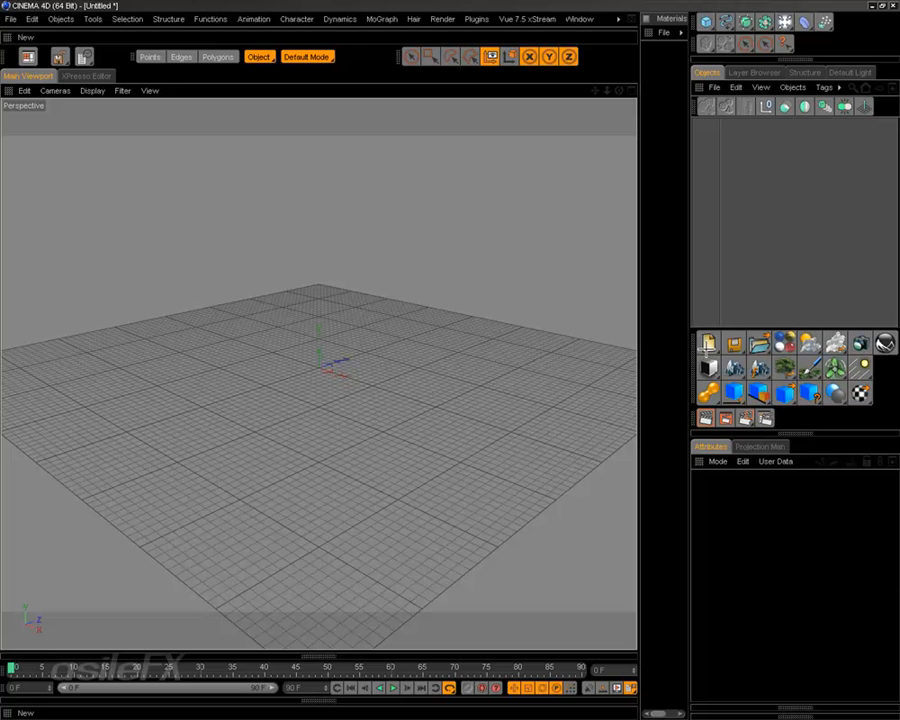
Set the basic units in the preferences to Centimeter
click(32, 19)
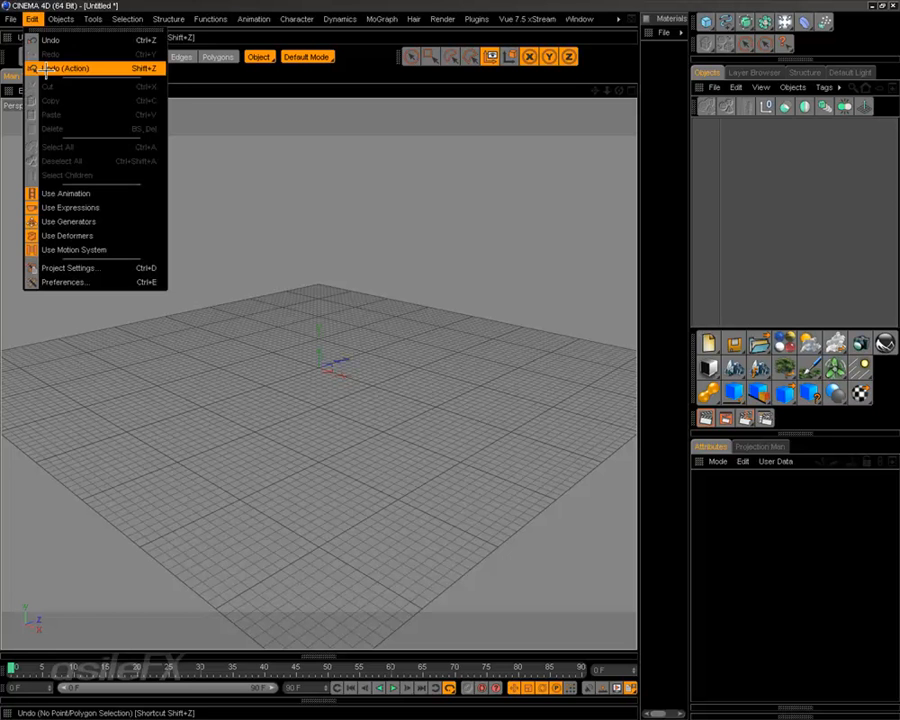
click(90, 280)
click(254, 208)
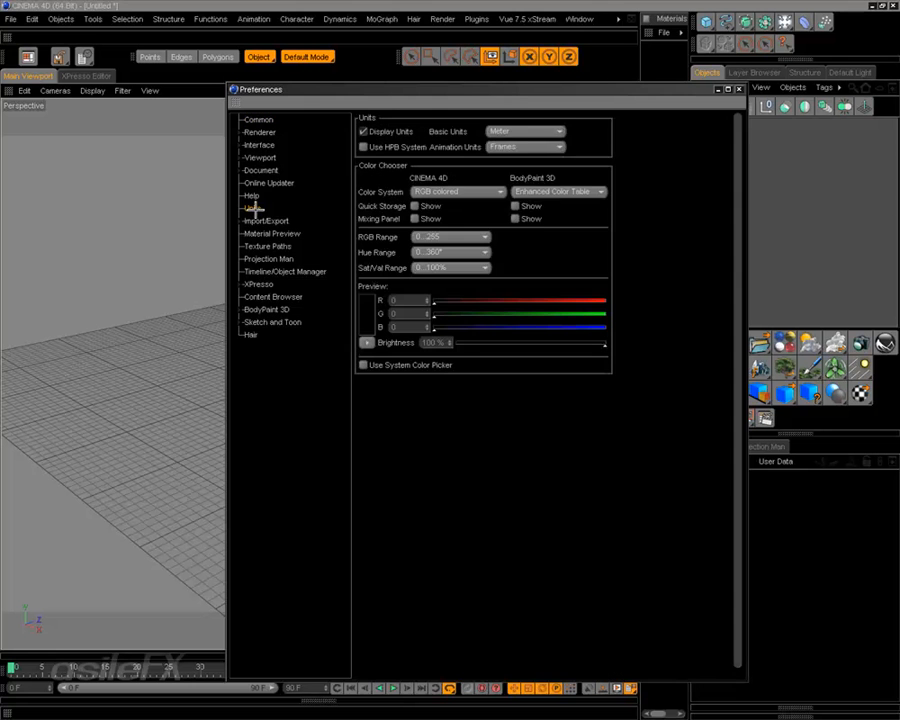
click(525, 131)
click(544, 184)
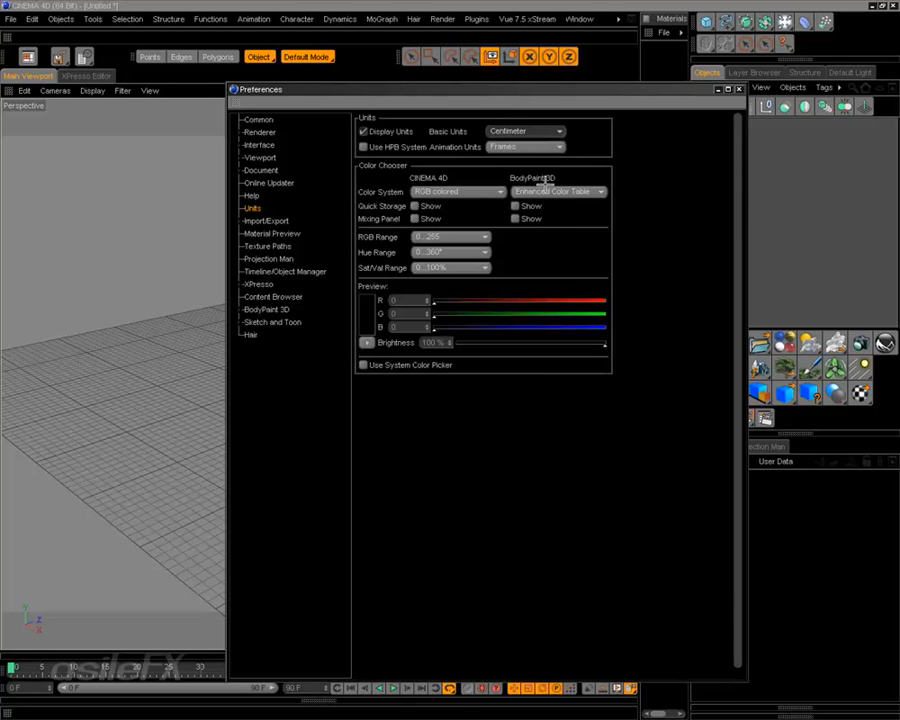
click(739, 89)
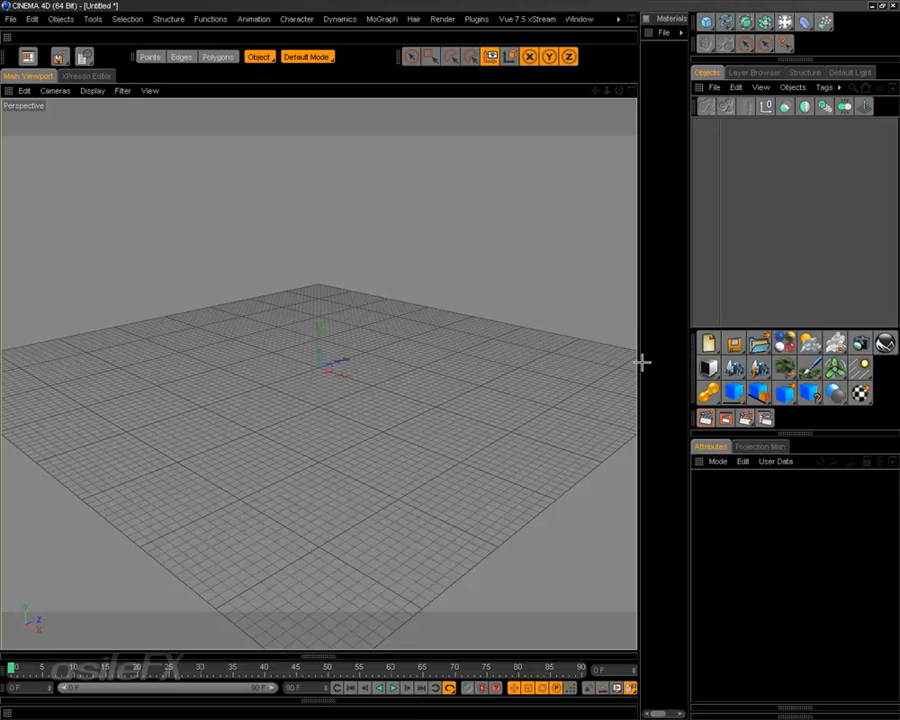
click(708, 343)
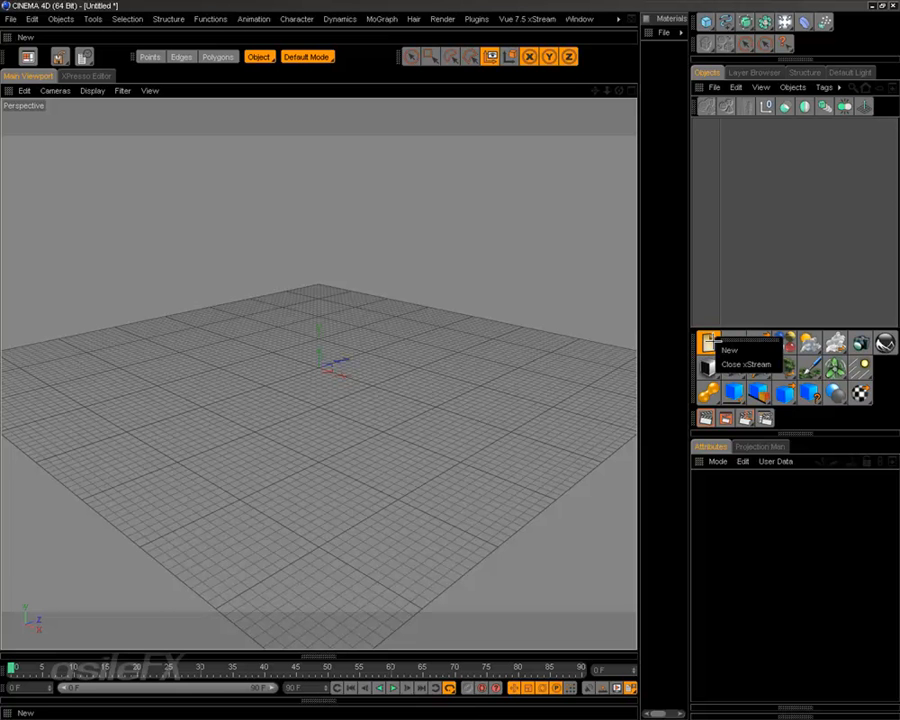
click(762, 268)
click(745, 338)
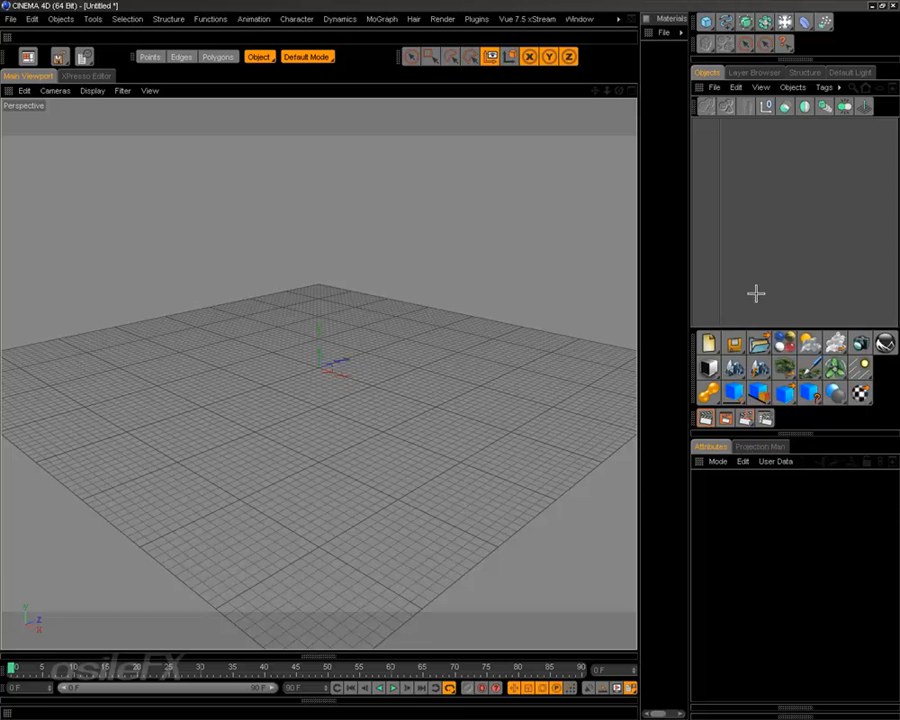
Open the Vue xStream scene TerrainSetup_B_projection_01 from the VueScenes folder
click(527, 19)
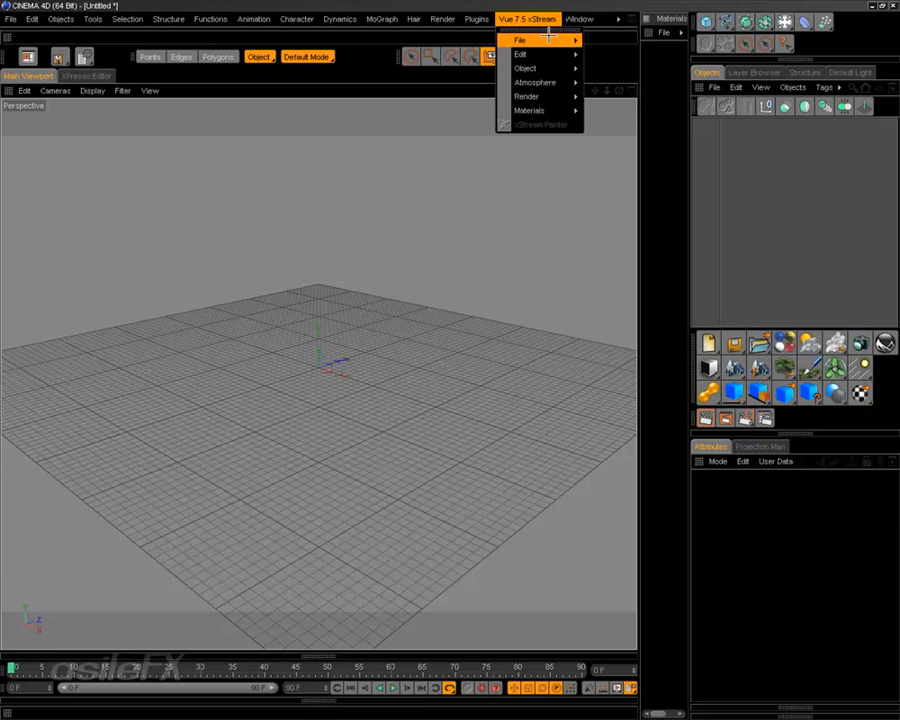
mouse_move(545, 40)
click(625, 61)
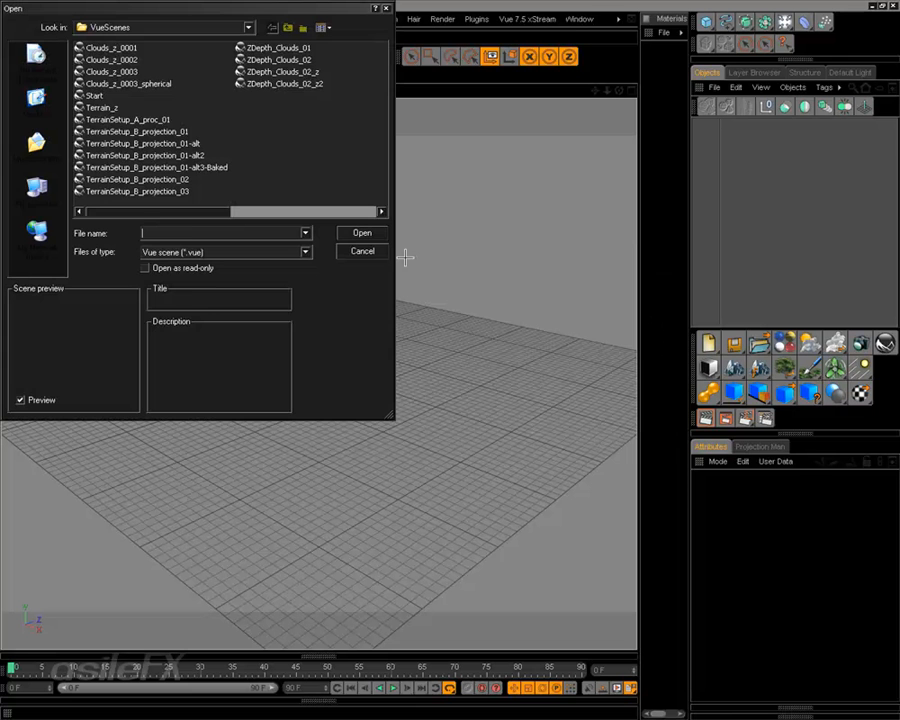
click(140, 131)
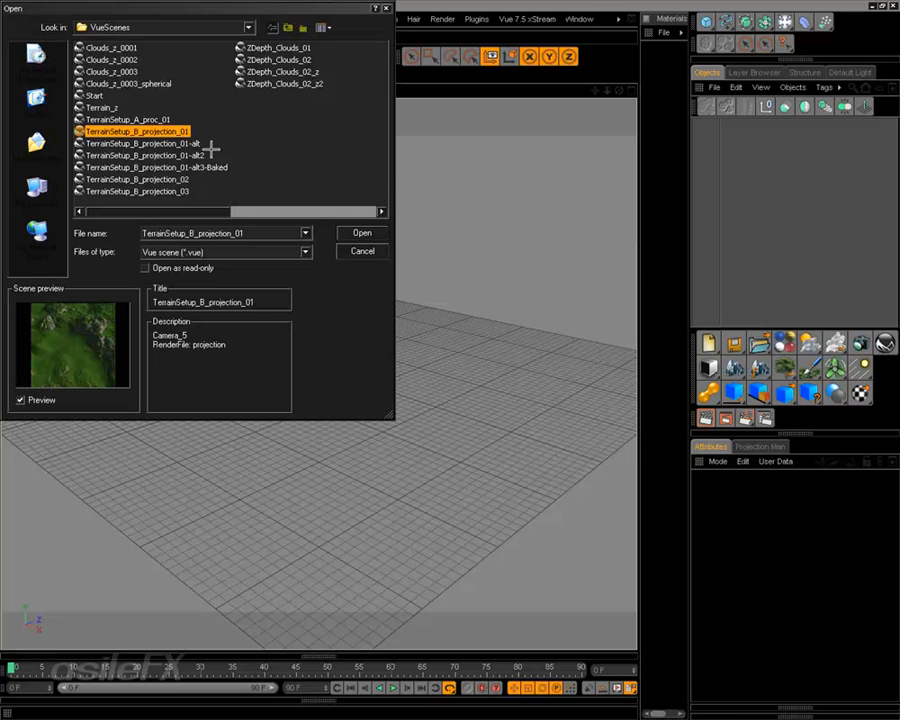
click(165, 119)
click(176, 131)
click(366, 233)
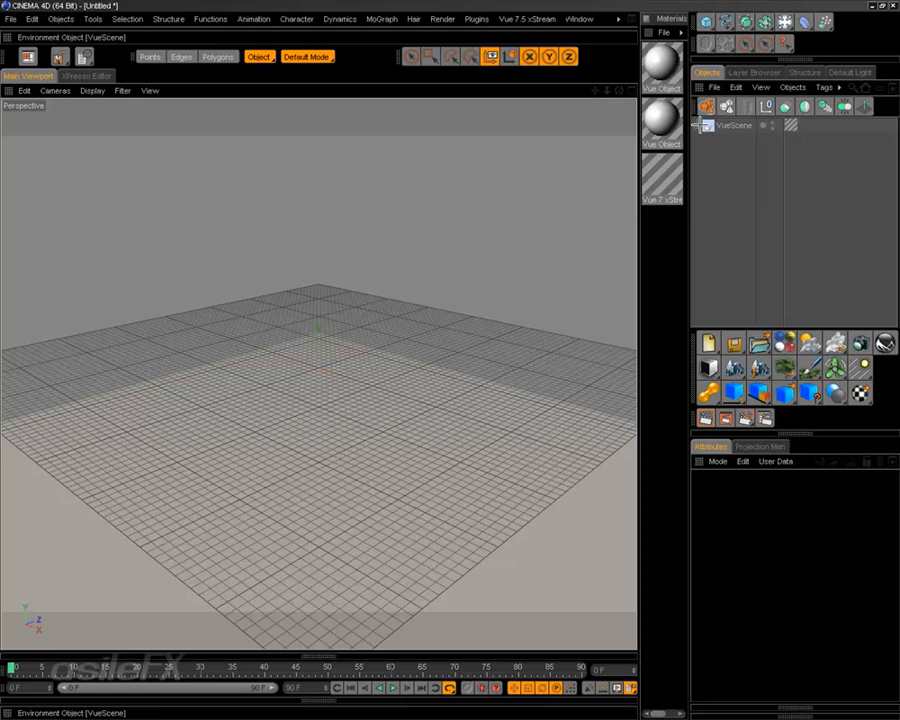
Look through Camera 5 in the VueScene hierarchy and select the procedural terrain
click(806, 155)
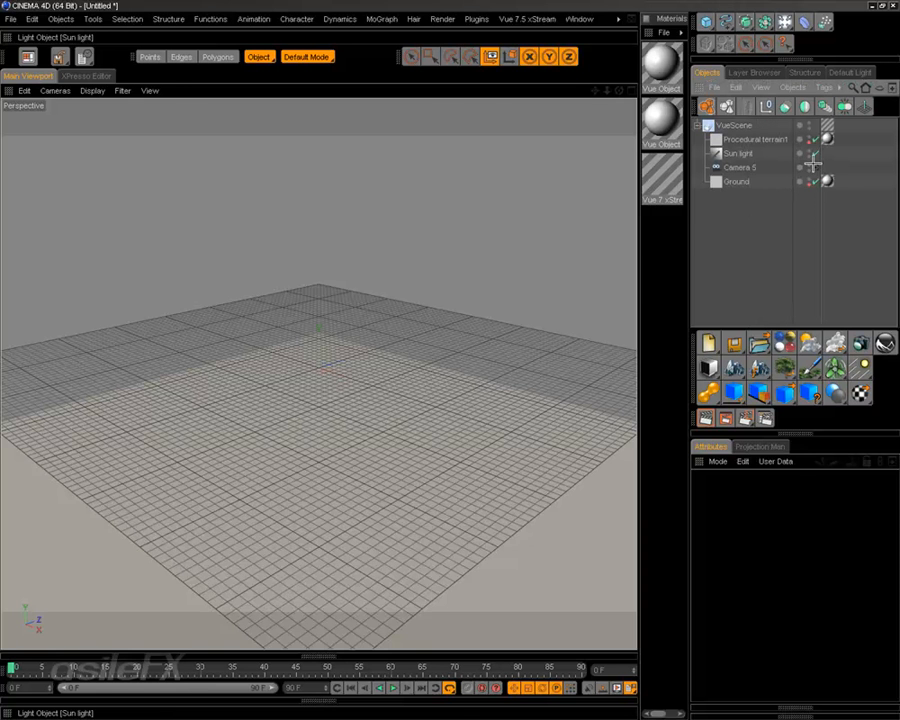
click(815, 167)
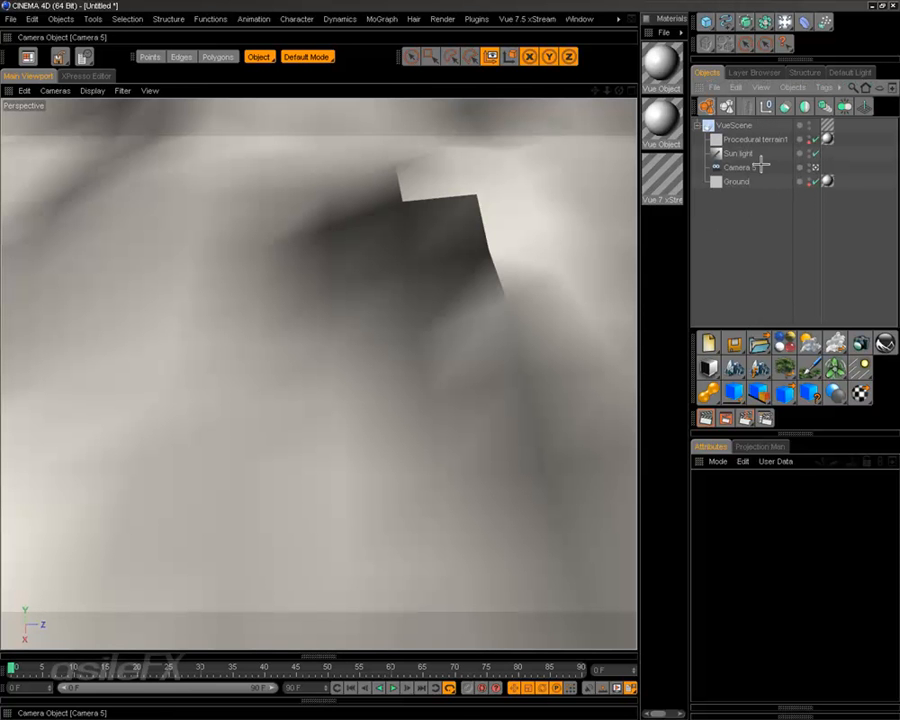
click(745, 127)
click(755, 139)
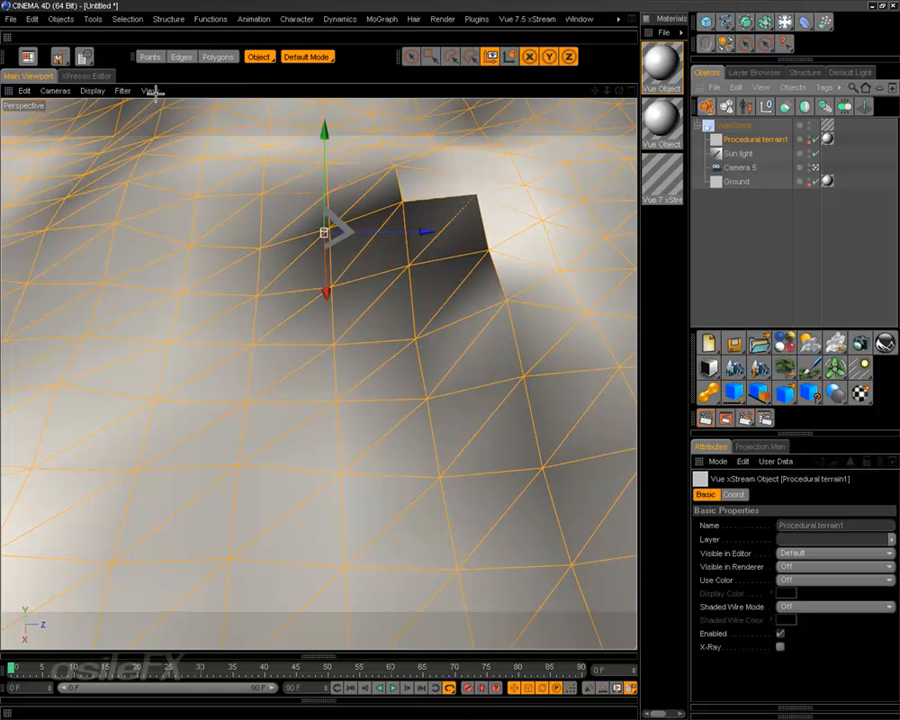
Turn on Enhanced OpenGL display for the perspective viewport
click(92, 91)
mouse_move(138, 110)
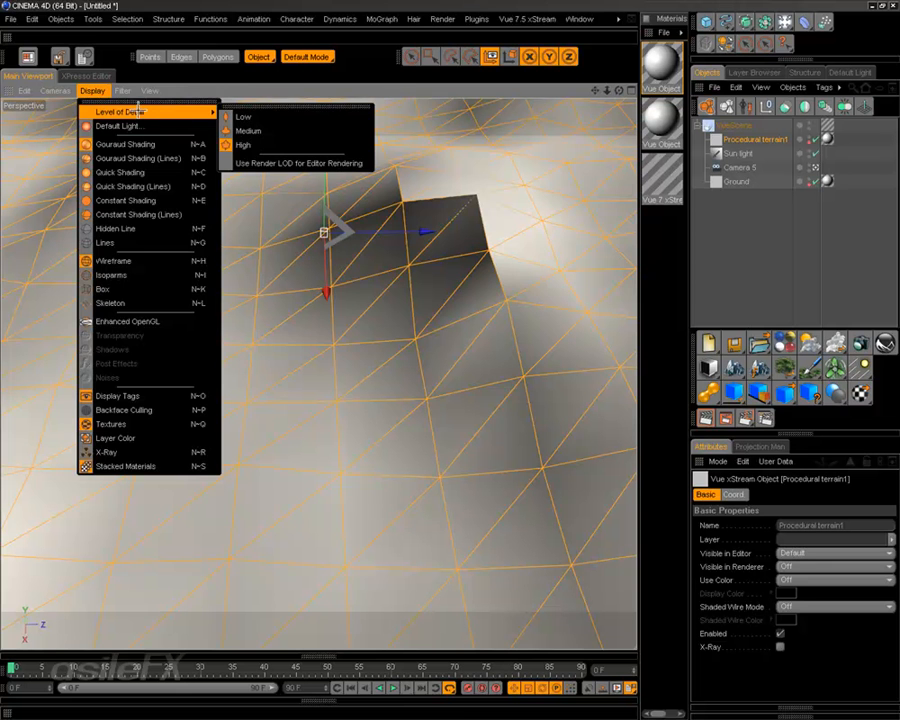
click(120, 321)
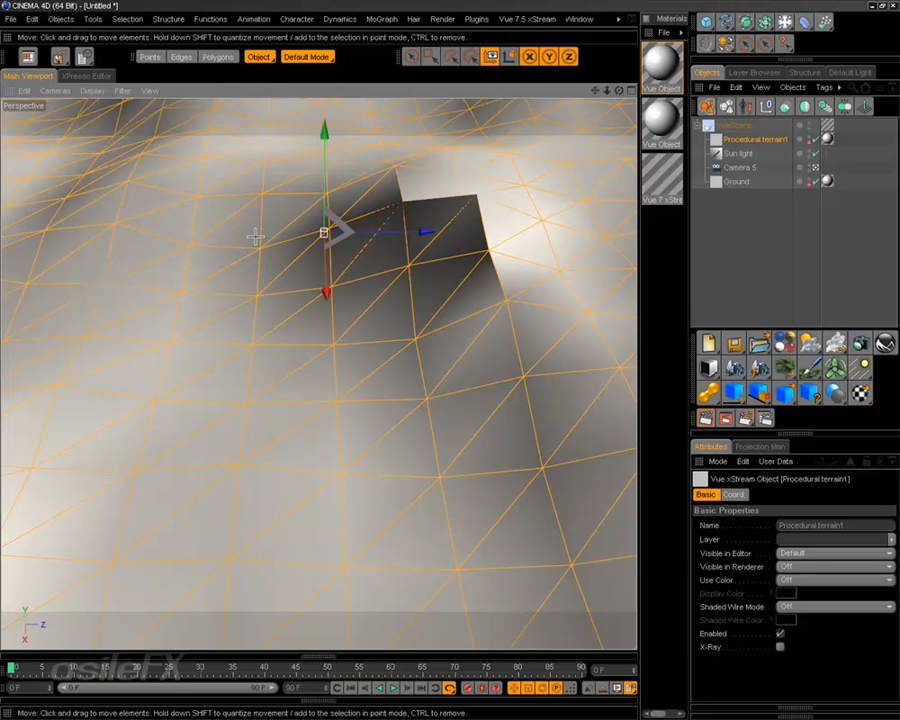
Open the procedural terrain in the Terrain Editor and double its resolution to 512x512
right_click(341, 262)
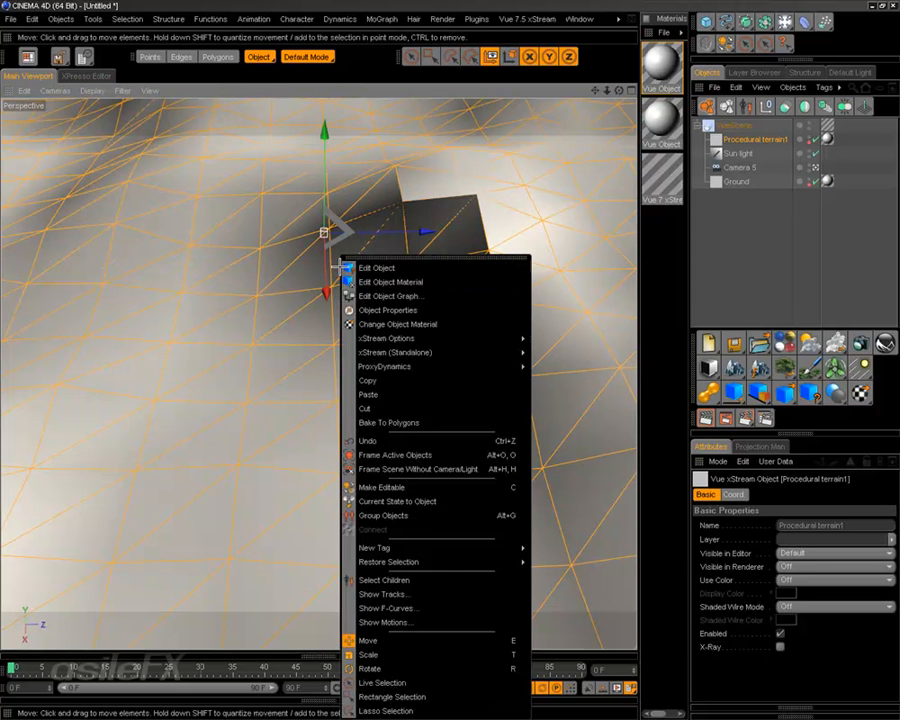
click(500, 269)
drag(296, 196, 256, 243)
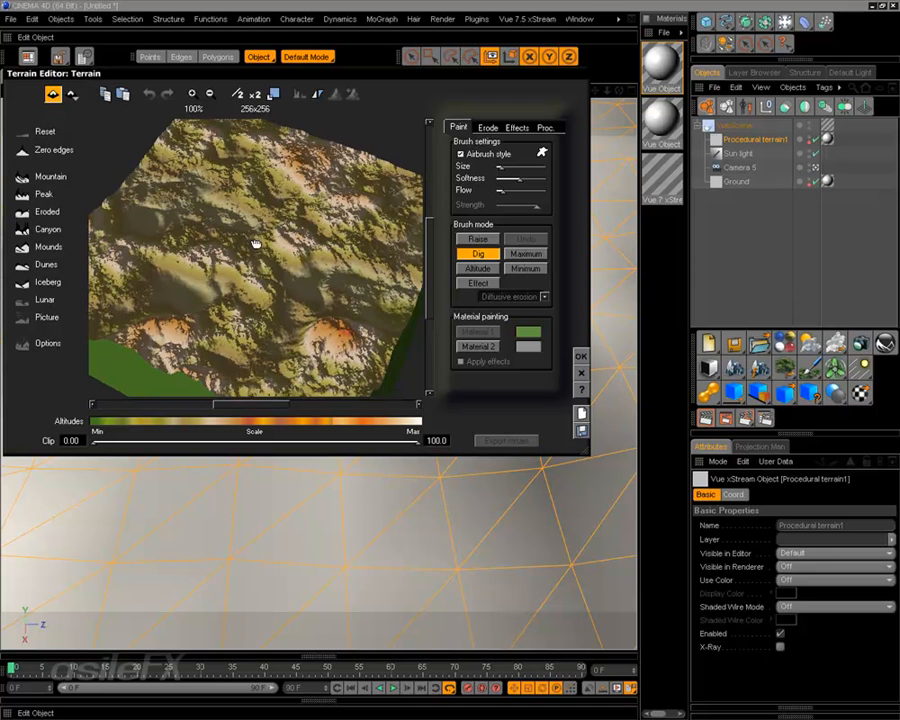
click(70, 94)
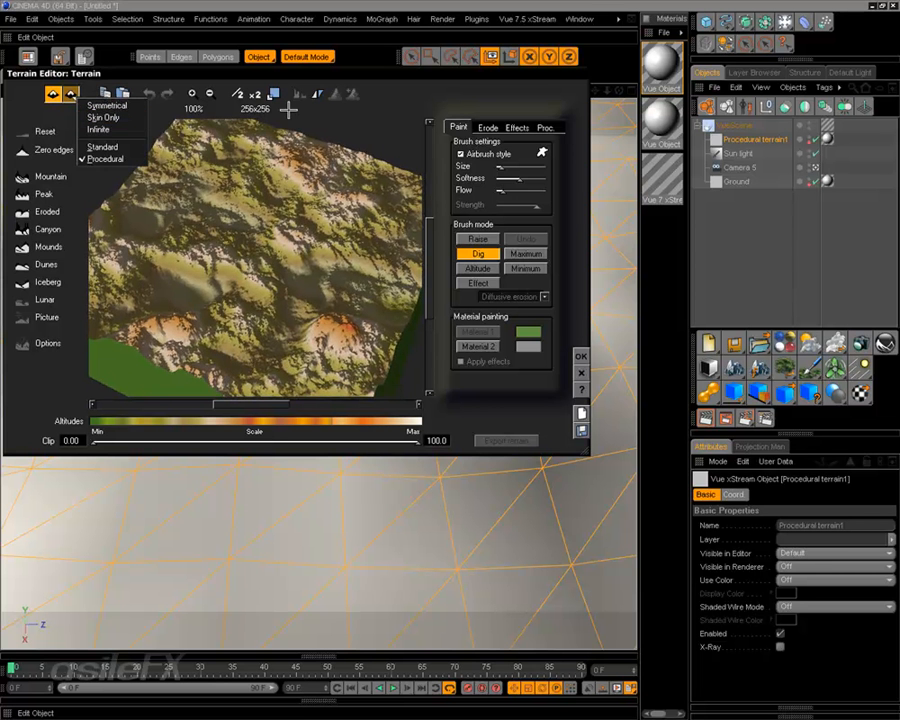
click(256, 94)
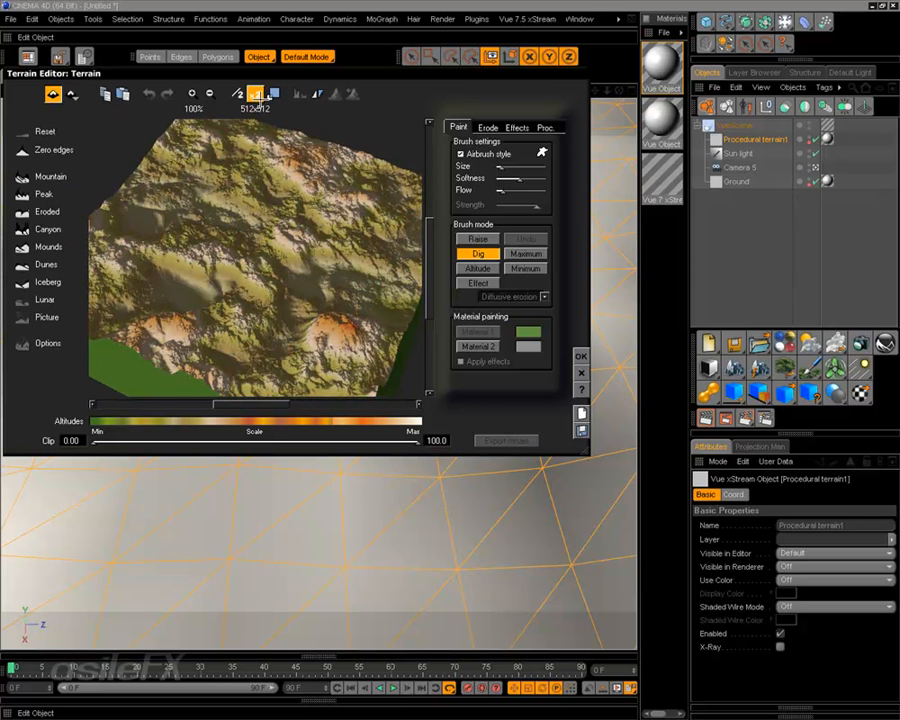
mouse_move(300, 250)
mouse_down()
mouse_move(311, 261)
mouse_move(288, 261)
mouse_up()
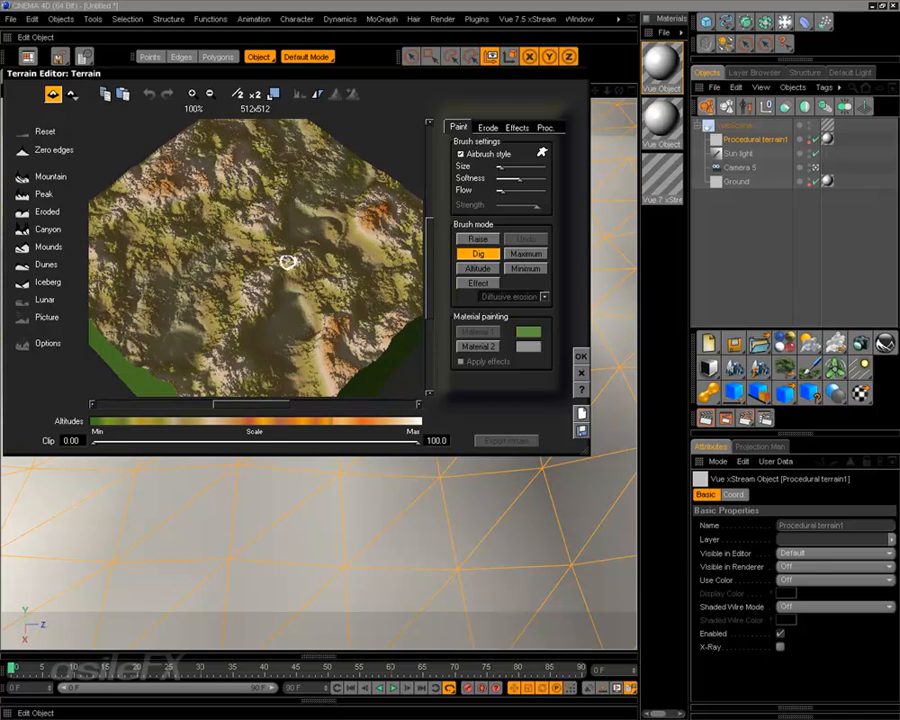
Examine the terrain detail at 400% zoom and double the resolution to 1024x1024
click(192, 94)
click(192, 94)
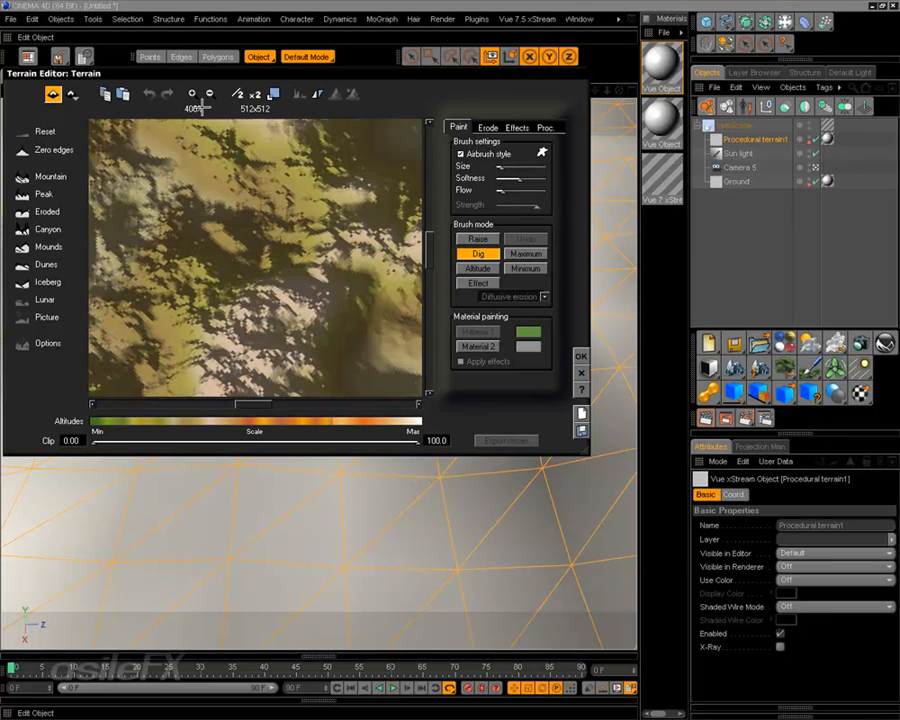
drag(230, 125, 226, 213)
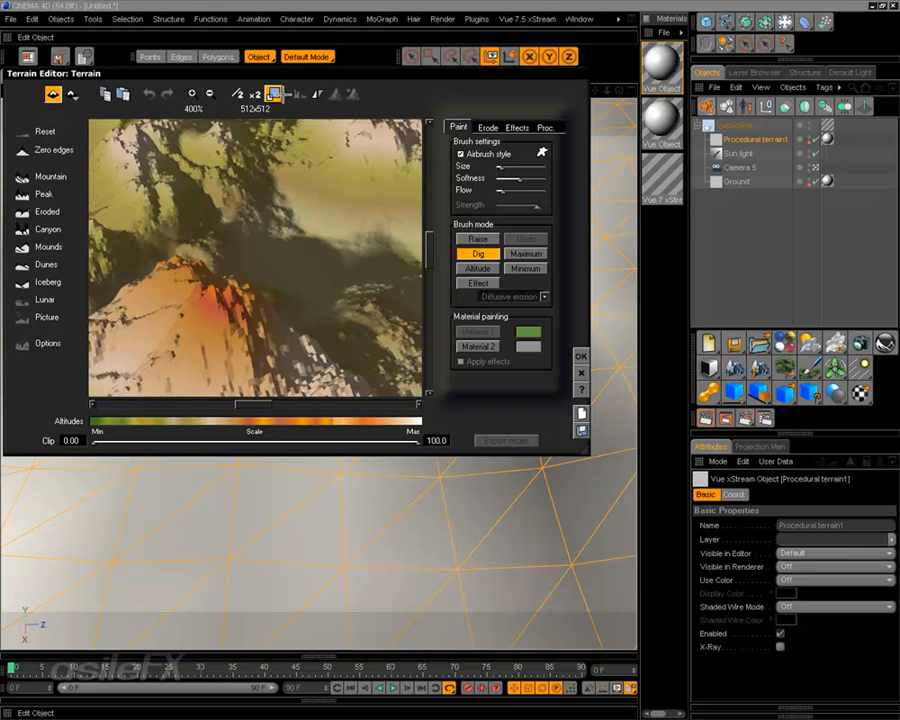
click(255, 93)
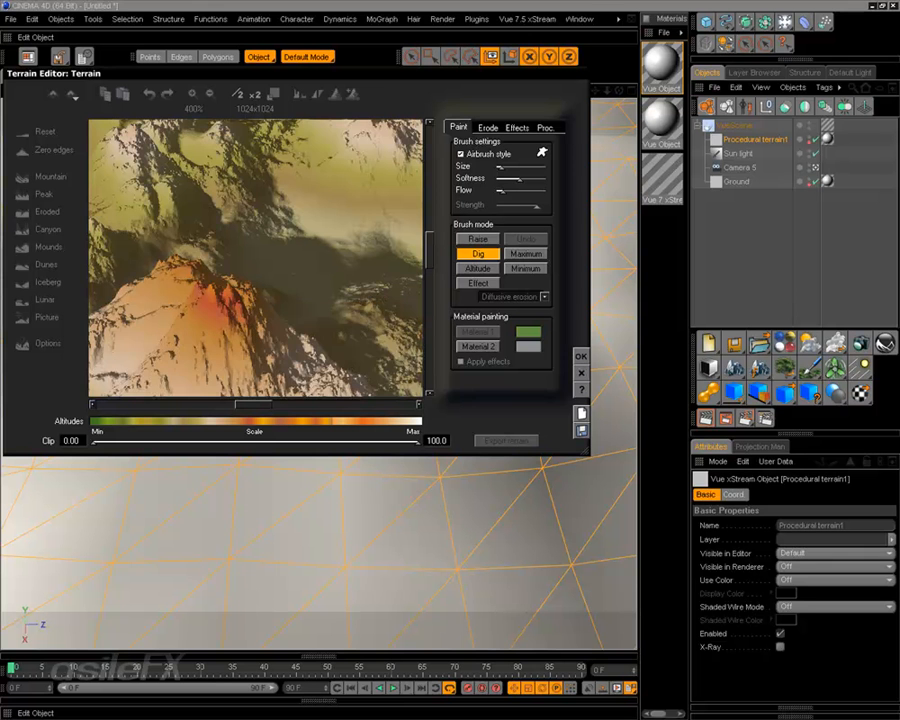
Inspect the 1024x1024 terrain preview at 200% zoom and check the Resize Terrain options without applying a new size
right_drag(297, 258, 350, 340)
click(210, 94)
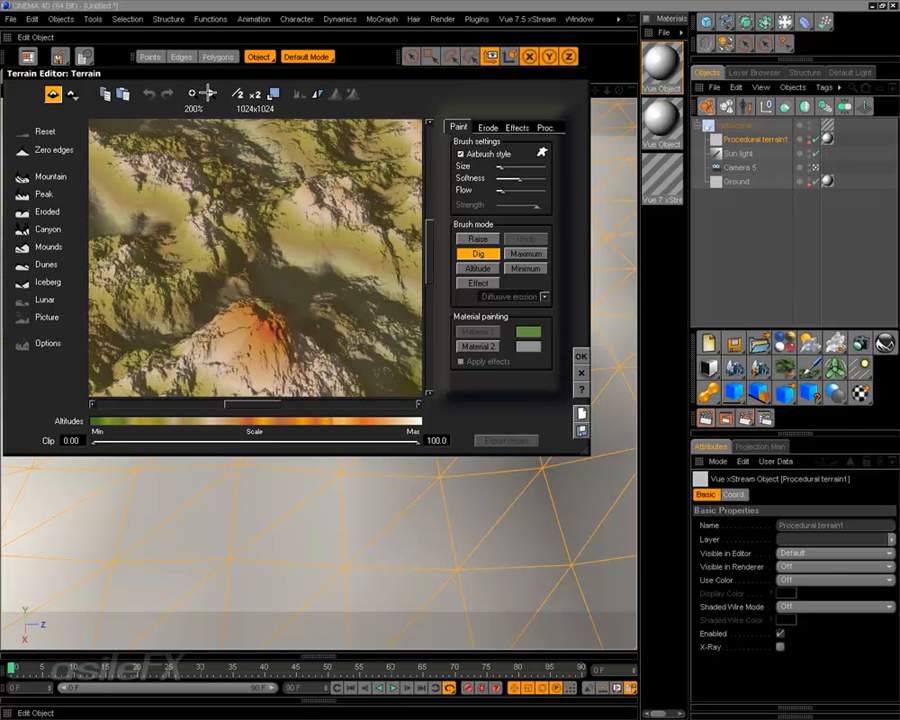
drag(283, 74, 288, 85)
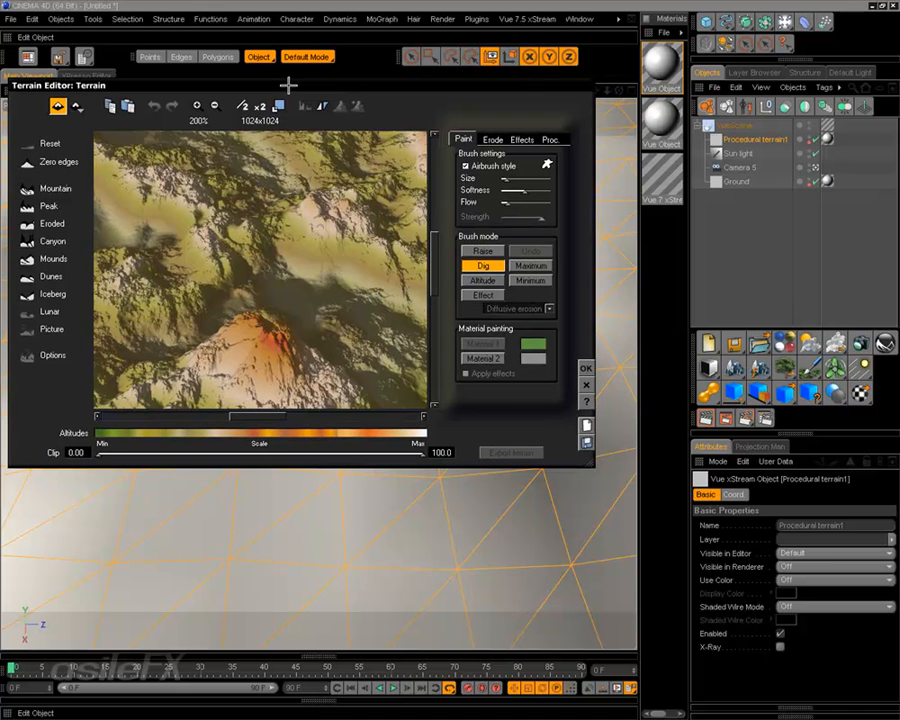
mouse_move(307, 175)
right_down()
mouse_move(301, 257)
mouse_move(303, 173)
right_up()
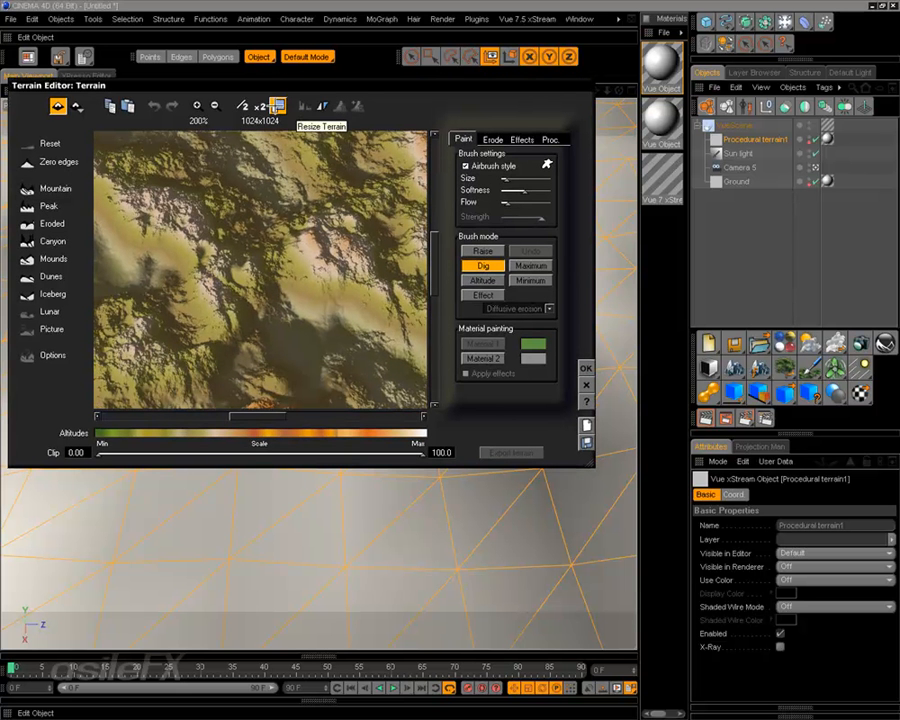
click(278, 104)
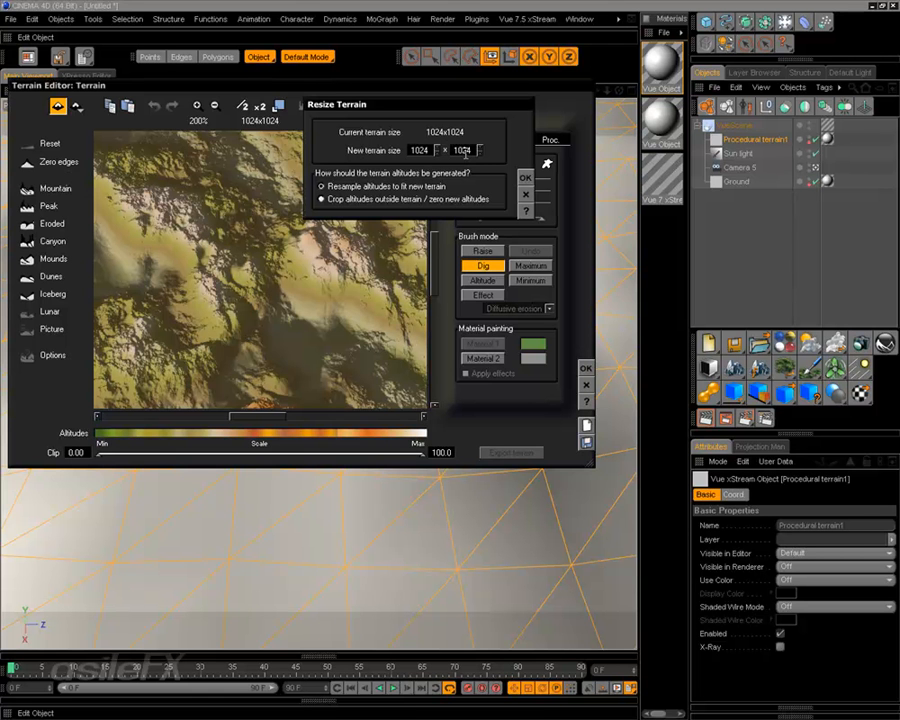
click(526, 194)
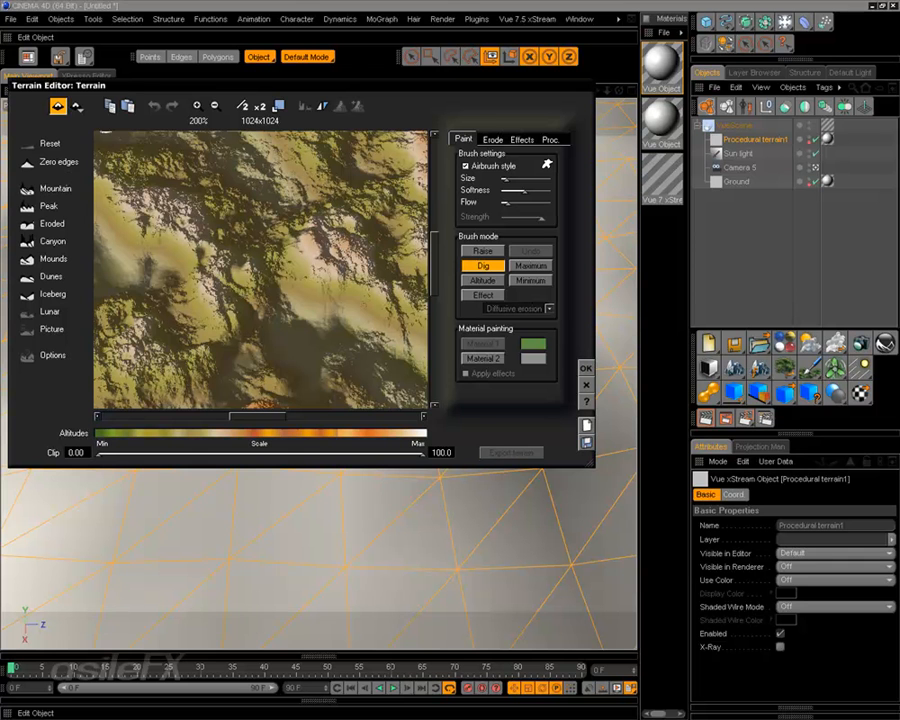
Convert the terrain from Procedural to Standard and accept the Terrain Editor changes
click(76, 105)
click(125, 155)
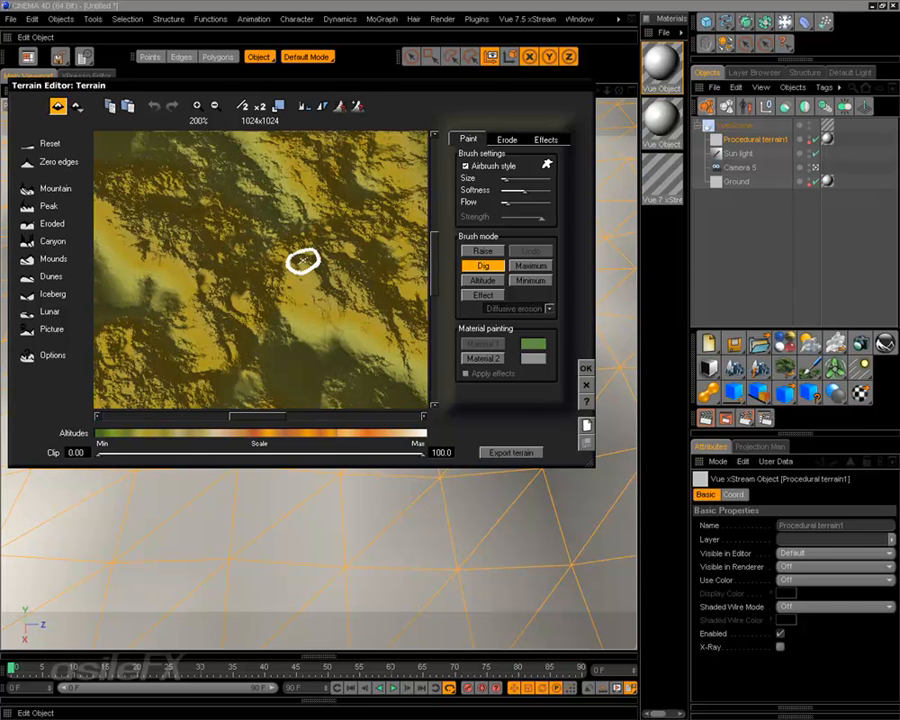
click(586, 368)
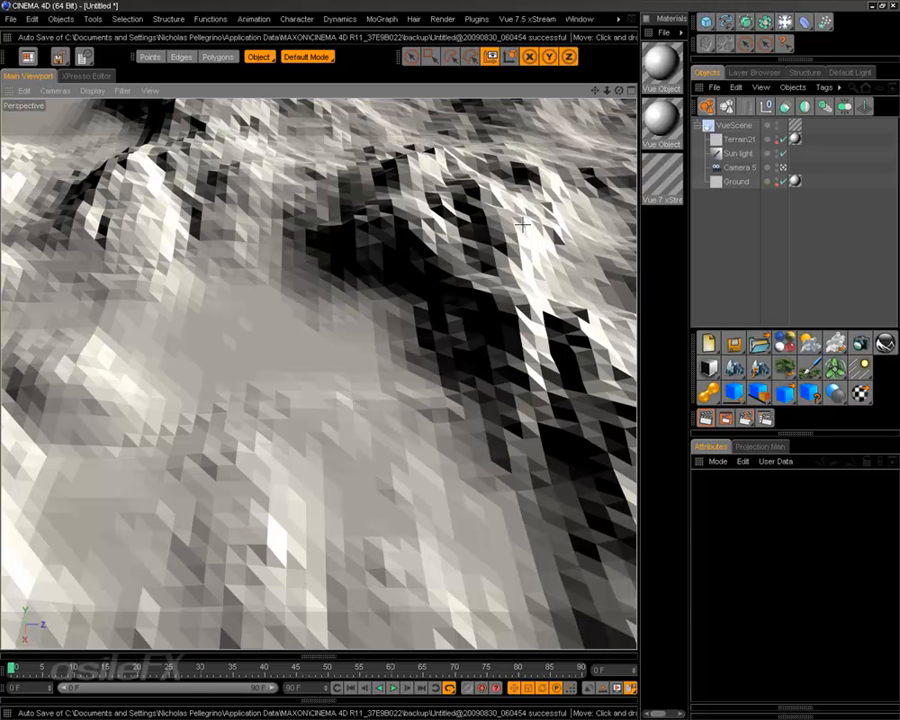
Bake the converted terrain to polygons with the bake quality reduced below the middle, and select the terrain object
click(383, 310)
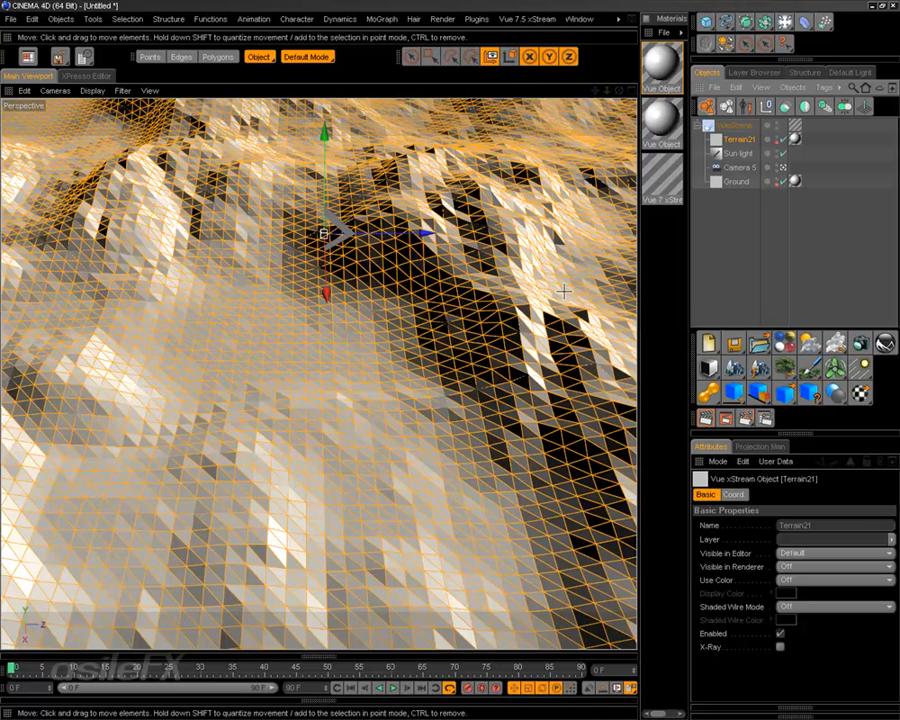
right_click(392, 258)
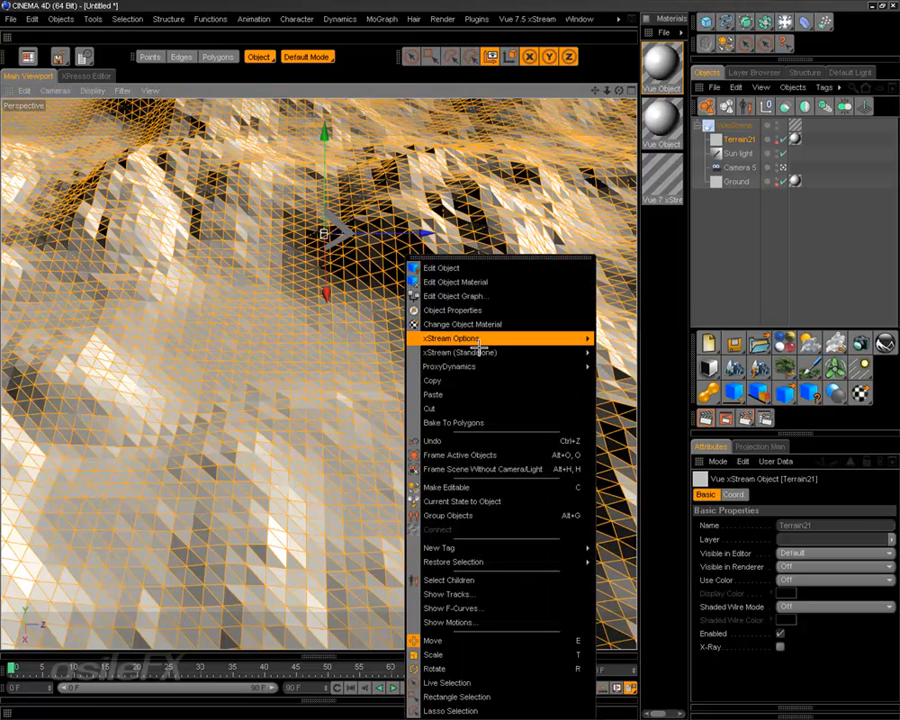
click(430, 428)
drag(413, 345, 480, 344)
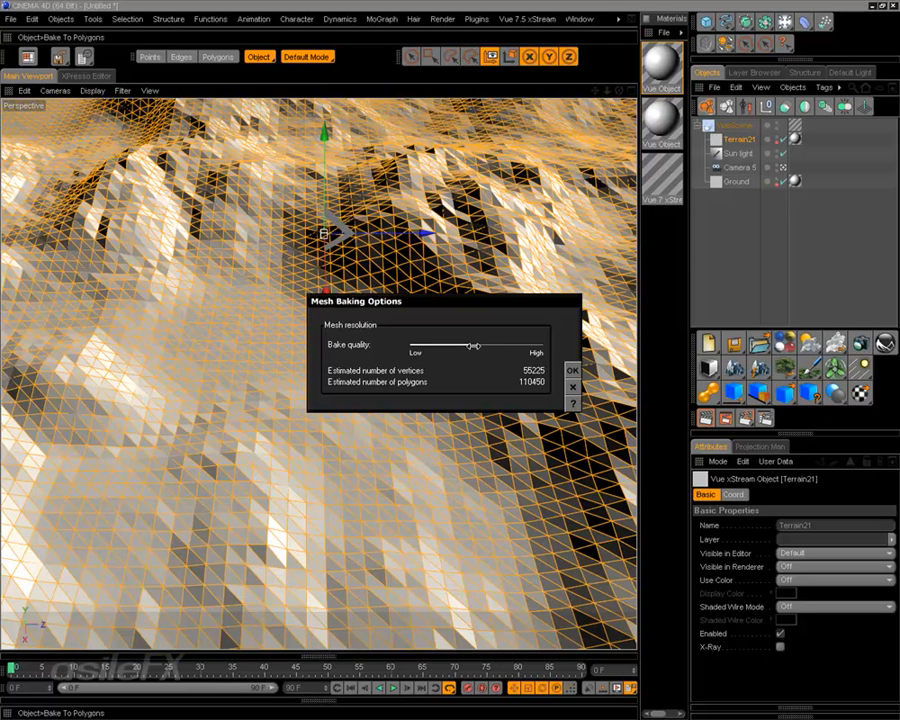
drag(476, 350, 442, 350)
click(571, 369)
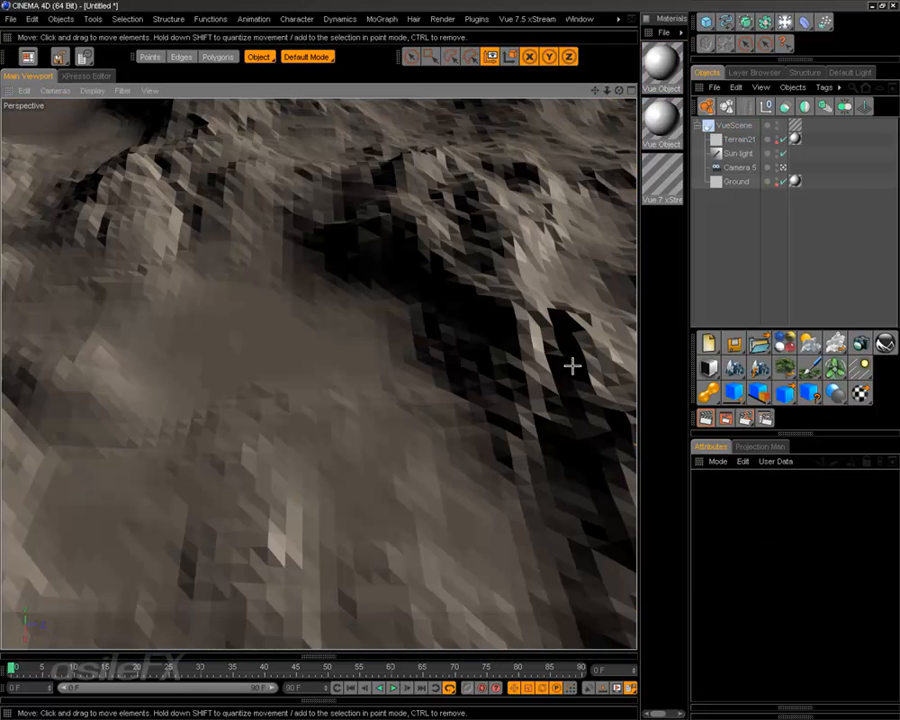
click(738, 139)
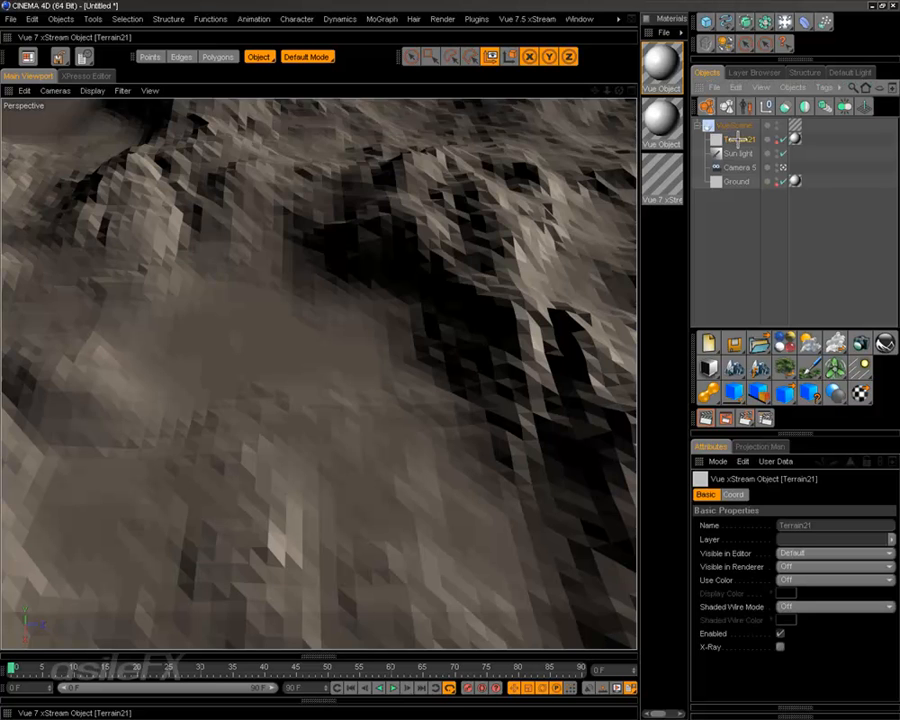
Set up the terrain export as Cinema 4D v5 with mesh resolution somewhat below the middle, naming the file Terrain_baked.c4d in the CinemaScenes folder
right_click(329, 322)
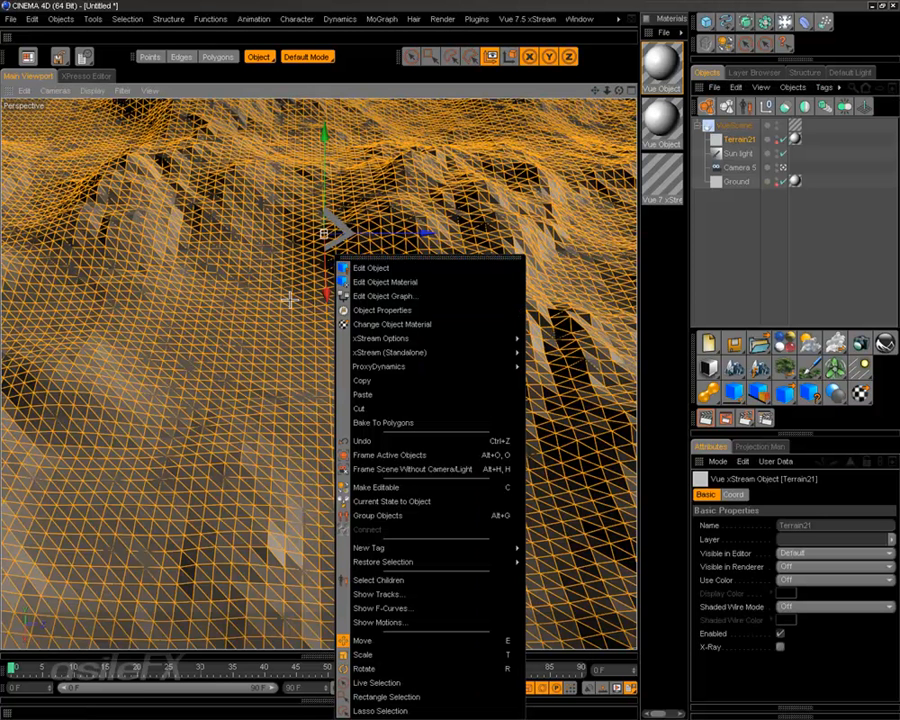
click(538, 19)
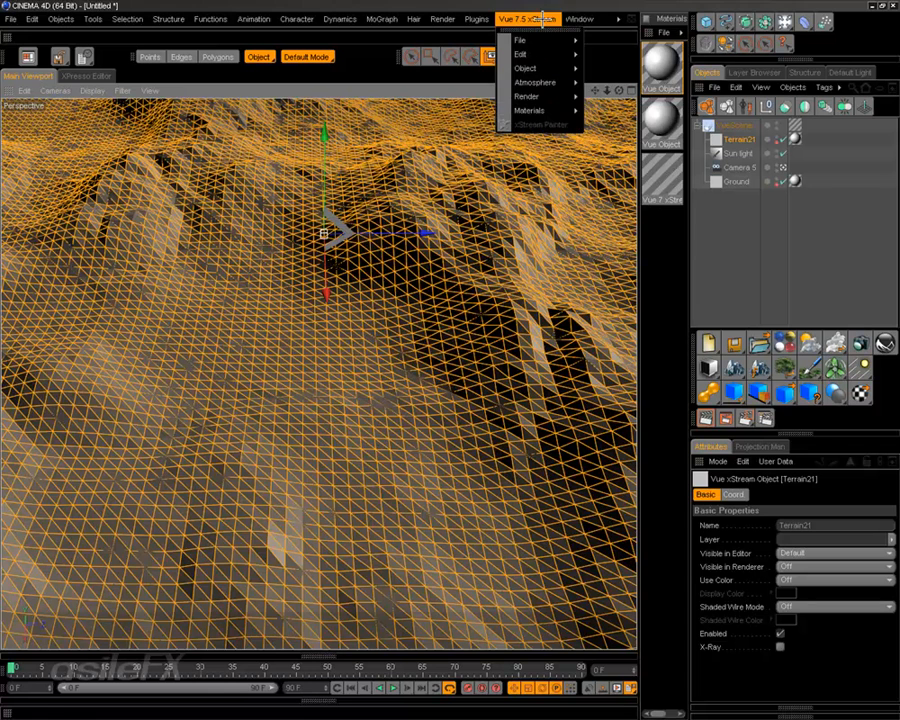
mouse_move(541, 41)
click(630, 129)
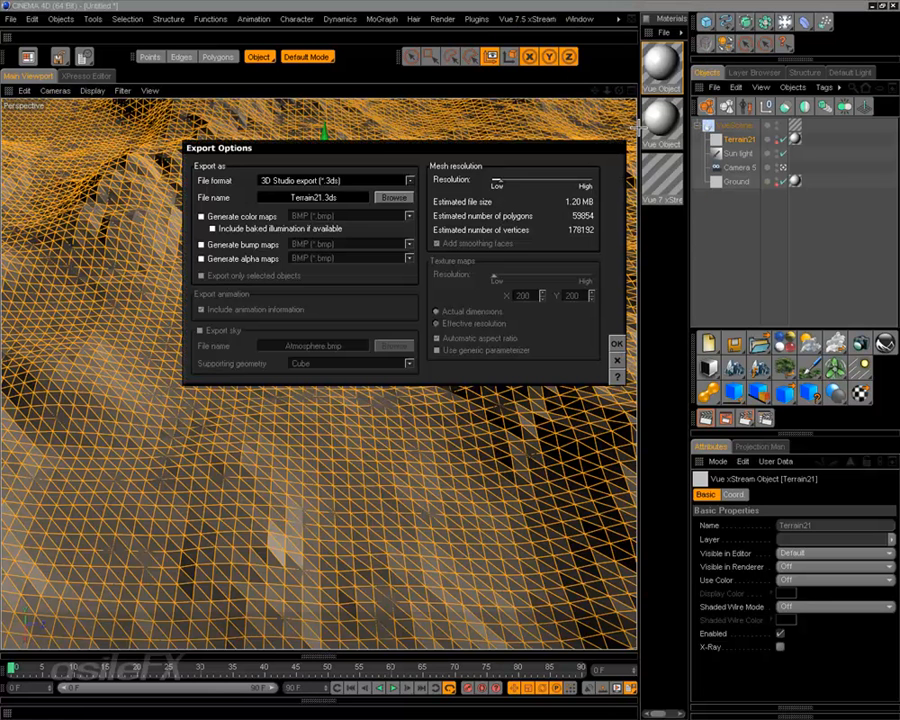
click(318, 180)
click(318, 203)
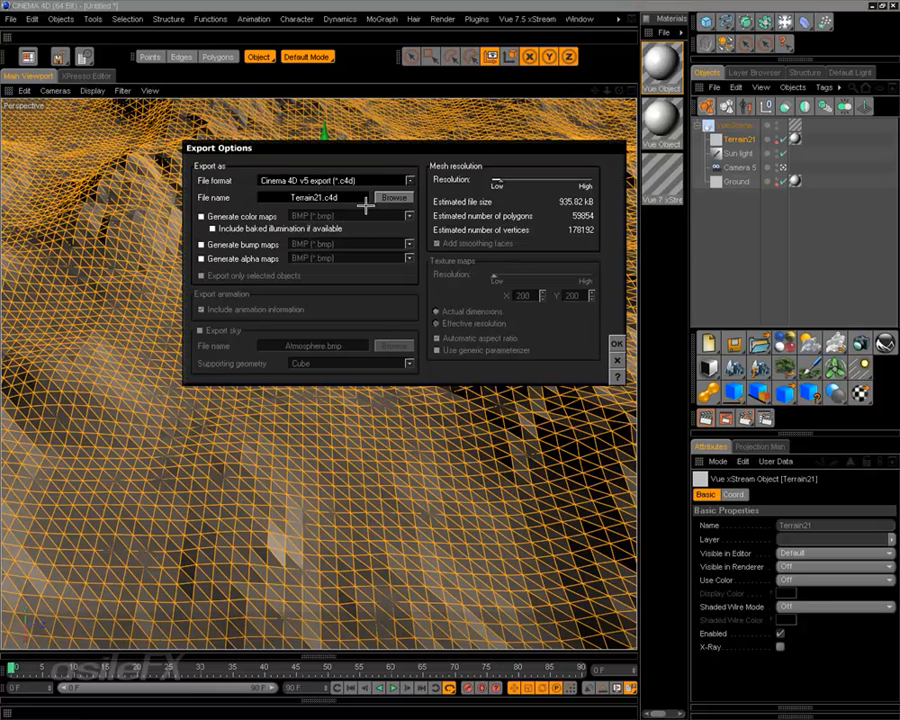
click(398, 200)
drag(501, 180, 530, 189)
click(405, 197)
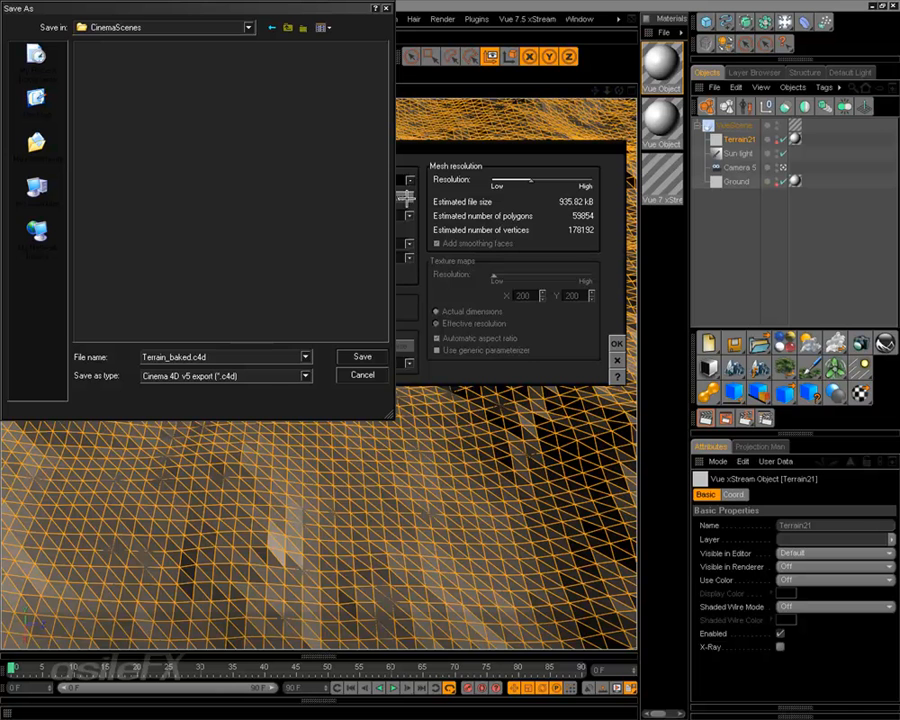
Try the All object formats type for the export file and return it to Cinema 4D v5 export (*.c4d)
click(263, 376)
click(190, 407)
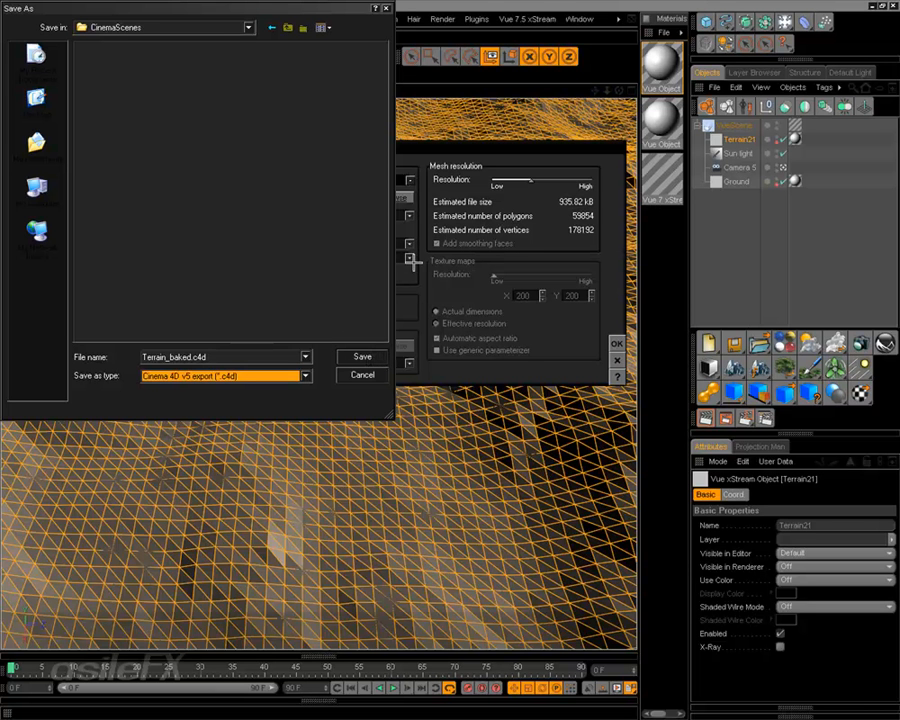
click(305, 376)
key(Up)
key(Up)
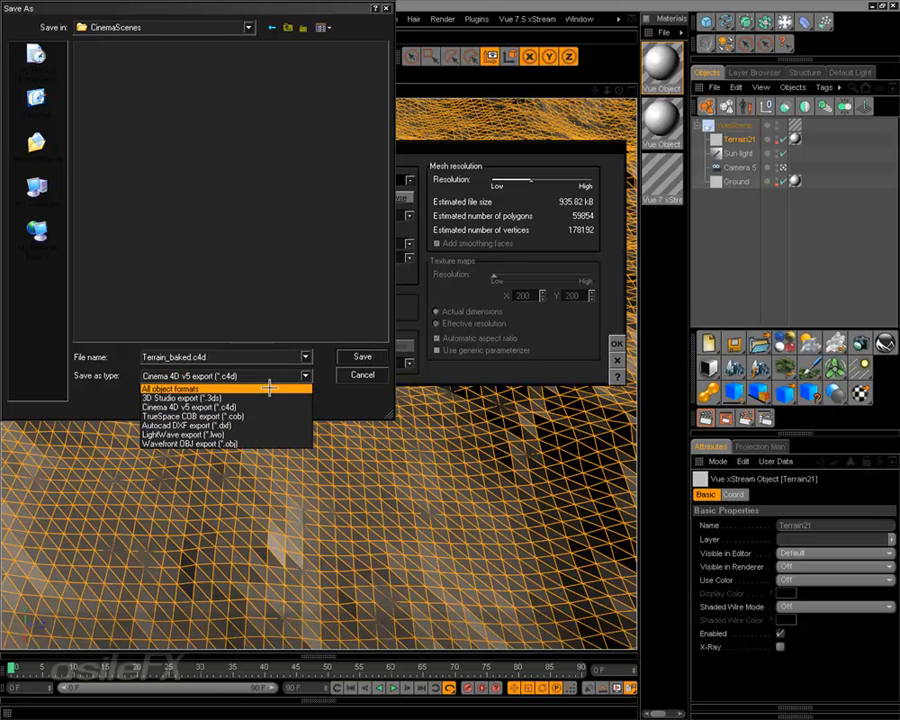
key(Return)
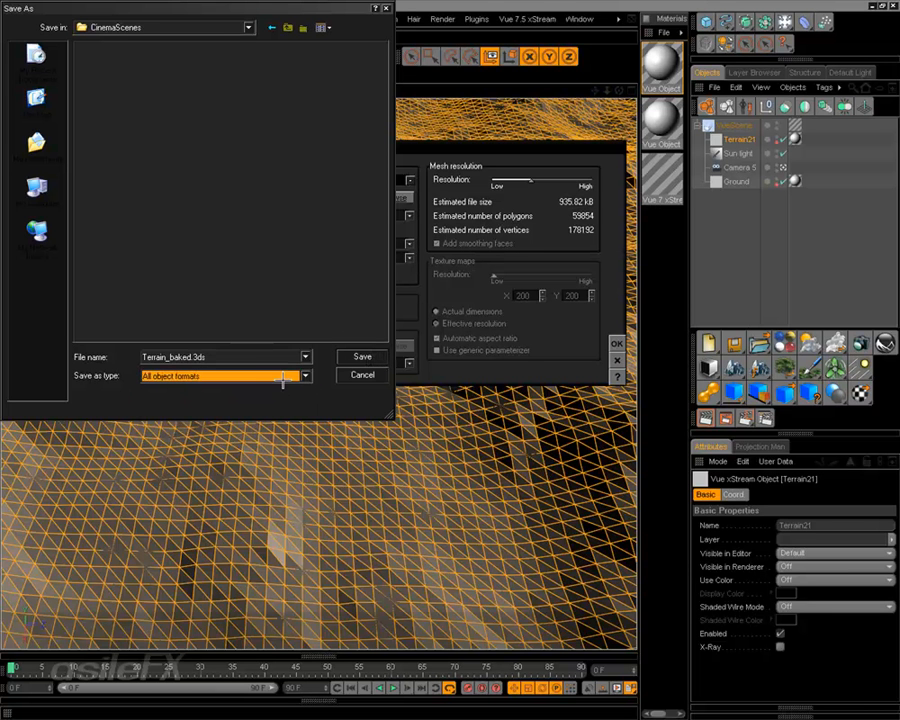
click(226, 375)
click(281, 404)
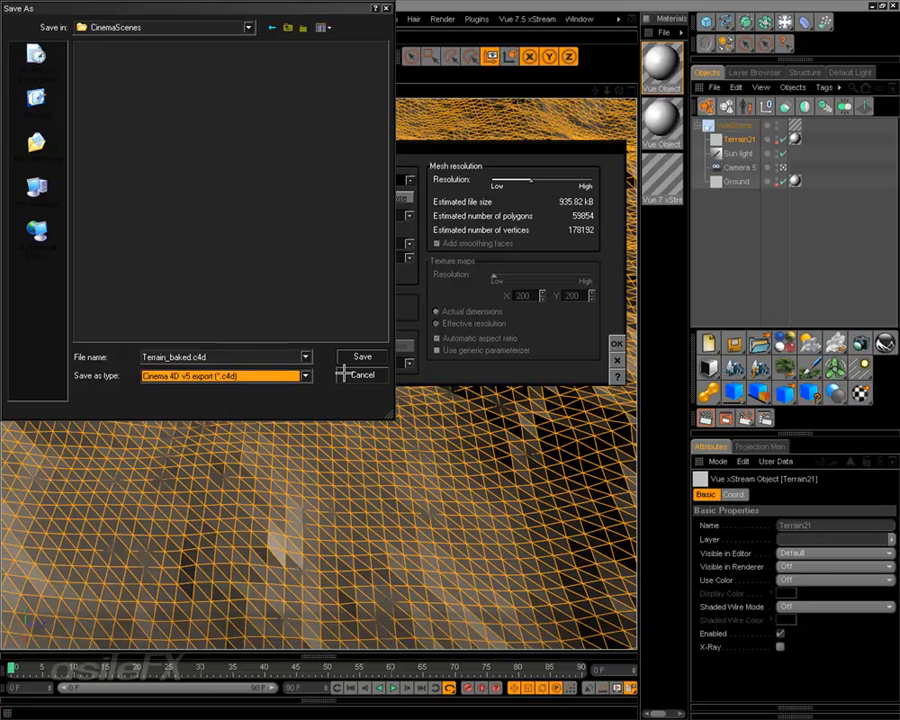
Save the file name Terrain_baked.c4d, run the terrain export and deselect the terrain object
click(362, 357)
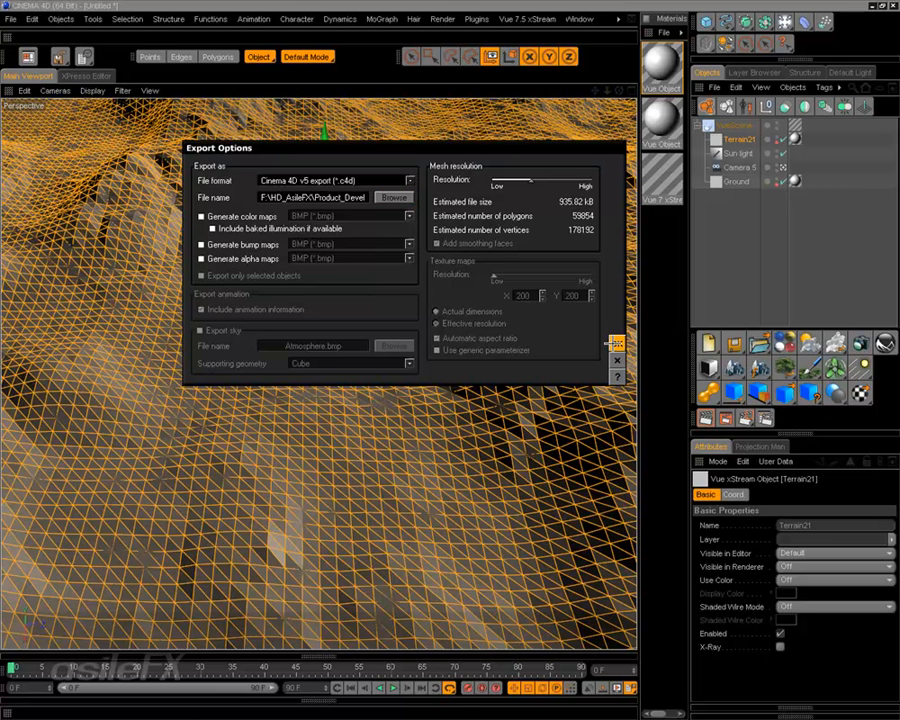
click(616, 342)
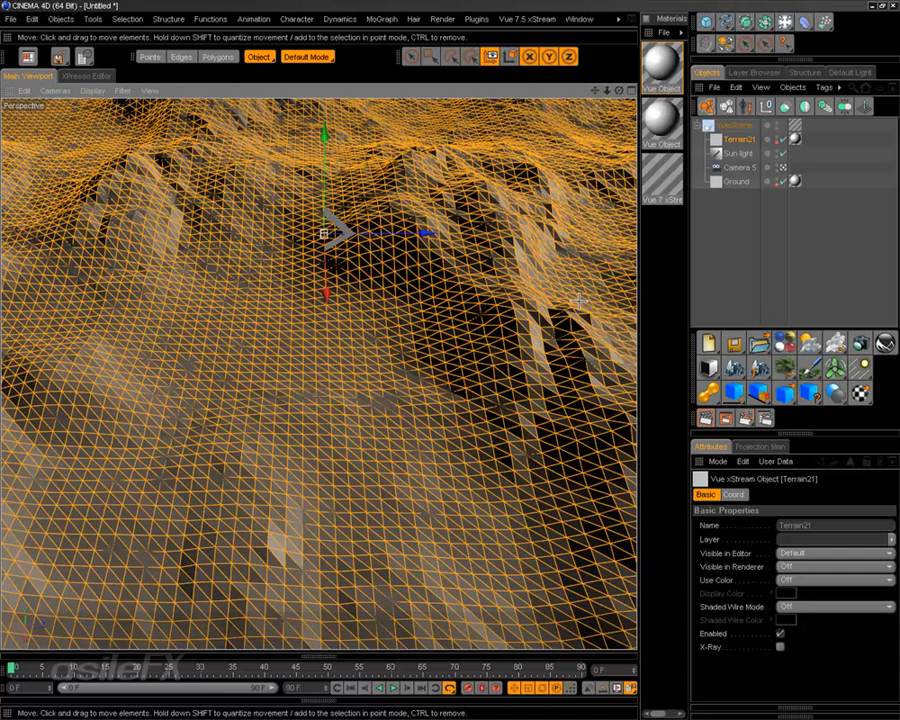
click(729, 218)
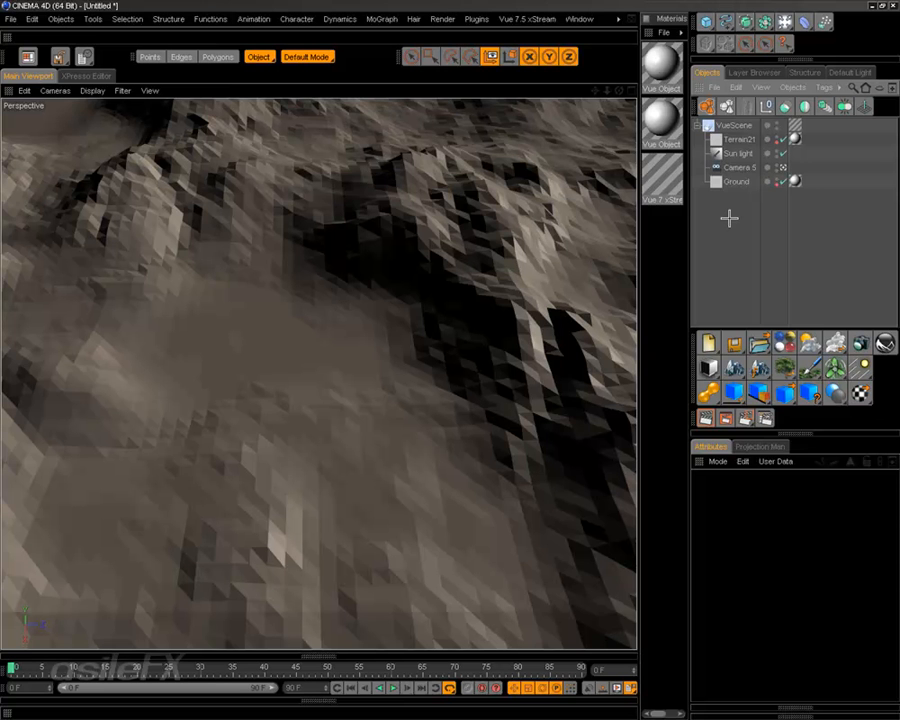
Compare the default editor view with the view through Camera 5
click(741, 167)
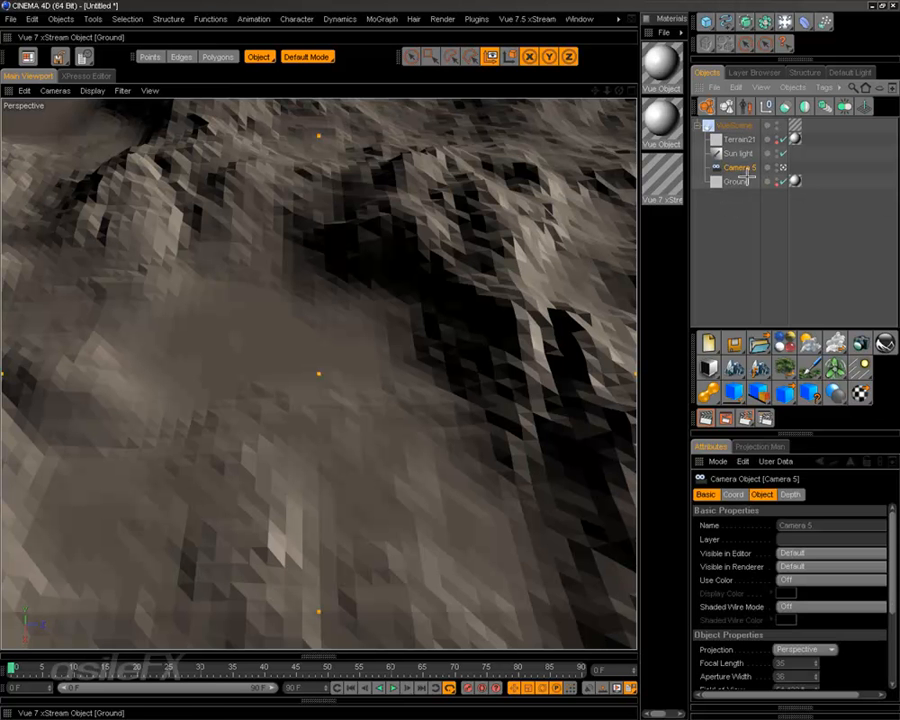
click(783, 167)
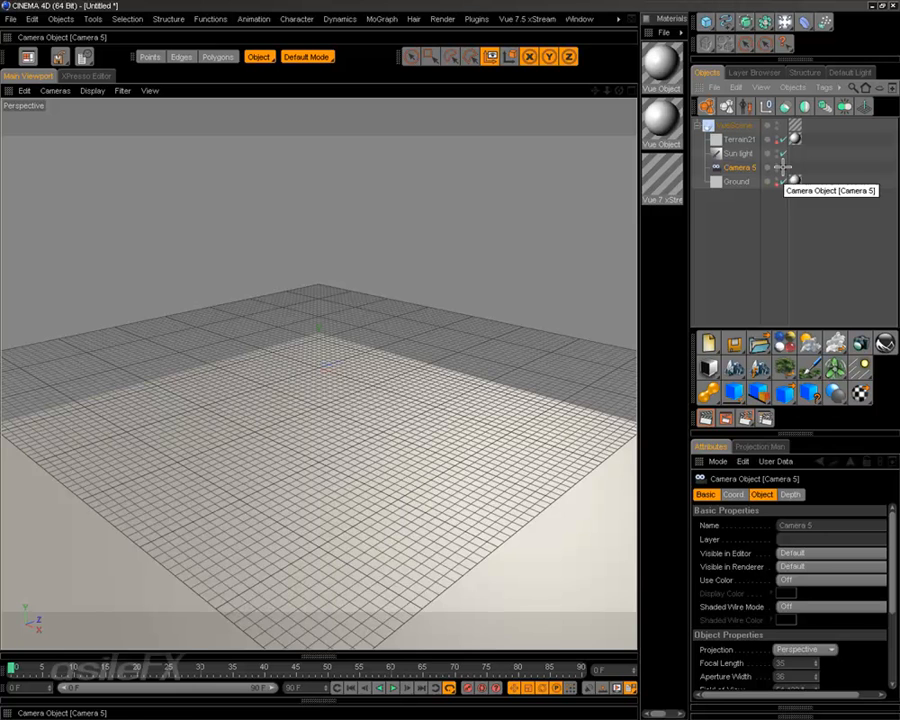
click(783, 167)
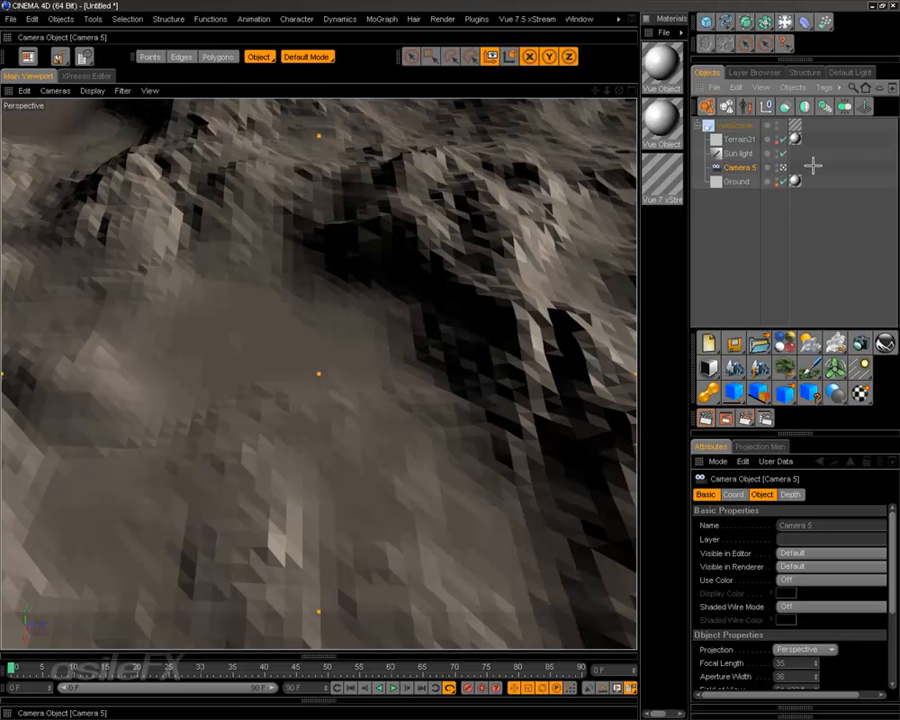
Add a new camera at the current Camera 5 viewpoint and switch the viewport back to the default editor view
drag(784, 22, 727, 60)
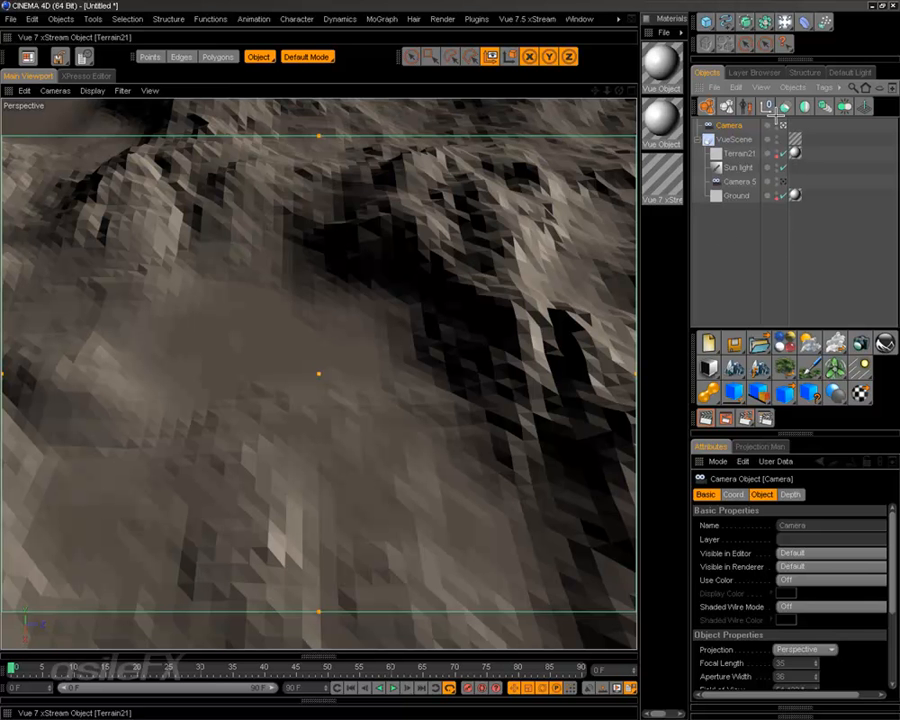
click(740, 232)
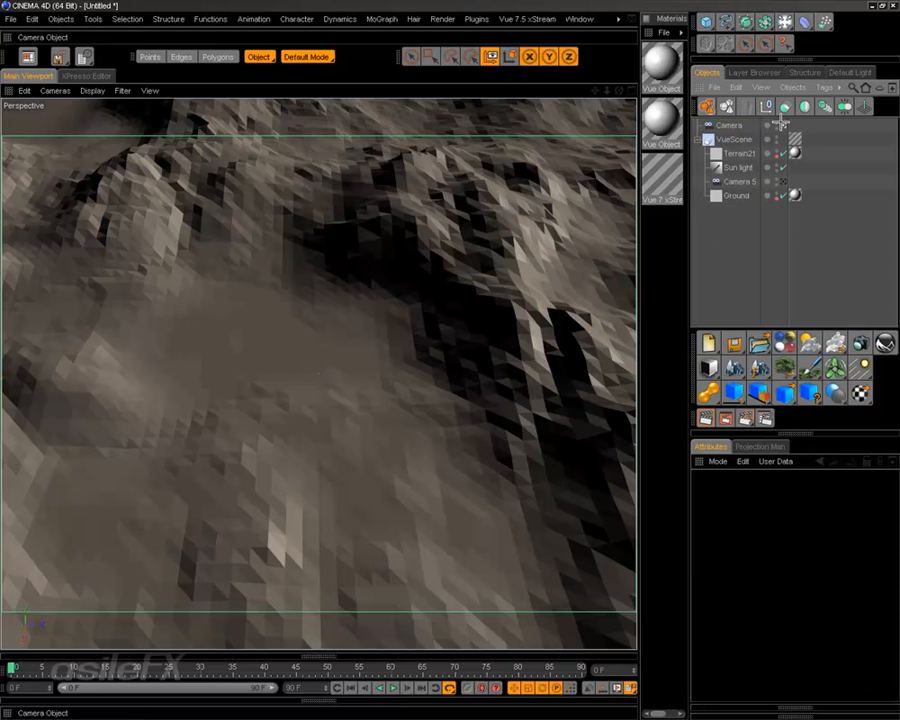
click(783, 181)
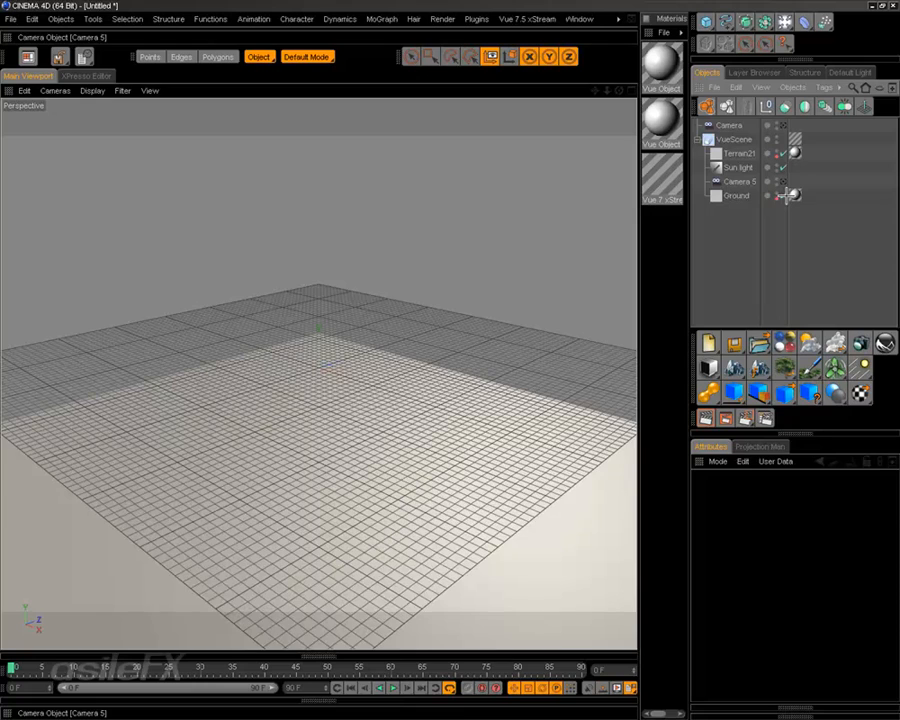
Examine the Vue terrain, ground plane and world grid from several angles and distances to judge their relative sizes and positions
alt+drag(437, 523, 271, 374)
scroll(272, 375, down, 3)
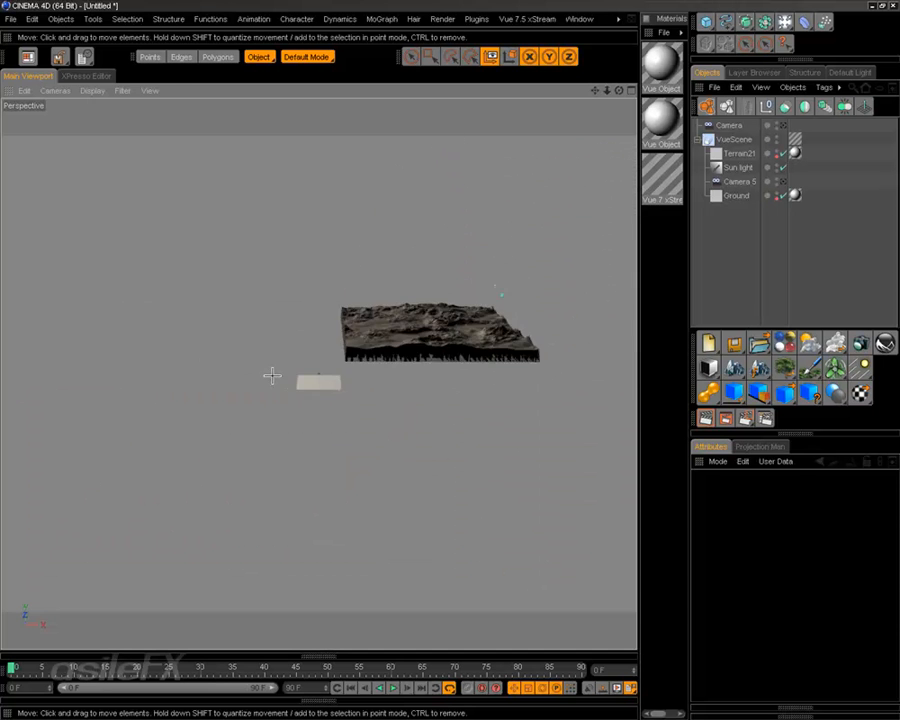
scroll(272, 375, up, 8)
scroll(274, 374, up, 2)
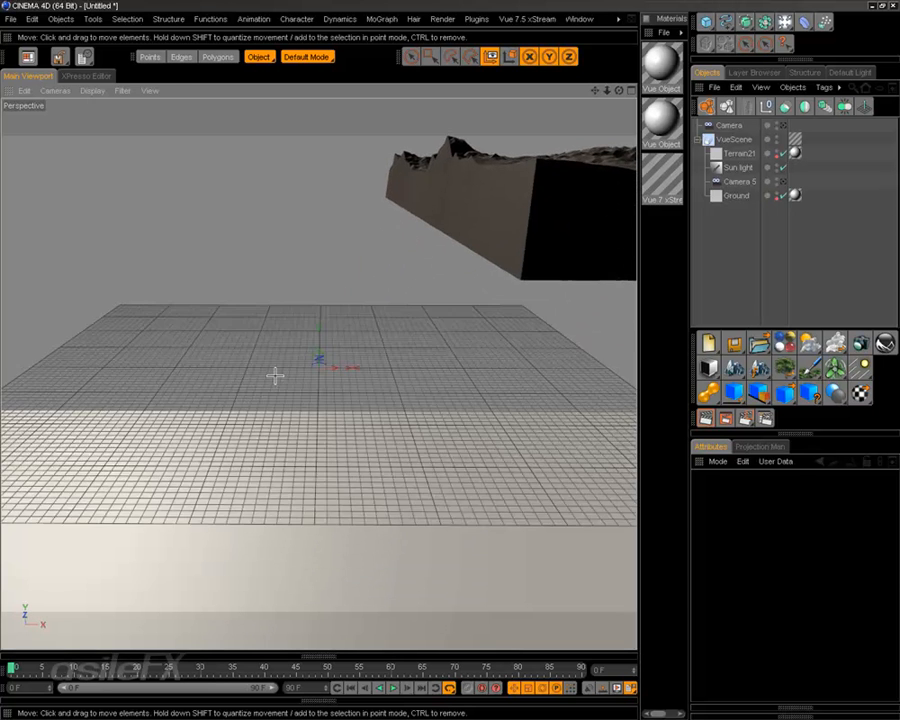
scroll(294, 374, down, 8)
alt+drag(294, 374, 295, 373)
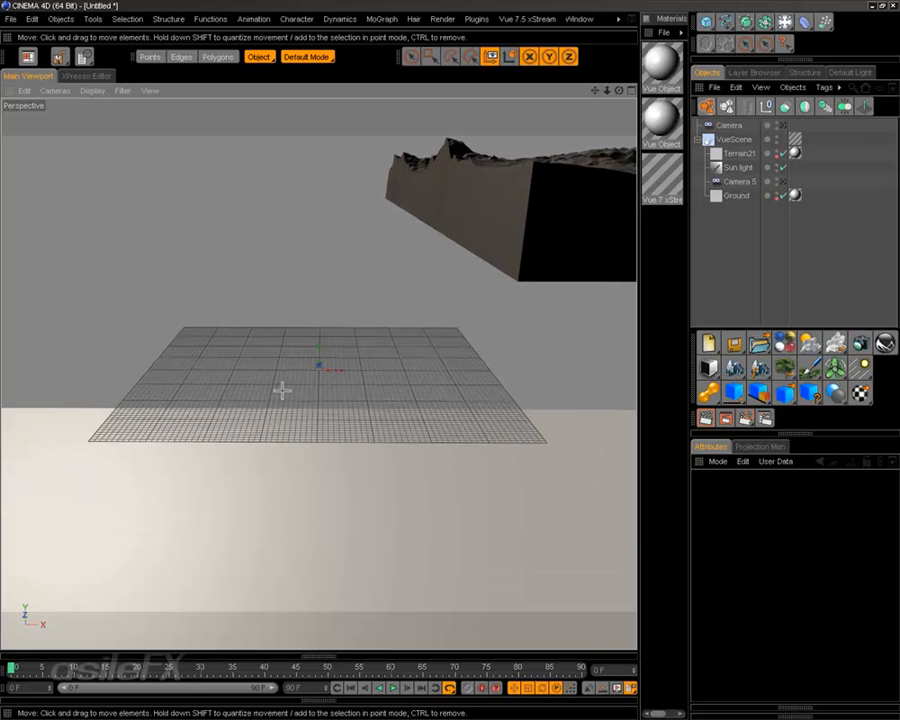
alt+drag(489, 352, 643, 243)
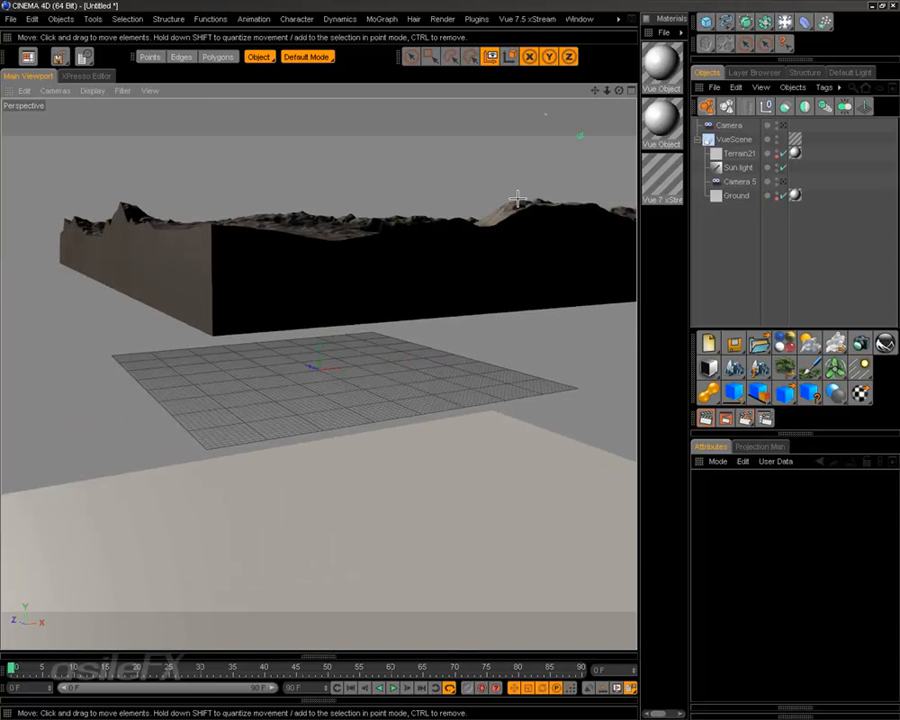
mouse_move(408, 293)
alt+mouse_down()
mouse_move(298, 288)
mouse_move(440, 280)
mouse_move(408, 293)
alt+mouse_up()
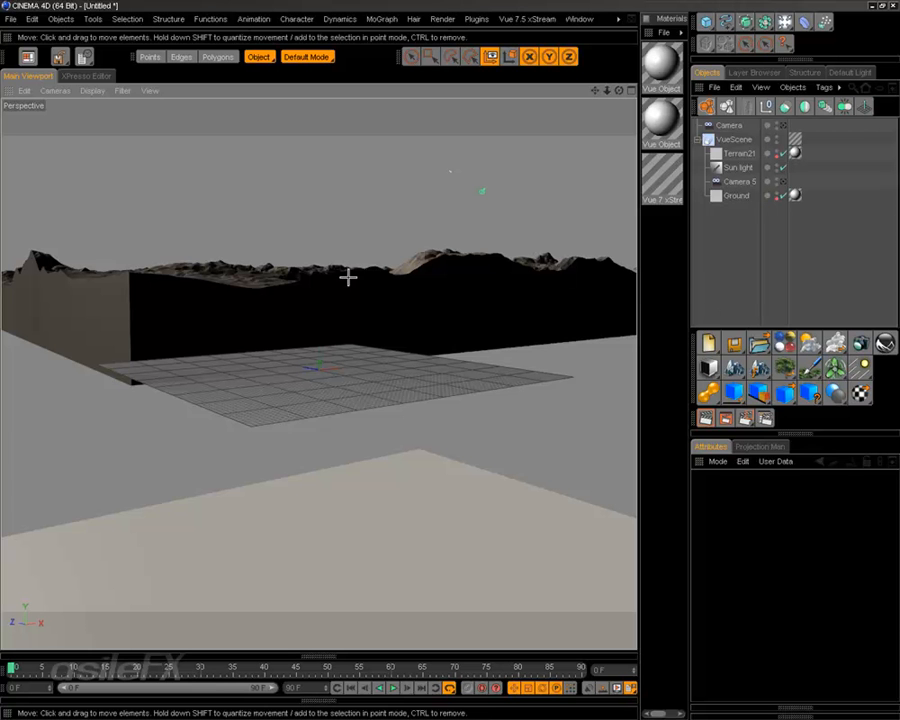
alt+drag(460, 346, 394, 270)
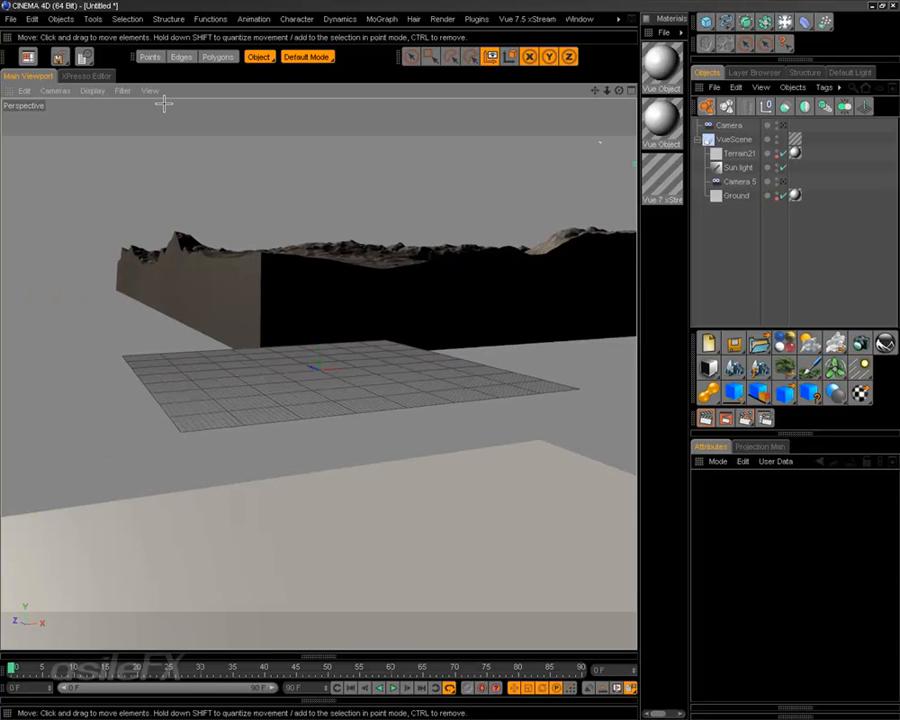
Merge the Terrain_baked file from the CinemaScenes folder into the current scene
click(10, 19)
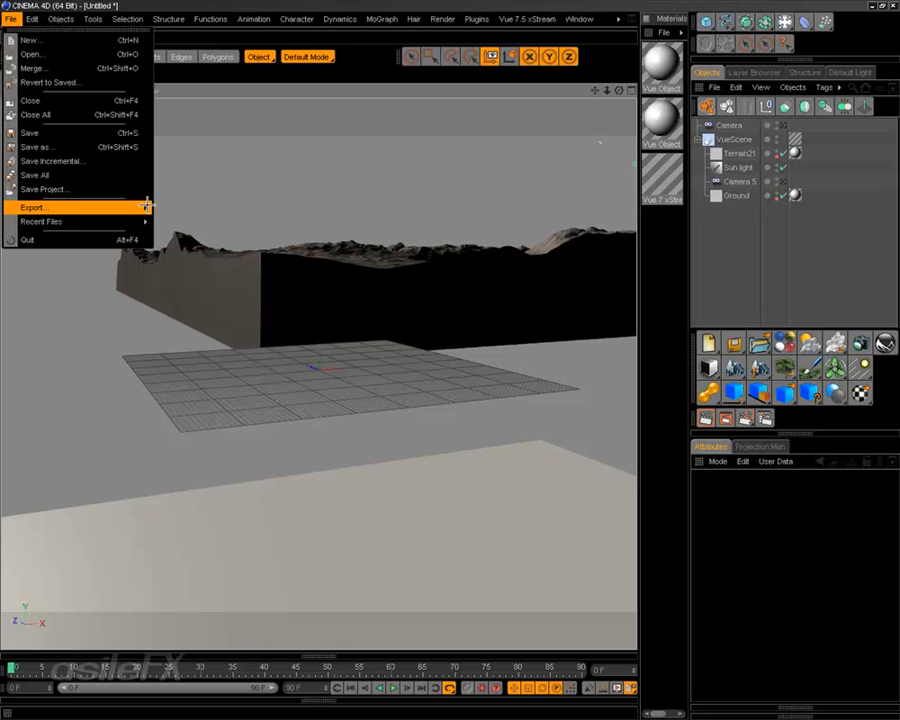
click(118, 68)
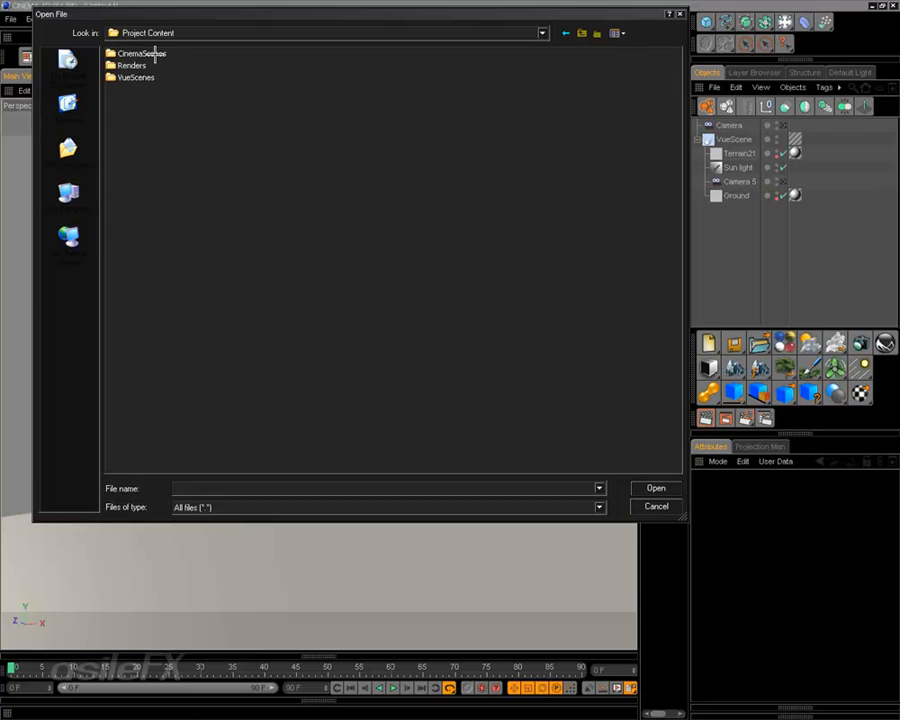
double_click(152, 54)
click(140, 56)
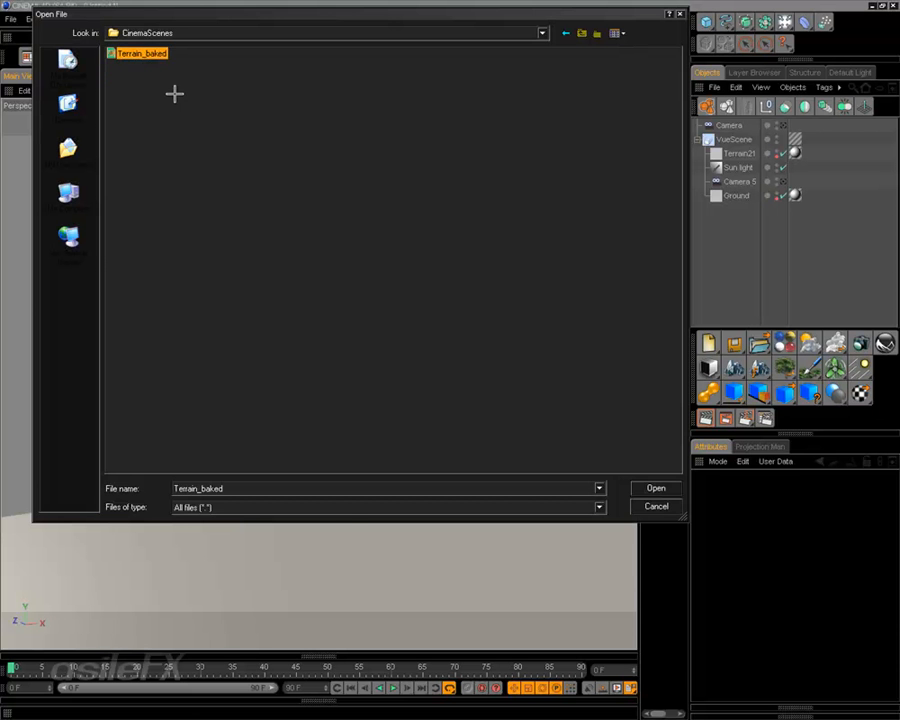
key(Return)
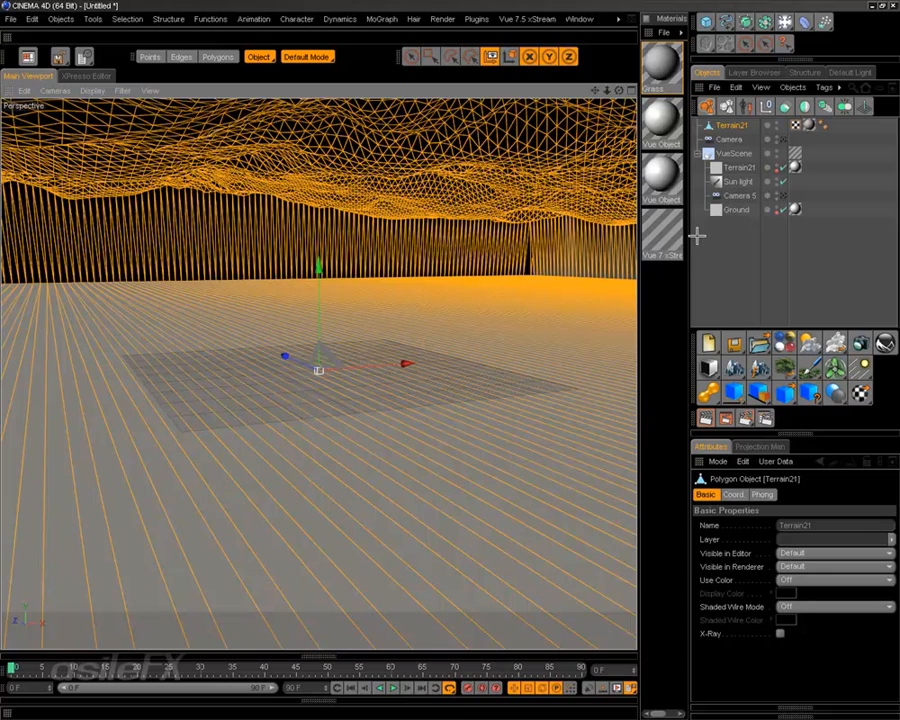
Scale the imported Terrain21 polygon object to 10 on the X, Y and Z axes
middle_click(400, 238)
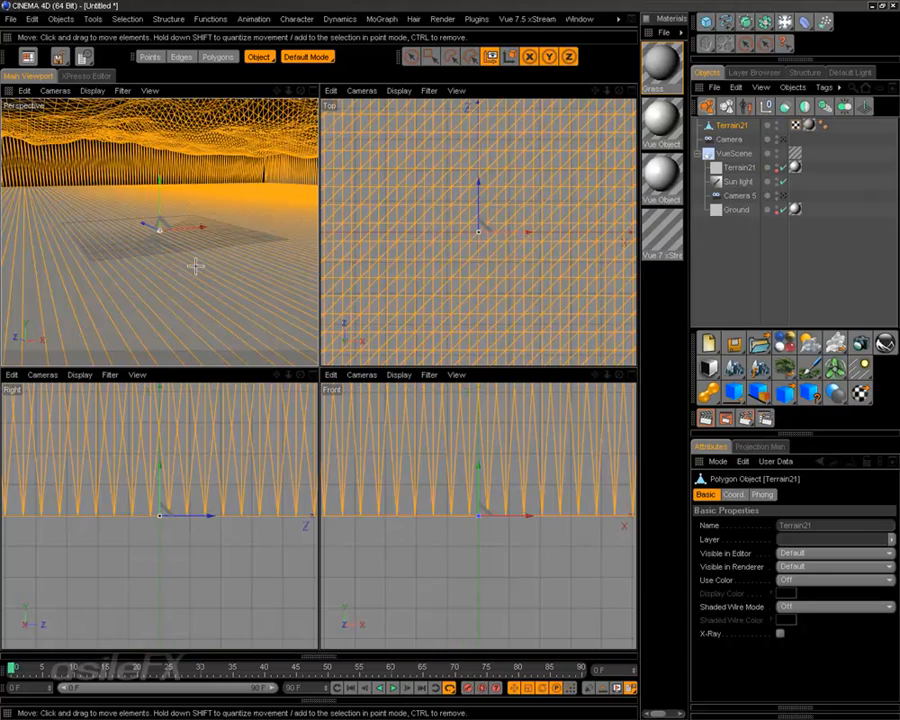
middle_click(196, 265)
scroll(297, 266, up, 5)
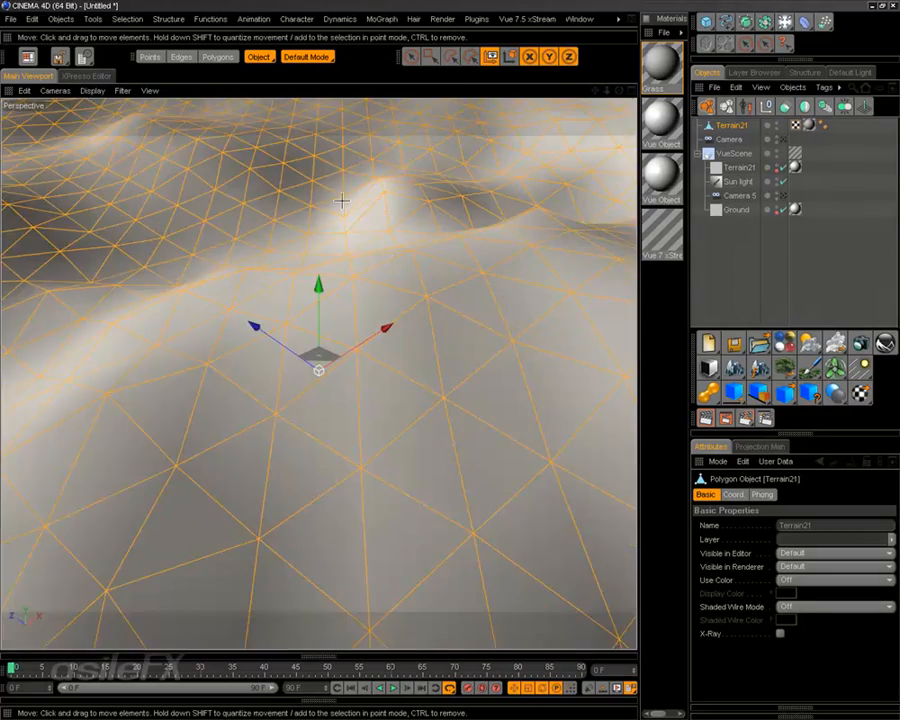
scroll(341, 200, down, 8)
scroll(339, 200, up, 2)
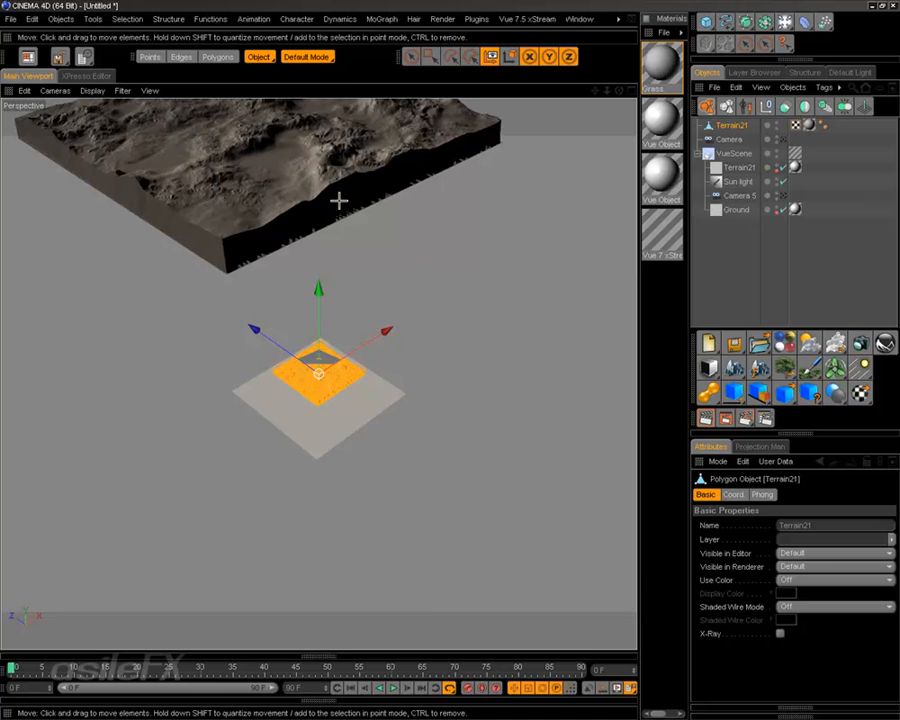
alt+middle_drag(382, 231, 466, 326)
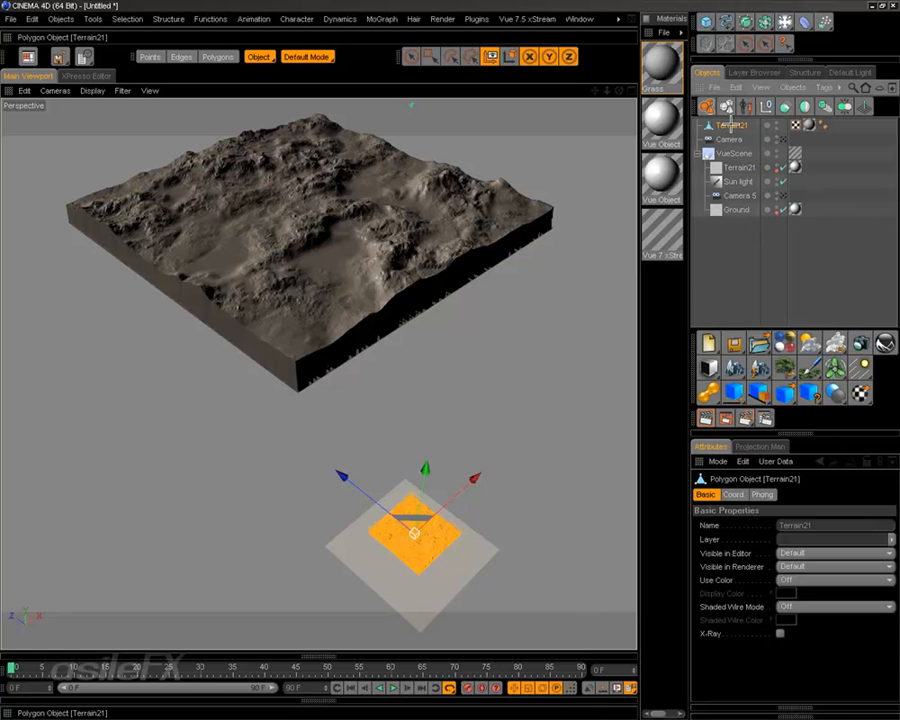
click(735, 494)
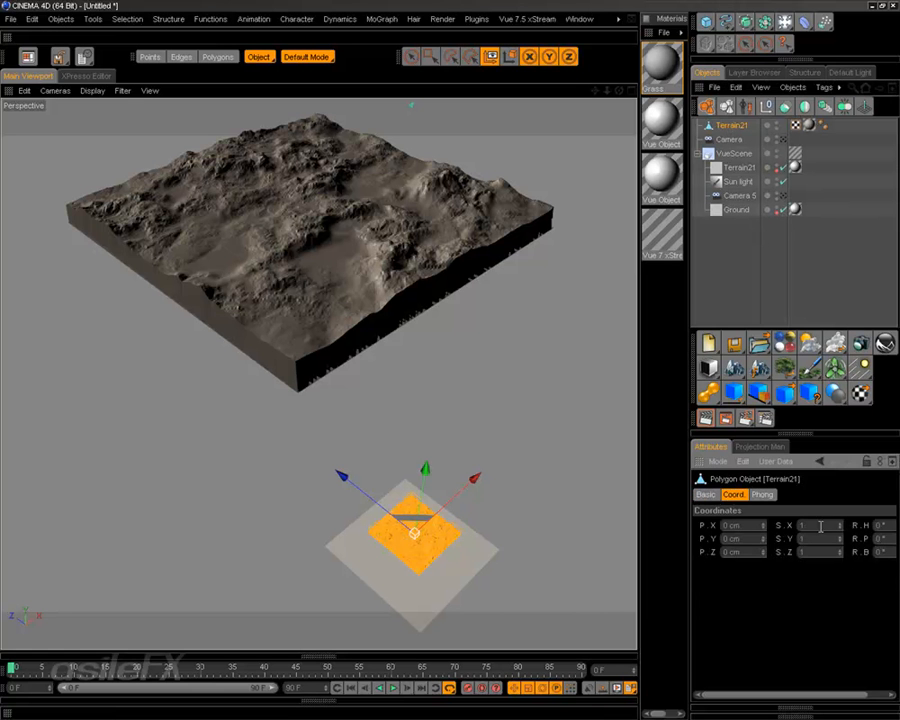
text(10)
key(Tab)
text(110)
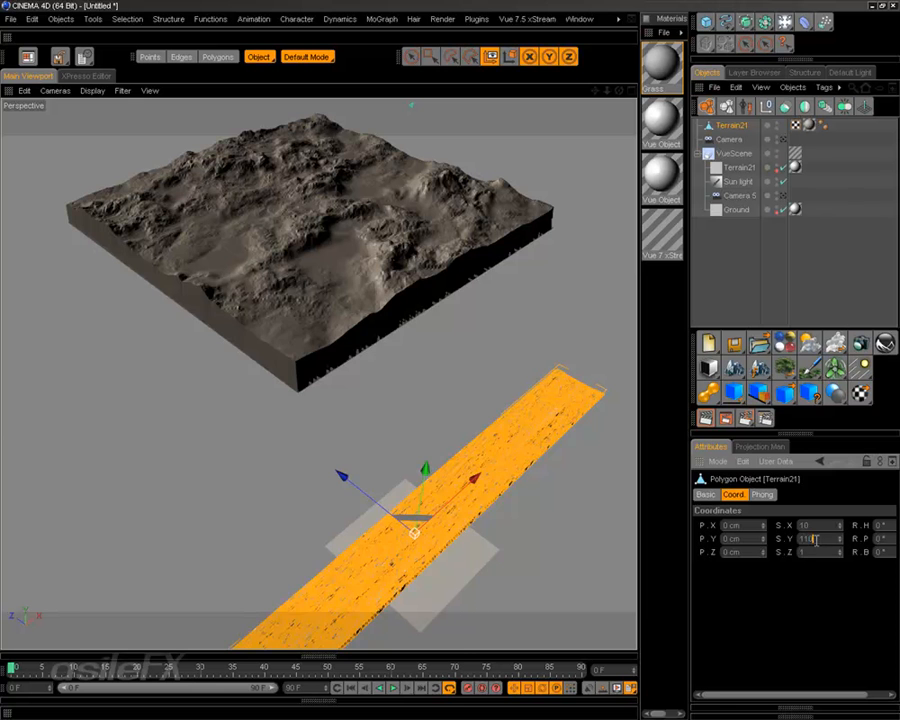
key(BackSpace)
key(BackSpace)
text(0)
click(806, 551)
text(0)
key(Return)
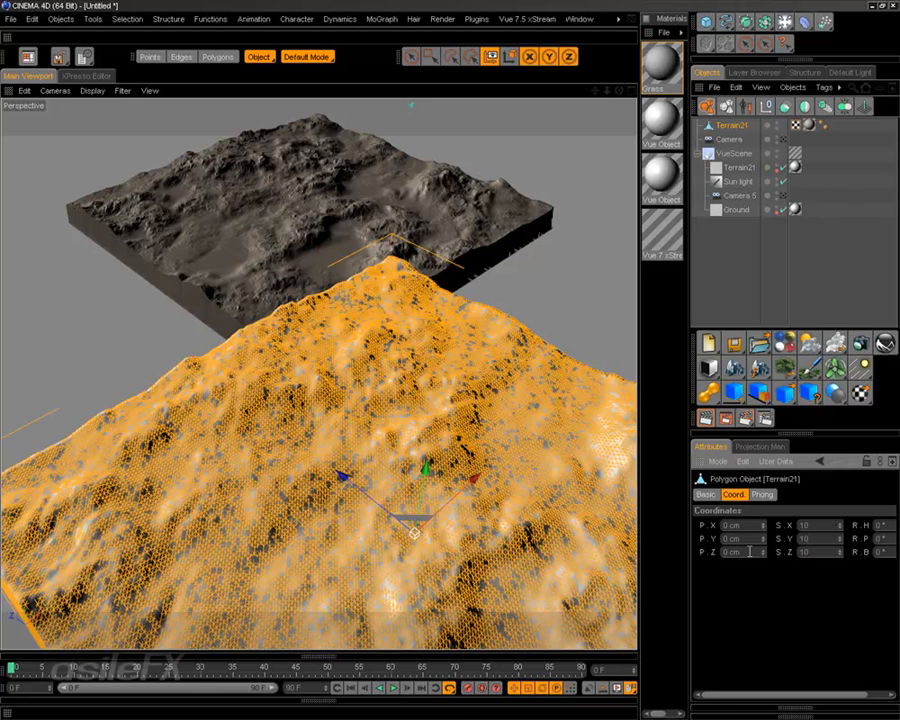
Scale the imported Terrain21 polygon object to 5 on the X, Y and Z axes
alt+drag(450, 290, 302, 300)
alt+middle_drag(378, 303, 100, 453)
drag(813, 525, 755, 525)
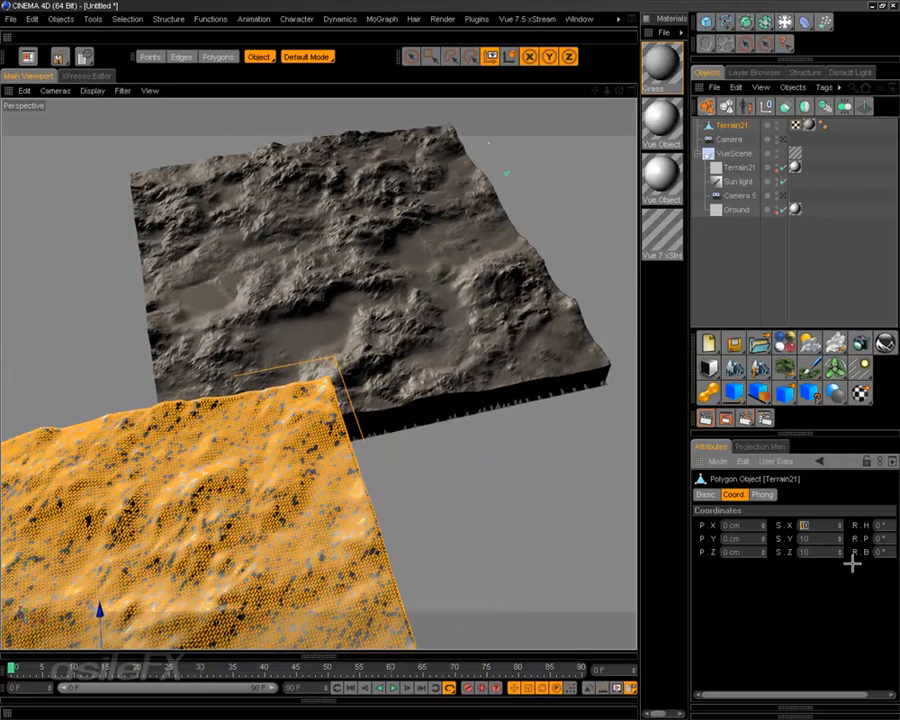
text(5)
key(Return)
double_click(831, 540)
text(5)
key(Return)
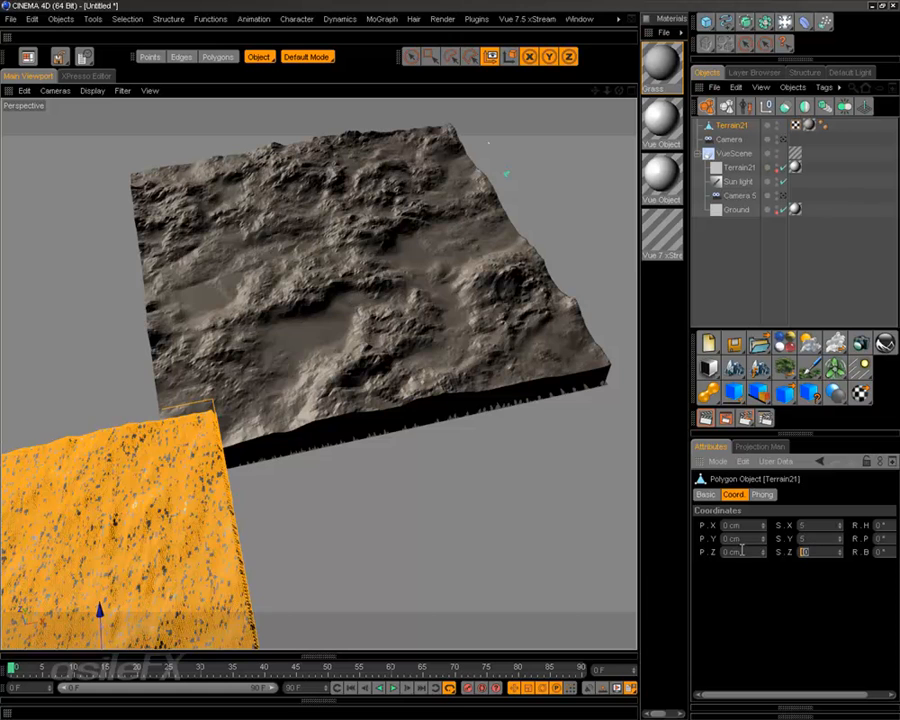
text(5)
key(Return)
Compare the imported Terrain21 with the Vue terrain and scale the imported polygon object to 8 on all three axes
alt+drag(314, 480, 262, 480)
alt+middle_drag(262, 480, 492, 395)
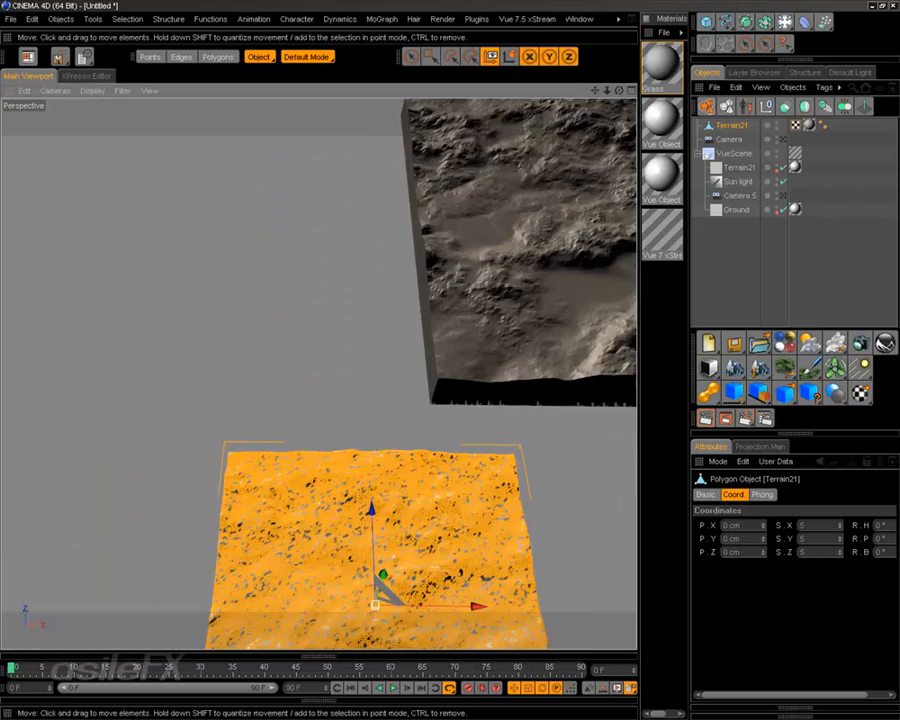
alt+middle_drag(544, 503, 323, 477)
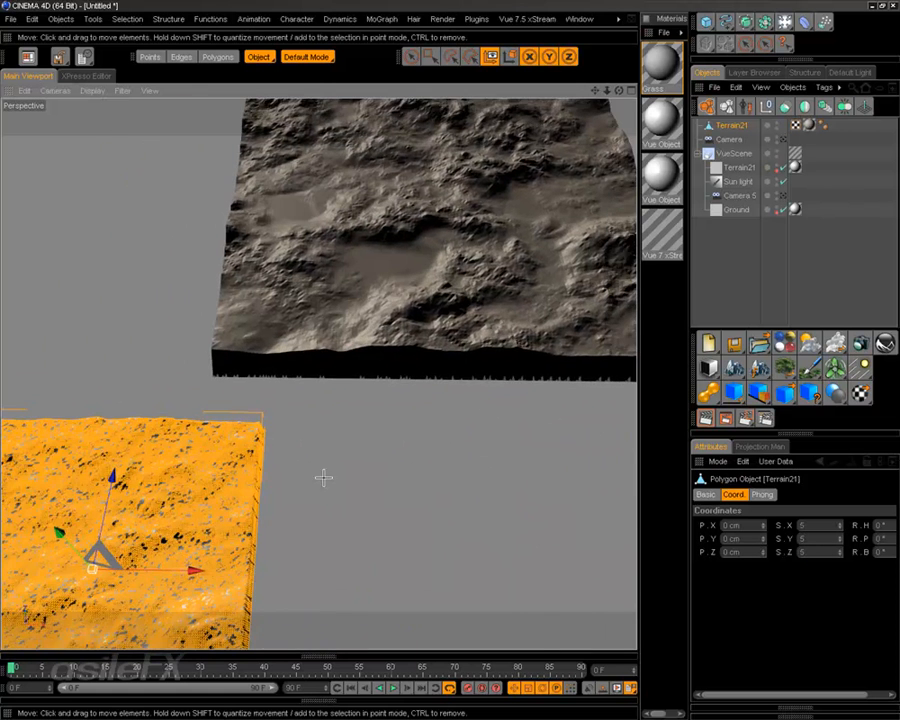
click(740, 167)
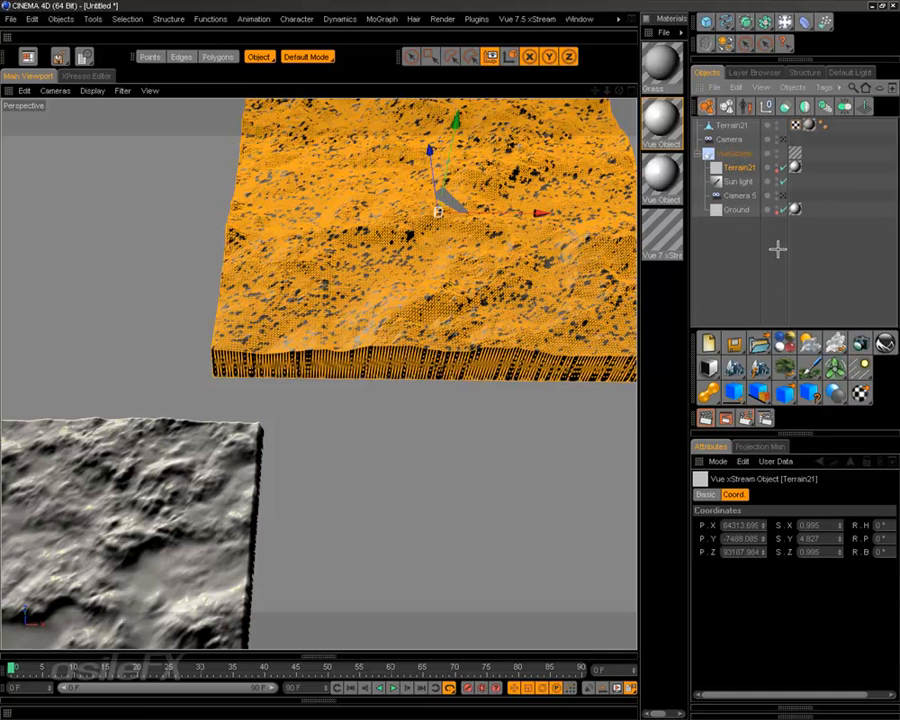
click(738, 125)
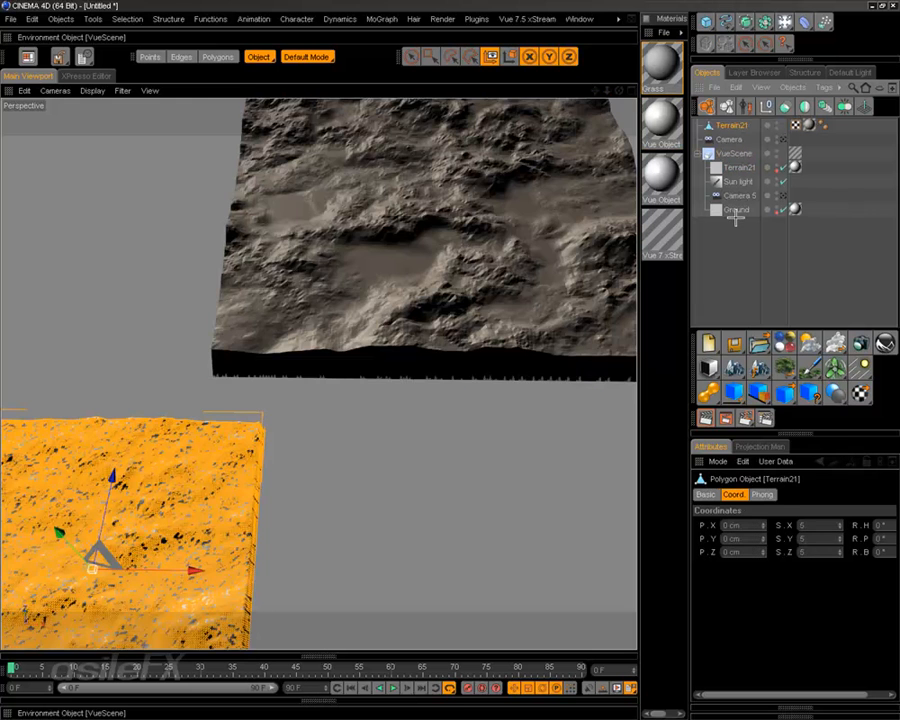
scroll(419, 418, down, 5)
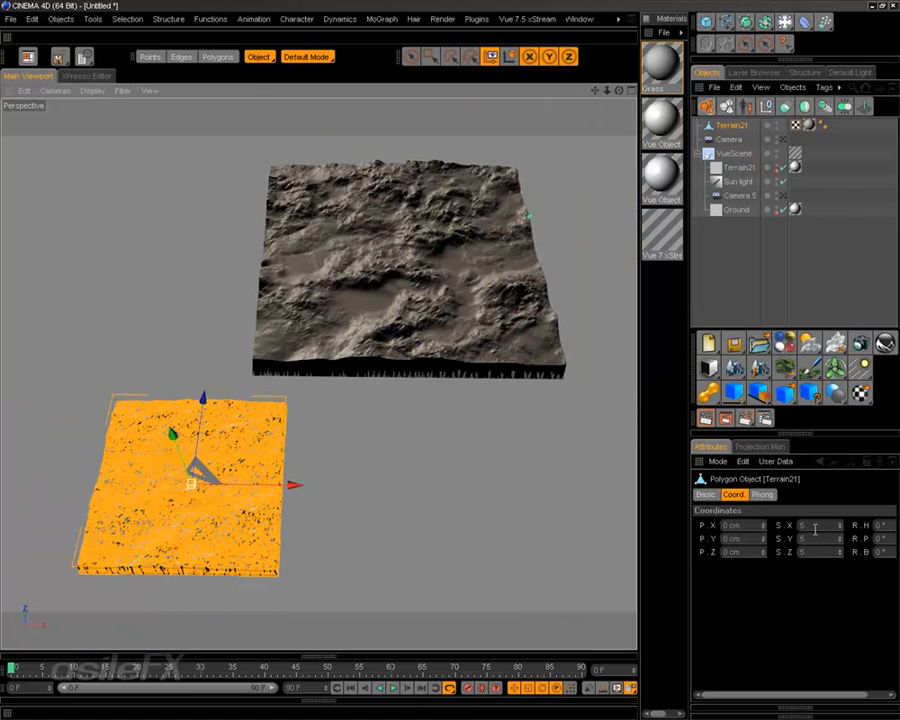
drag(815, 528, 798, 550)
text(88)
key(Return)
text(8)
key(Return)
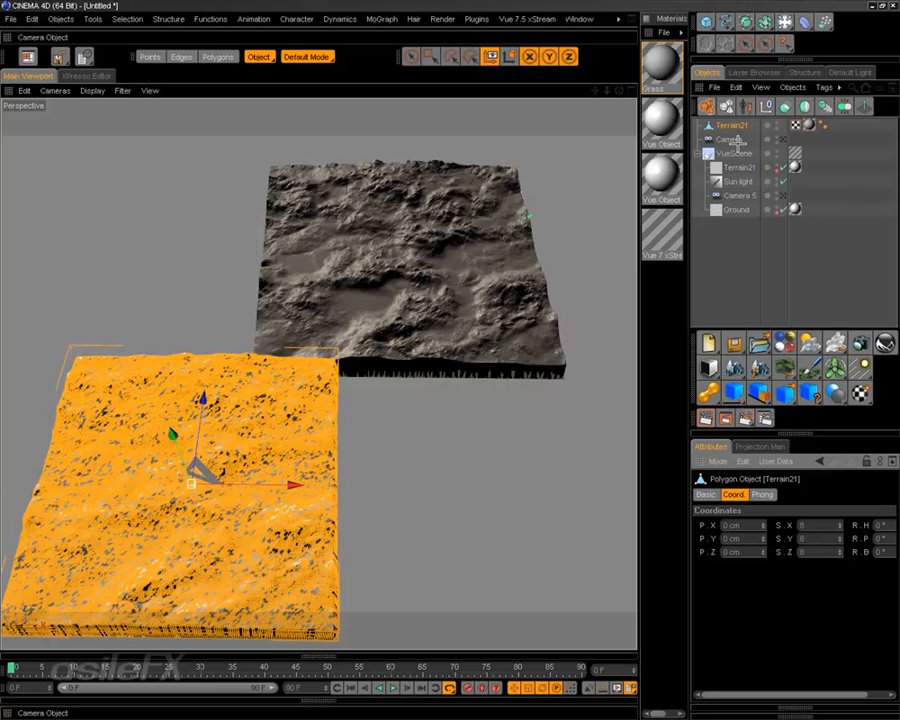
Copy the Vue terrain's X and Y positions, 64313.699 cm and -7488.085 cm, to the imported Terrain21 polygon object
click(740, 167)
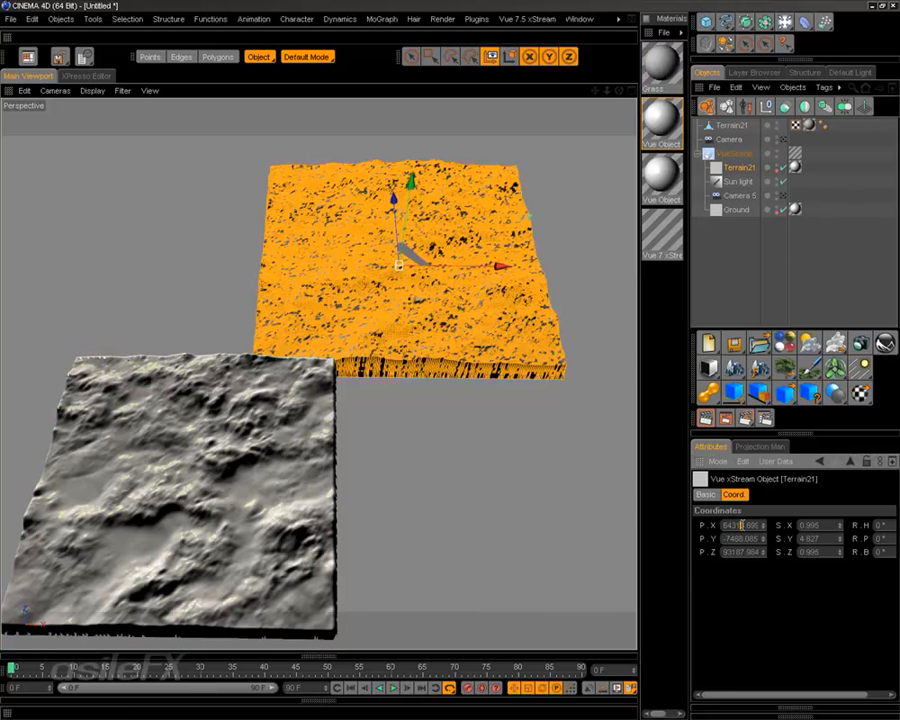
double_click(741, 525)
click(725, 124)
drag(742, 525, 681, 519)
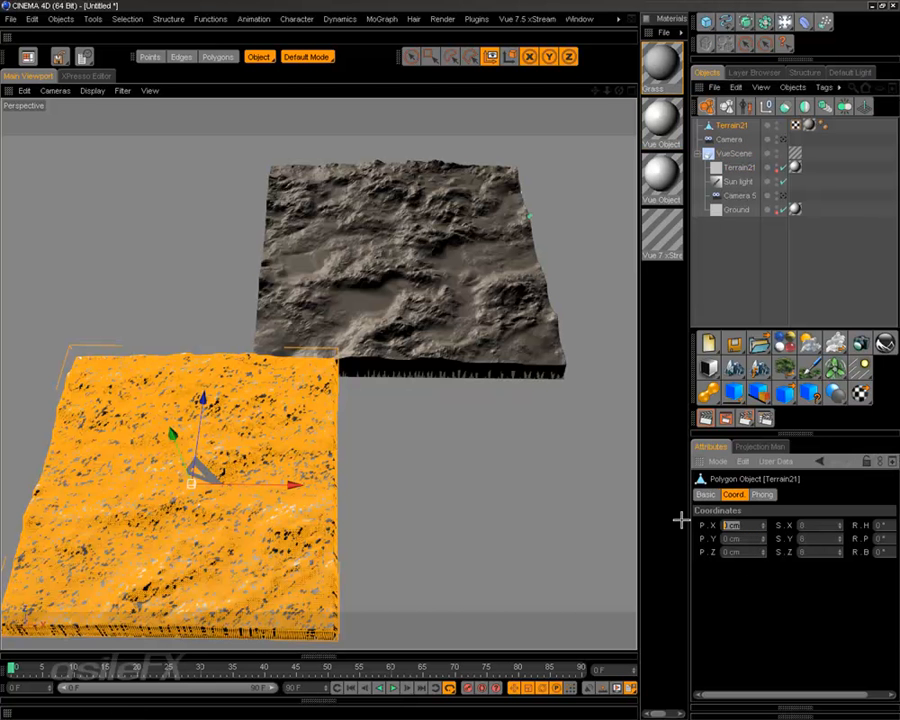
text(13.699 cm)
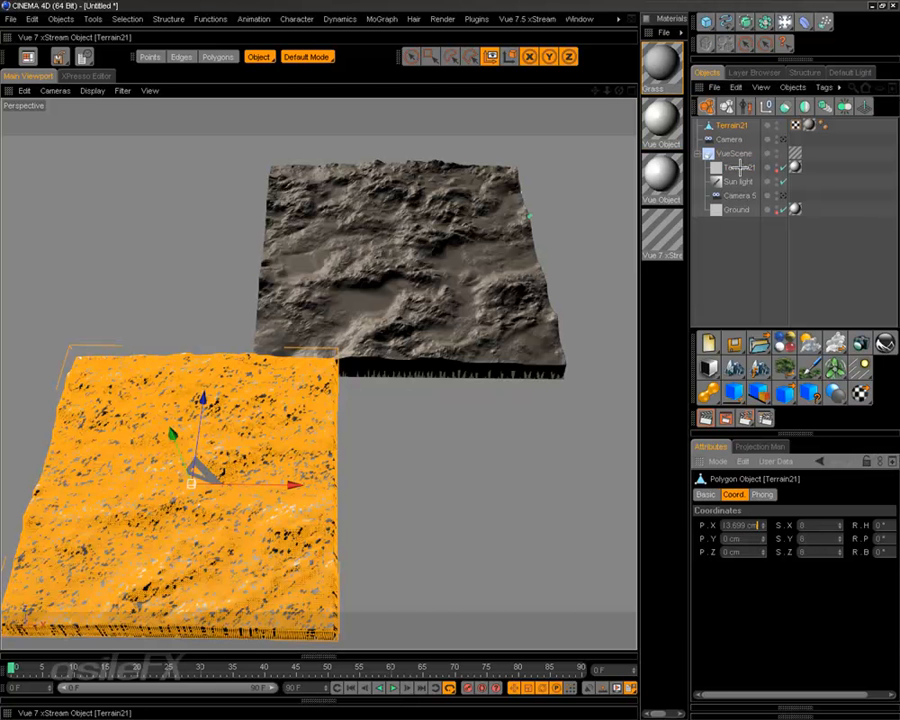
click(738, 167)
click(748, 538)
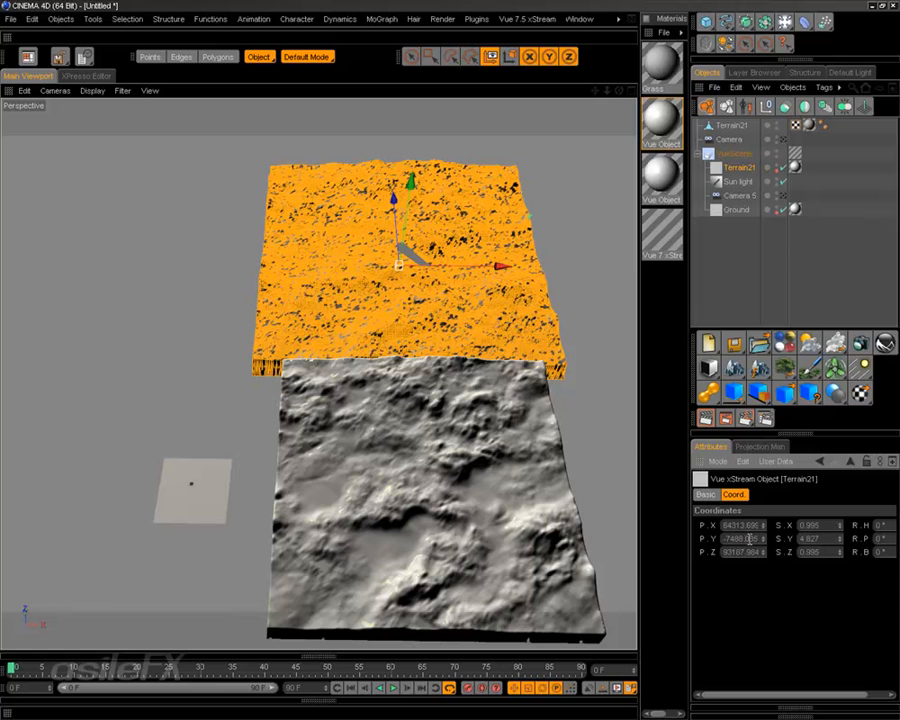
drag(748, 538, 735, 525)
click(731, 125)
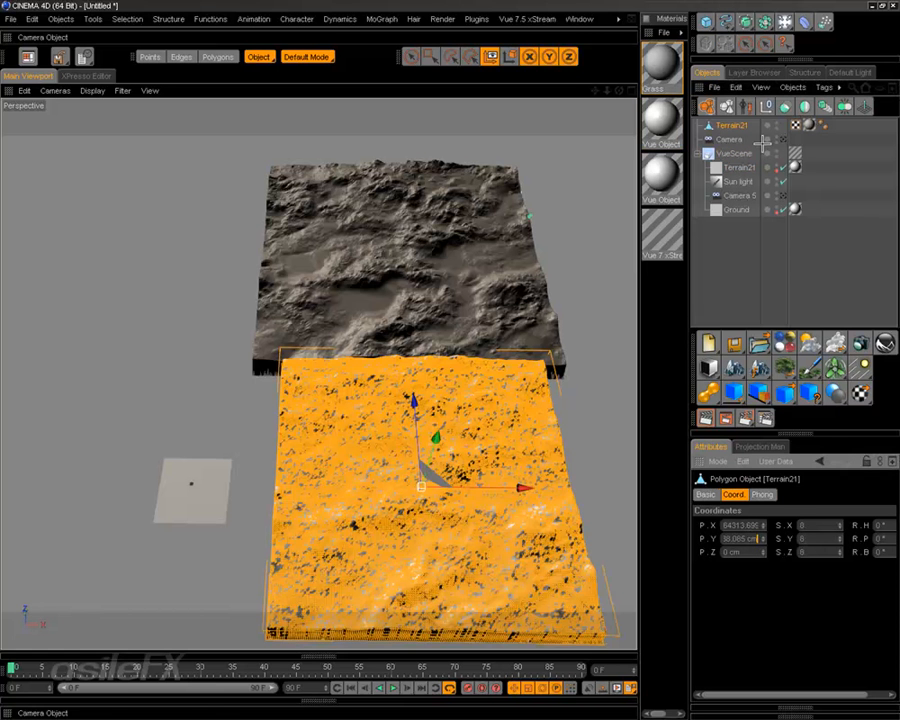
Copy the Vue terrain's Z position, 93187.984 cm, to the imported Terrain21 polygon object
click(739, 167)
double_click(744, 550)
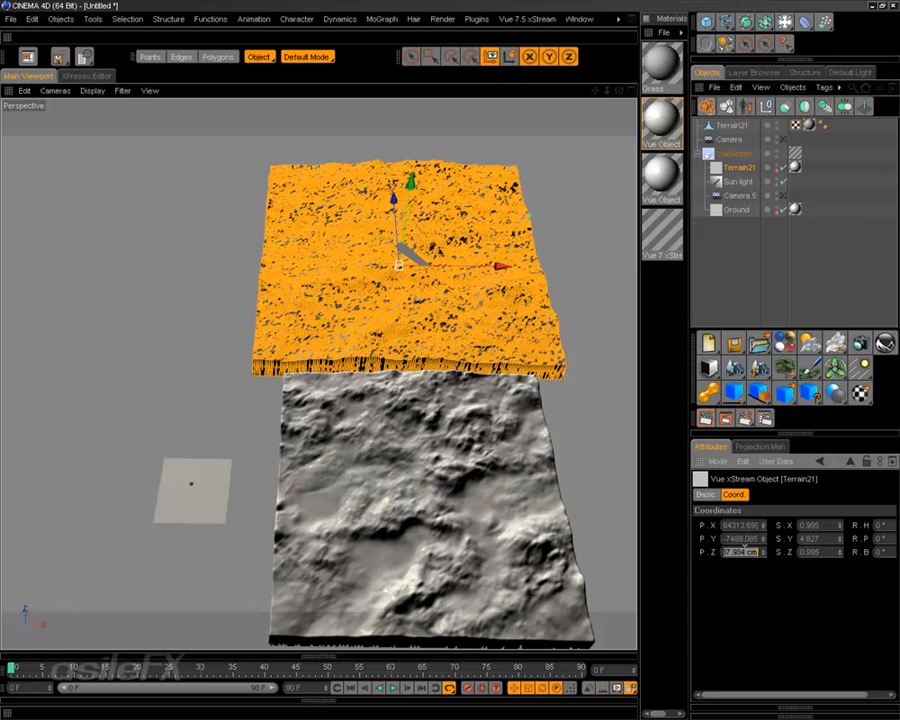
click(731, 125)
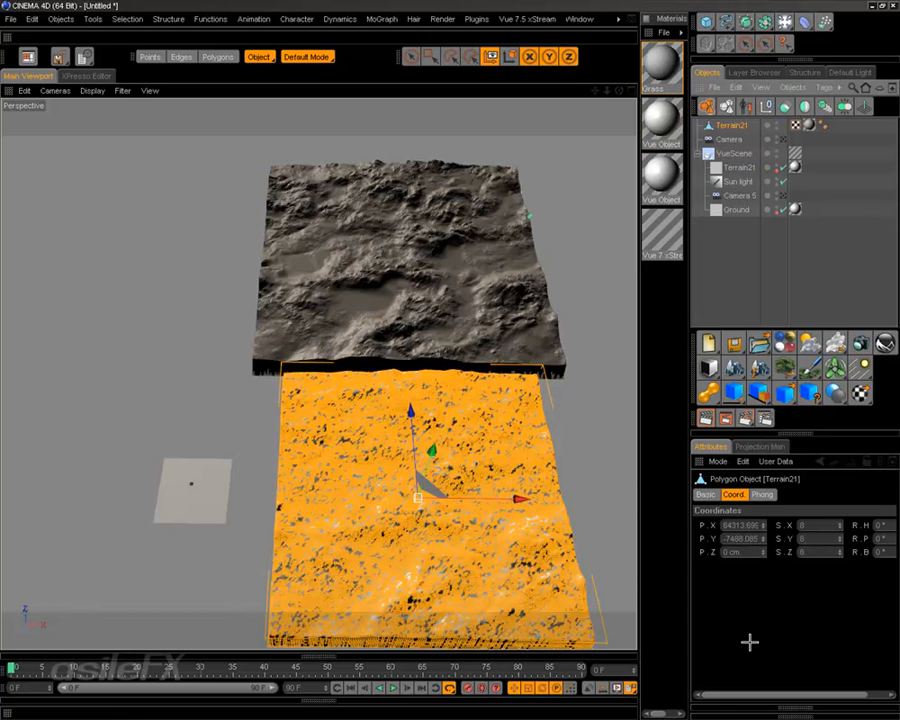
drag(745, 550, 687, 545)
key(ctrl+v)
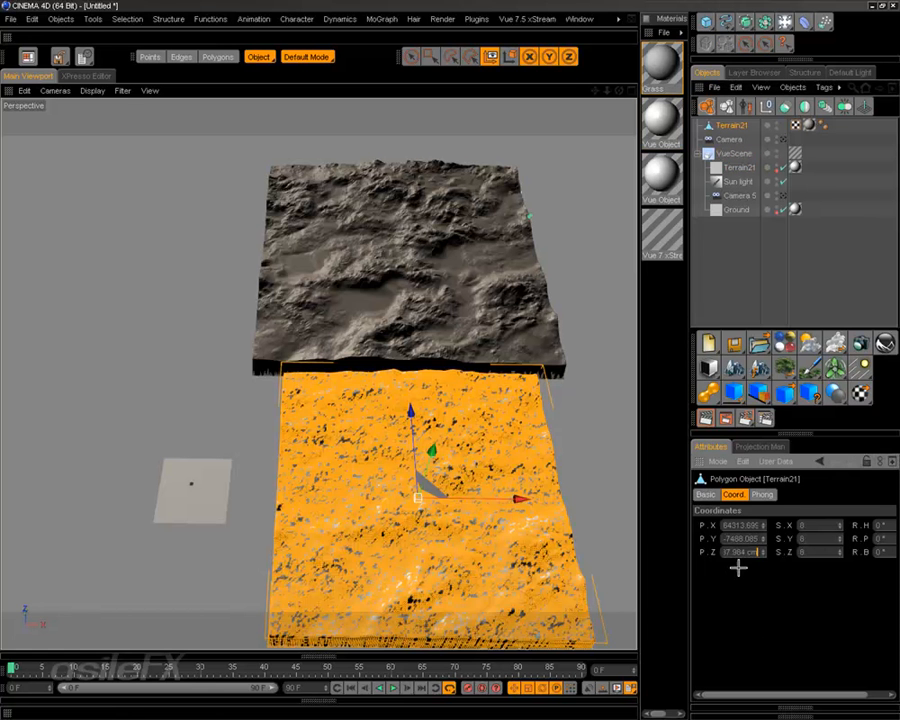
key(Return)
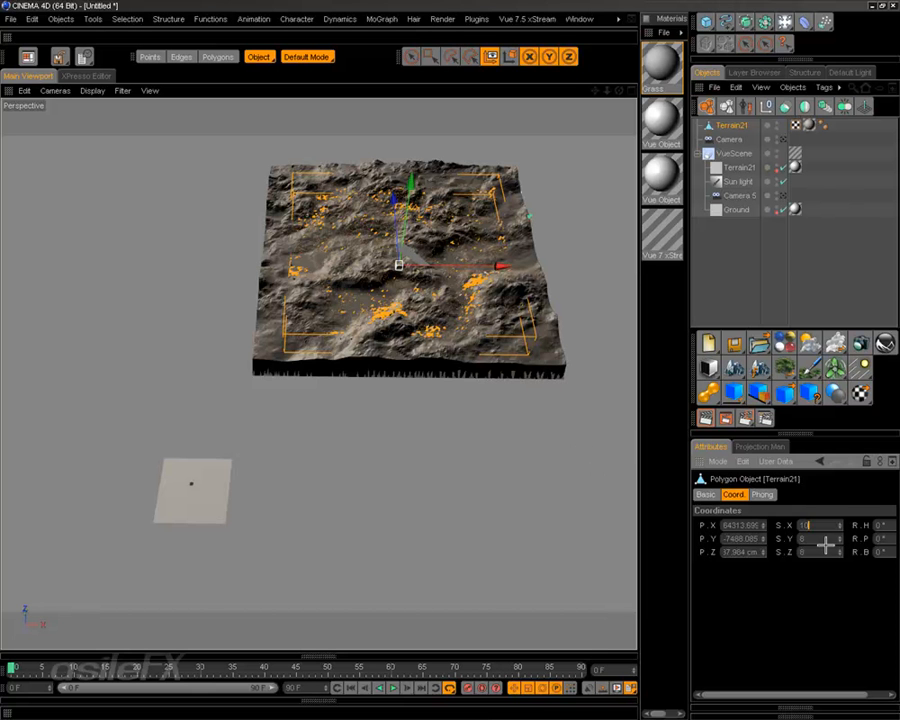
Scale the imported Terrain21 to 10 on the X, Y and Z axes and view the overlapping terrains through Camera
text(10)
key(Tab)
text(10)
key(Tab)
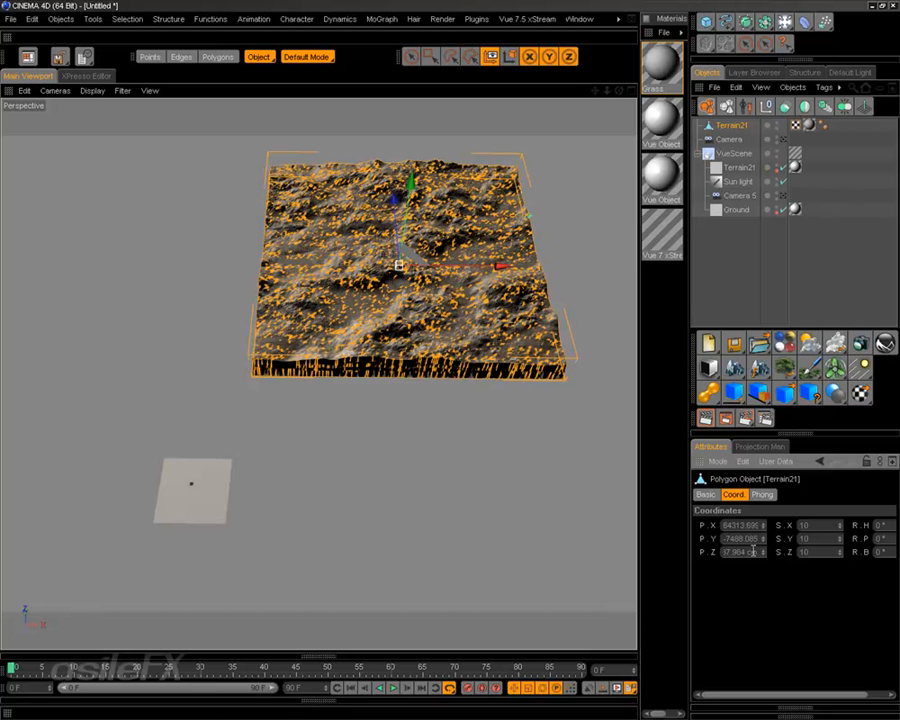
click(704, 283)
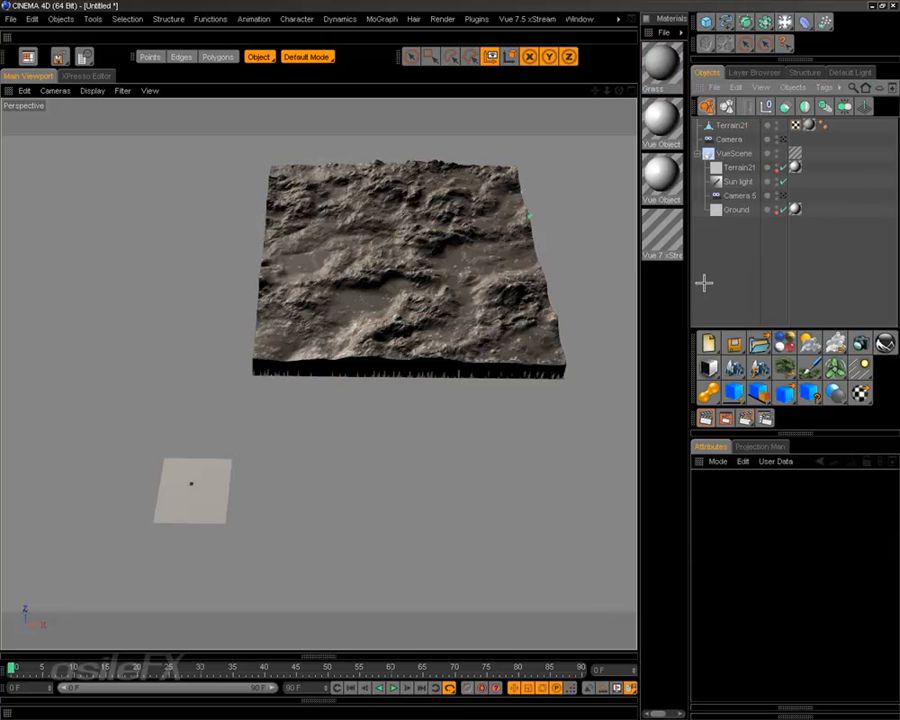
click(785, 139)
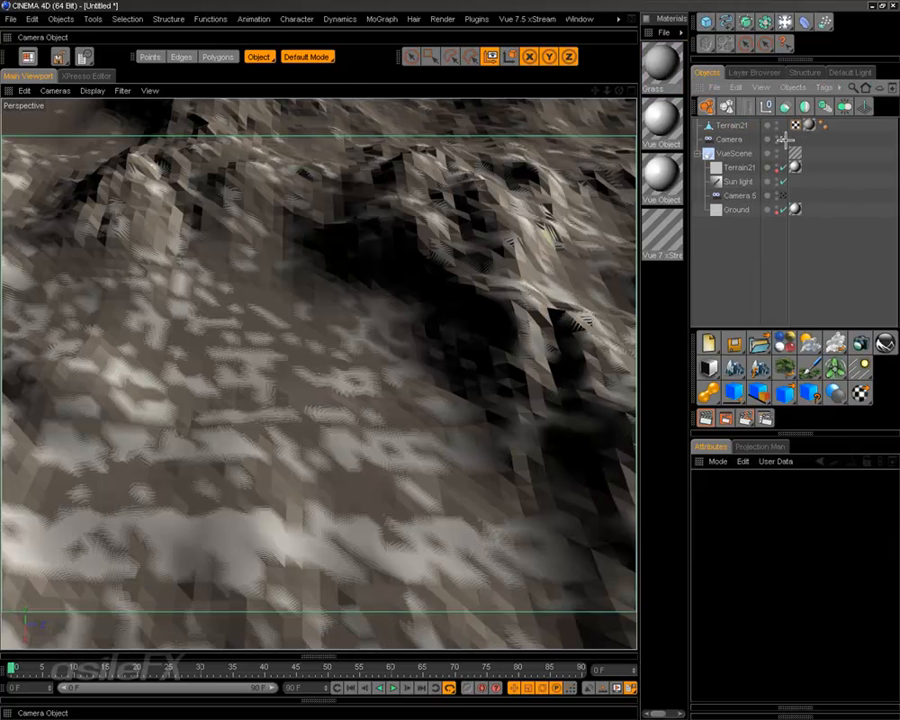
Check the object information of the imported Terrain21 polygon object and deselect it
click(735, 126)
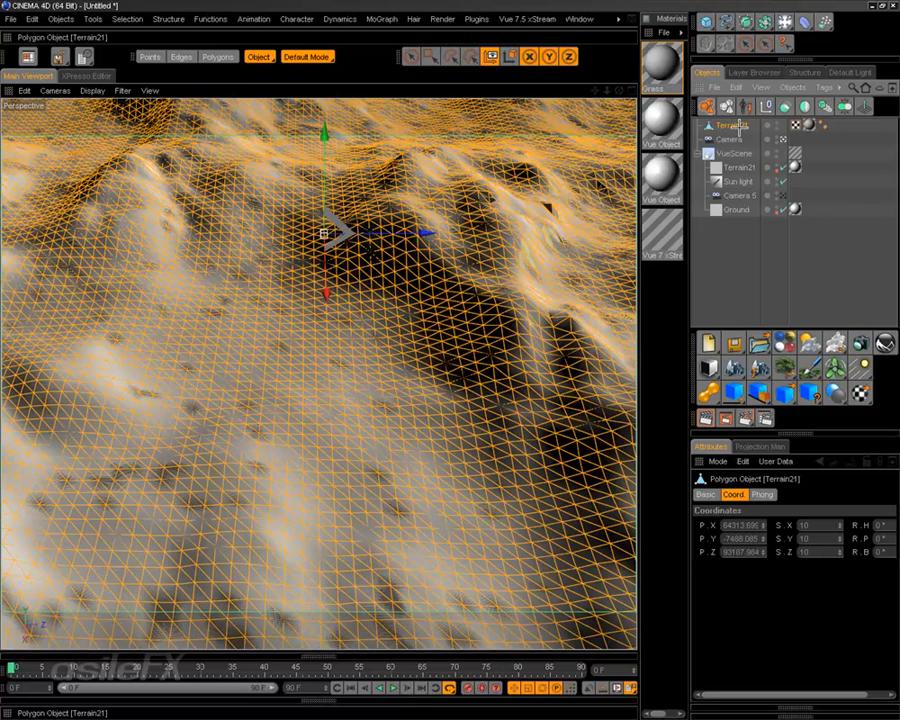
right_click(740, 126)
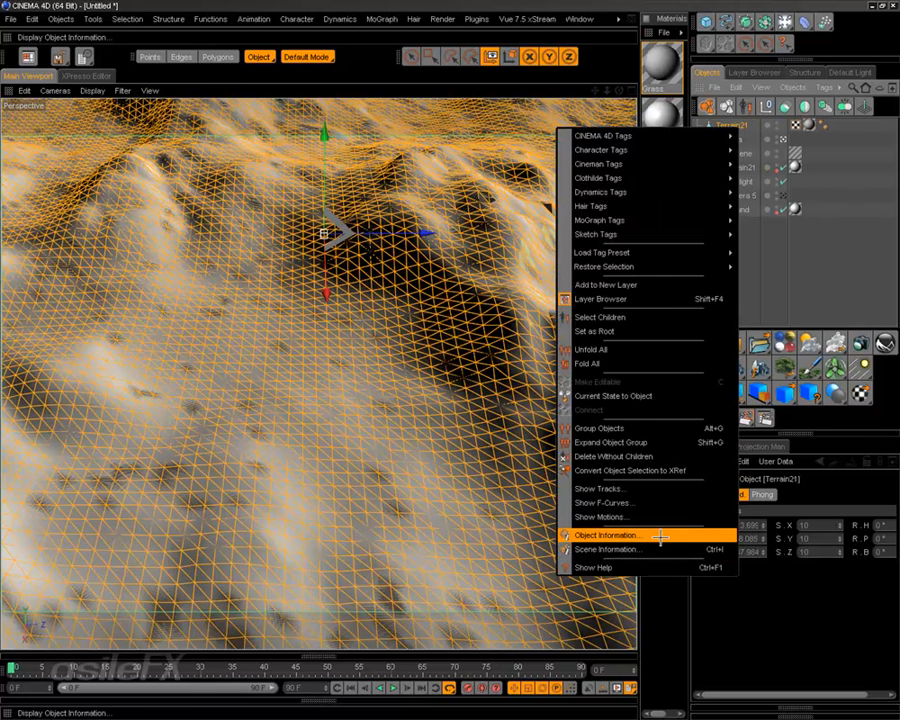
click(661, 536)
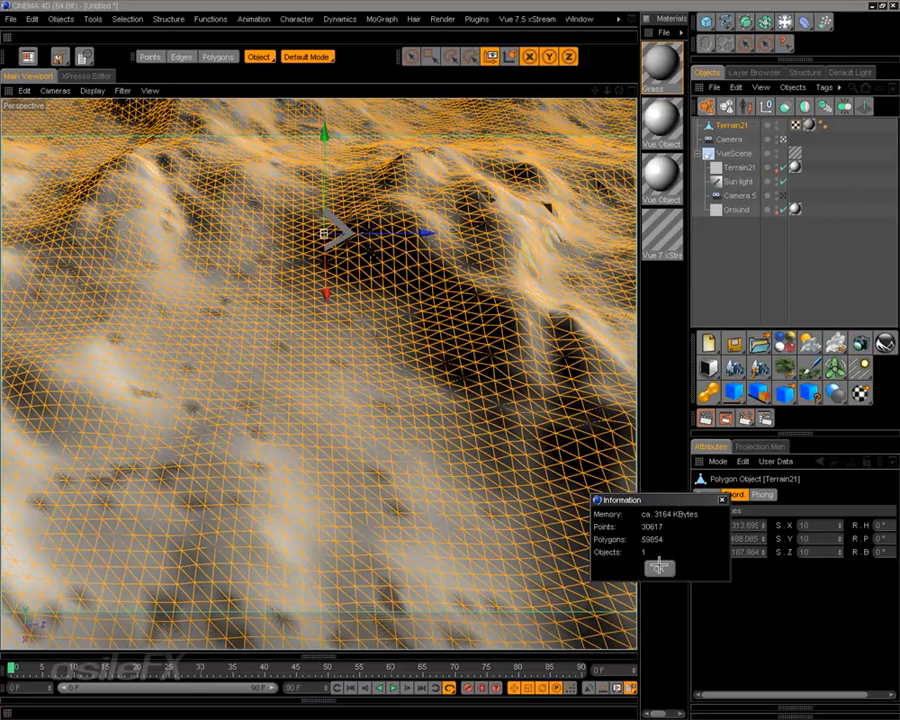
click(659, 567)
click(763, 270)
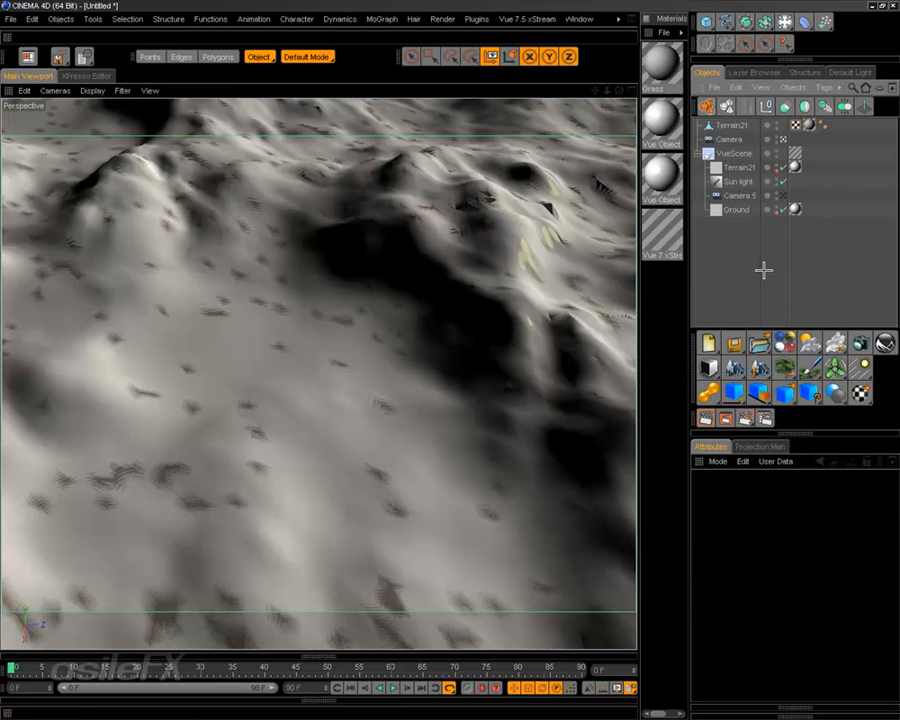
Check the object information of the Terrain21 Vue xStream object inside VueScene for comparison
click(741, 167)
right_click(743, 167)
click(620, 552)
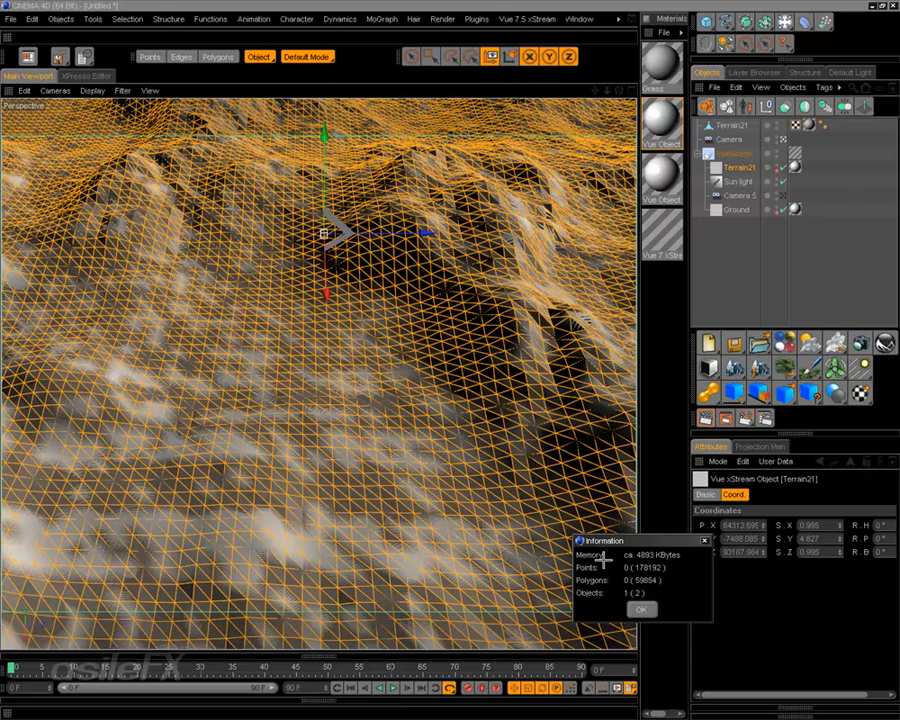
click(645, 609)
click(750, 239)
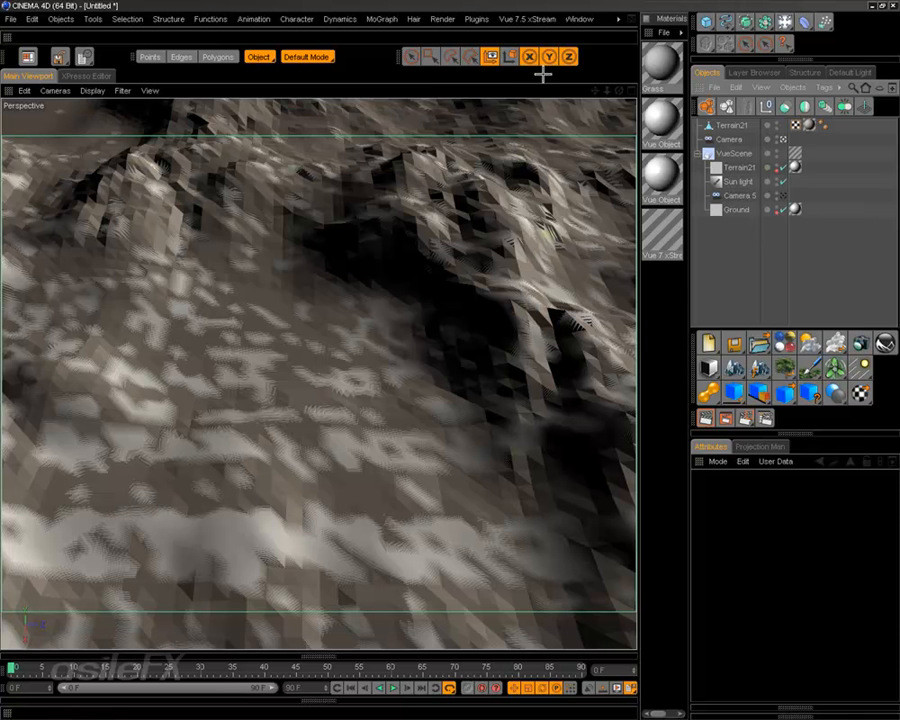
Start a new Vue xStream scene to clear the Vue objects, and check the baked Terrain21 mesh
click(540, 19)
mouse_move(545, 40)
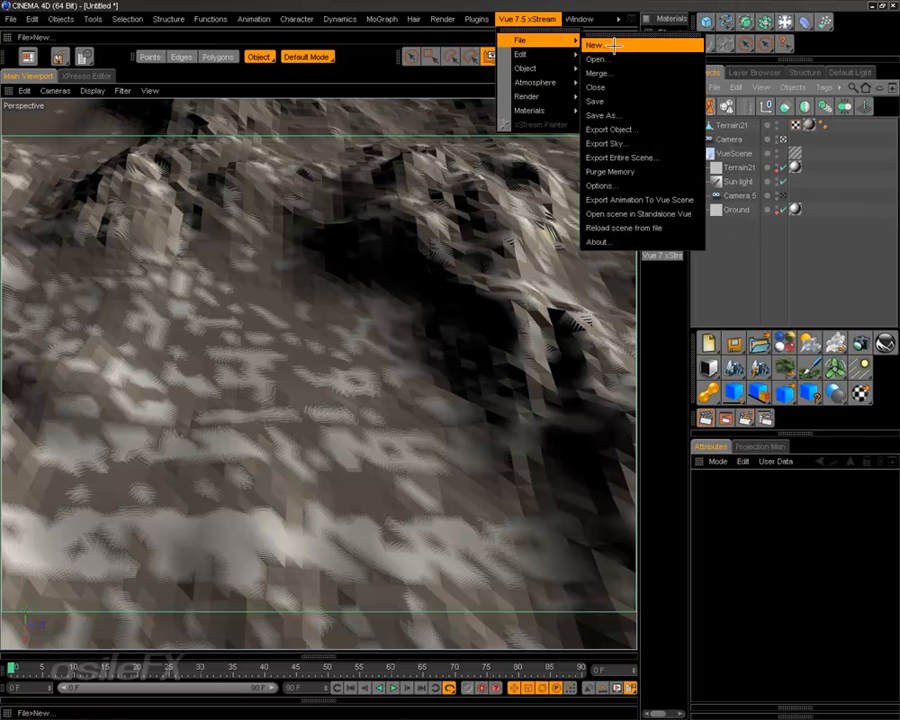
click(612, 45)
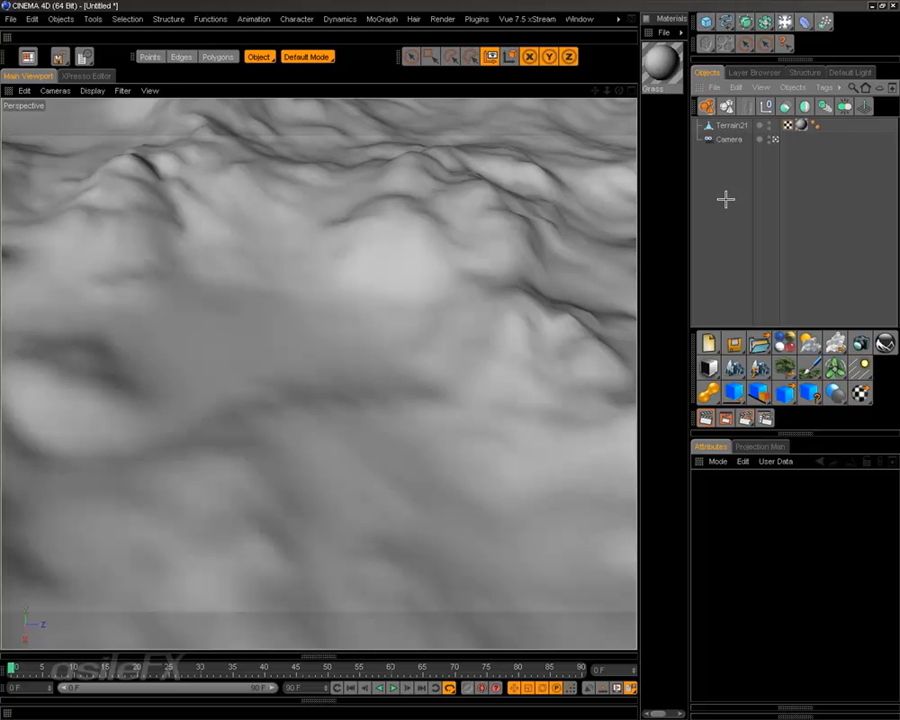
click(729, 125)
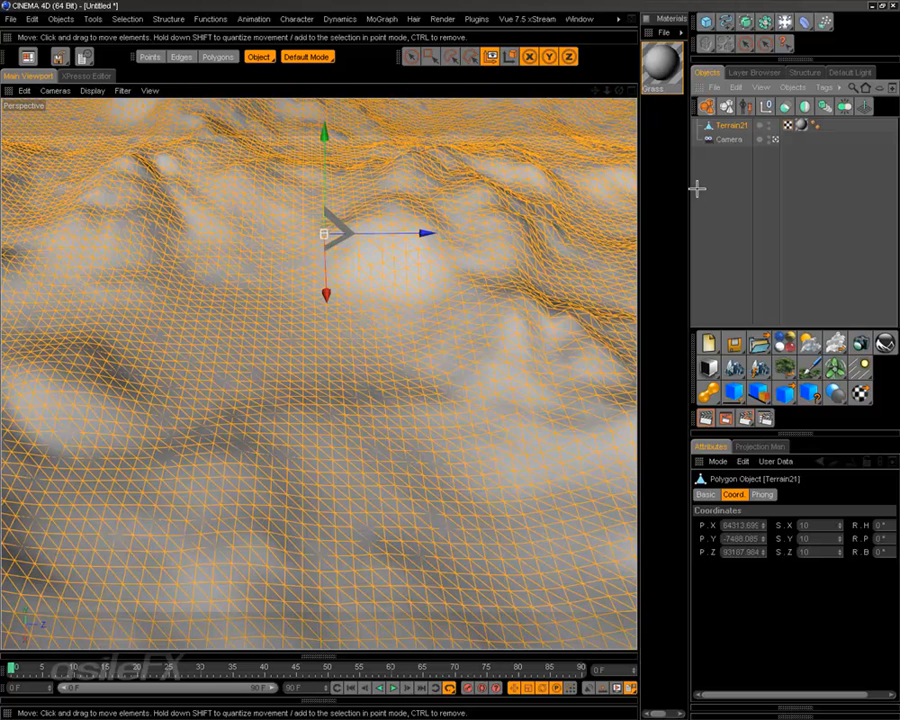
click(747, 161)
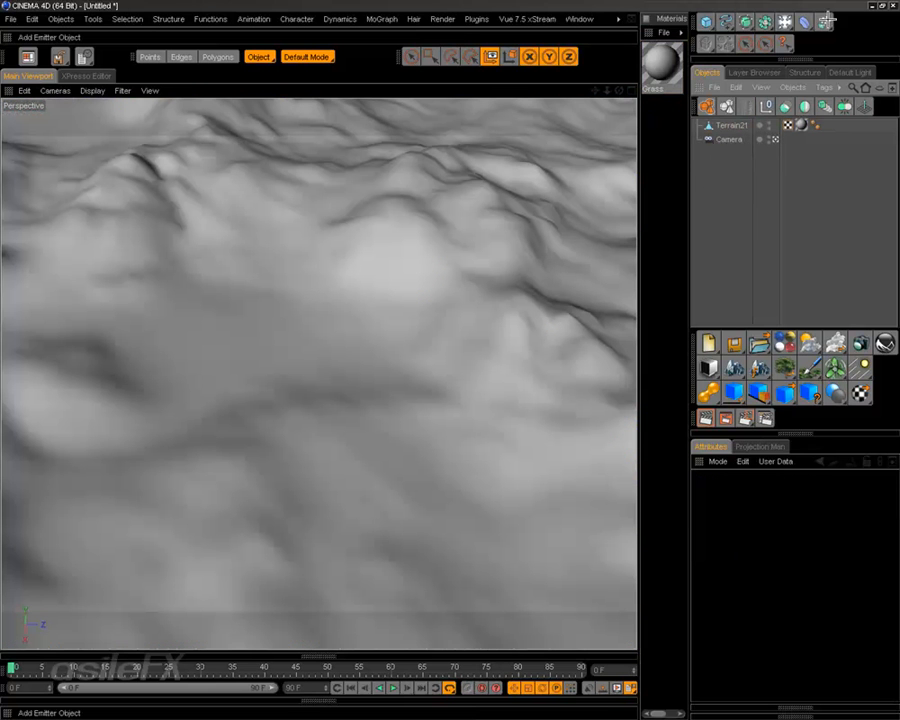
Rename the existing camera to Projection
drag(827, 19, 747, 212)
double_click(734, 140)
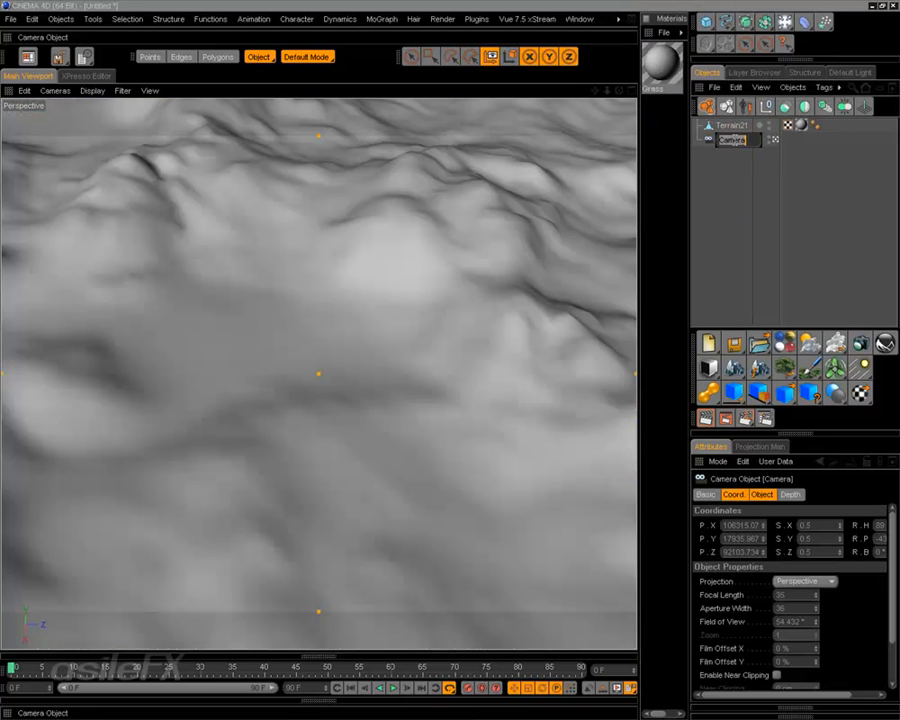
text(Proj)
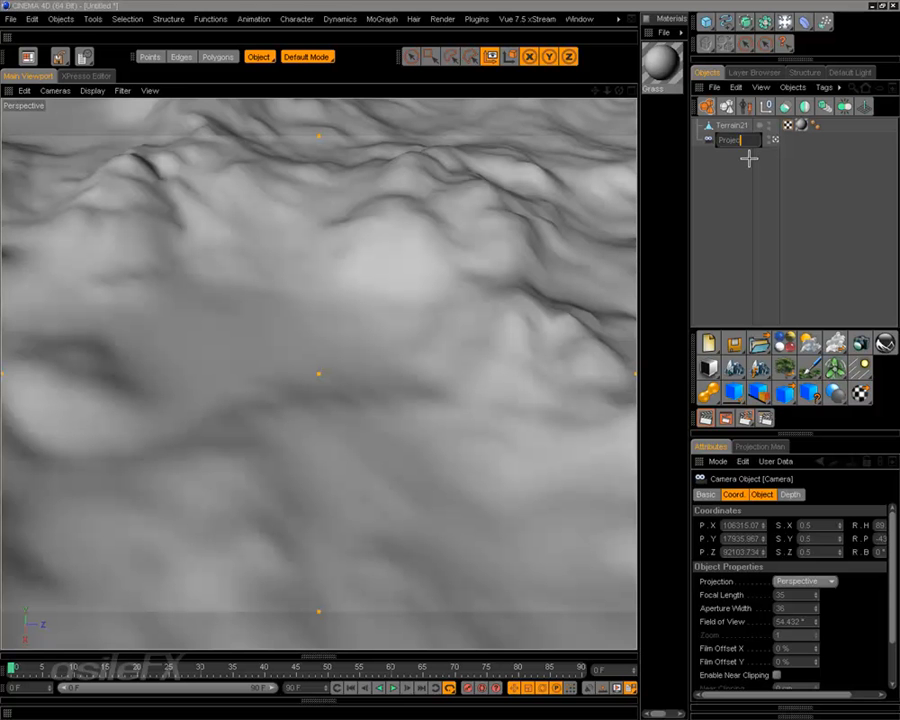
text(ection)
key(Return)
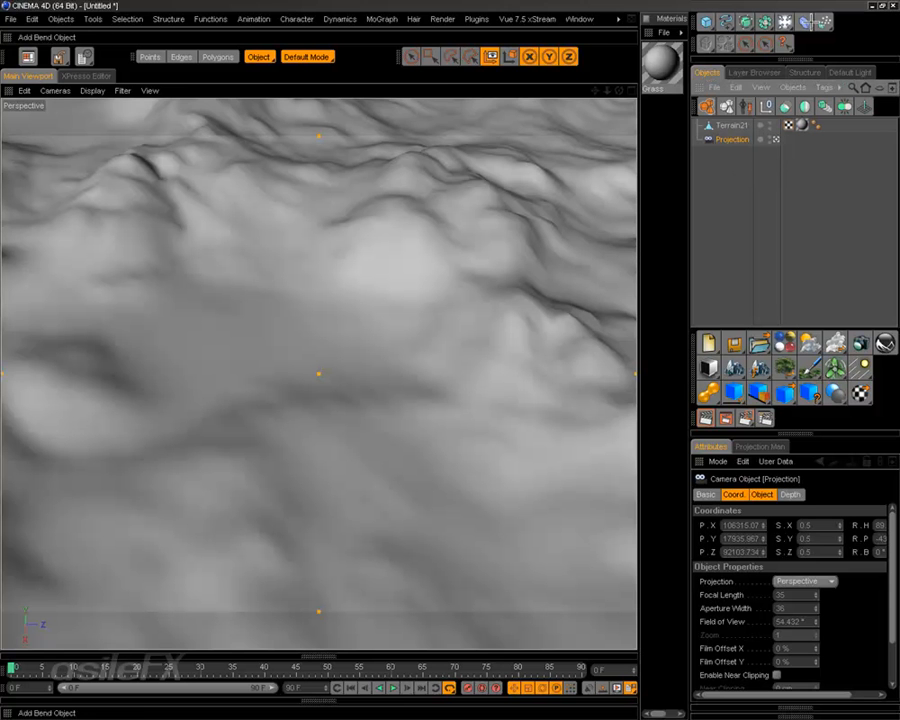
Add a second camera at the Projection viewpoint, make it the active view and orbit it to a new angle over the terrain
drag(786, 21, 752, 62)
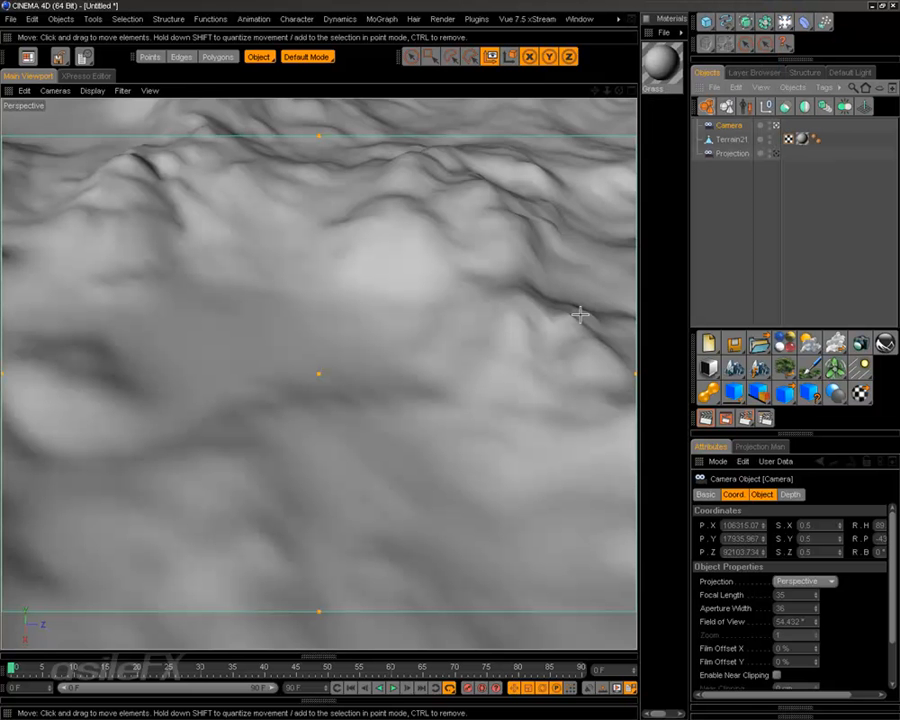
alt+drag(408, 247, 301, 279)
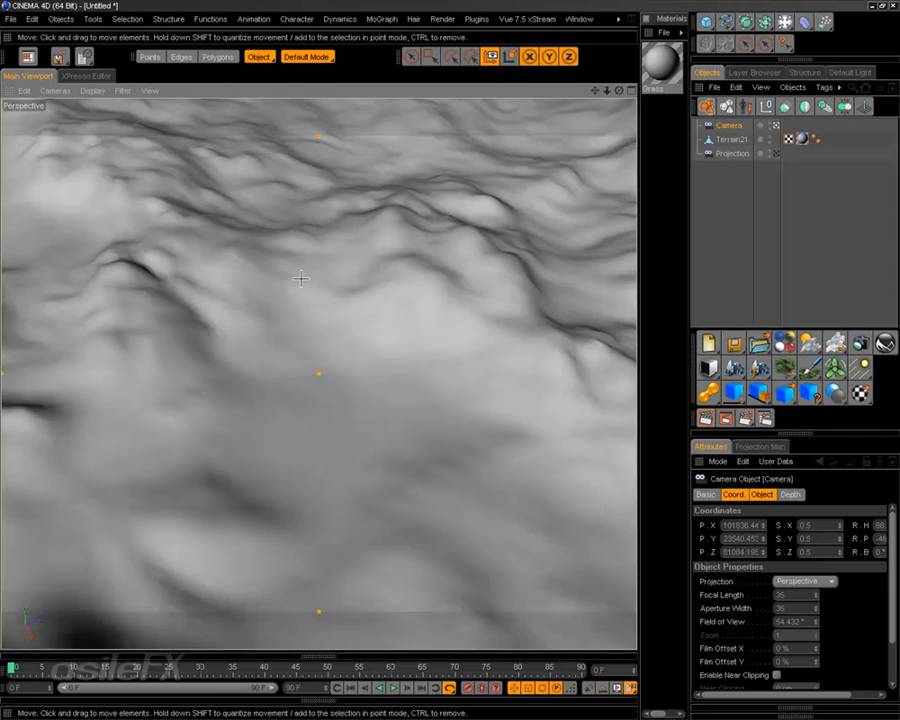
Adjust the movable camera's distance to the terrain and delete the Grass material from the scene
scroll(301, 279, down, 8)
scroll(298, 279, up, 10)
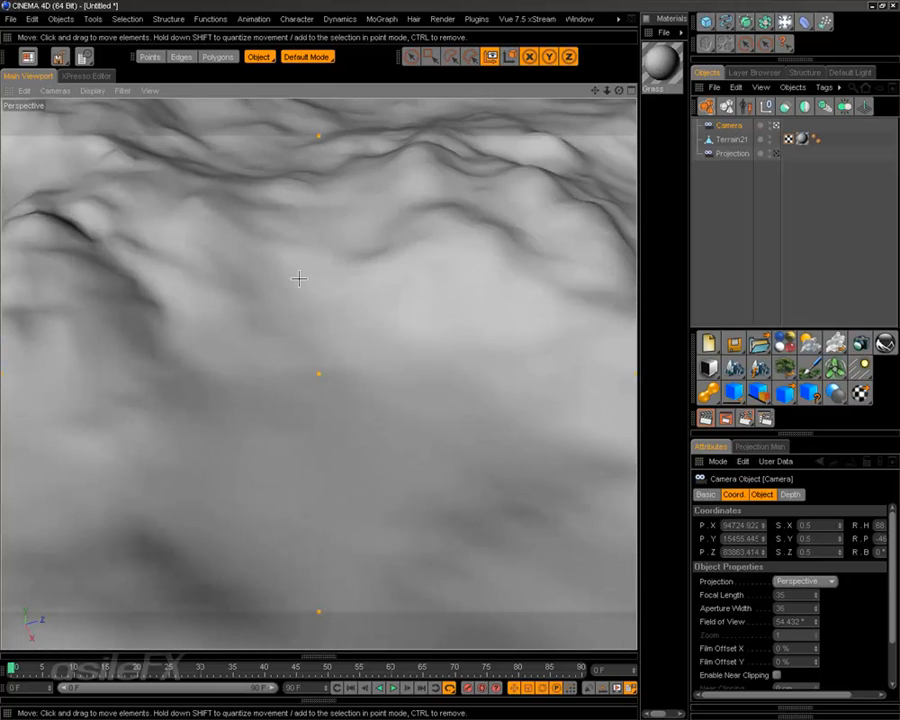
scroll(299, 279, down, 3)
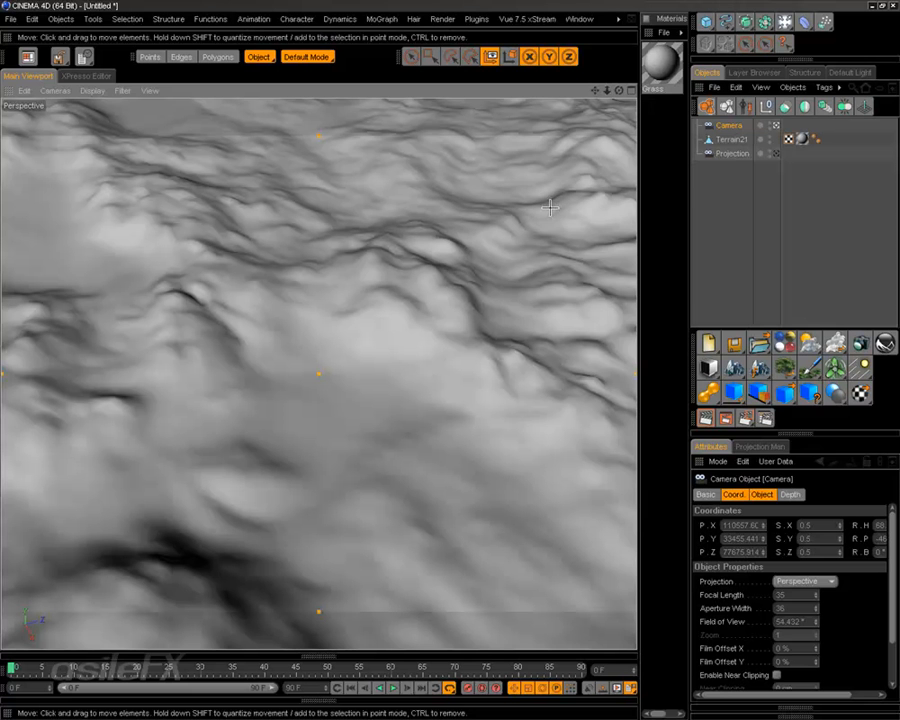
click(748, 193)
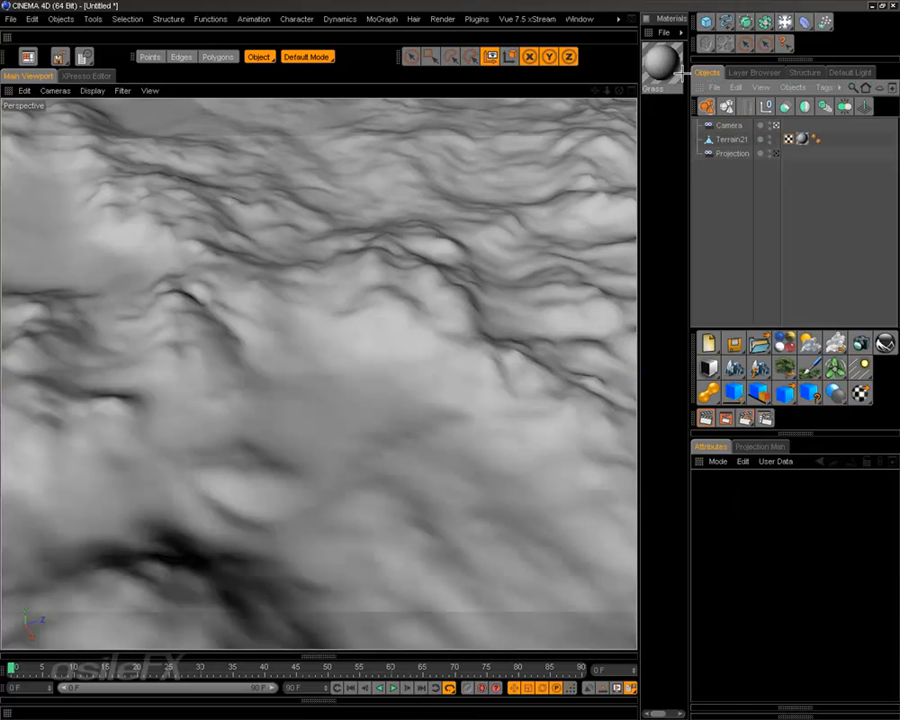
click(672, 68)
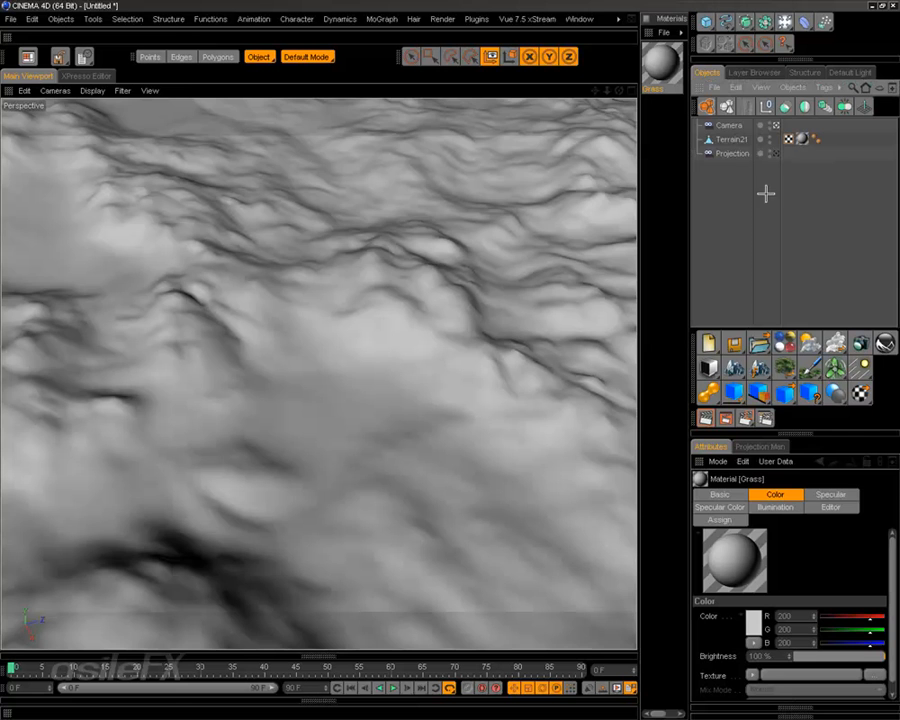
click(728, 139)
click(737, 190)
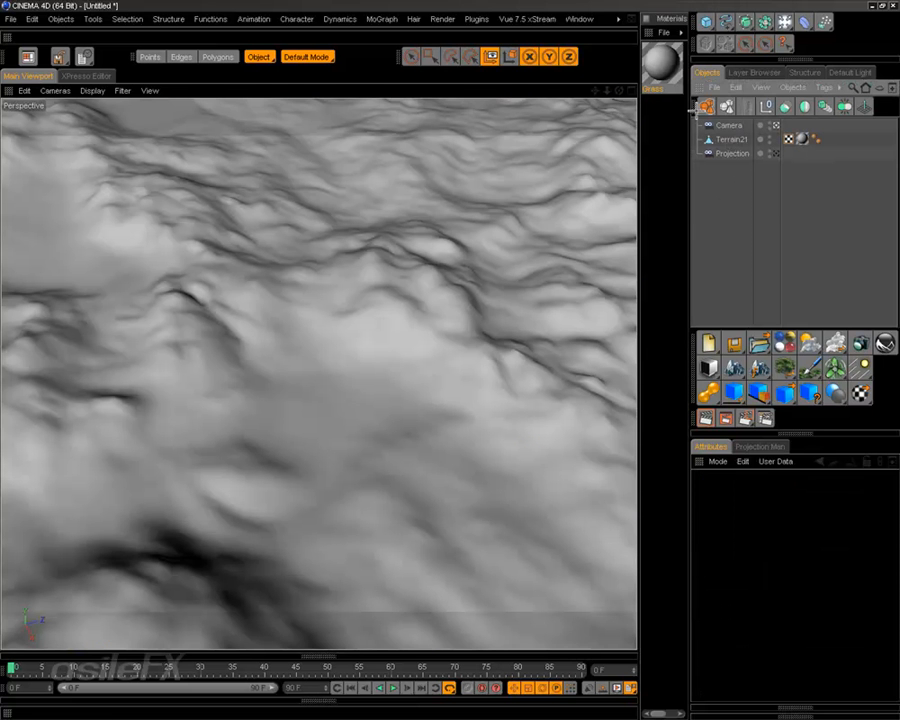
click(664, 66)
key(Delete)
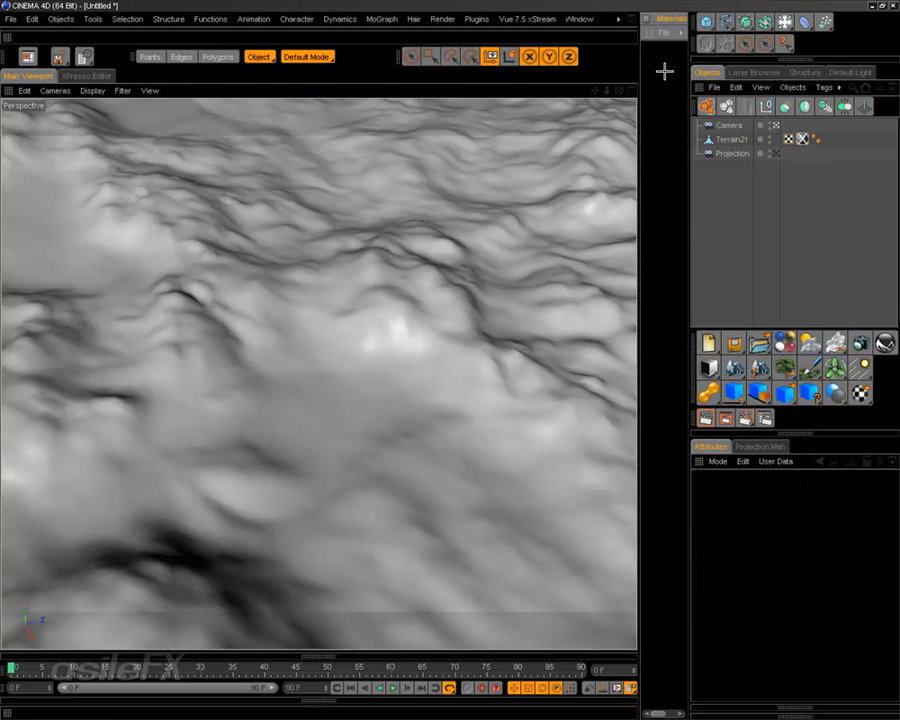
Put Terrain21 in polygon mode, select a rough patch of surface polygons with Live Selection and view the mesh from the side
click(740, 140)
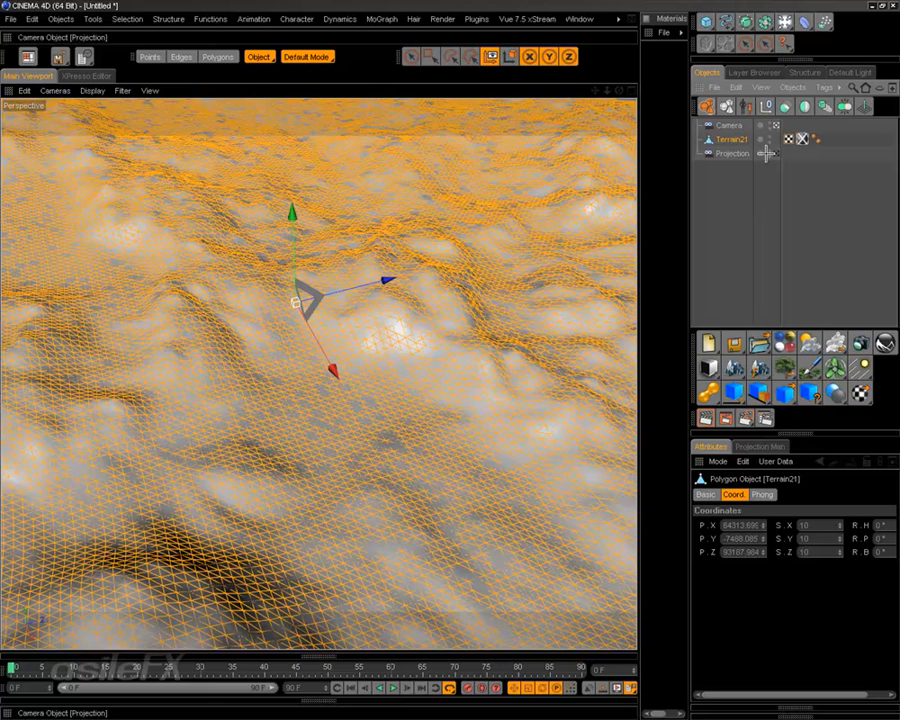
click(300, 56)
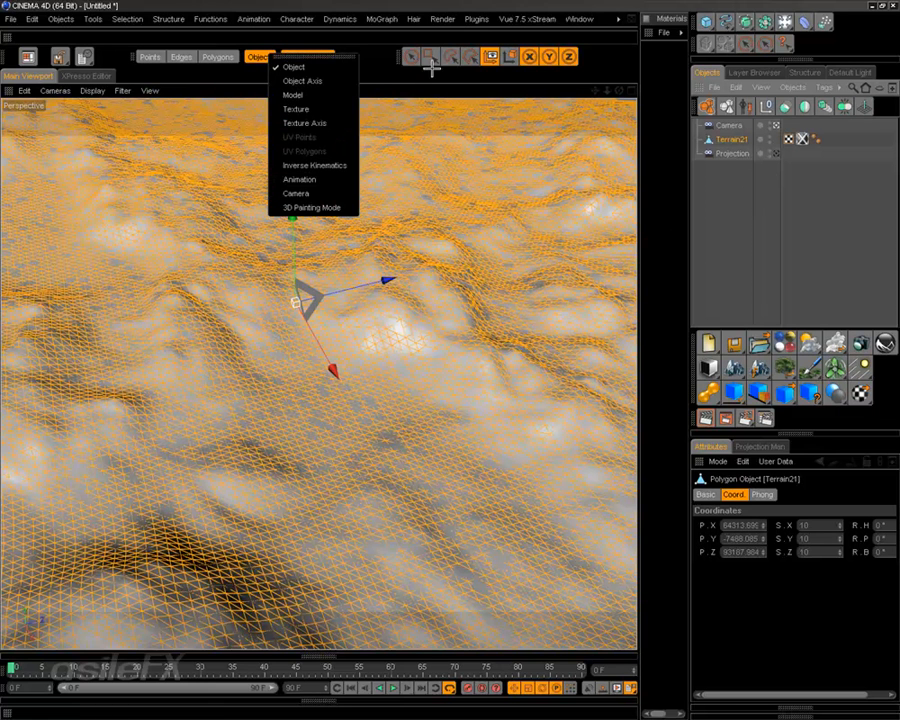
click(384, 74)
click(210, 57)
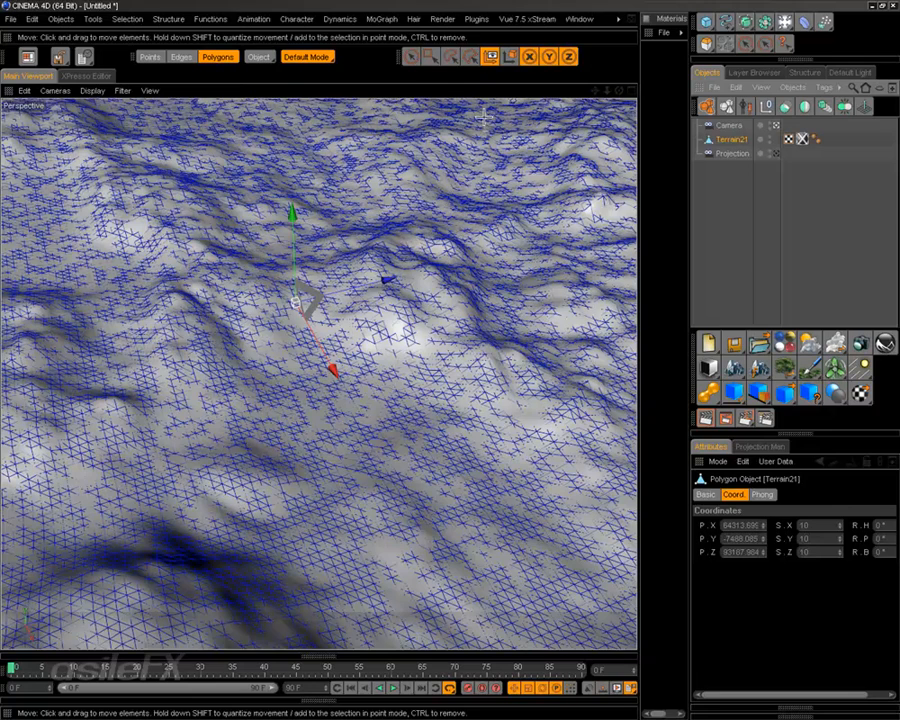
key(0)
key(9)
mouse_move(378, 355)
mouse_down()
mouse_move(325, 380)
mouse_move(345, 398)
mouse_up()
scroll(356, 394, up, 5)
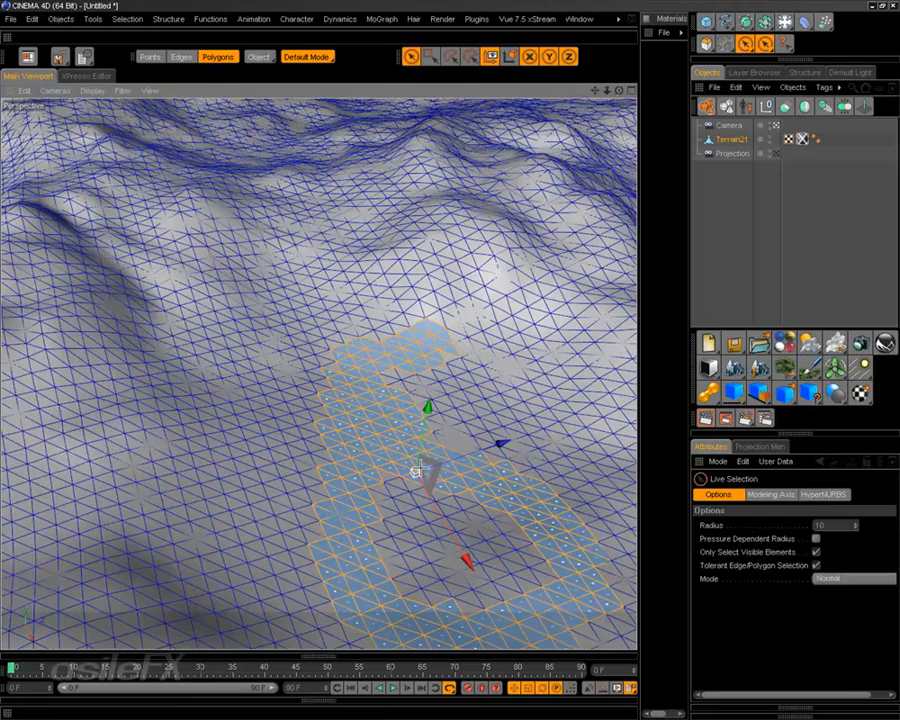
alt+drag(470, 532, 472, 450)
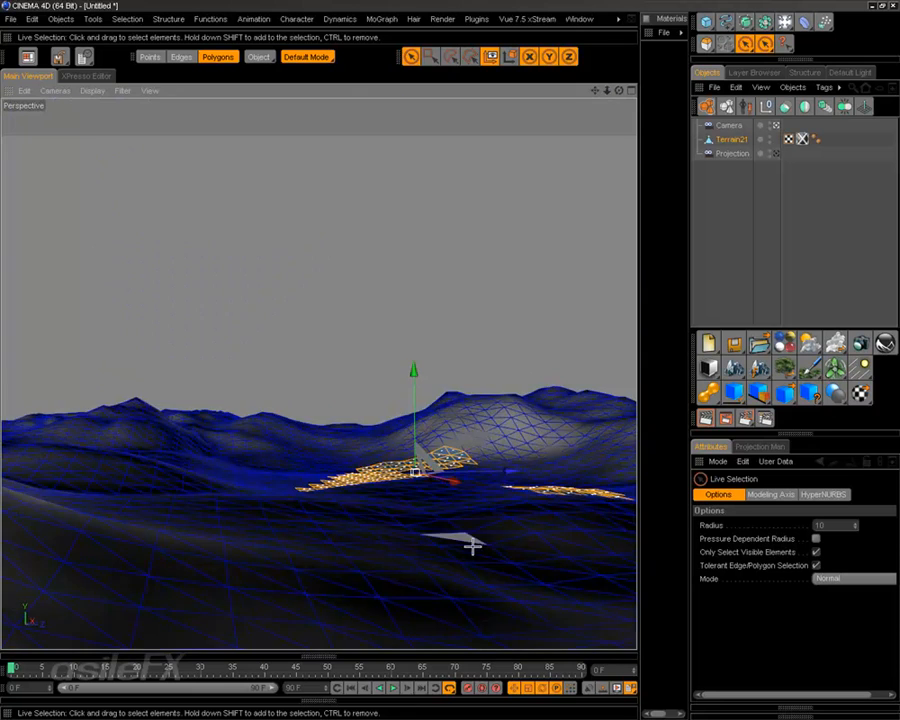
mouse_move(472, 545)
alt+mouse_down()
mouse_move(560, 546)
mouse_move(470, 520)
alt+mouse_up()
Show the four-view layout, frame Terrain21 in the right, front and top views, and deselect it
middle_click(360, 474)
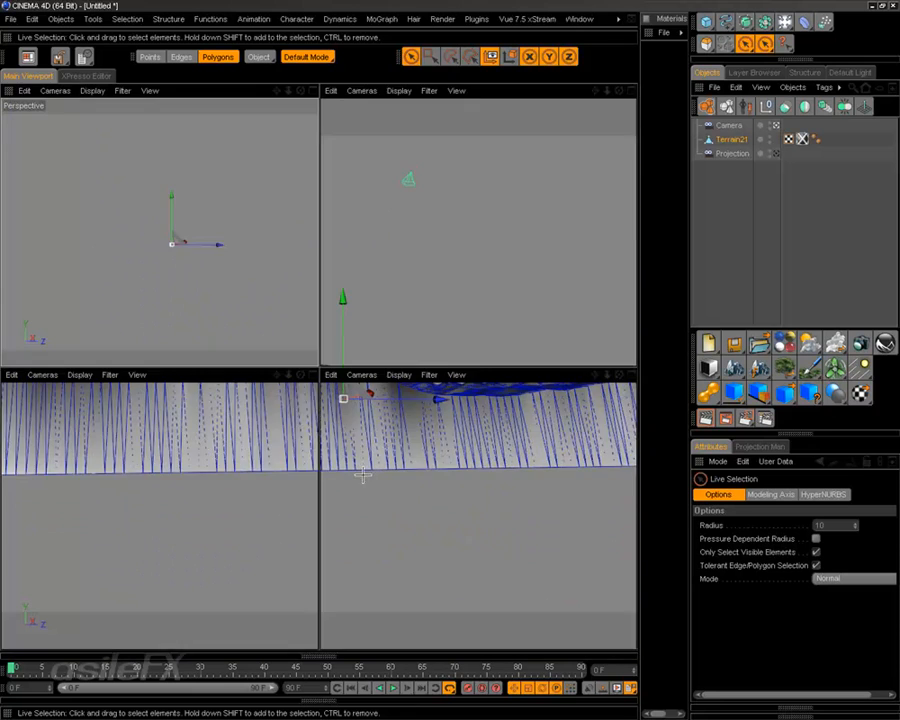
scroll(188, 440, down, 5)
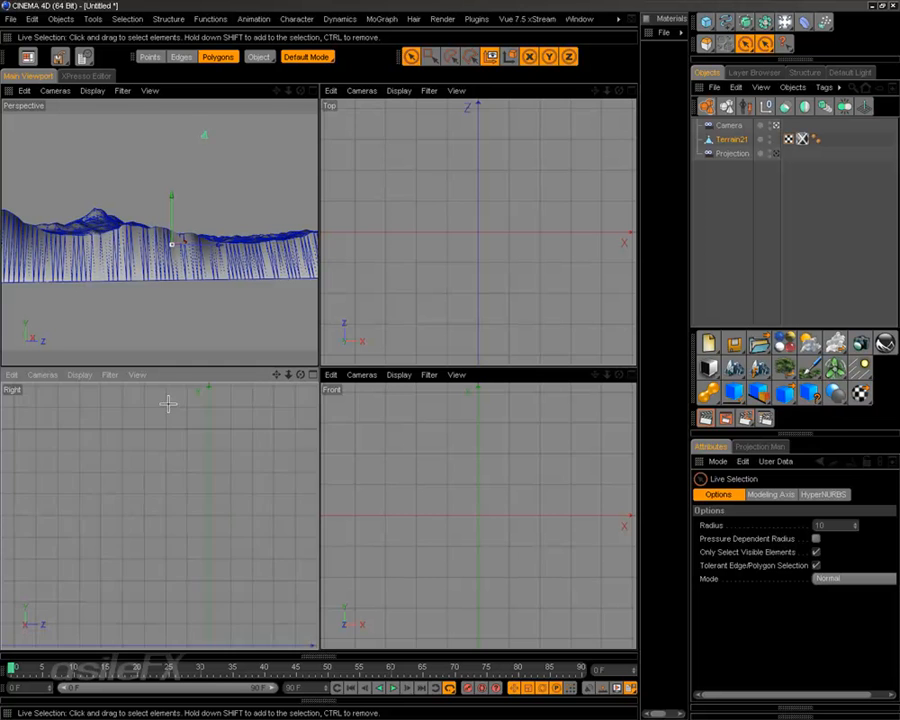
scroll(180, 453, up, 5)
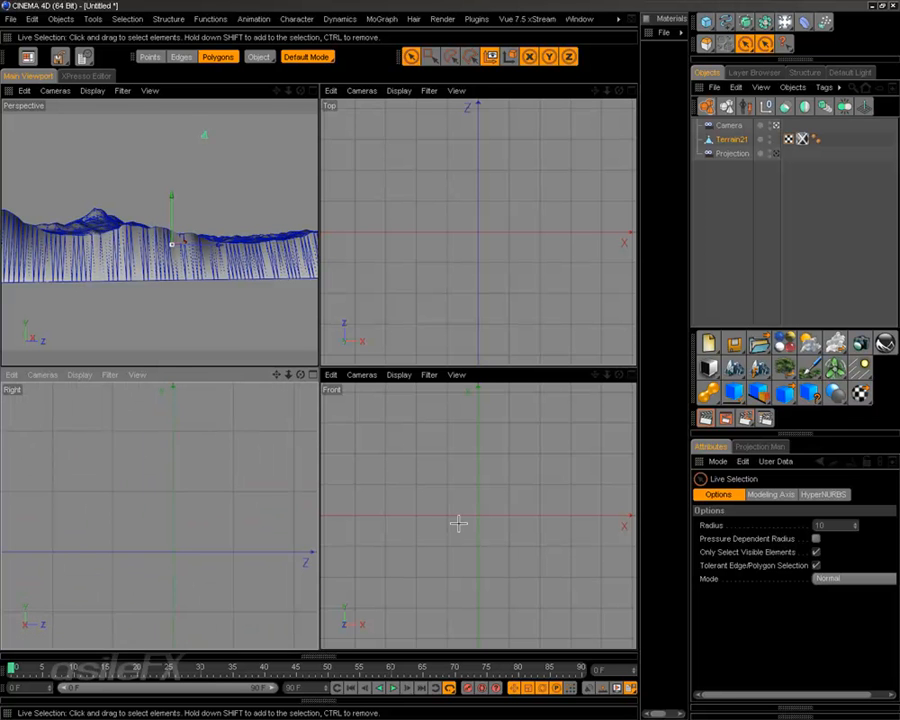
scroll(86, 436, down, 3)
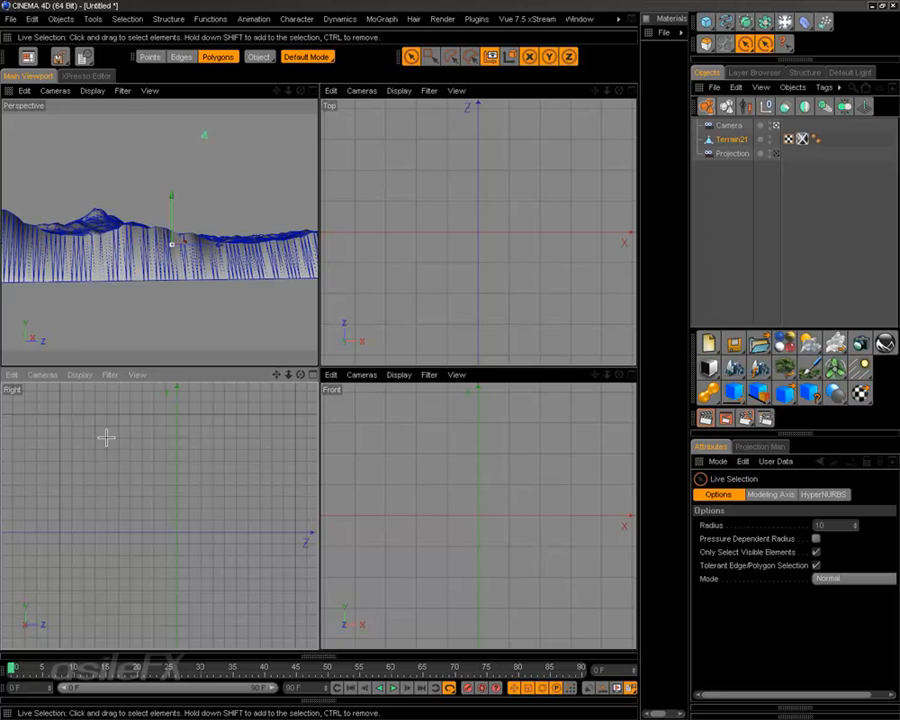
key(h)
key(h)
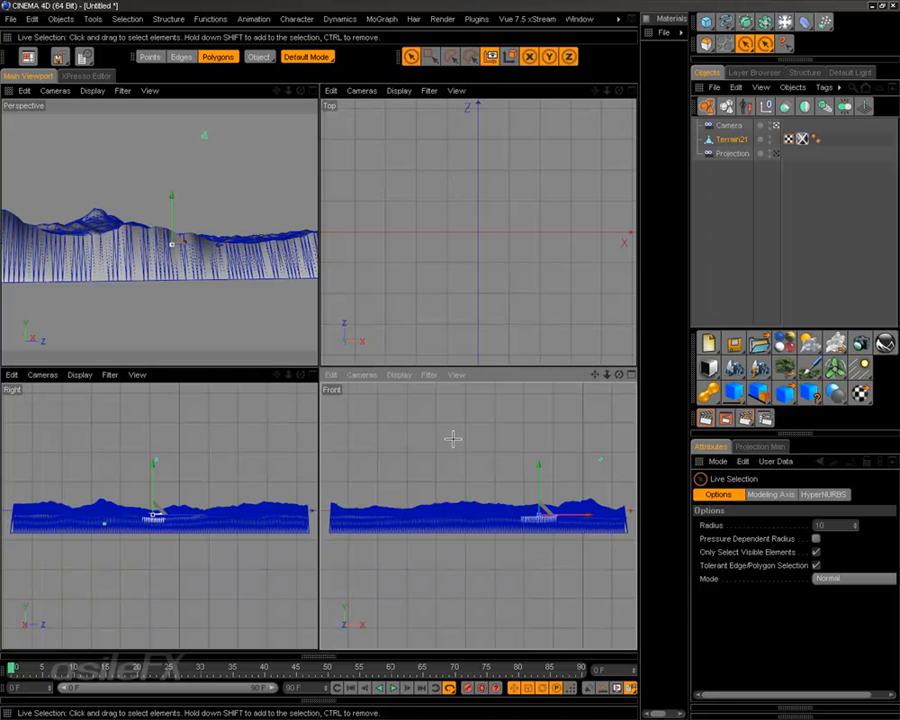
key(h)
click(738, 195)
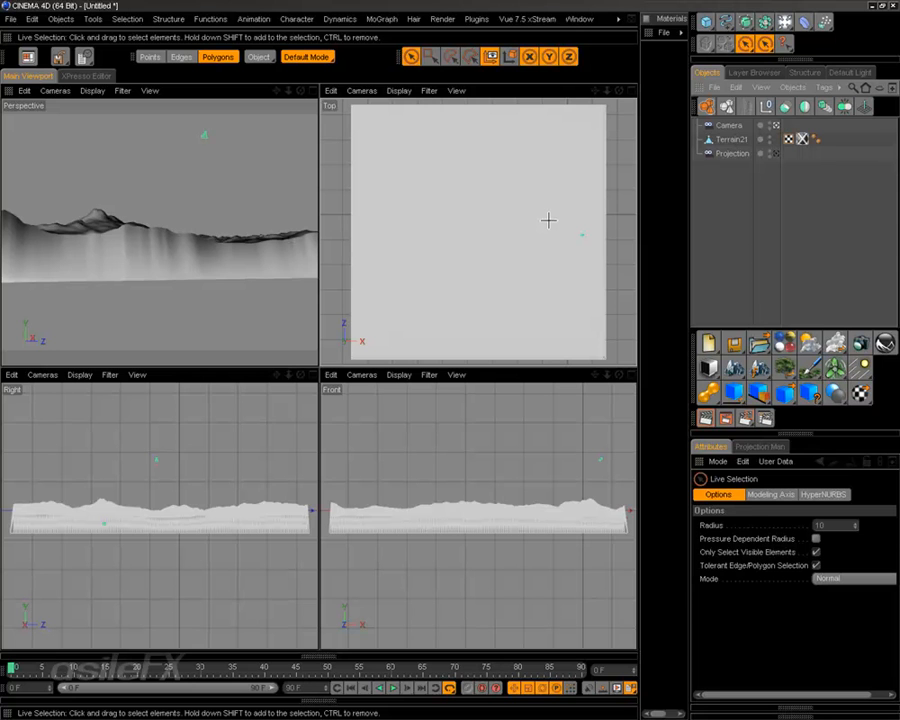
Switch to Vue 7.5 xStream, add a procedural terrain and bring it close to the camera
key(alt+Tab)
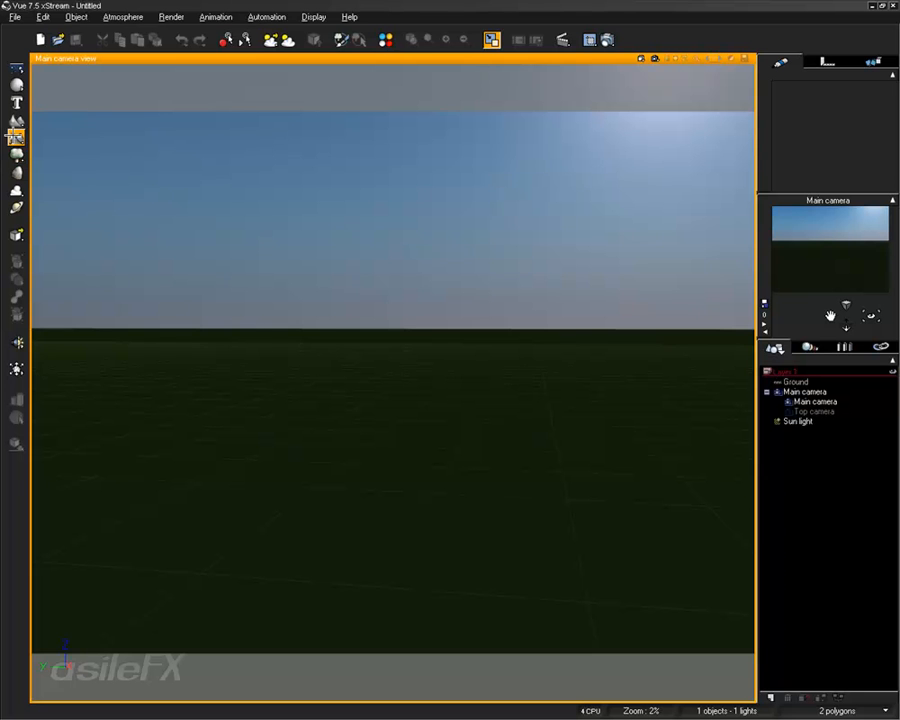
click(16, 137)
right_drag(257, 347, 326, 400)
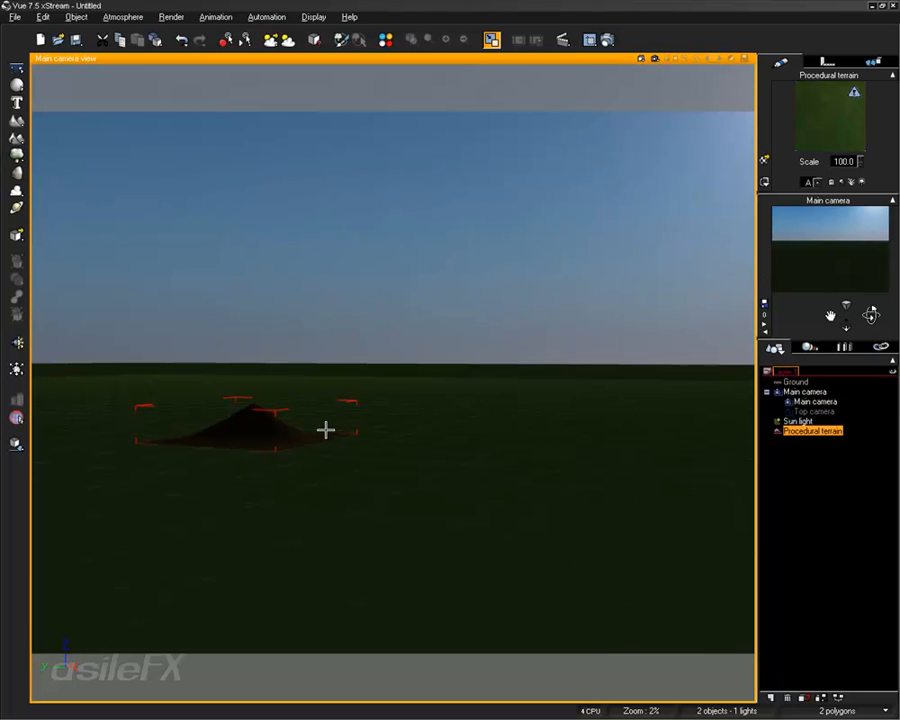
scroll(269, 438, up, 3)
right_drag(269, 438, 506, 411)
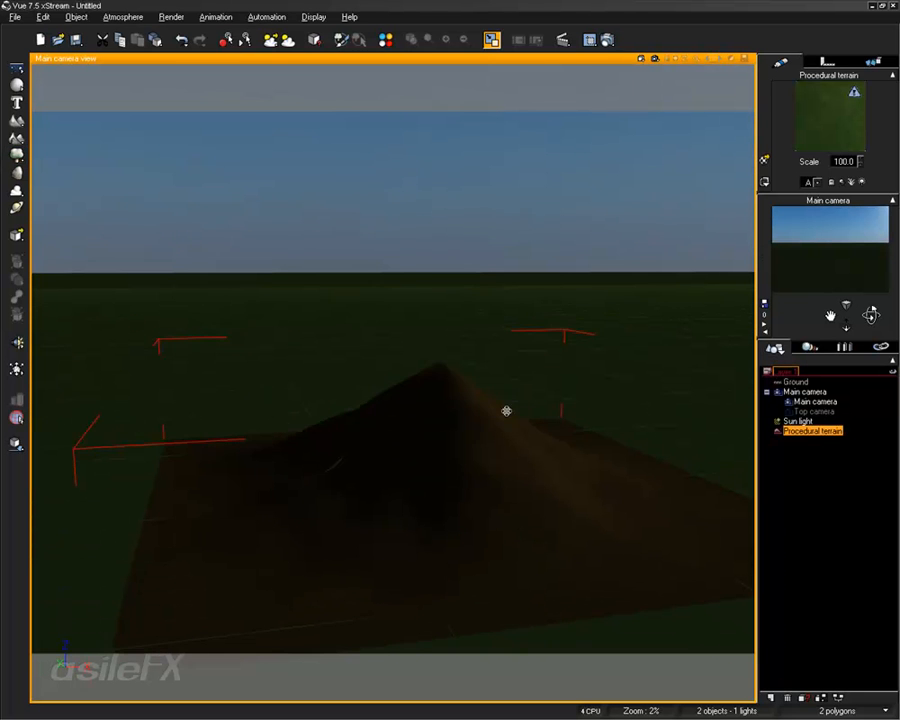
Make the procedural terrain skin only in the Terrain Editor and apply the change
double_click(427, 378)
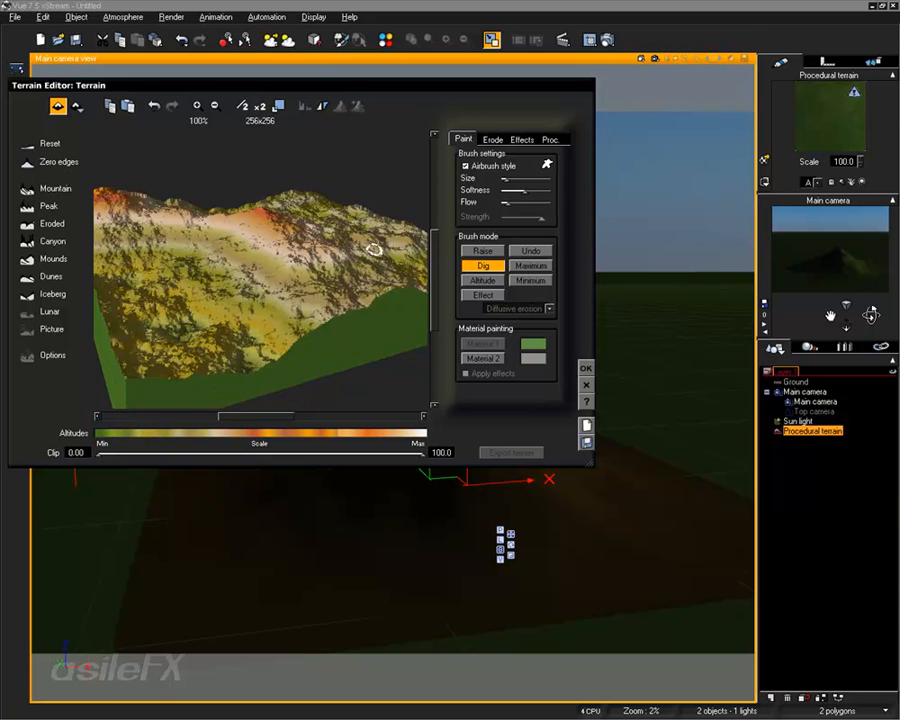
right_drag(374, 248, 291, 315)
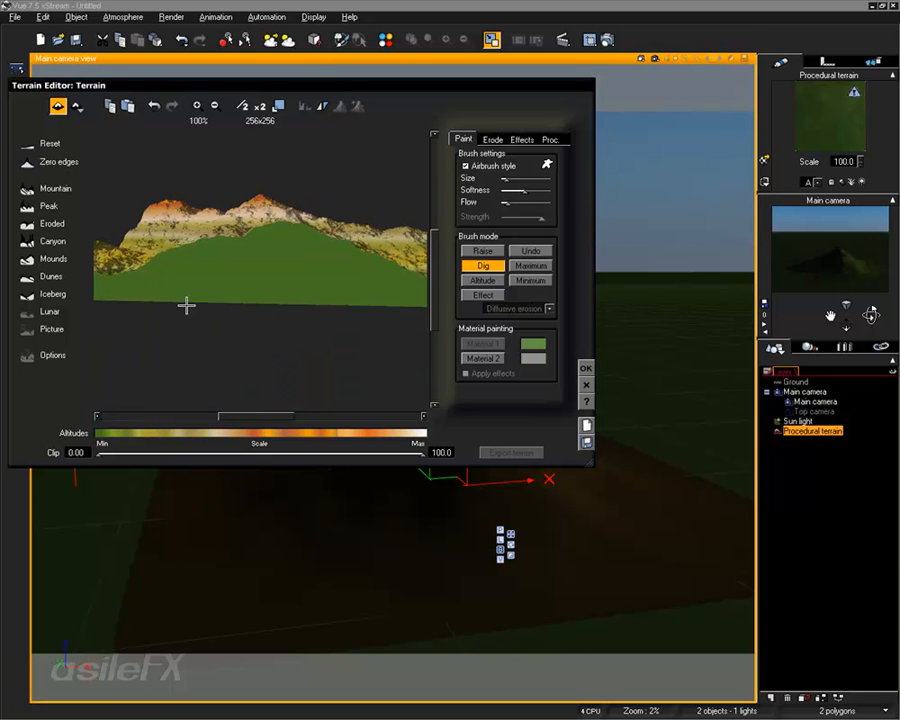
click(76, 105)
click(118, 129)
click(585, 366)
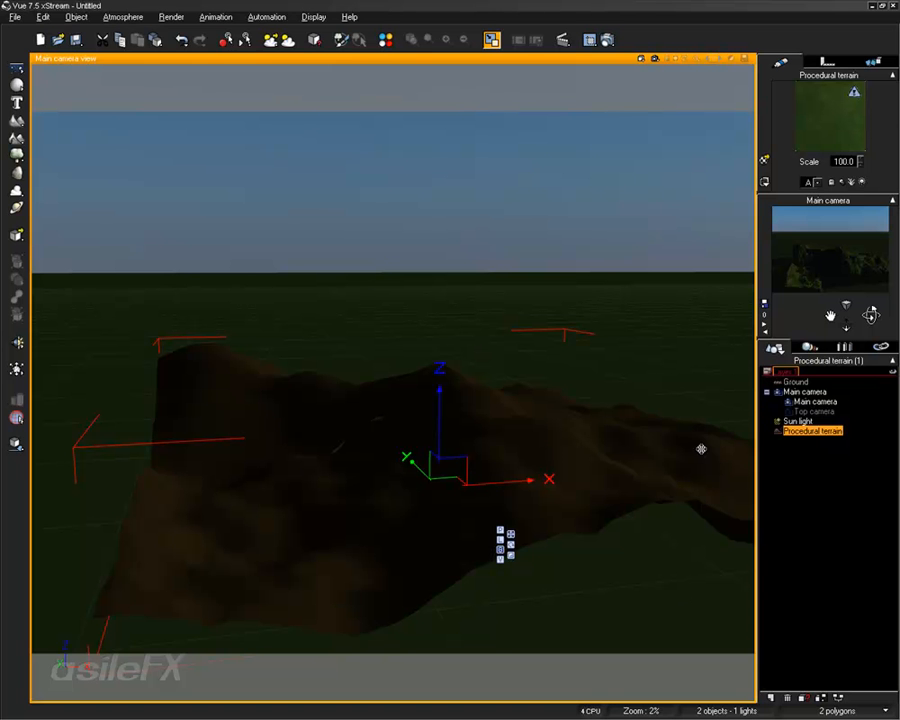
Reopen the Terrain Editor to check the Skin Only option, and close it without changes
double_click(320, 402)
click(78, 106)
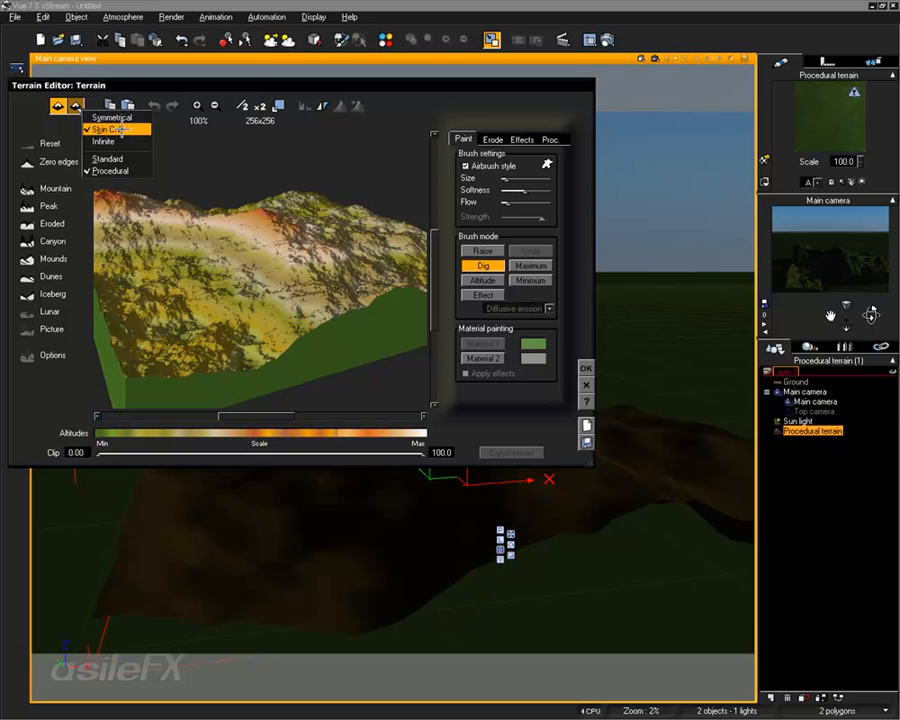
click(478, 152)
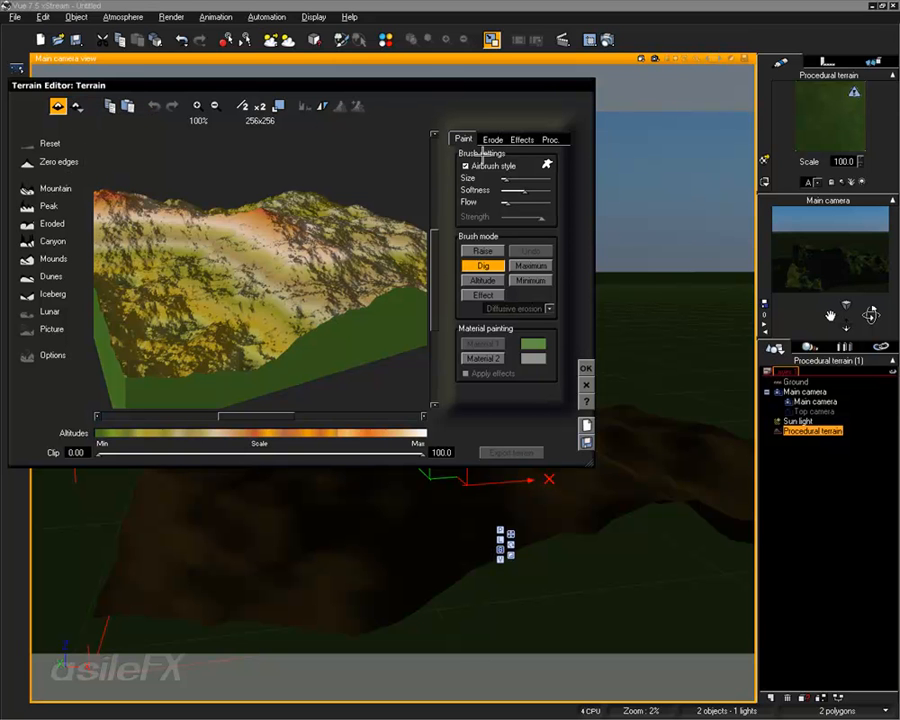
click(585, 385)
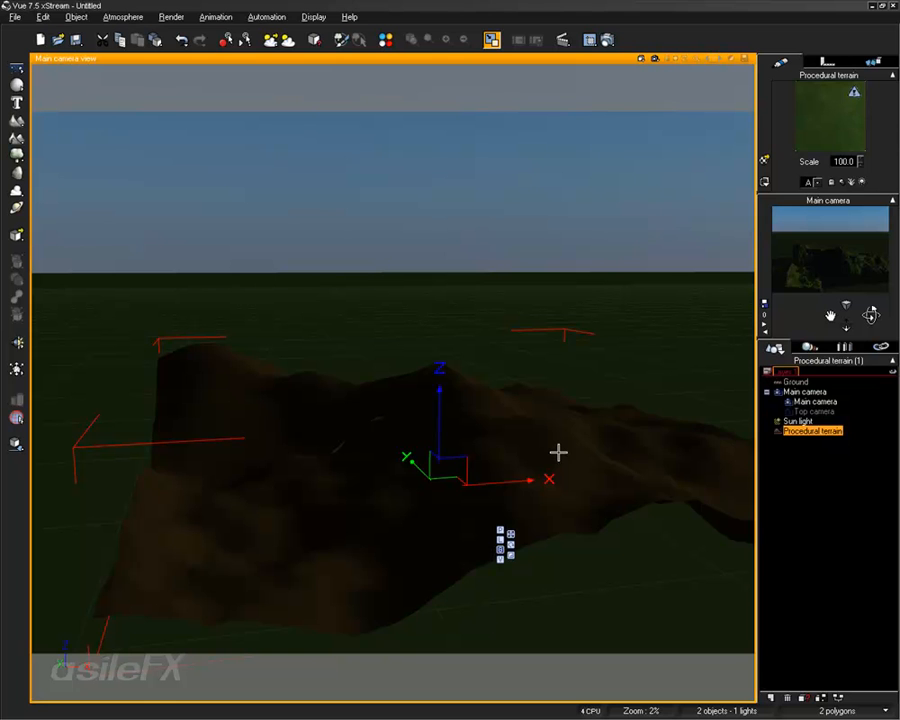
Delete the procedural terrain and close Vue without saving the scene
key(Delete)
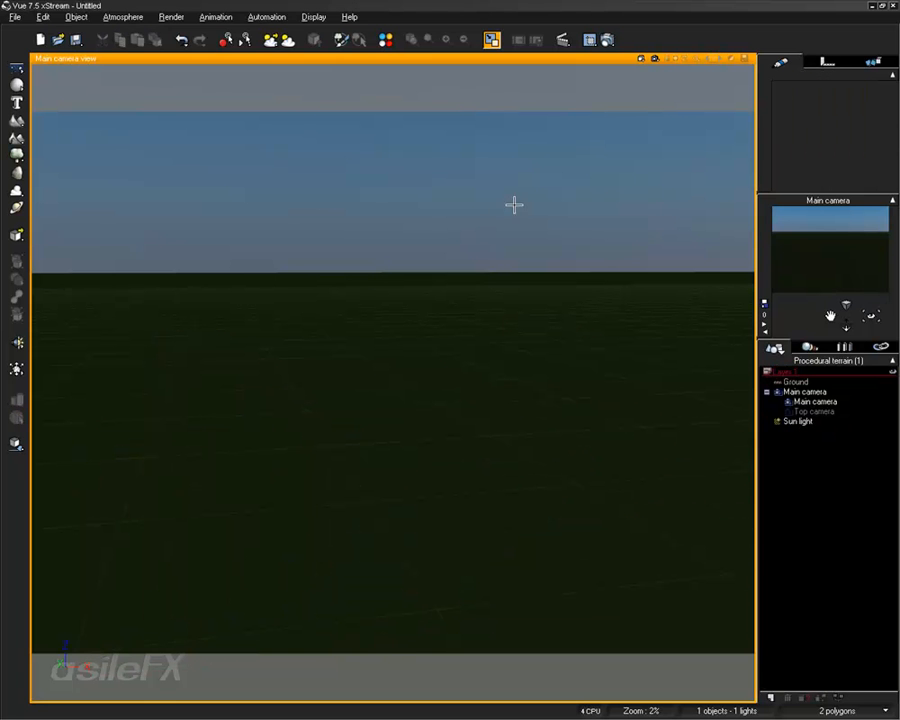
key(alt+F4)
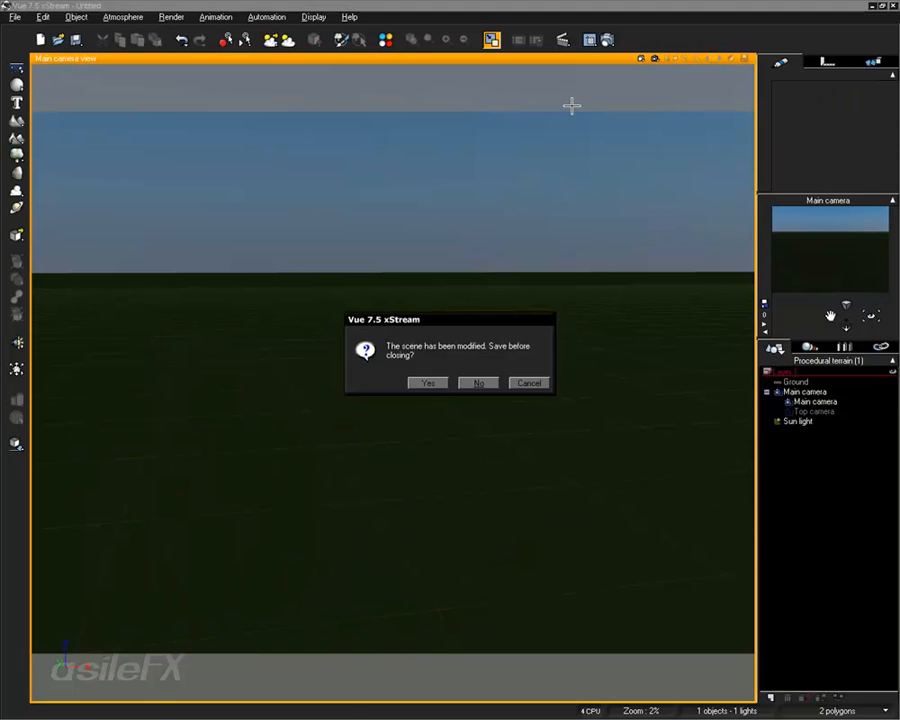
click(474, 381)
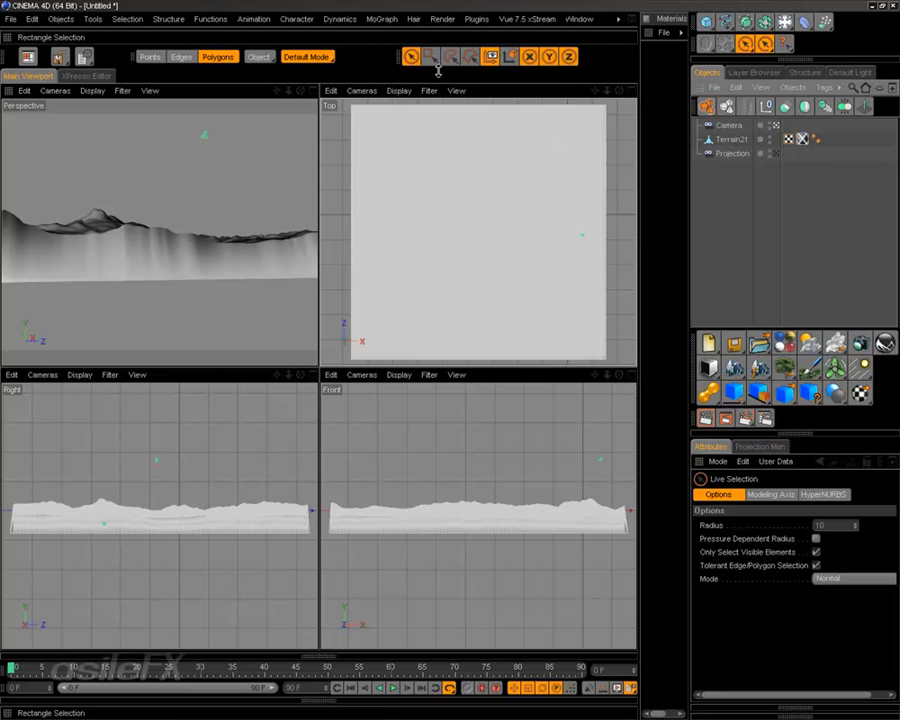
Turn off Only Select Visible Elements for Live Selection, leaving Pressure Dependent Radius off
click(816, 539)
click(816, 552)
click(816, 539)
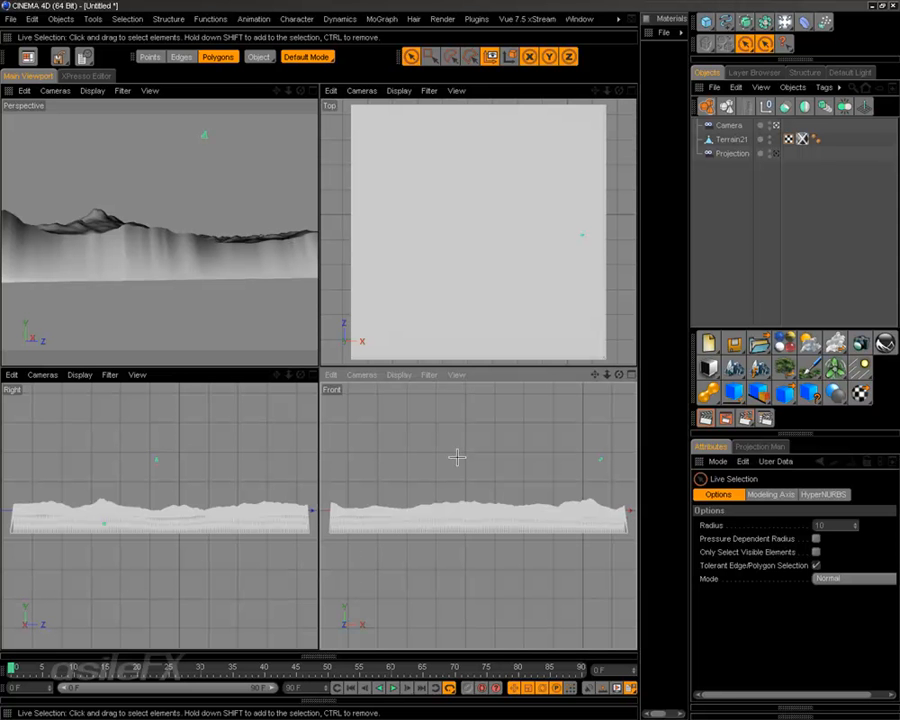
Select the side-wall and base polygons of Terrain21 across the front view and delete them
click(731, 139)
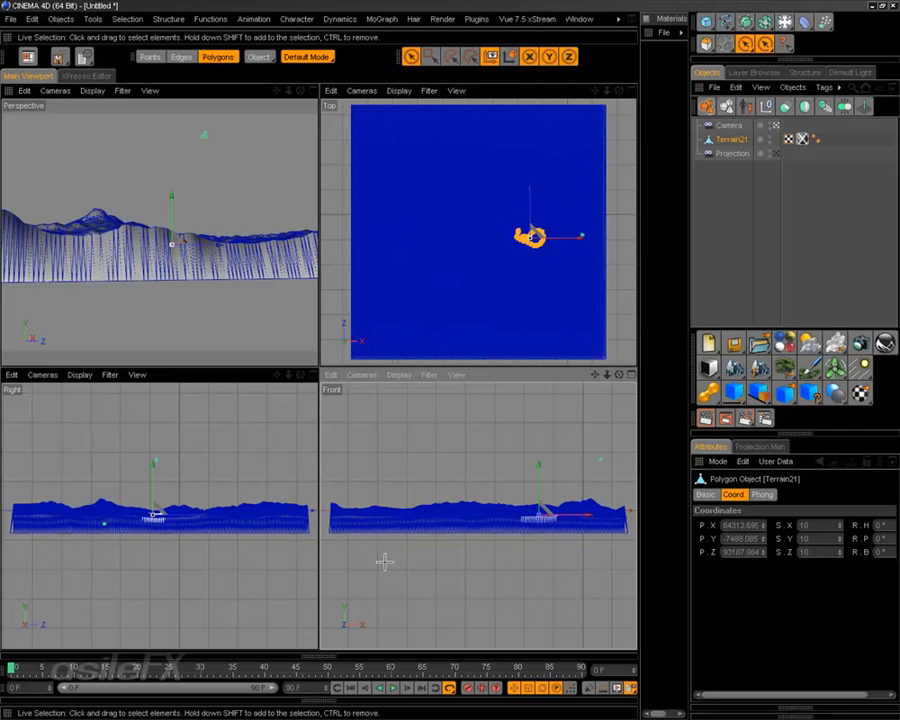
mouse_move(400, 520)
mouse_down()
mouse_move(330, 526)
mouse_move(636, 528)
mouse_up()
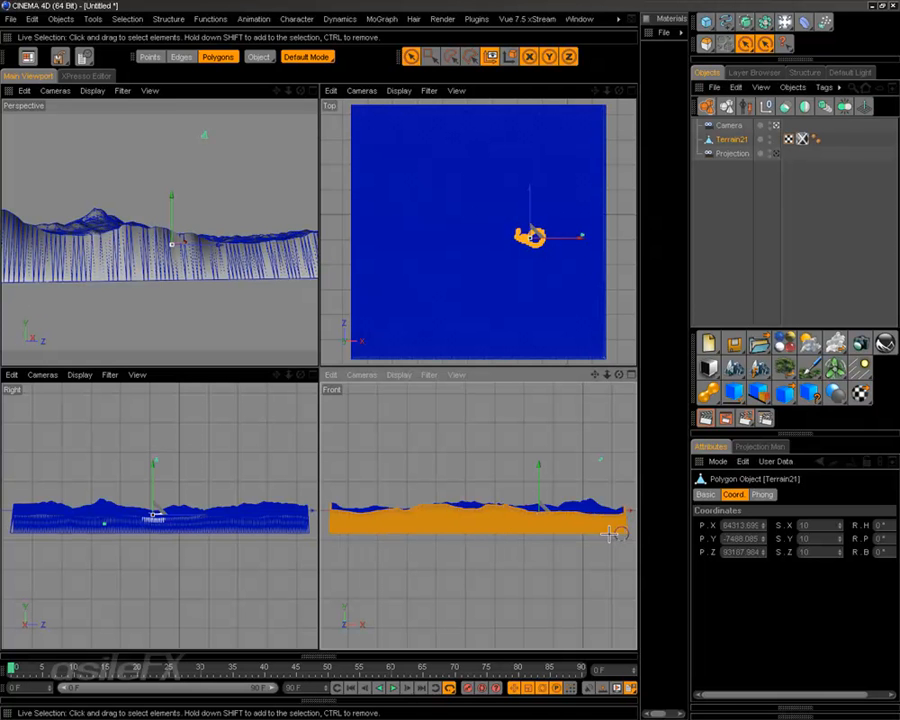
click(494, 566)
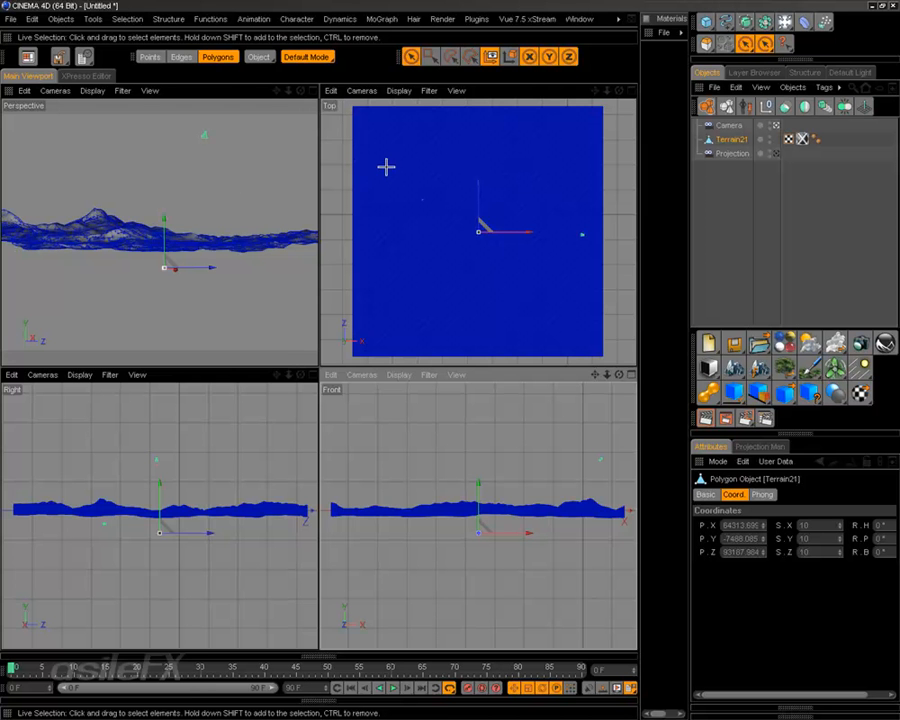
Reverse the normals of the Terrain21 mesh, working in the enlarged perspective view
middle_click(248, 160)
alt+drag(414, 302, 412, 380)
scroll(410, 359, up, 5)
scroll(410, 358, up, 3)
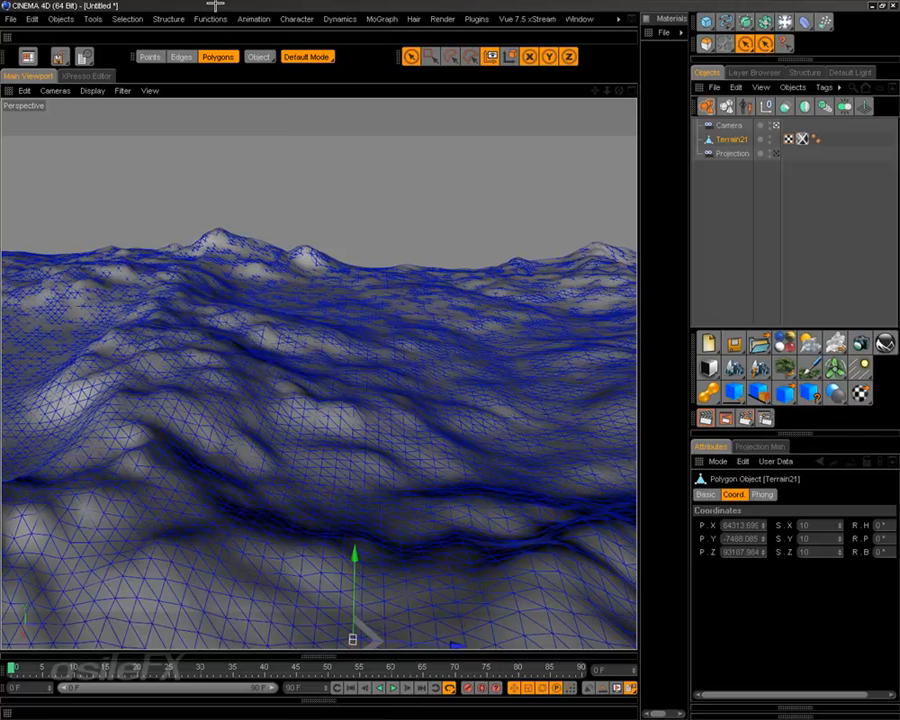
click(168, 19)
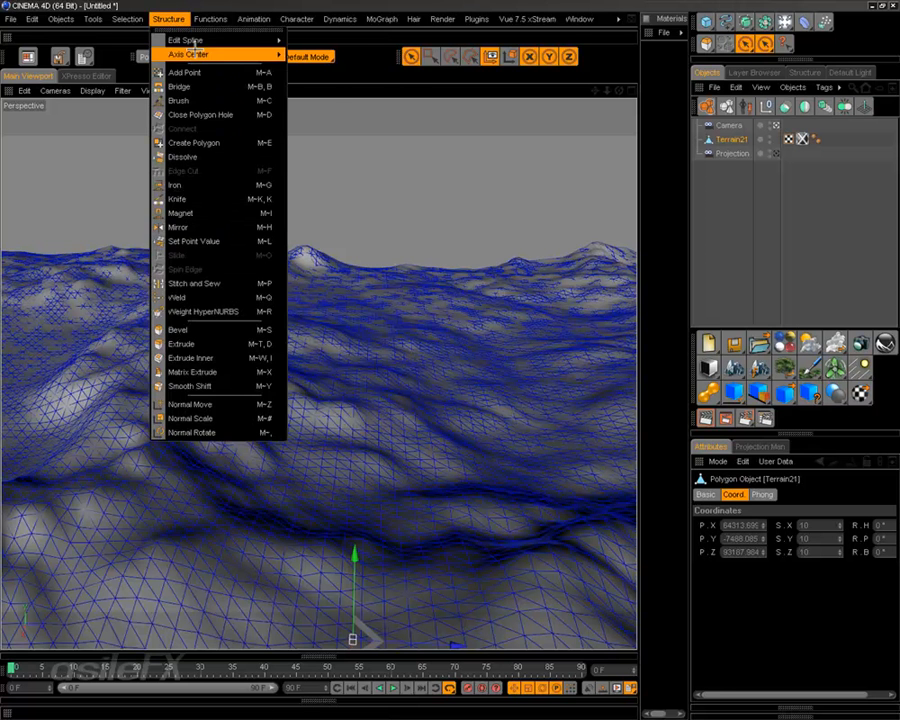
mouse_move(210, 19)
click(305, 203)
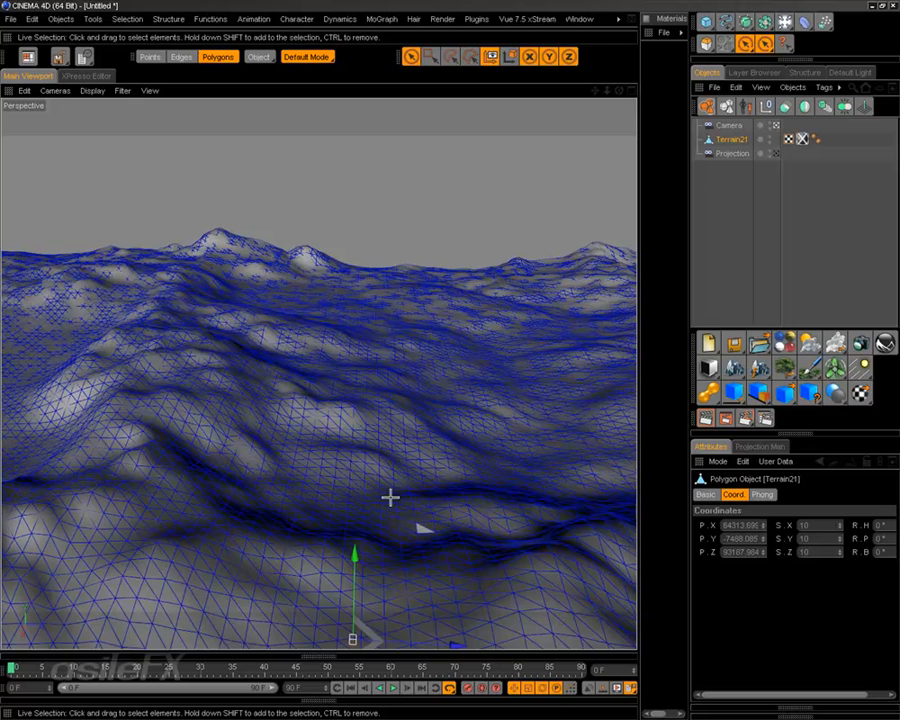
Check the normals' direction on a small patch of Terrain21's foreground polygons, then clear the polygon selection
mouse_move(385, 470)
mouse_down()
mouse_move(374, 466)
mouse_move(336, 487)
mouse_up()
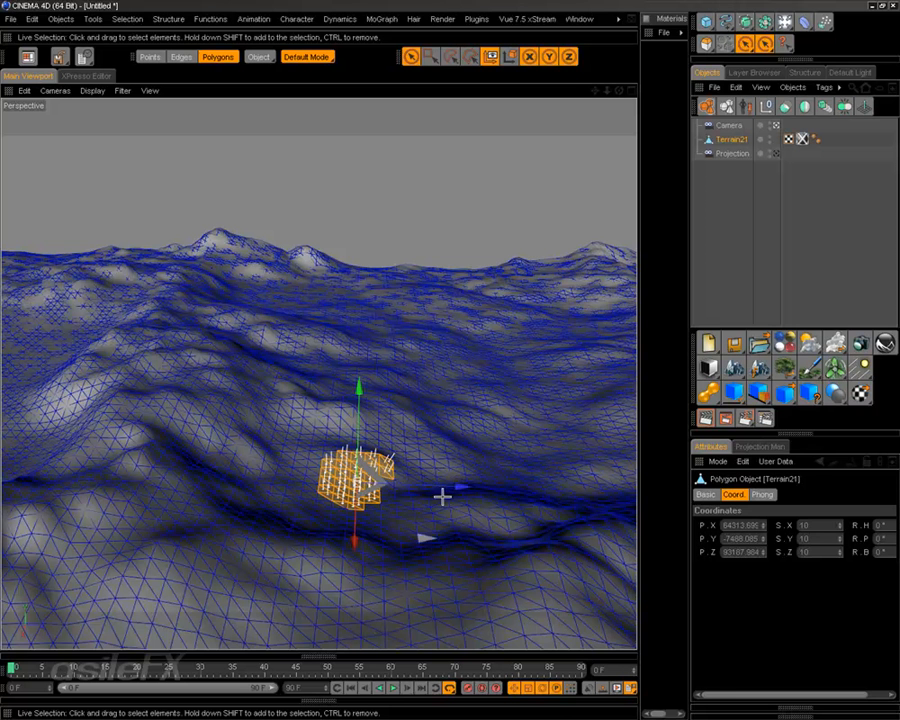
click(736, 209)
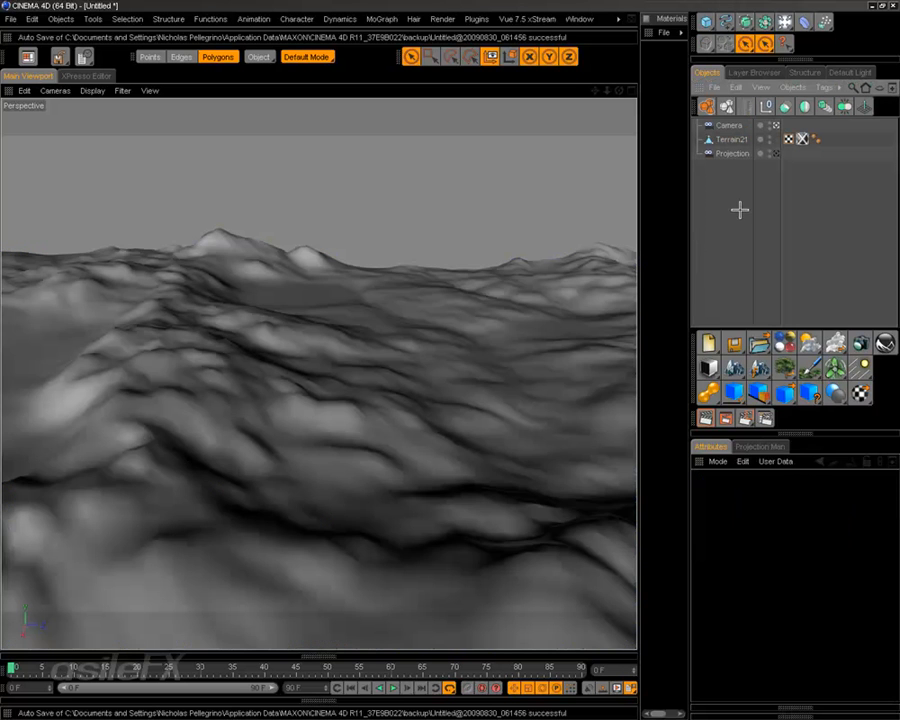
click(735, 140)
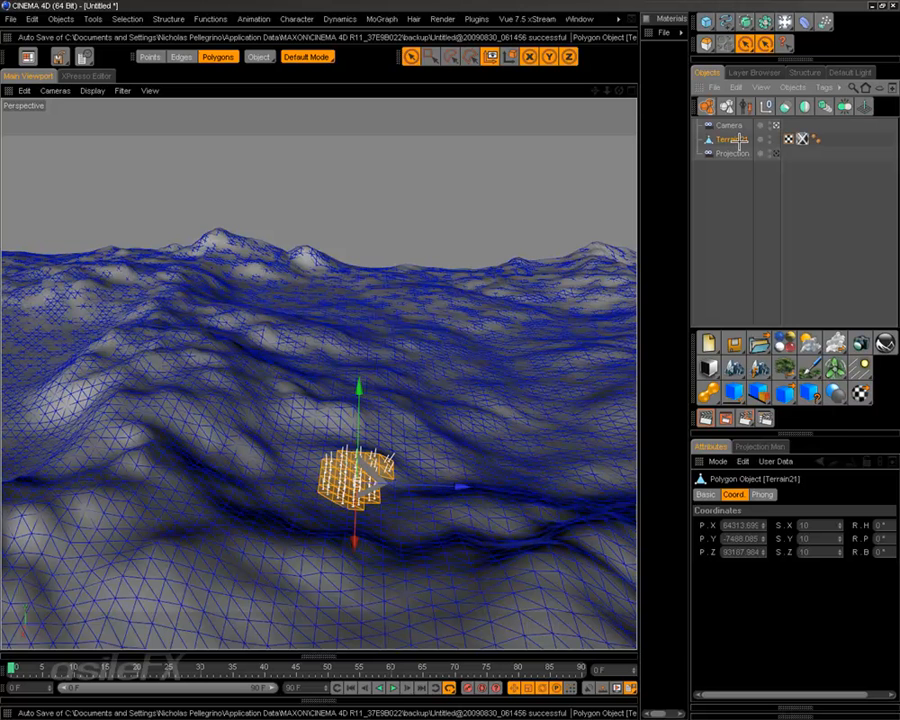
click(392, 200)
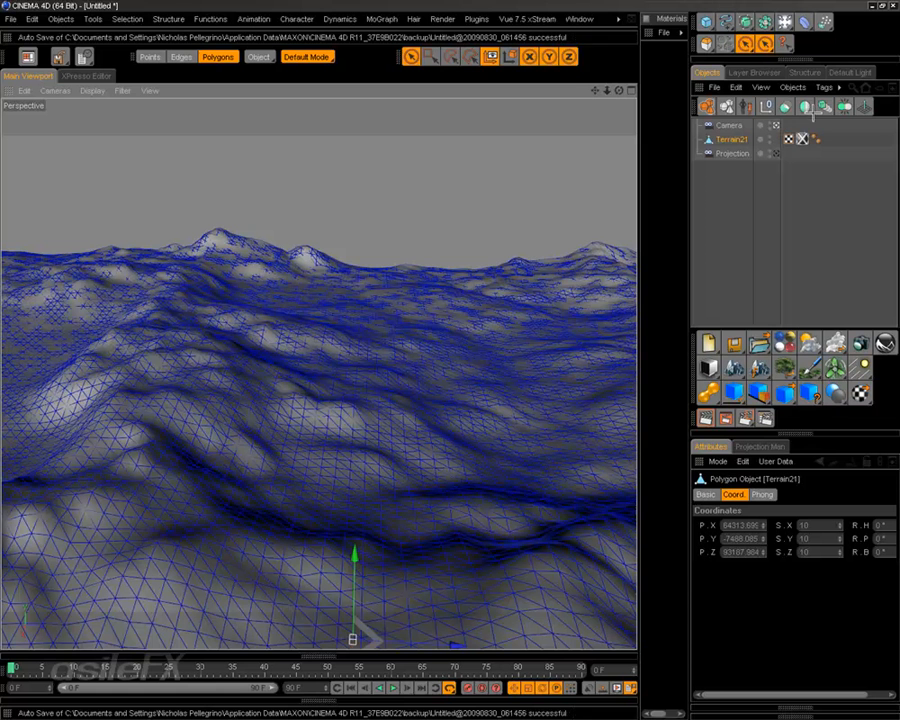
Add a Connect Object, place Terrain21 inside it and make the Connect Object editable
click(844, 106)
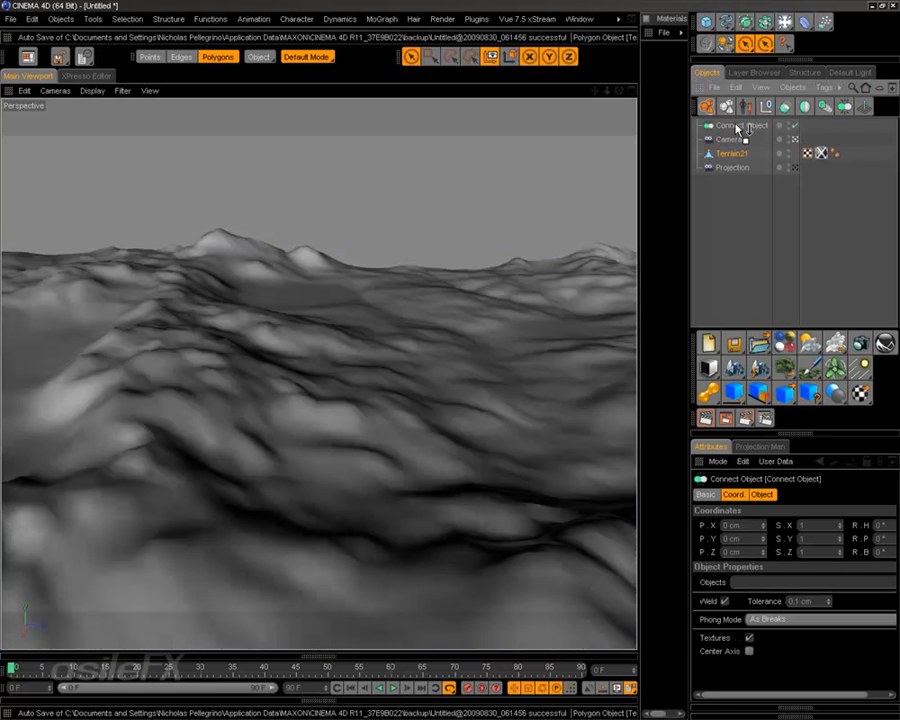
drag(731, 153, 738, 127)
click(741, 125)
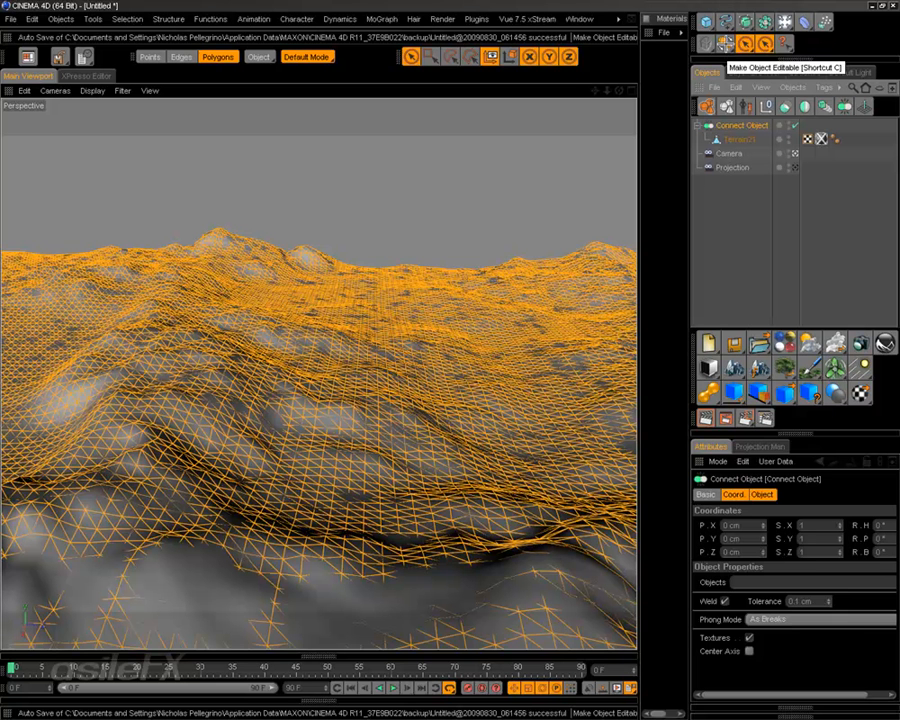
click(724, 44)
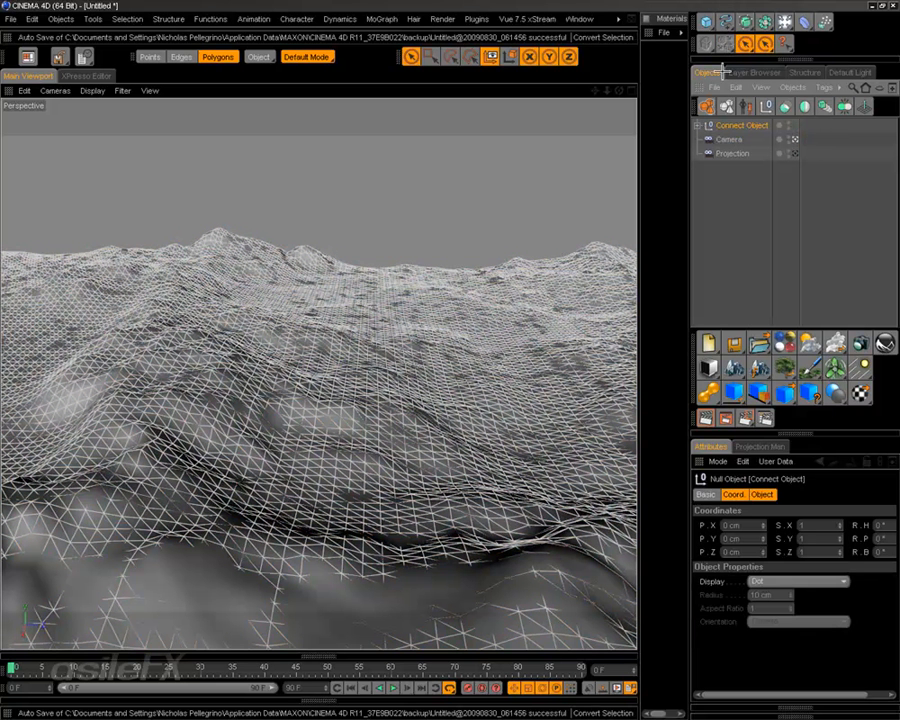
Take the Polygon mesh out of the Connect Object null and delete the empty null
click(738, 224)
click(698, 125)
click(740, 138)
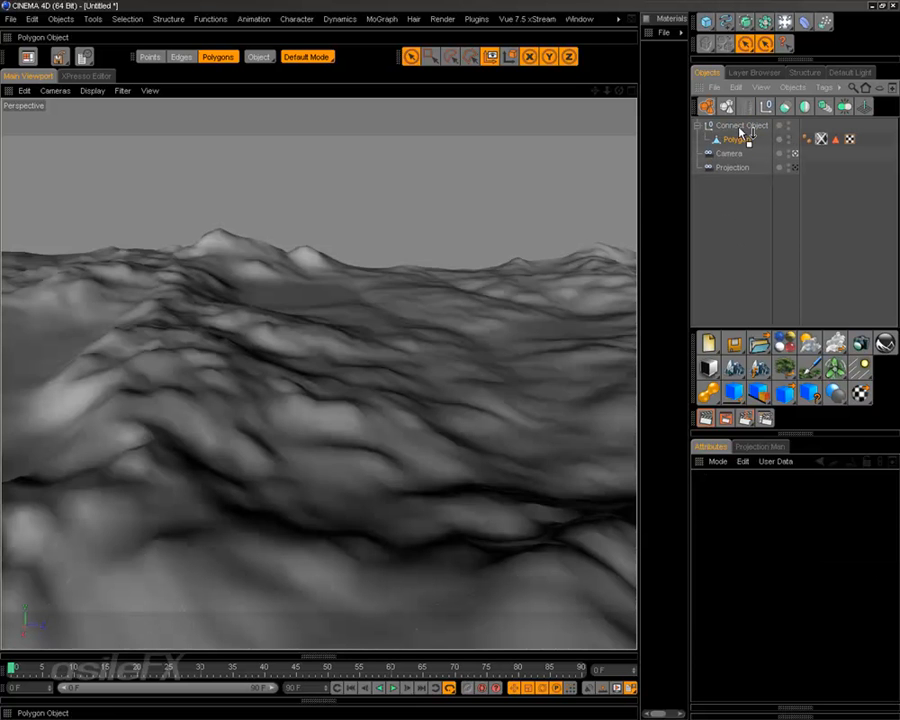
drag(735, 126, 732, 120)
click(740, 138)
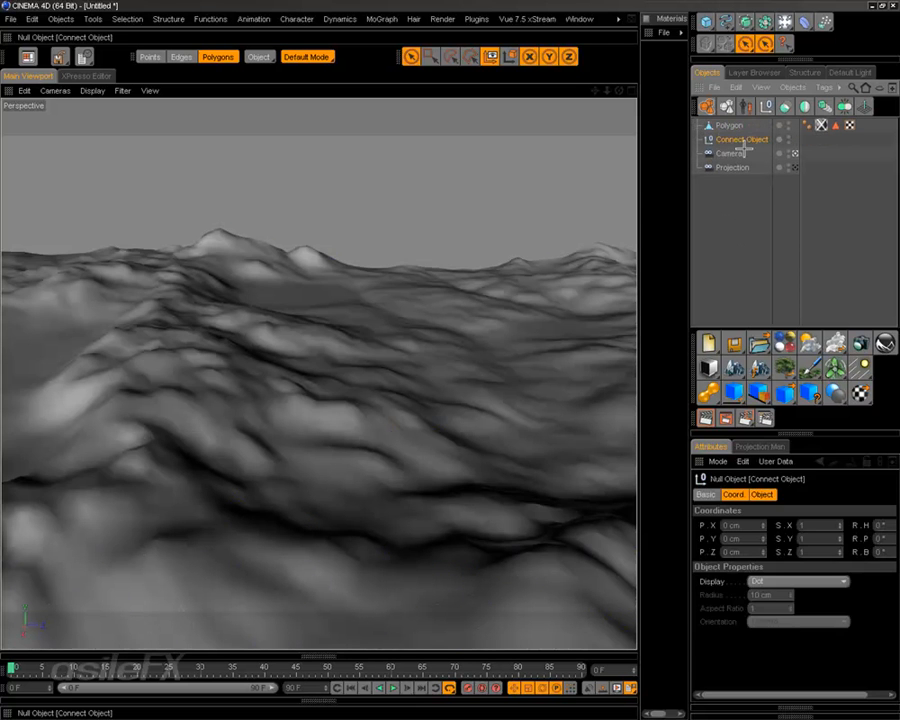
key(Delete)
click(733, 126)
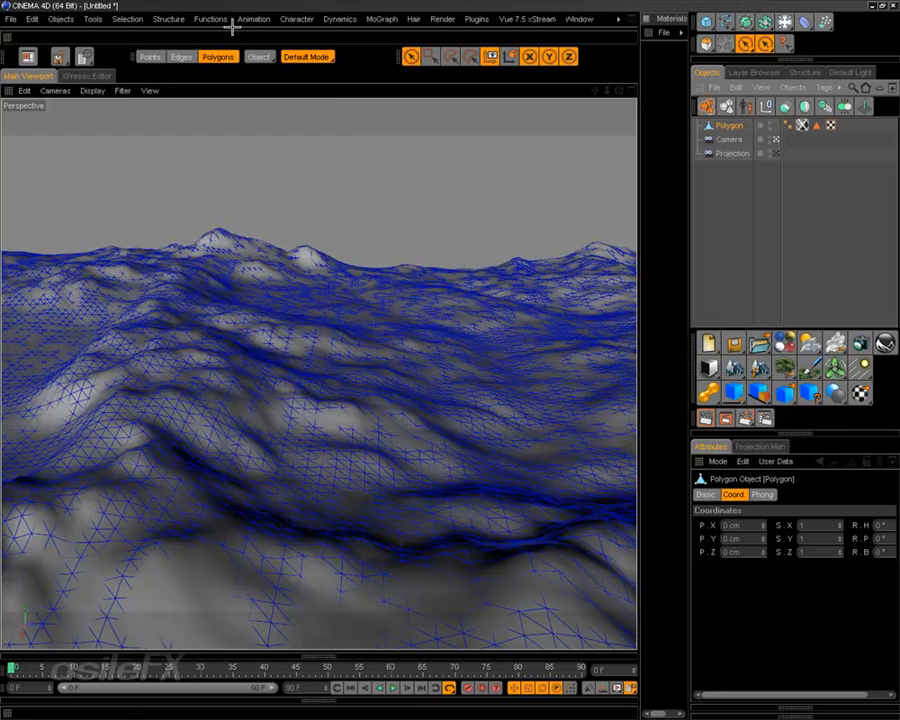
Optimize the Polygon mesh's polygons, unused points and points at 0.01 cm tolerance, and switch to object mode
click(181, 19)
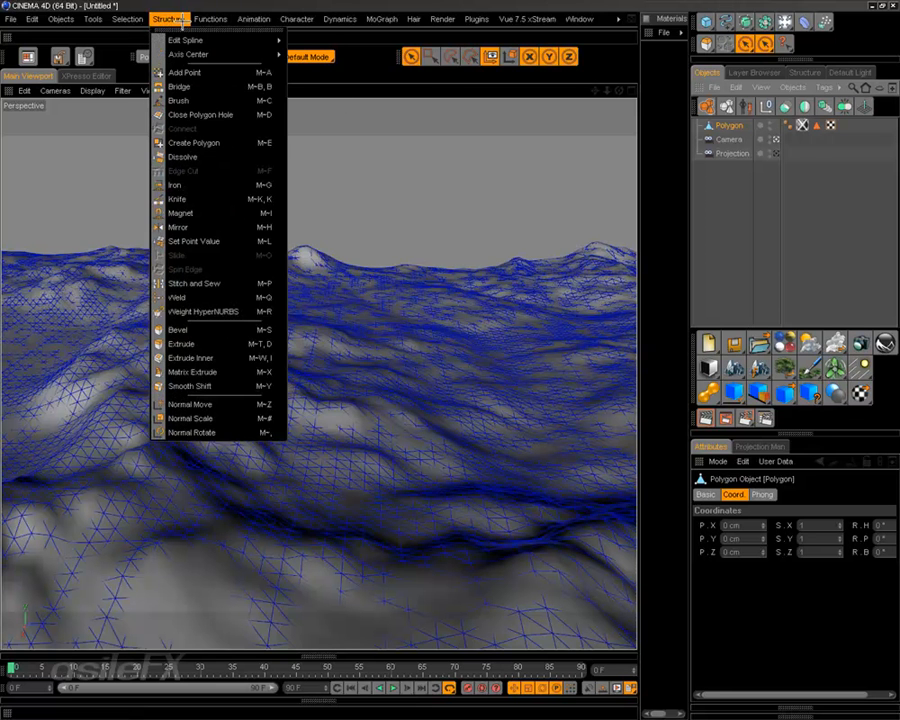
mouse_move(210, 19)
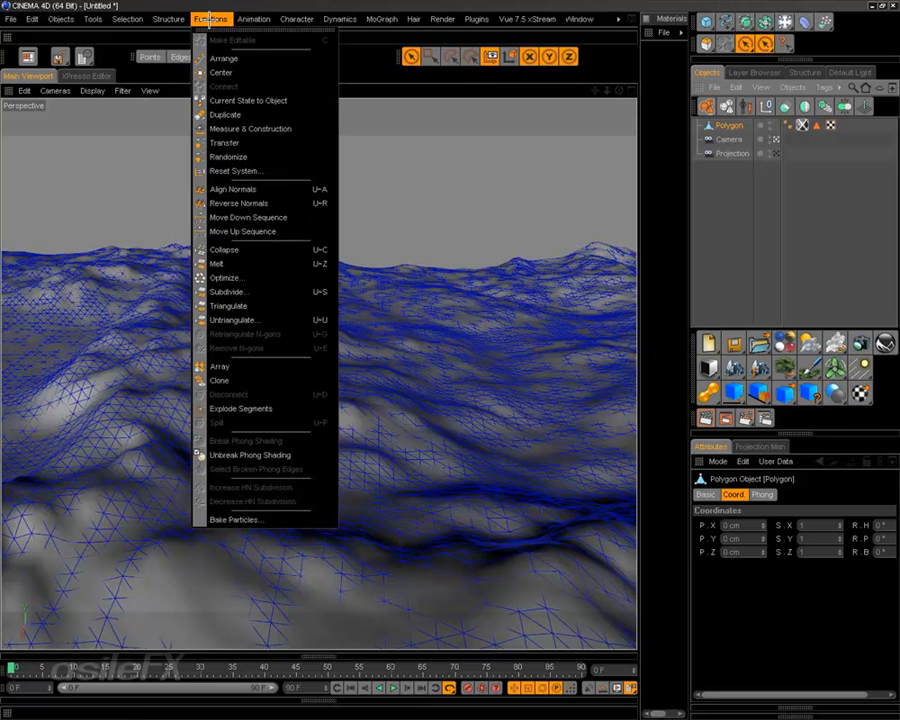
click(240, 277)
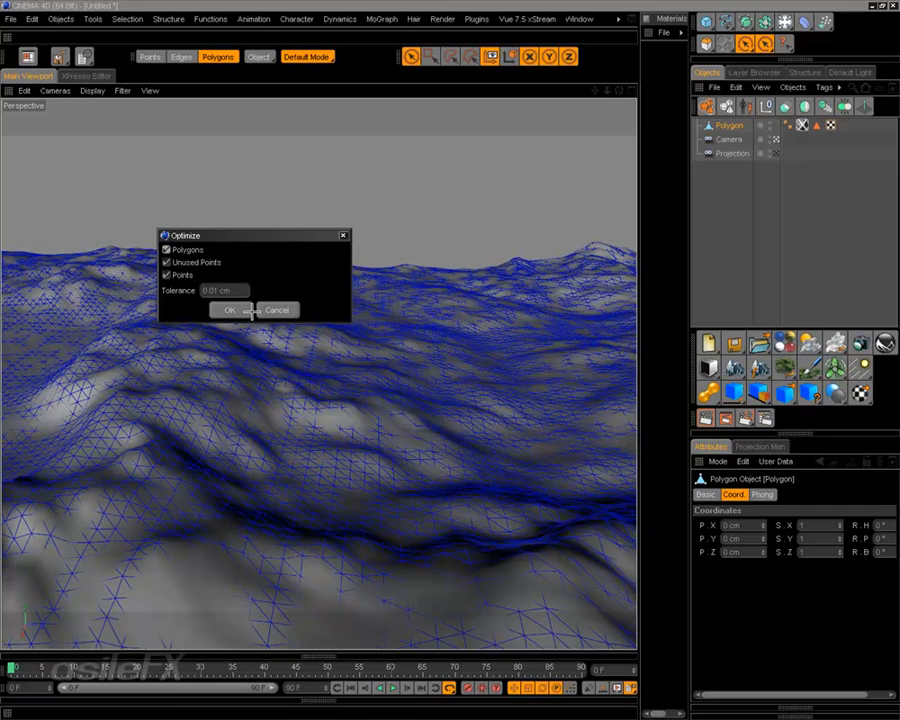
click(227, 307)
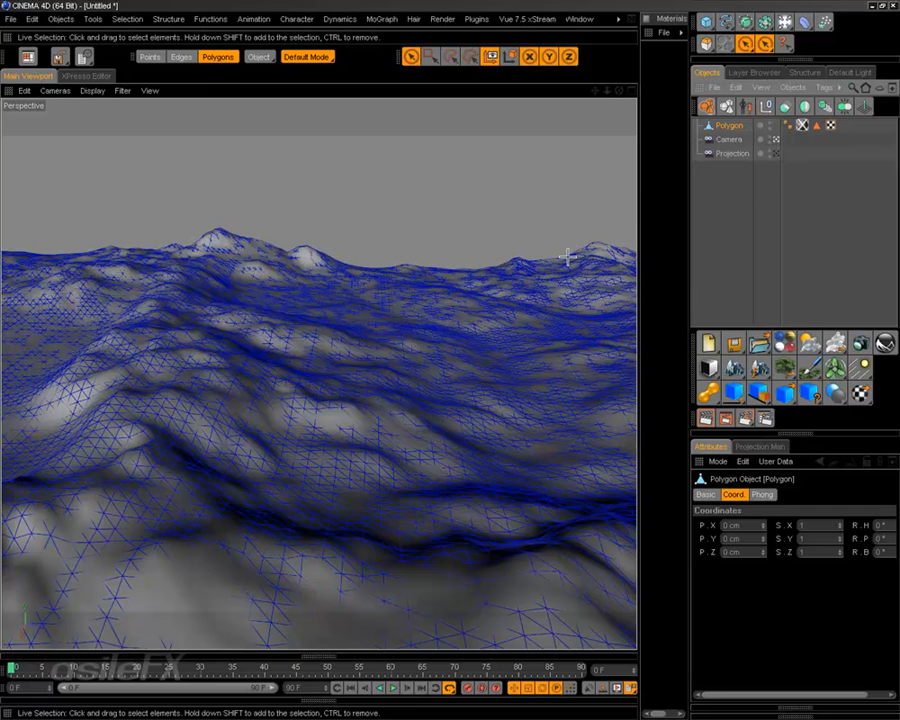
alt+drag(500, 262, 408, 328)
click(258, 57)
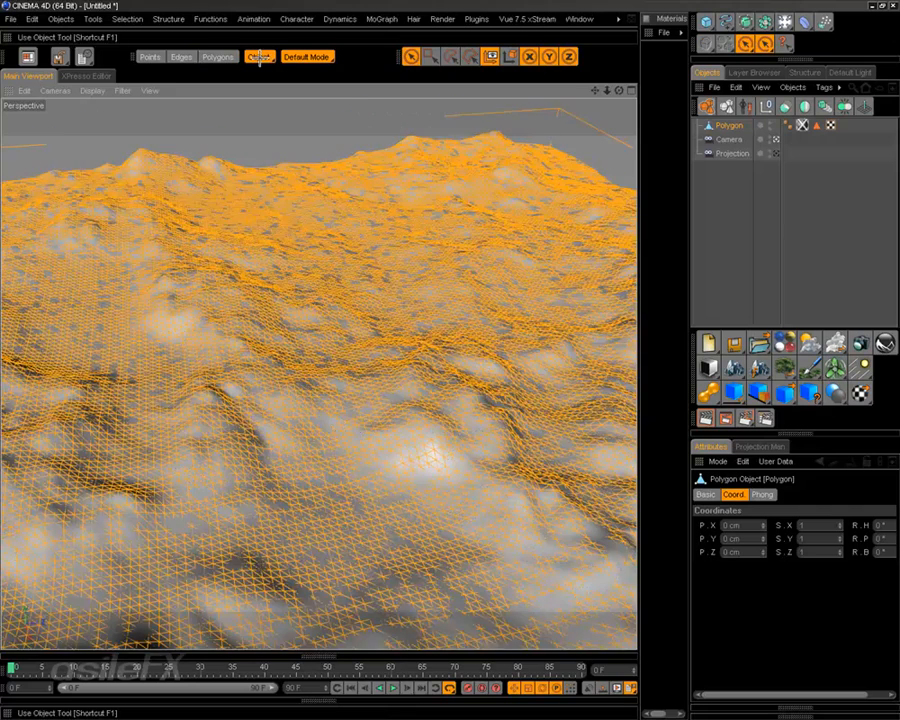
click(716, 221)
Create a new material and show its Color channel in an enlarged Material Editor below the viewport
double_click(655, 123)
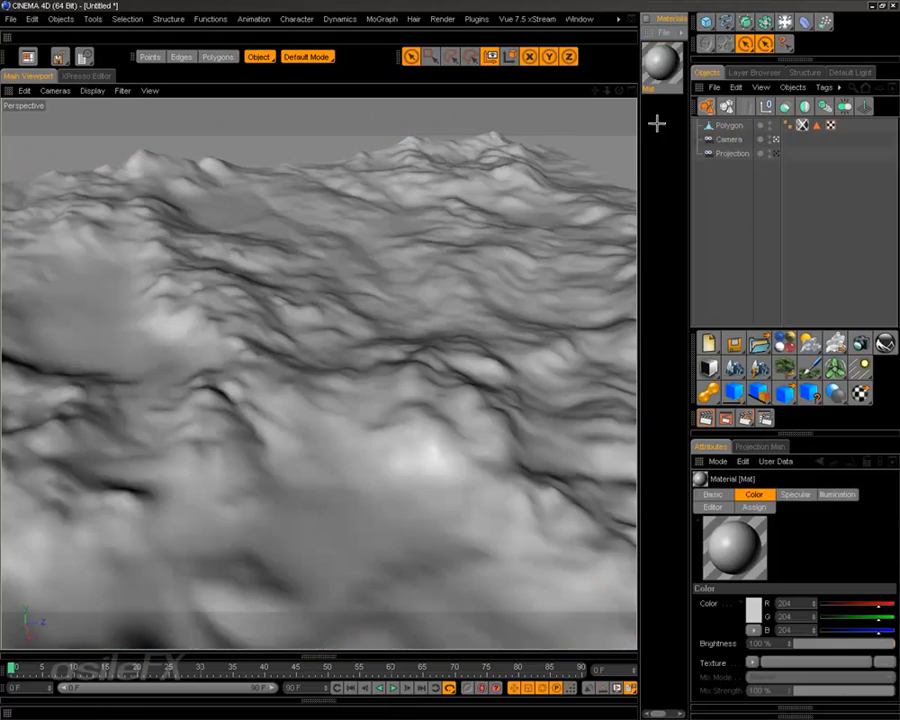
click(314, 658)
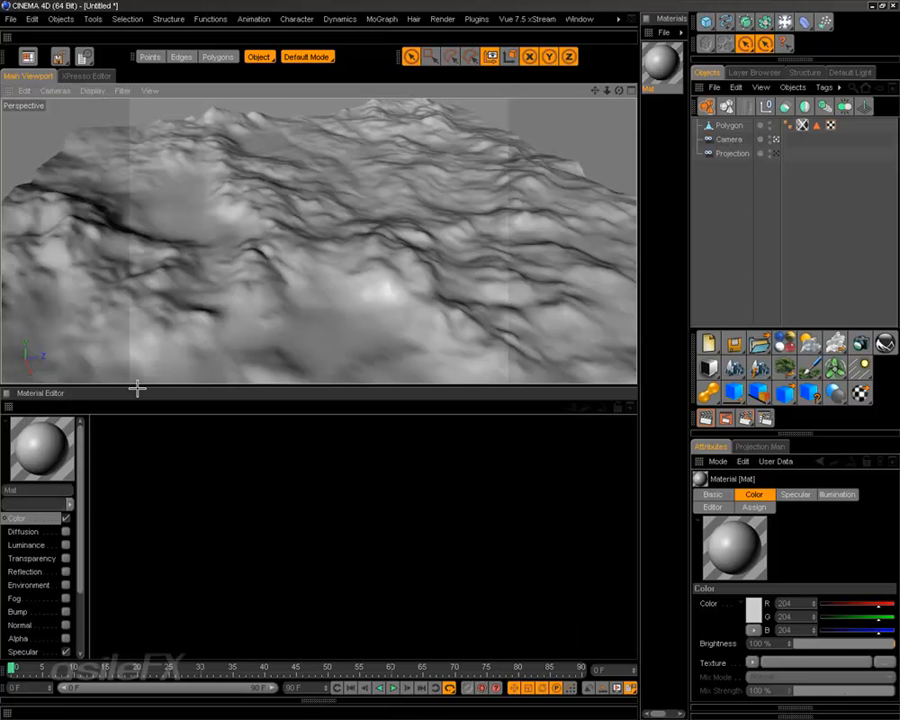
drag(139, 386, 151, 313)
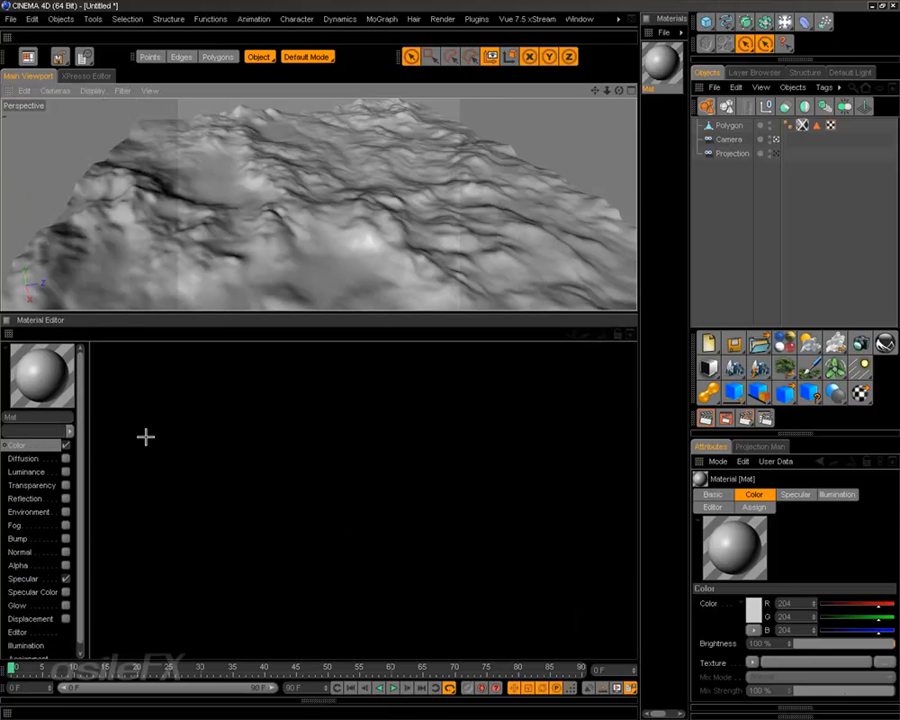
click(233, 435)
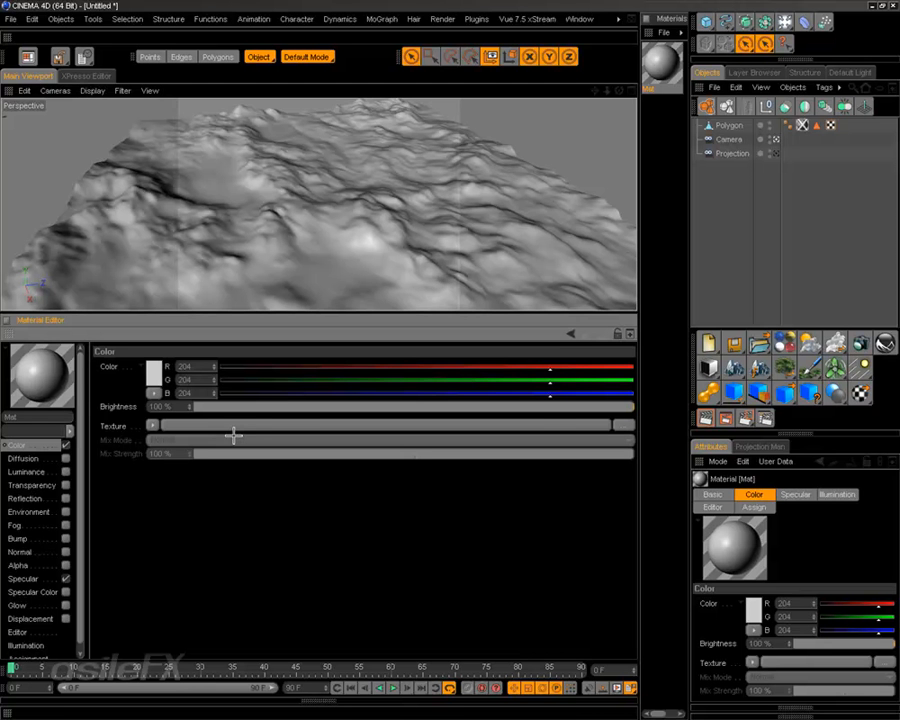
Load Terrain_Color as the material's Color texture, copying it to the document location, and turn off Specular
click(152, 425)
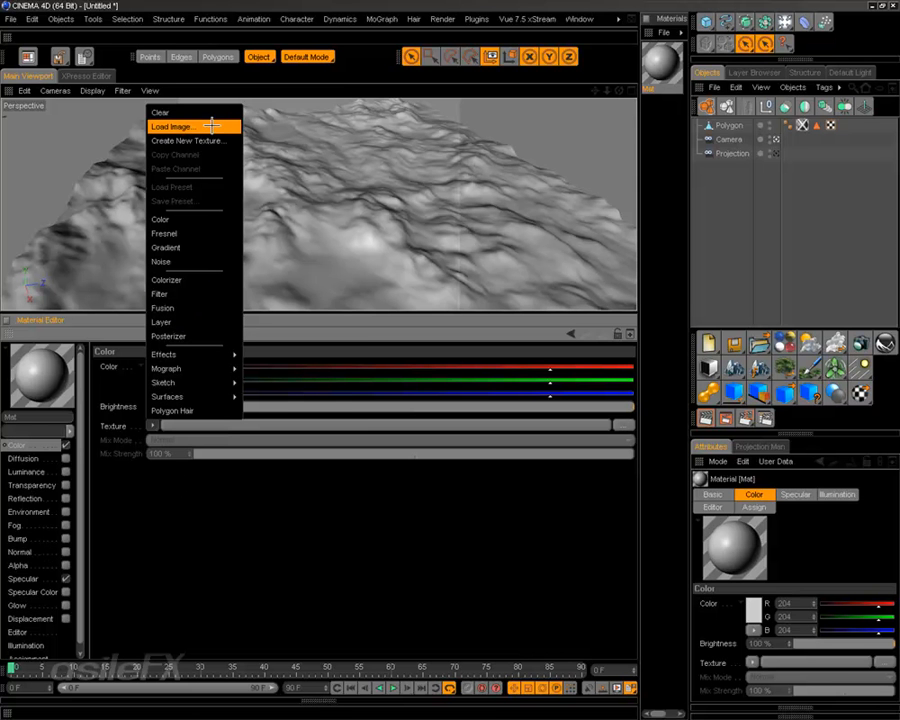
click(212, 125)
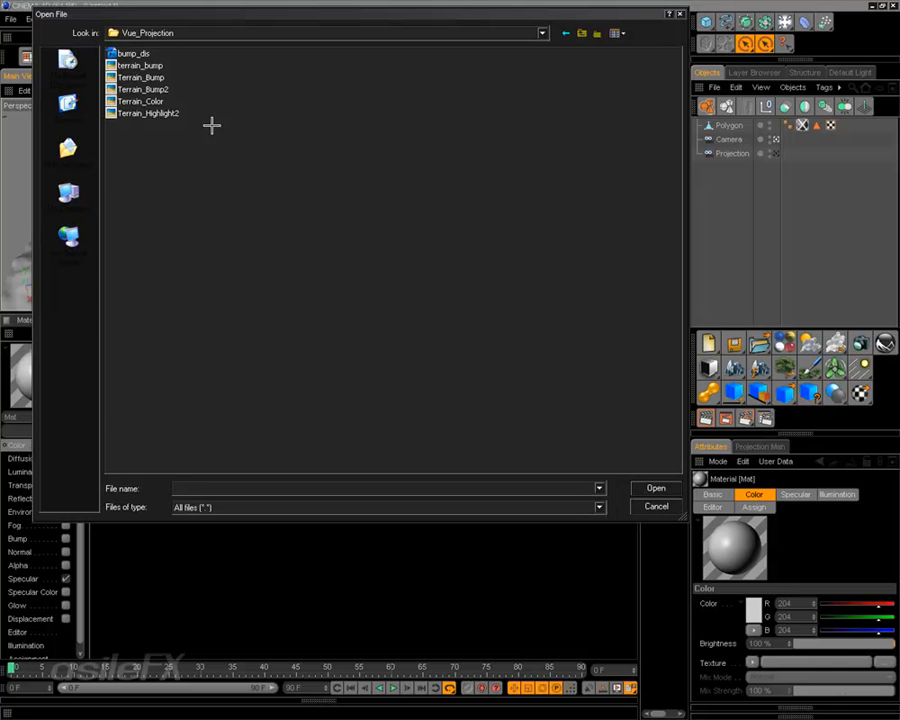
click(140, 101)
click(656, 488)
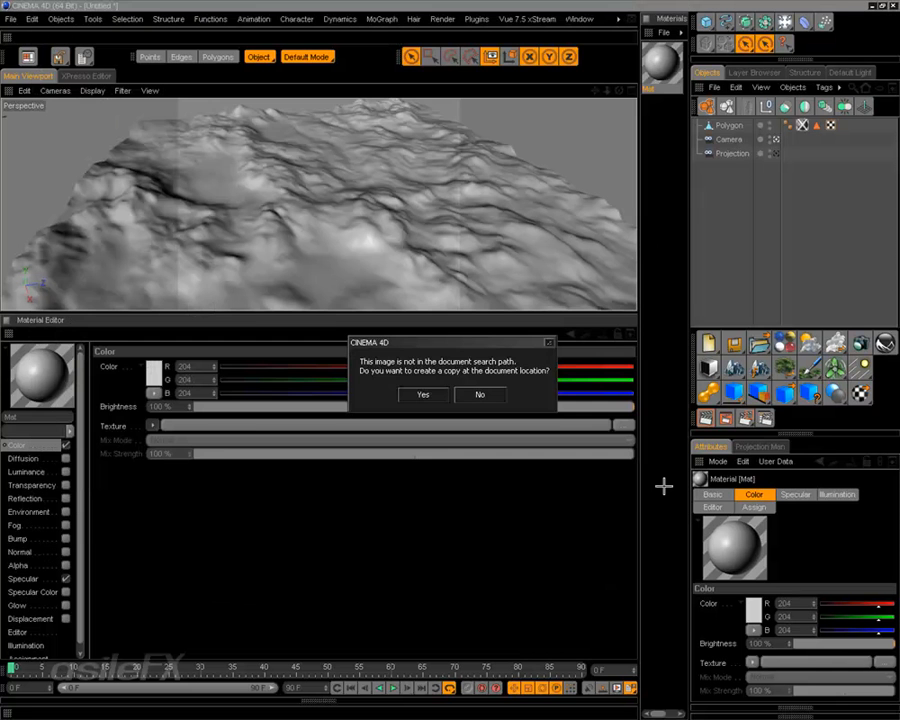
click(423, 395)
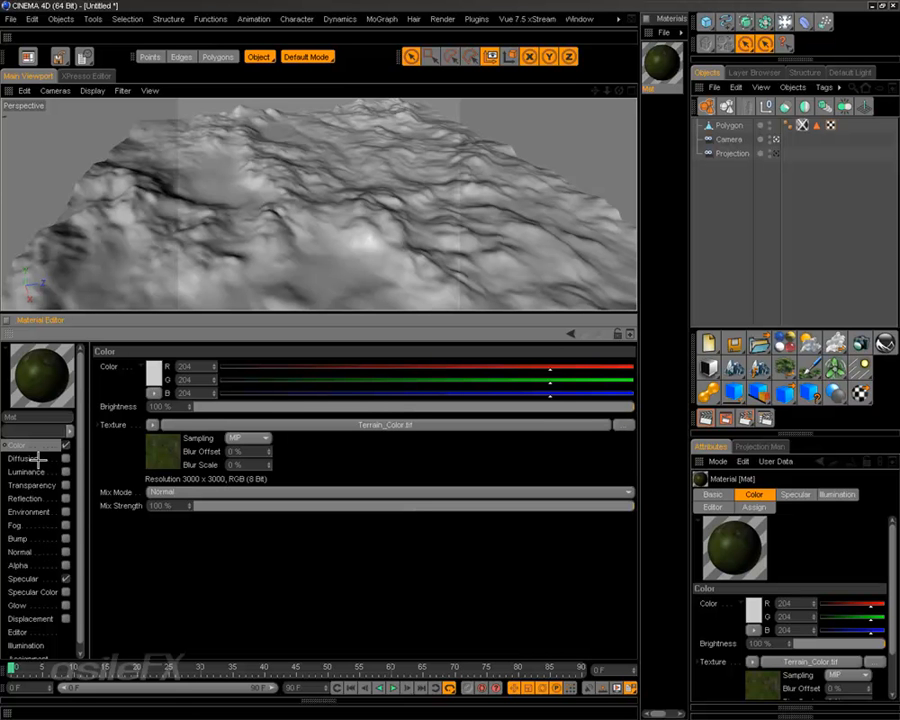
click(66, 578)
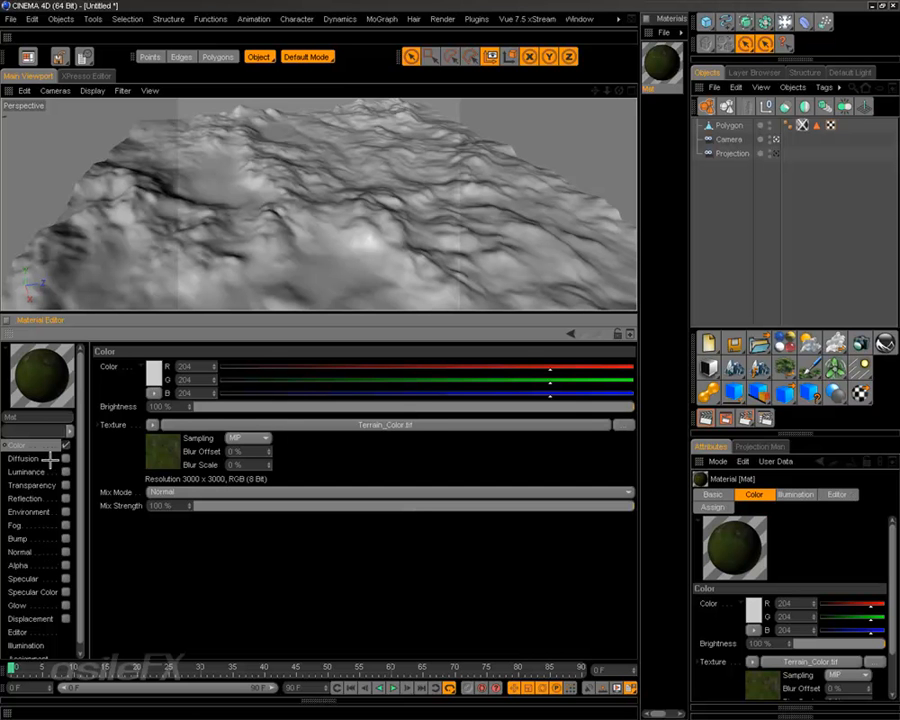
click(38, 550)
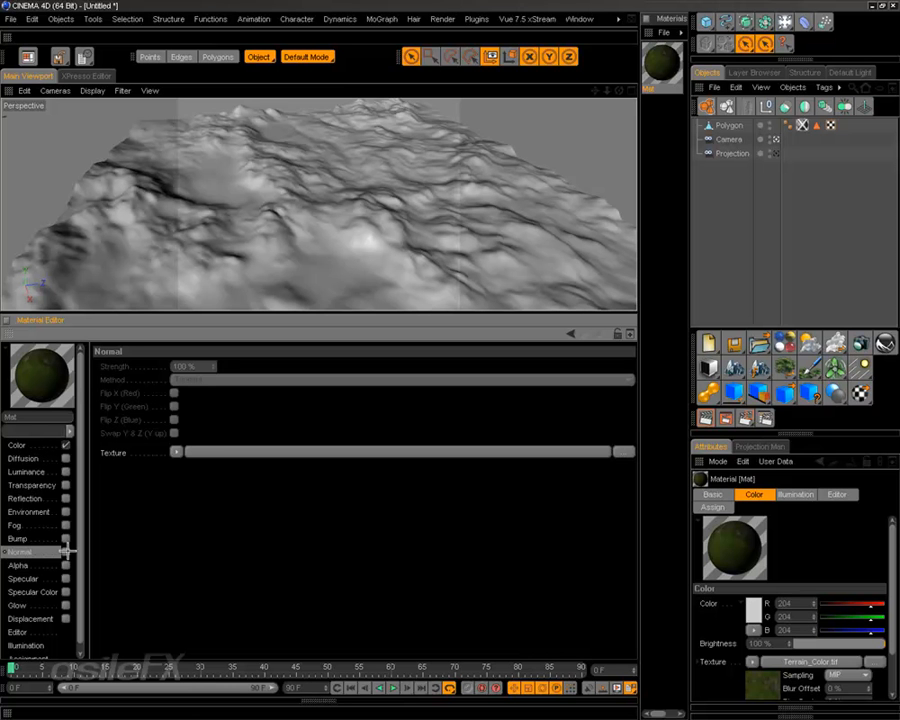
click(66, 458)
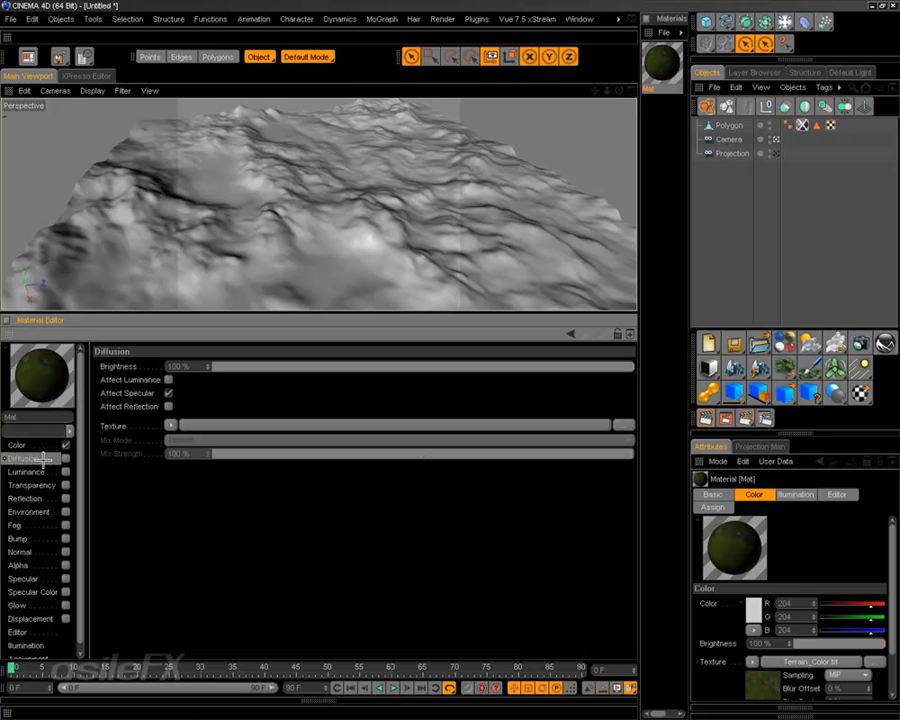
click(171, 425)
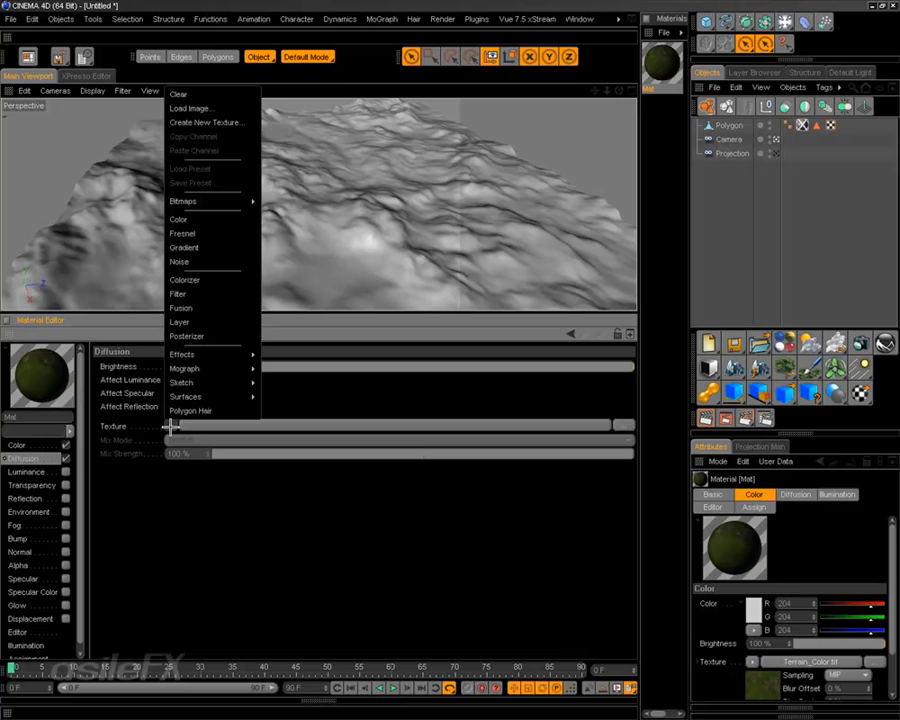
click(112, 486)
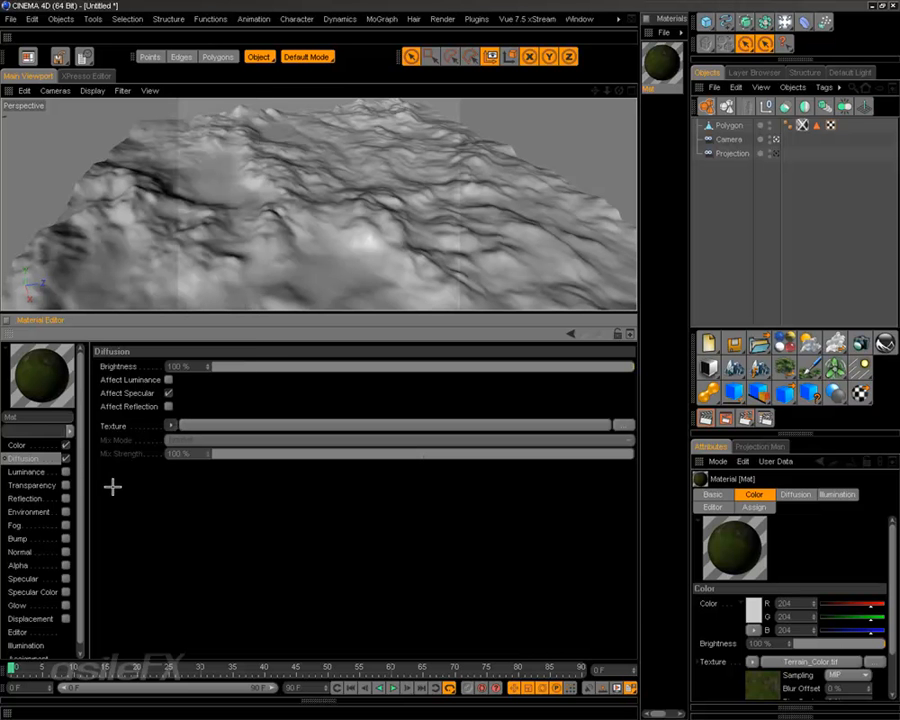
click(66, 458)
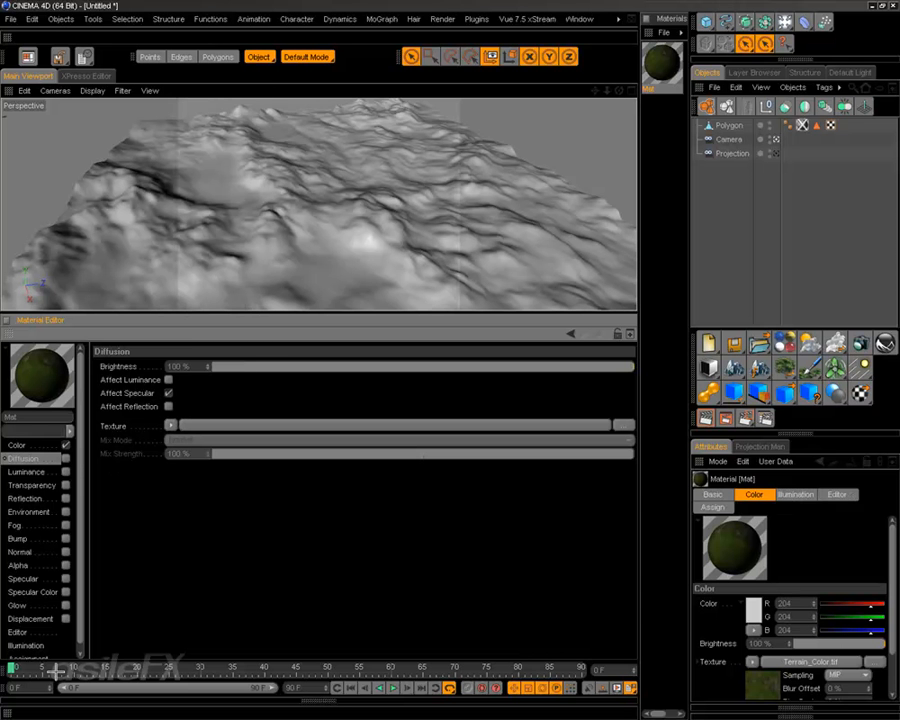
Turn on the material's Normal channel and look through its texture options without choosing one
click(34, 538)
click(47, 552)
click(66, 552)
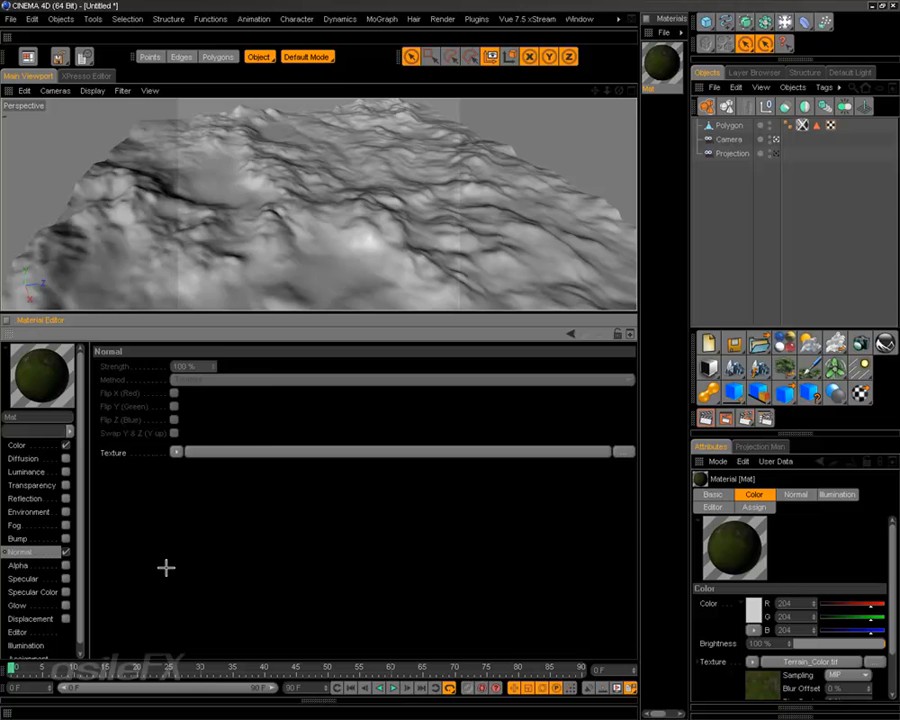
click(176, 452)
click(197, 517)
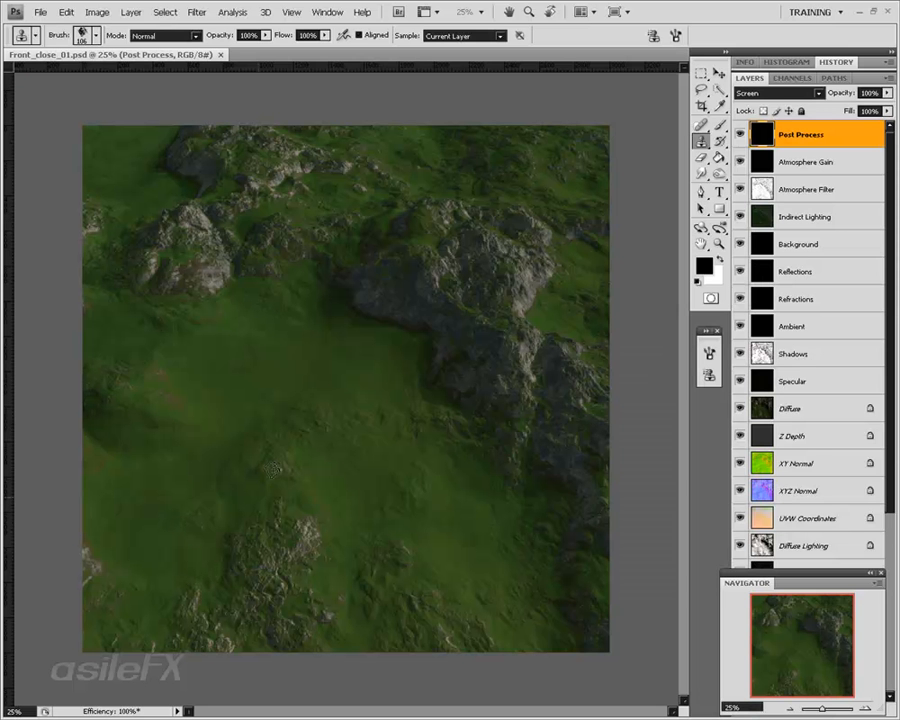
Copy the full XY Normal layer into a new transparent 3000 x 3000 pixel document
click(813, 463)
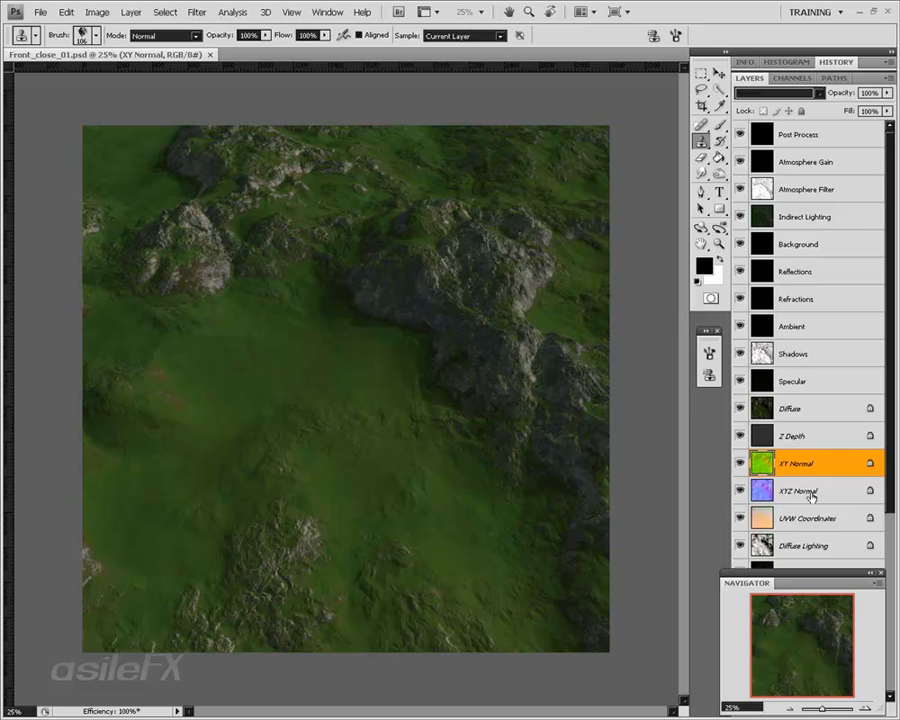
ctrl+click(757, 492)
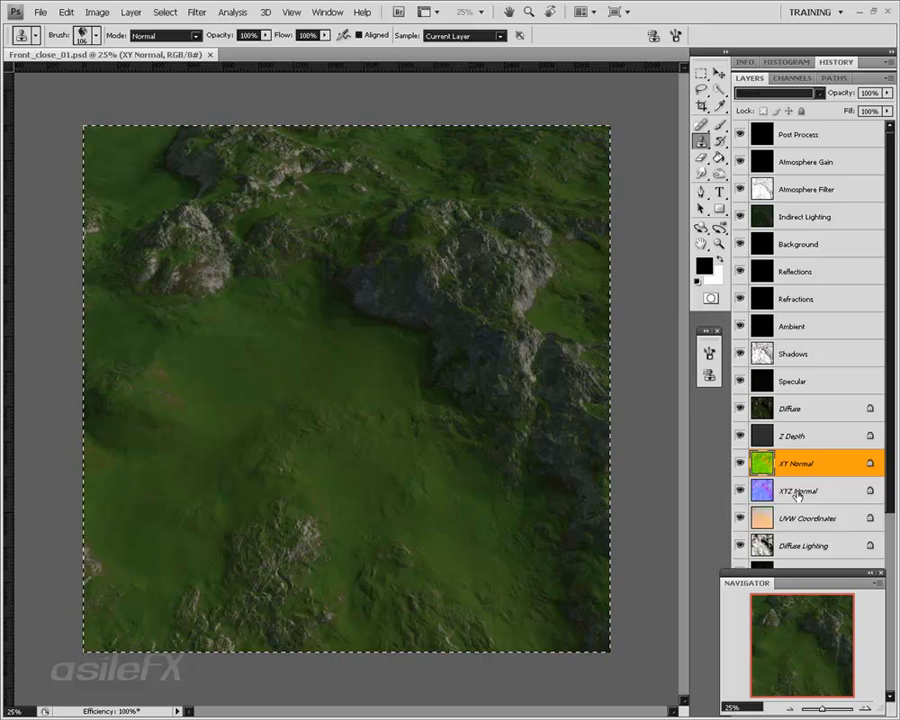
key(ctrl+n)
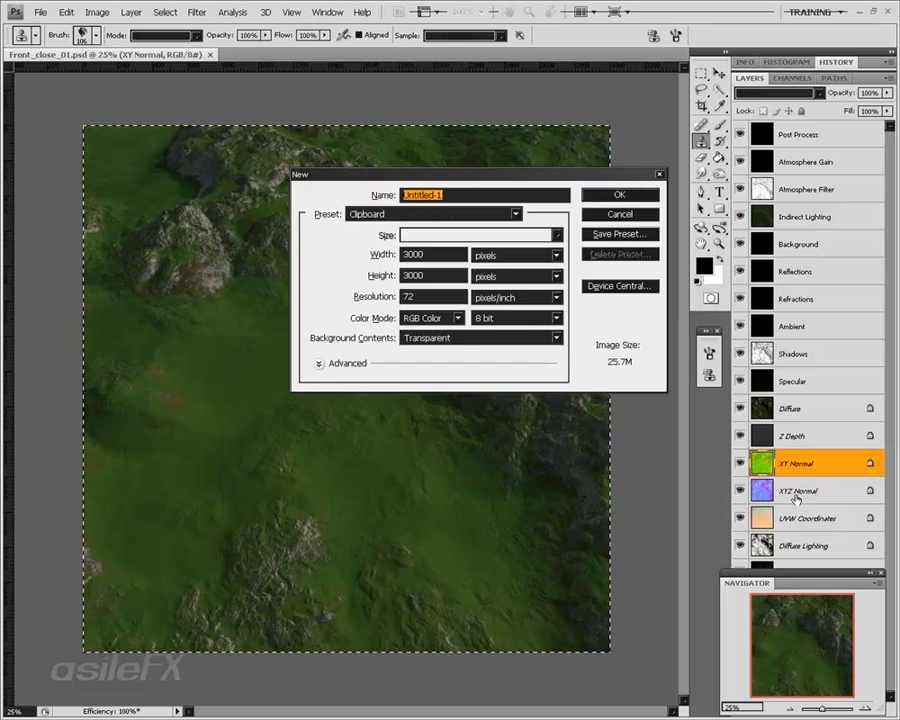
key(Return)
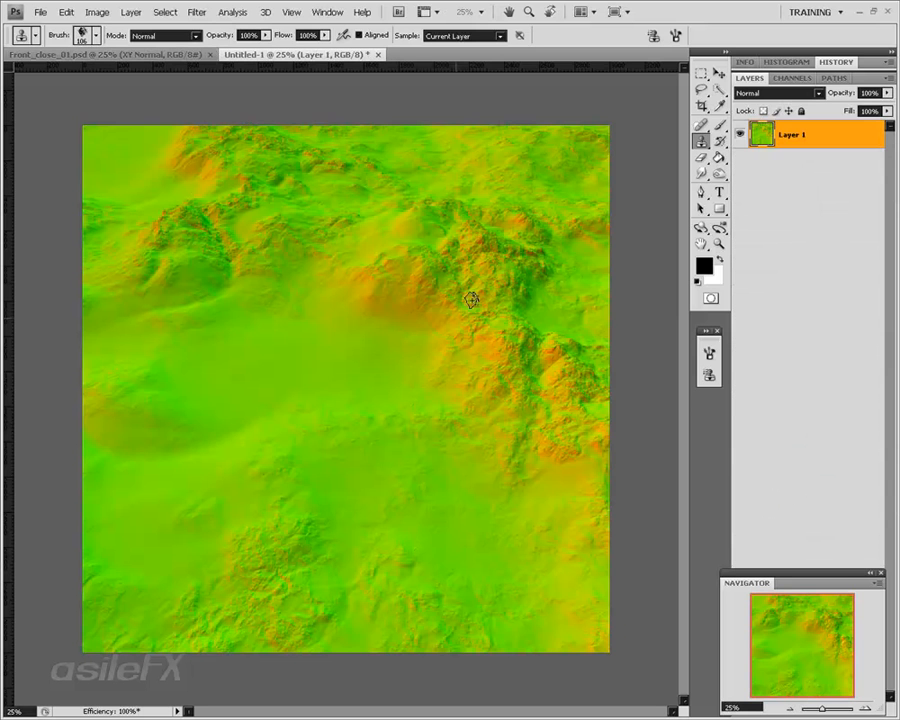
Copy the XYZ Normal layer of Front_close_01.psd into a second new document
click(118, 54)
click(812, 492)
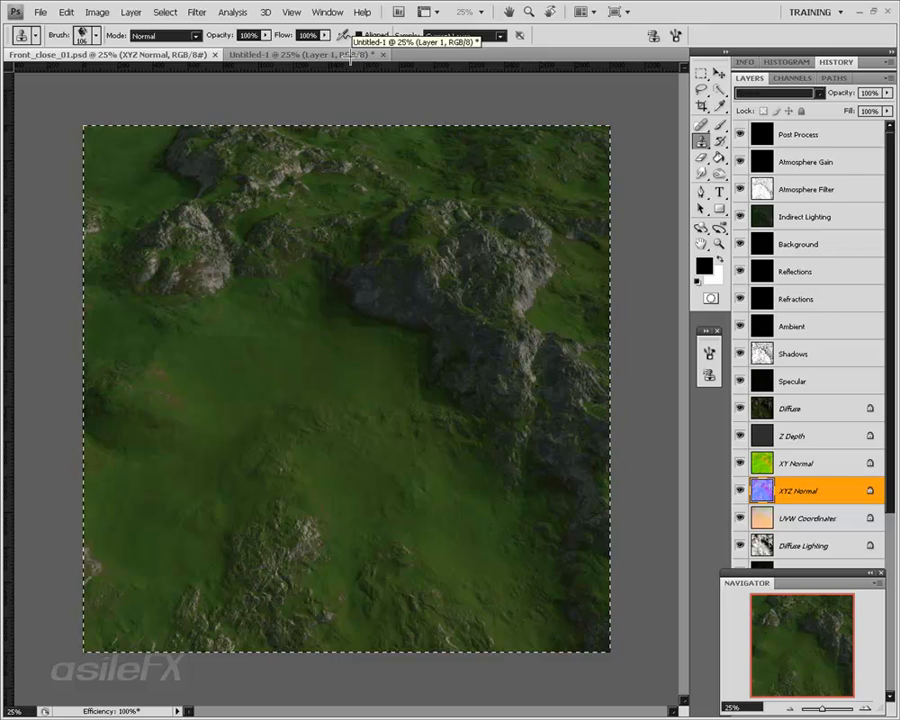
key(ctrl+n)
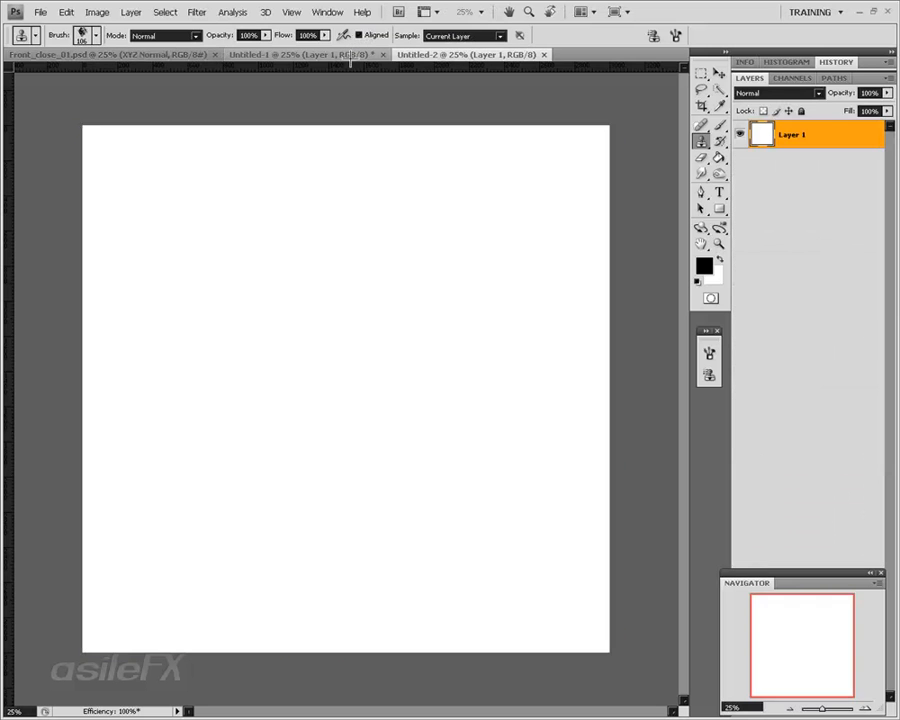
key(ctrl+v)
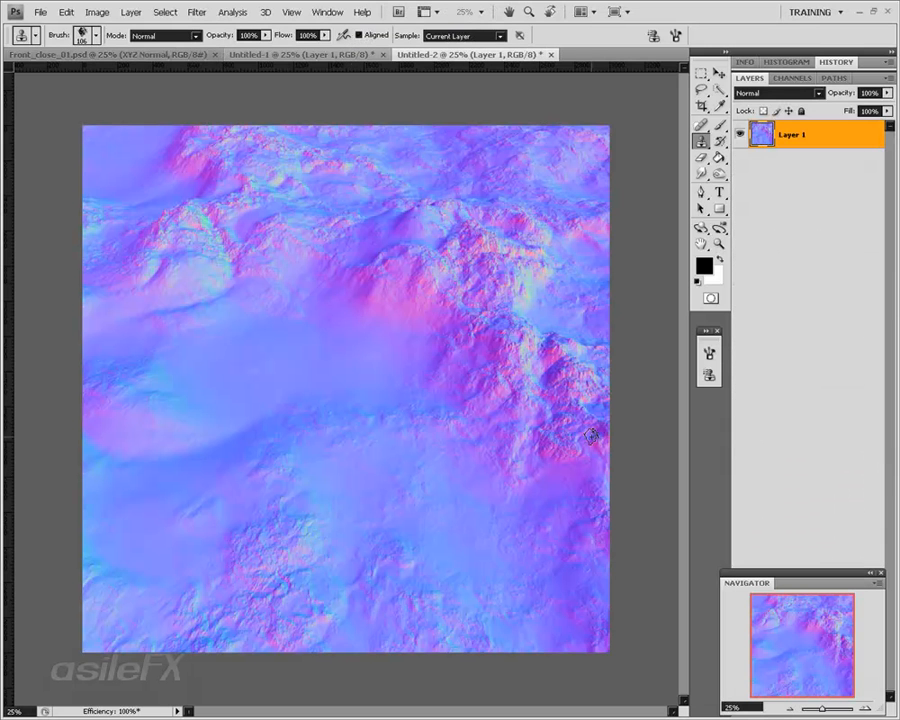
Close Front_close_01.psd and show the document containing the XY Normal pass
click(188, 55)
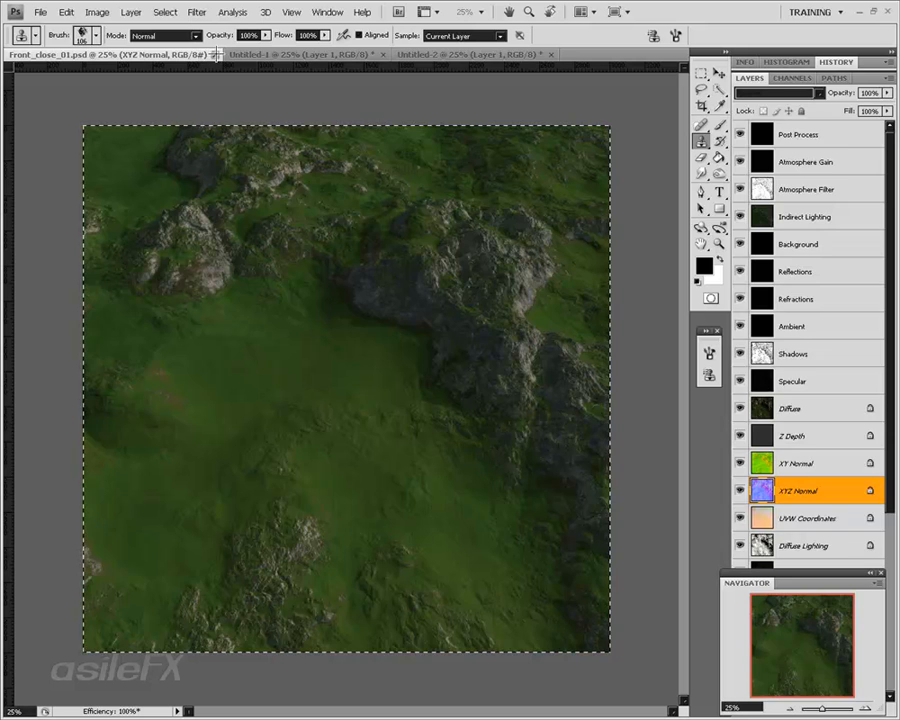
click(215, 54)
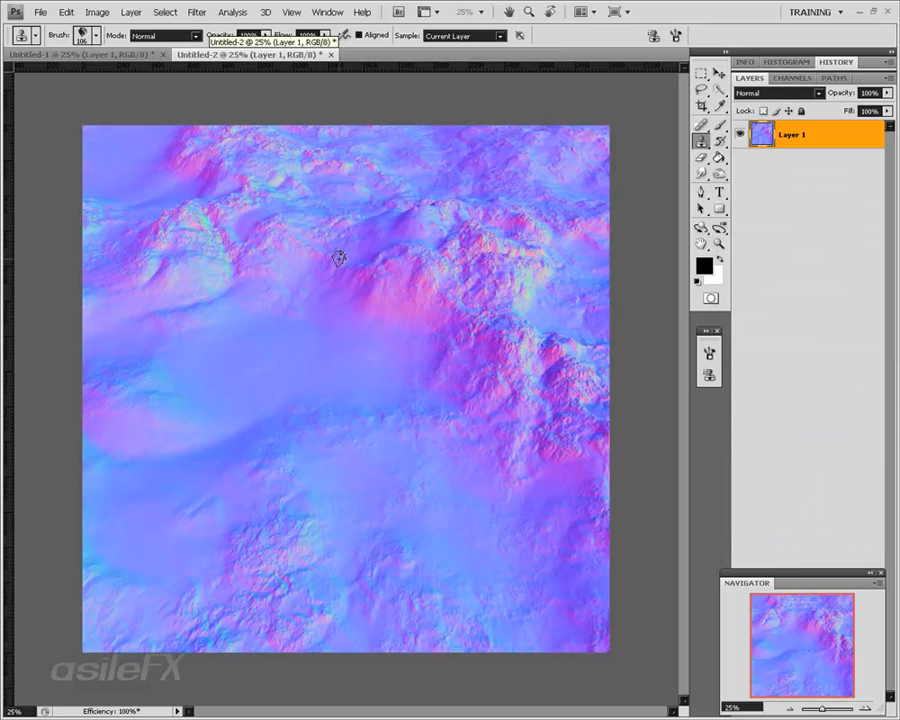
click(100, 55)
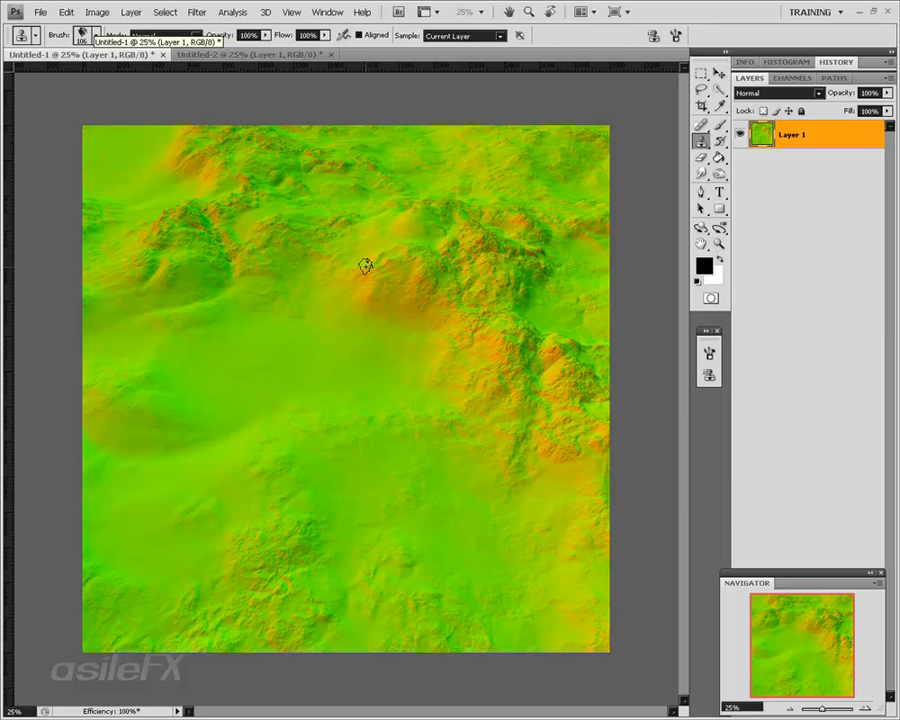
In CINEMA 4D, load xyNorm.tif as the Normal channel's texture, copying it to the document location, and set the Method to Object
key(alt+Tab)
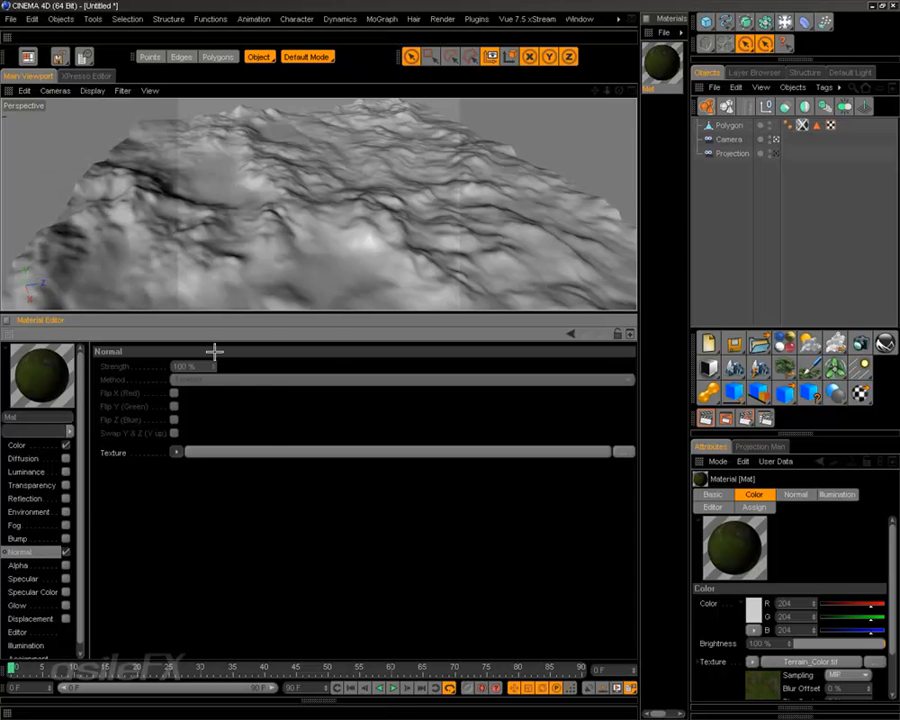
click(174, 453)
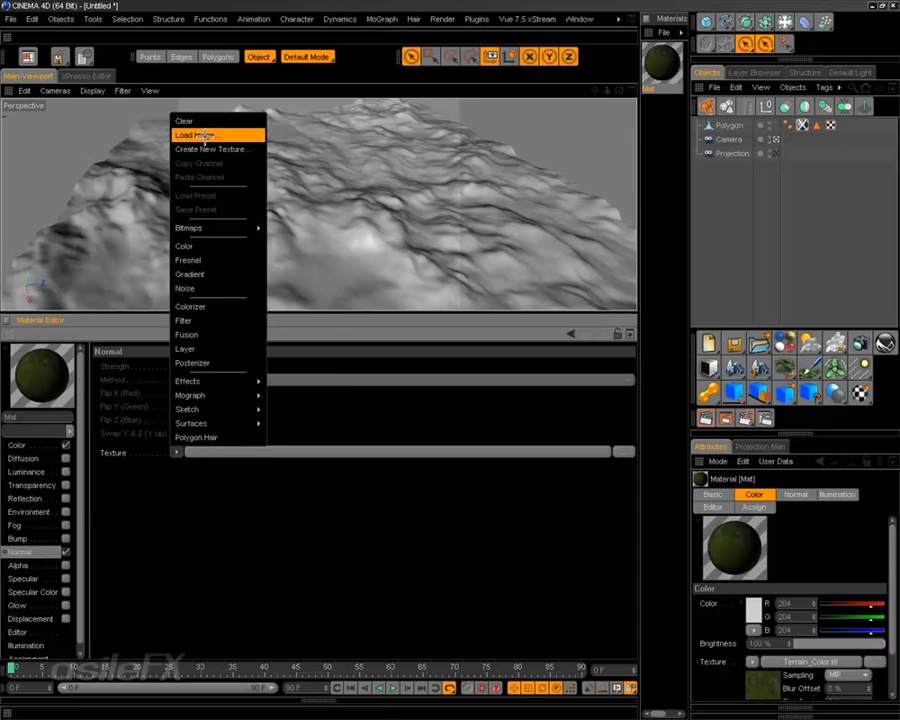
click(200, 79)
double_click(131, 125)
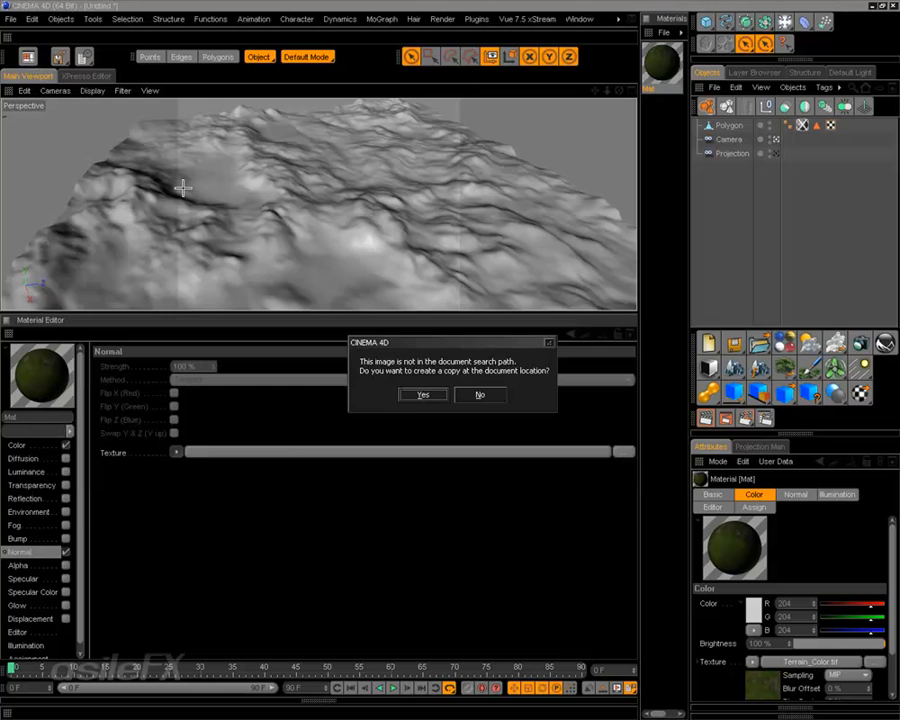
click(416, 392)
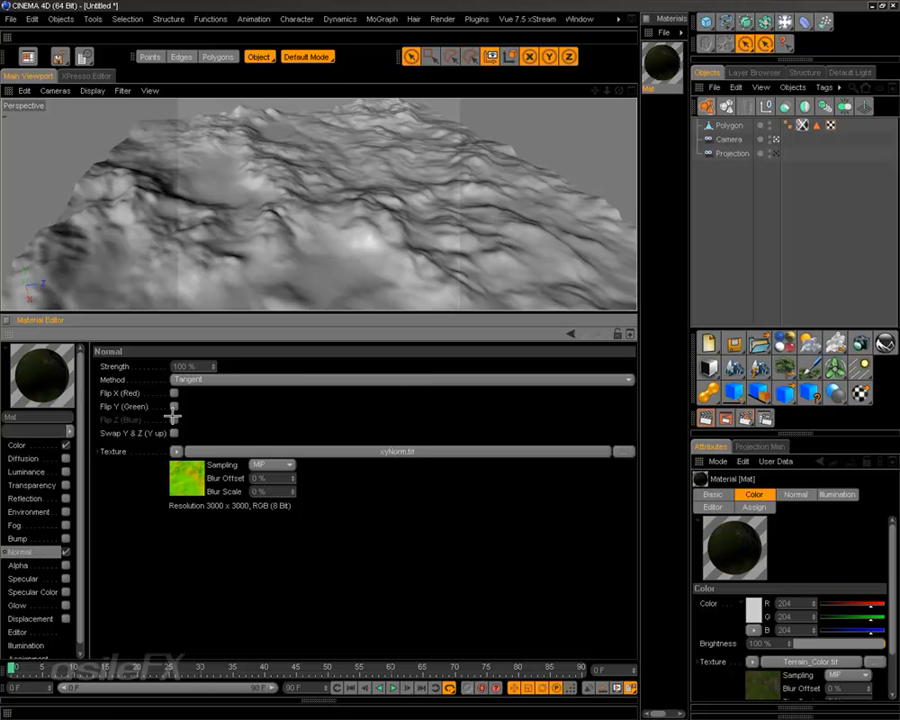
click(195, 380)
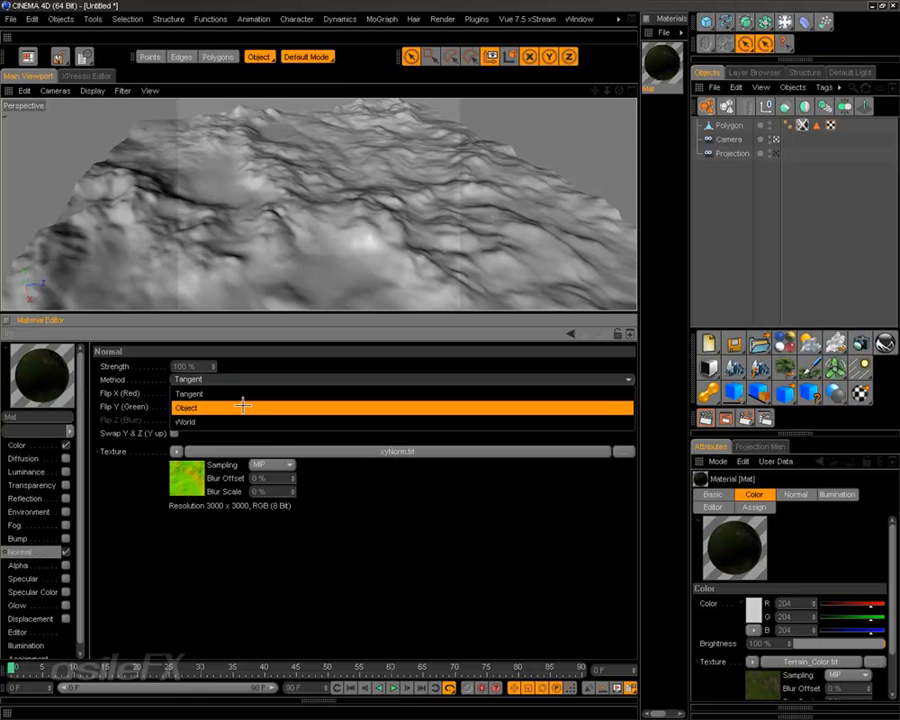
click(242, 403)
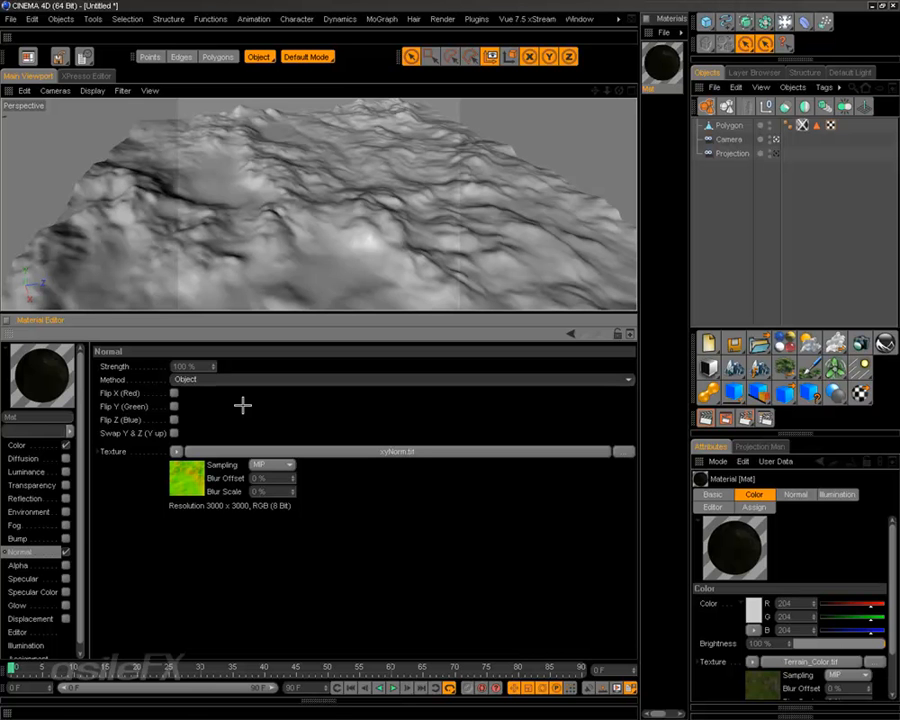
Look through the Projection camera in an enlarged viewport and set the material's Texture Preview Size to 2048x2048 (16 MB)
click(773, 153)
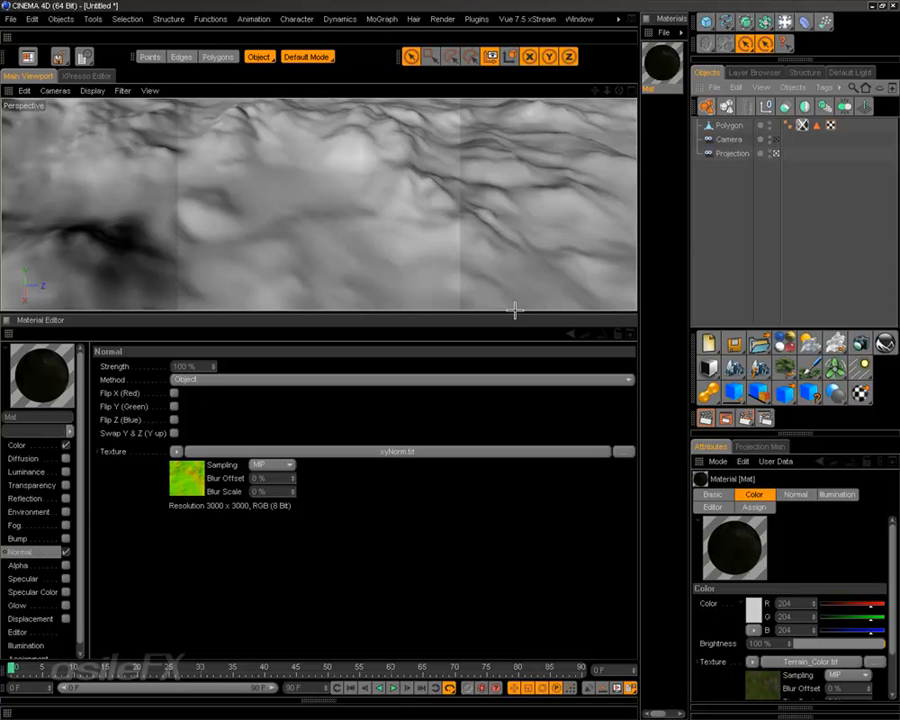
drag(516, 311, 532, 407)
drag(80, 530, 80, 625)
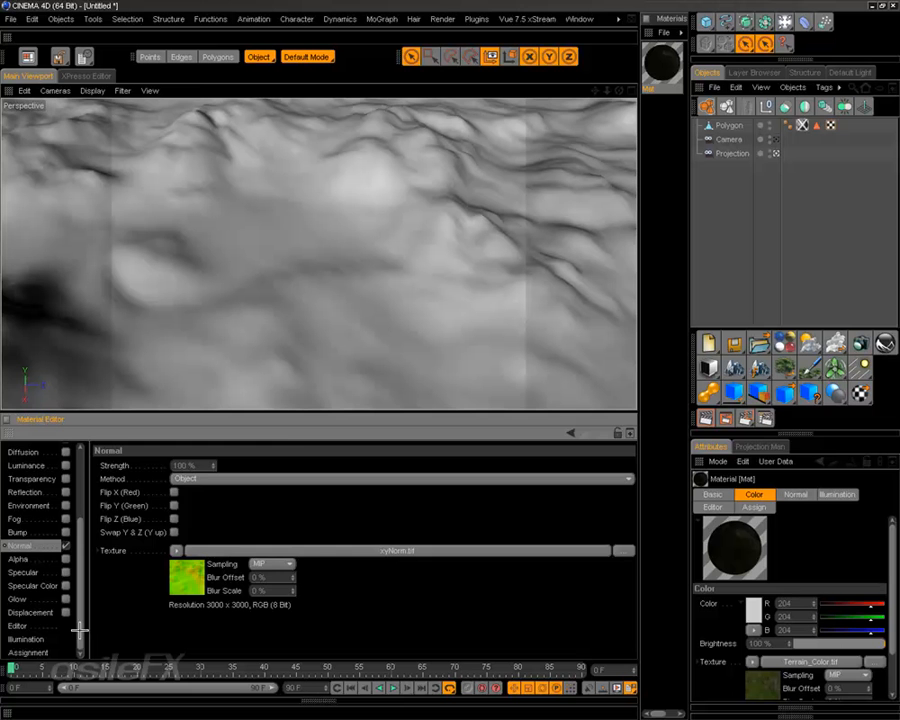
click(18, 625)
click(224, 478)
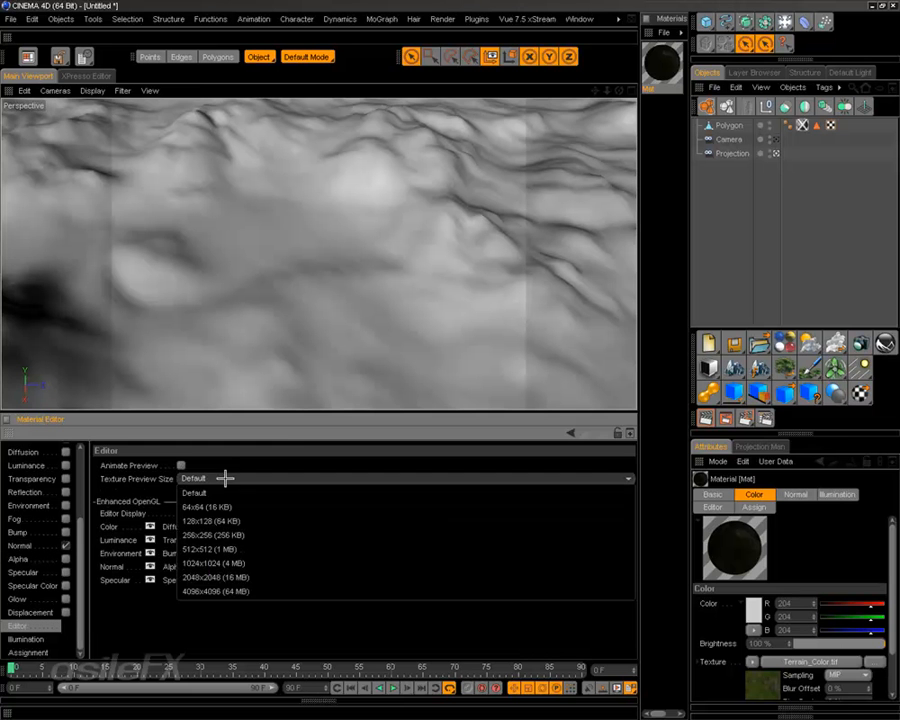
click(249, 578)
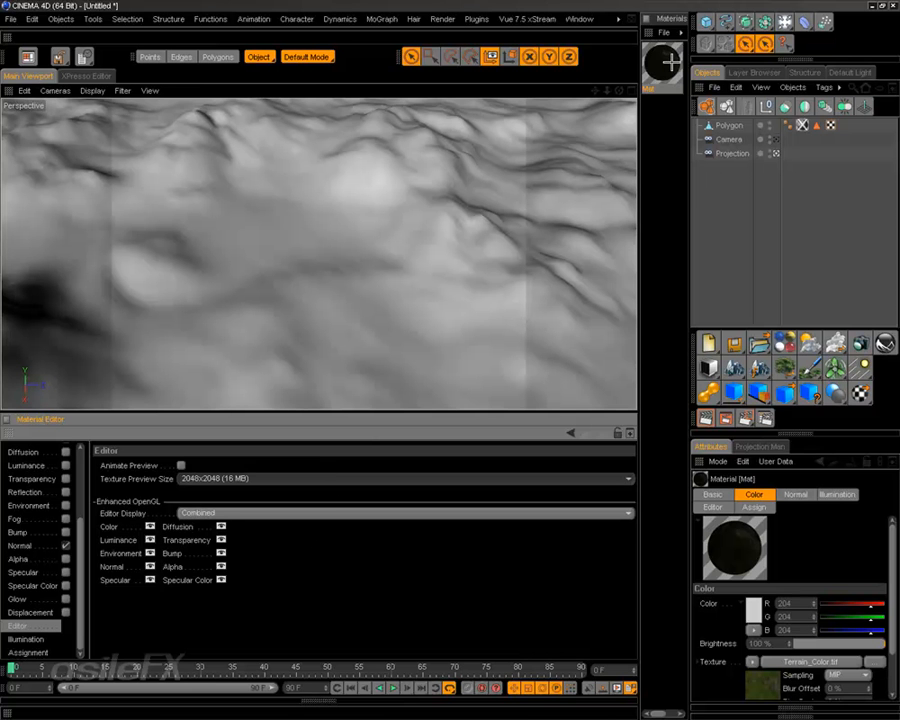
Apply the Mat material to the terrain mesh and delete the mesh's old texture tag
drag(671, 62, 439, 214)
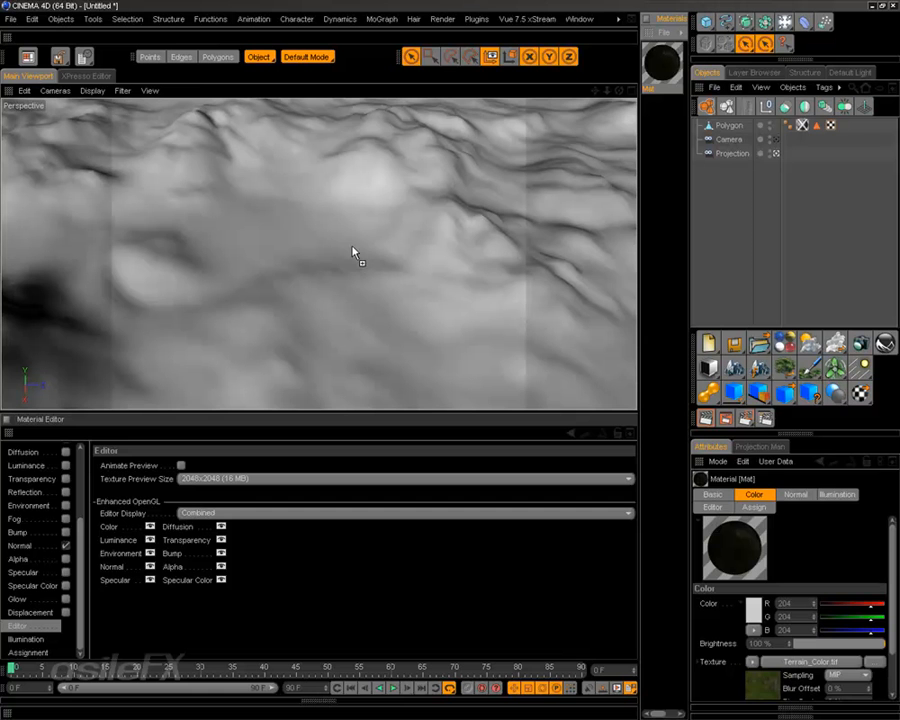
drag(352, 253, 350, 248)
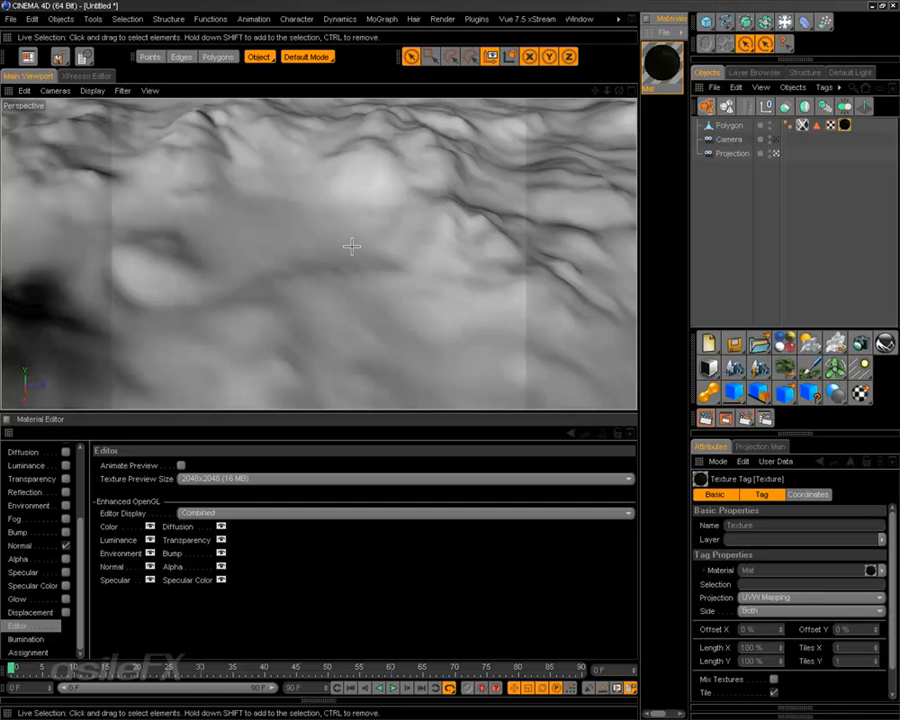
click(803, 126)
key(Delete)
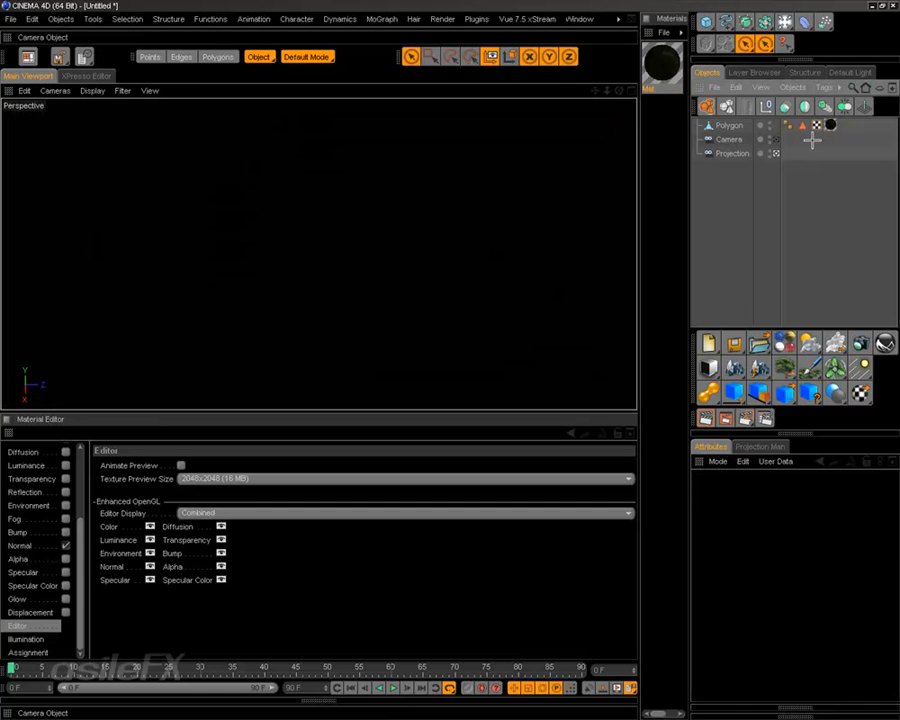
Delete the Polygon object's UVW tag and polygon selection tag, then select its Phong tag
click(815, 125)
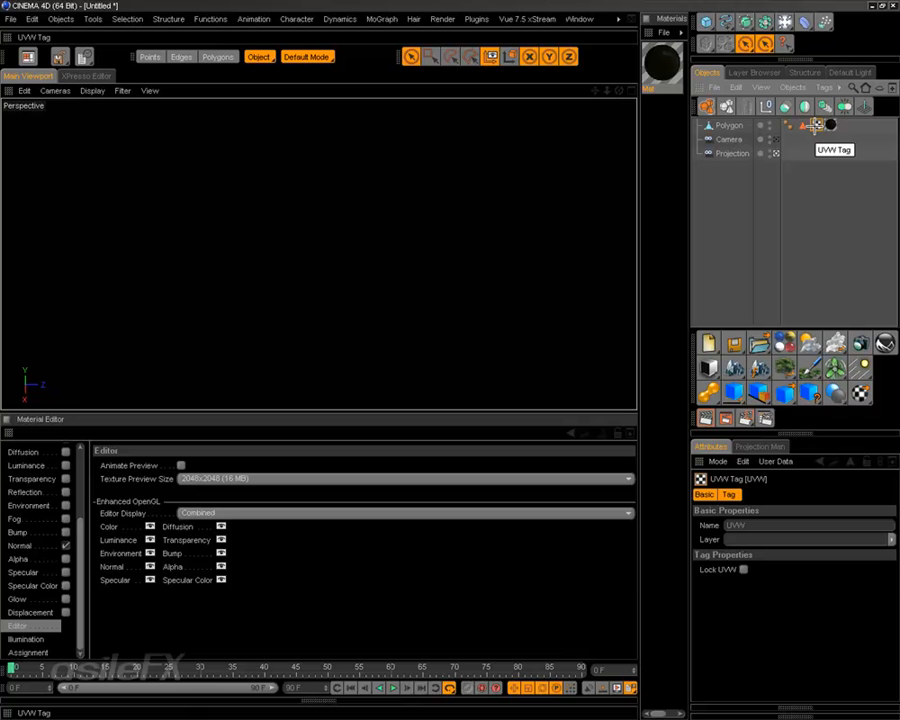
key(Delete)
click(803, 126)
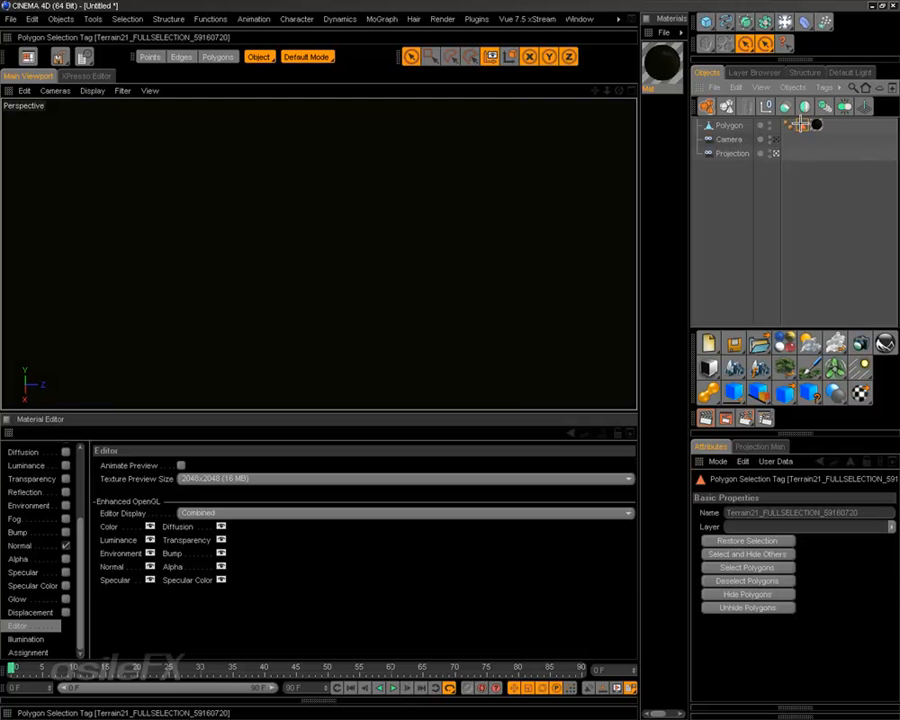
key(Delete)
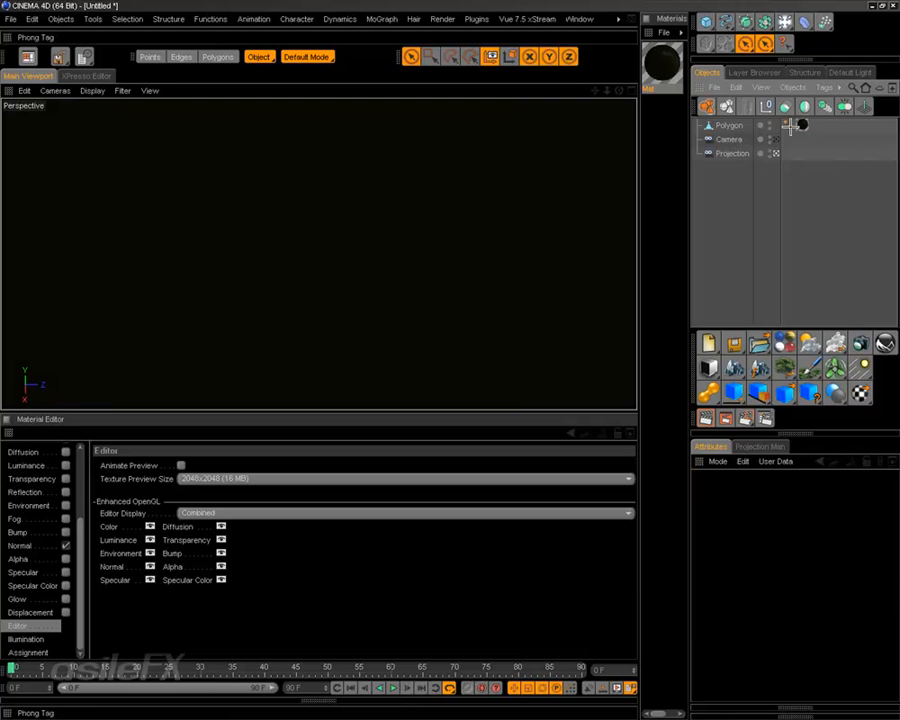
click(789, 126)
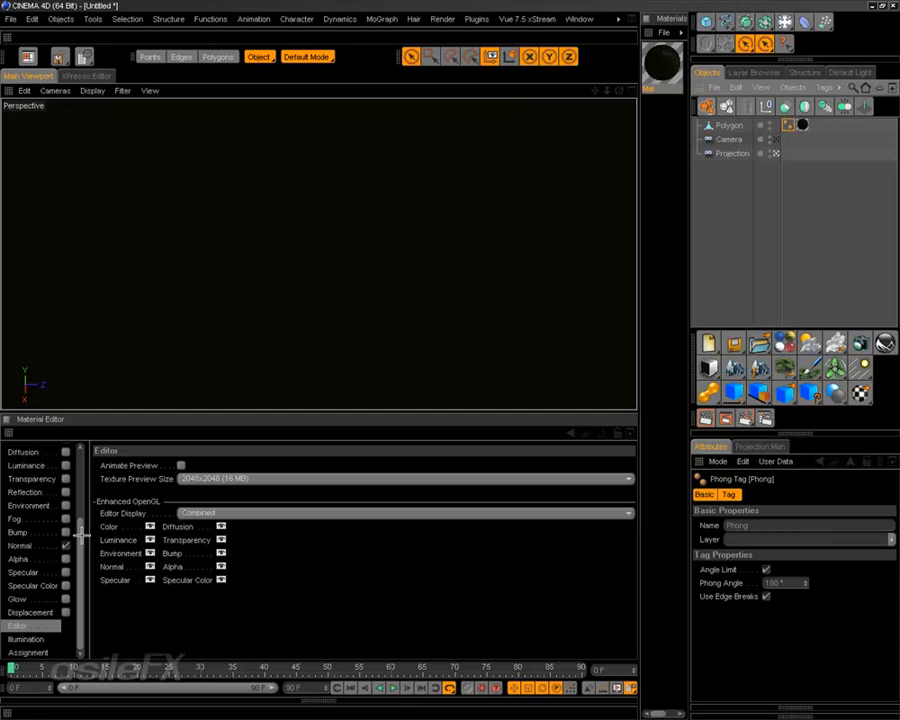
drag(80, 534, 124, 538)
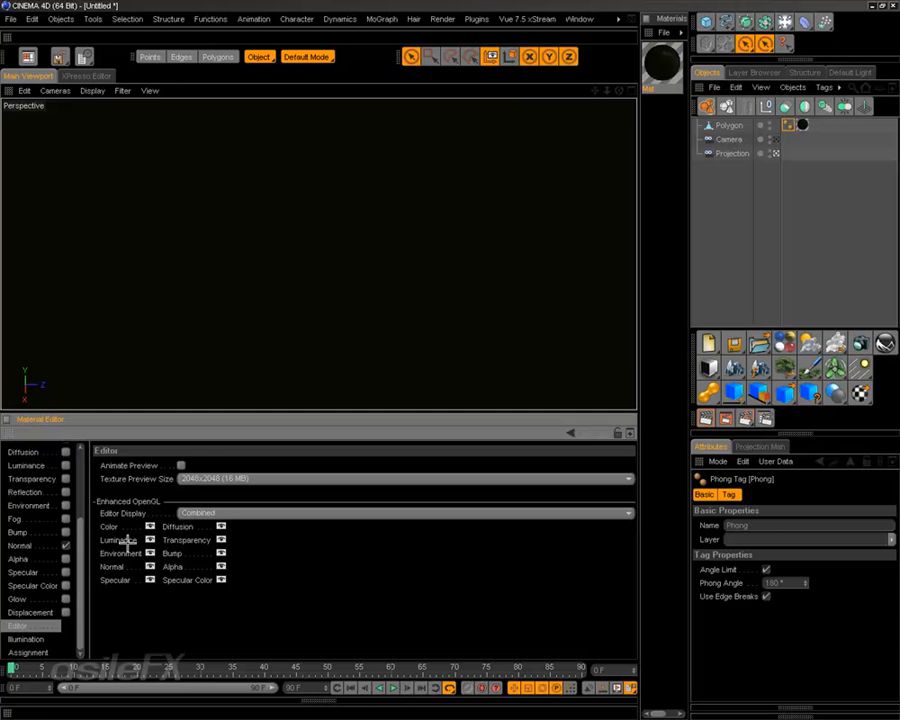
Rename the Polygon object as Terrain
click(801, 124)
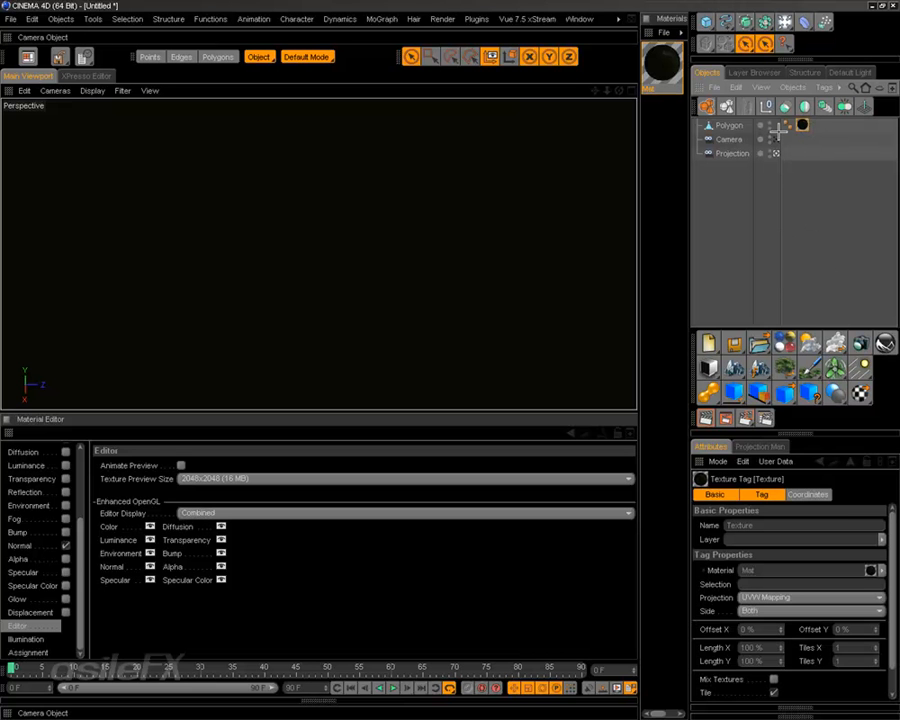
click(735, 125)
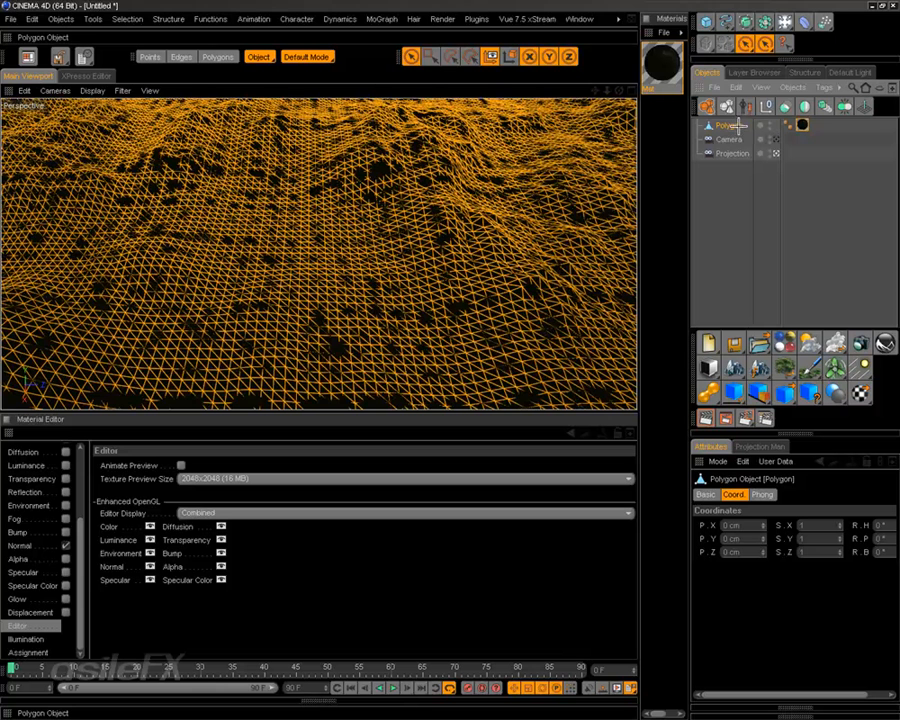
double_click(730, 125)
text(Te)
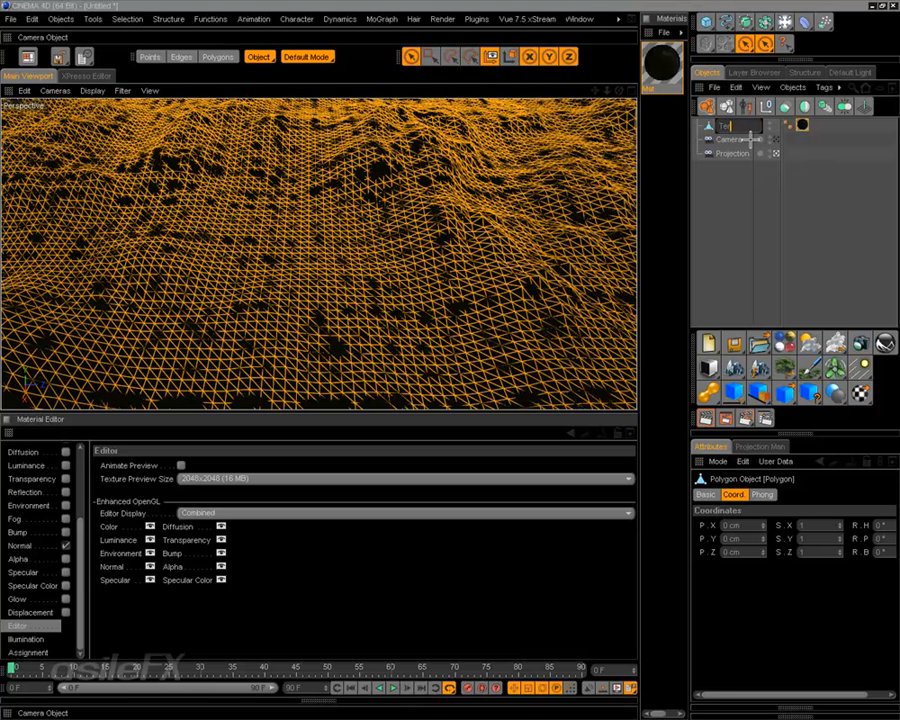
text(rrain)
key(Return)
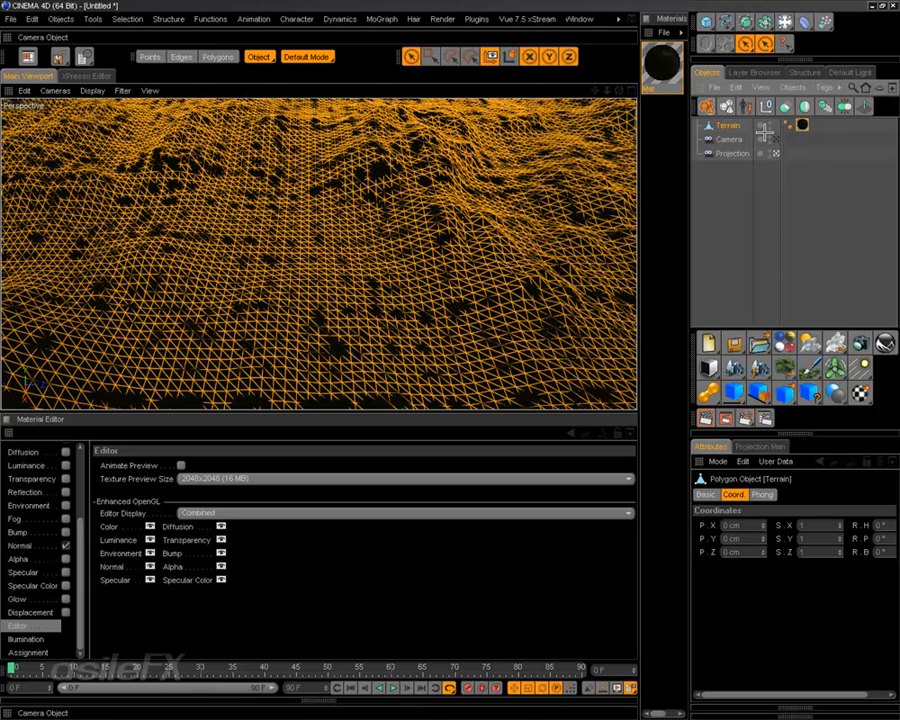
Set the Terrain texture tag's projection to Camera Mapping and assign the Projection camera to it
click(801, 125)
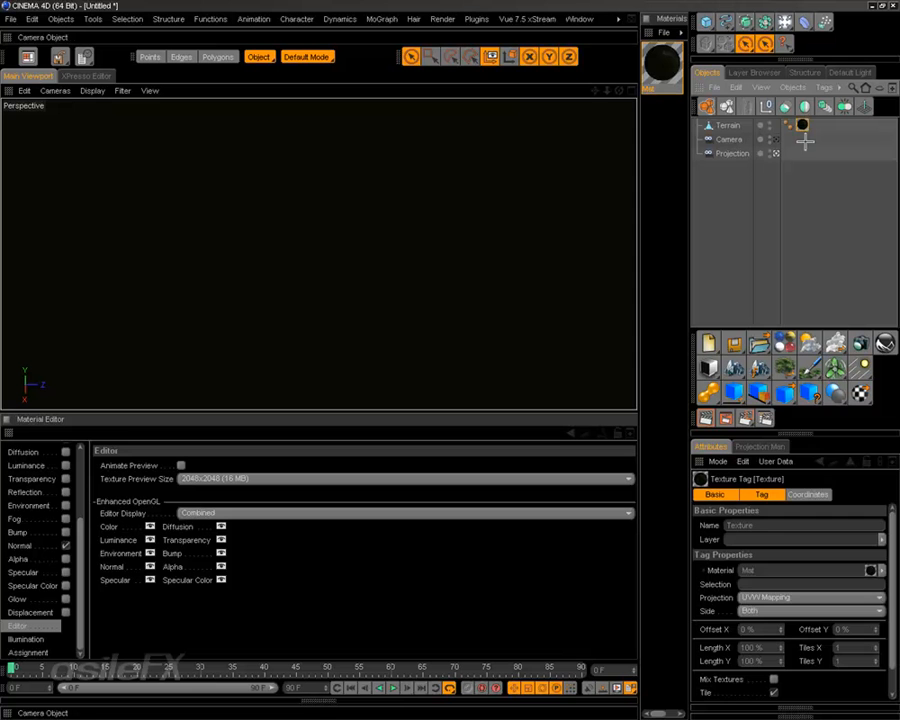
click(762, 597)
click(780, 527)
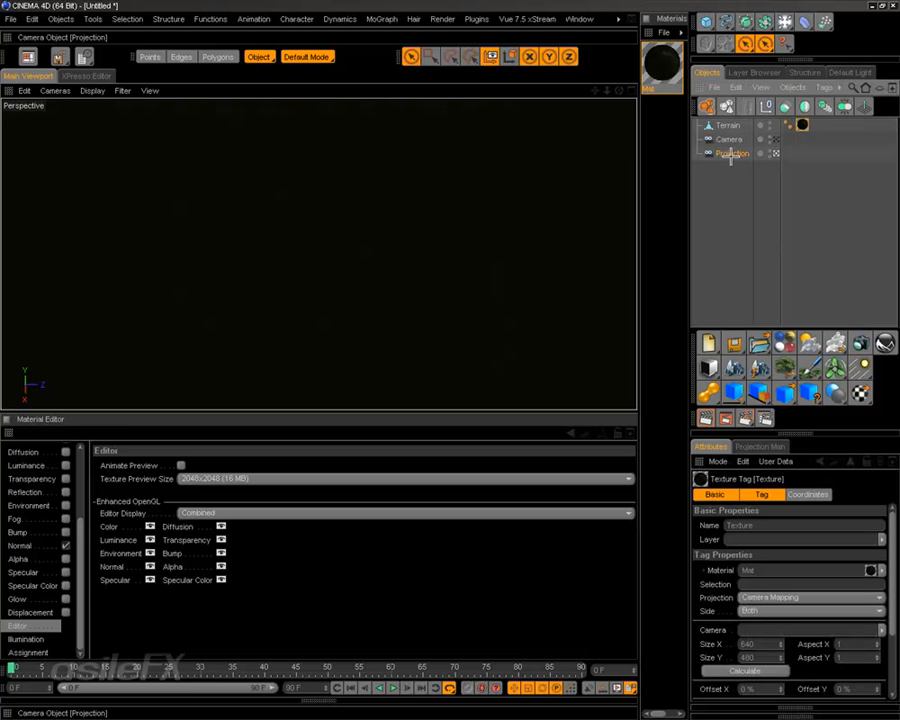
drag(733, 153, 757, 637)
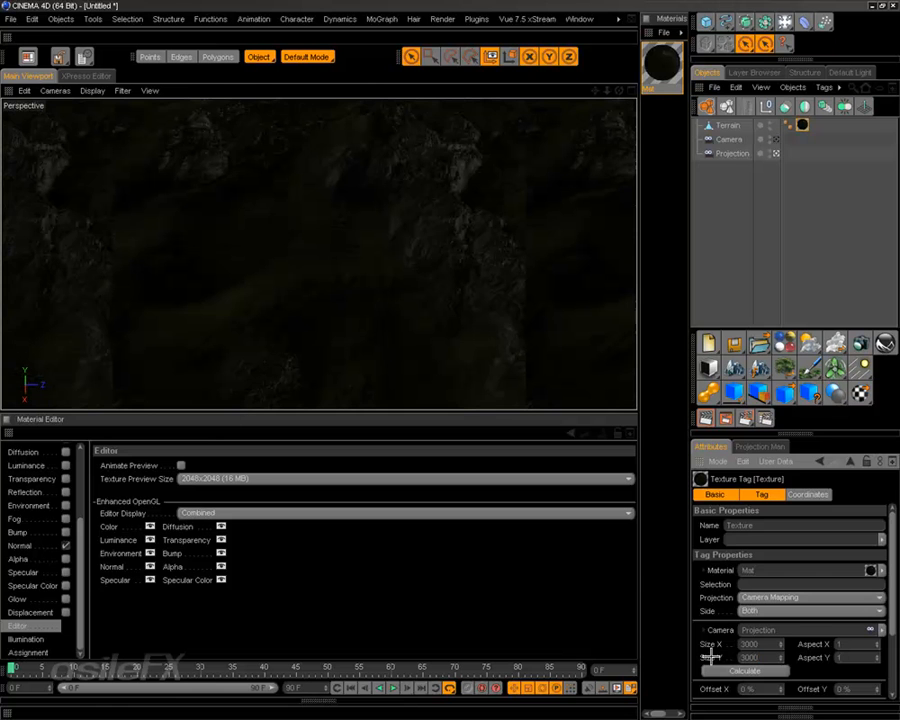
Enable Swap Y & Z (Y up) in the Mat material's Normal channel and test Flip X (Red) on and off
click(767, 208)
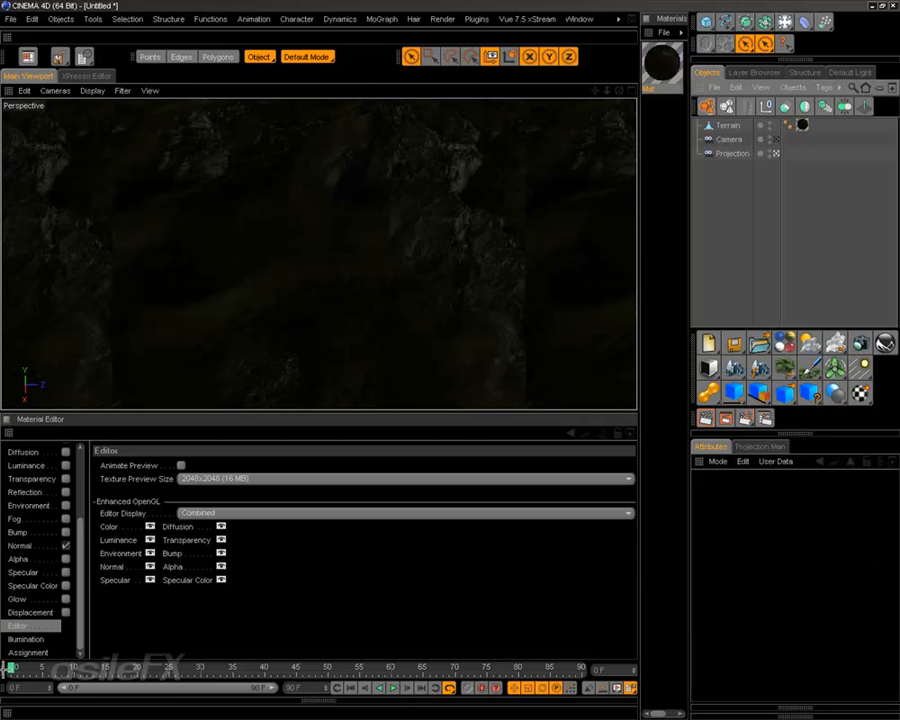
click(42, 545)
click(174, 532)
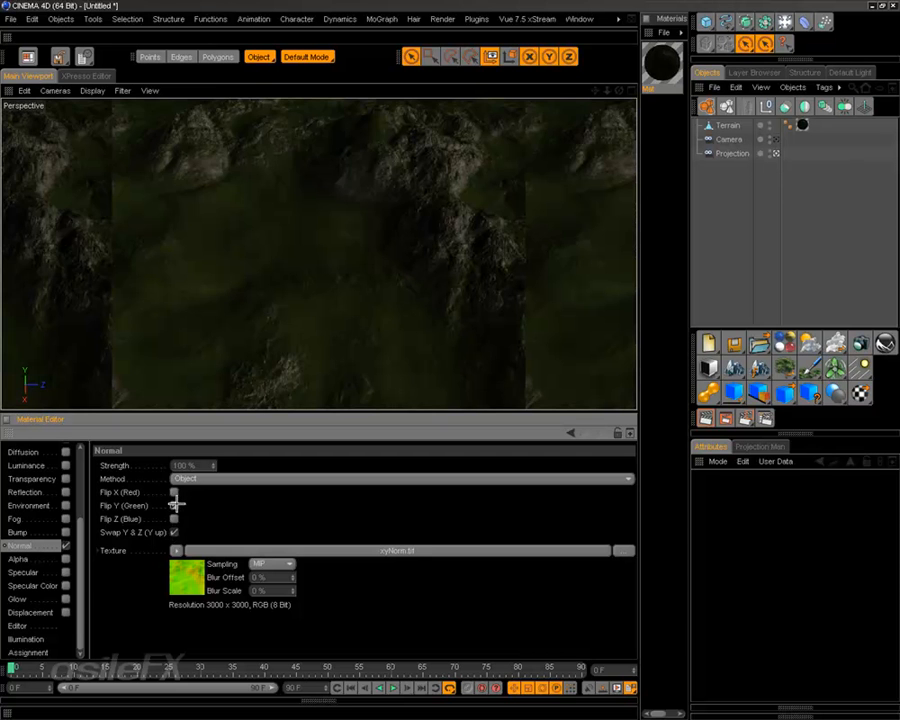
click(174, 492)
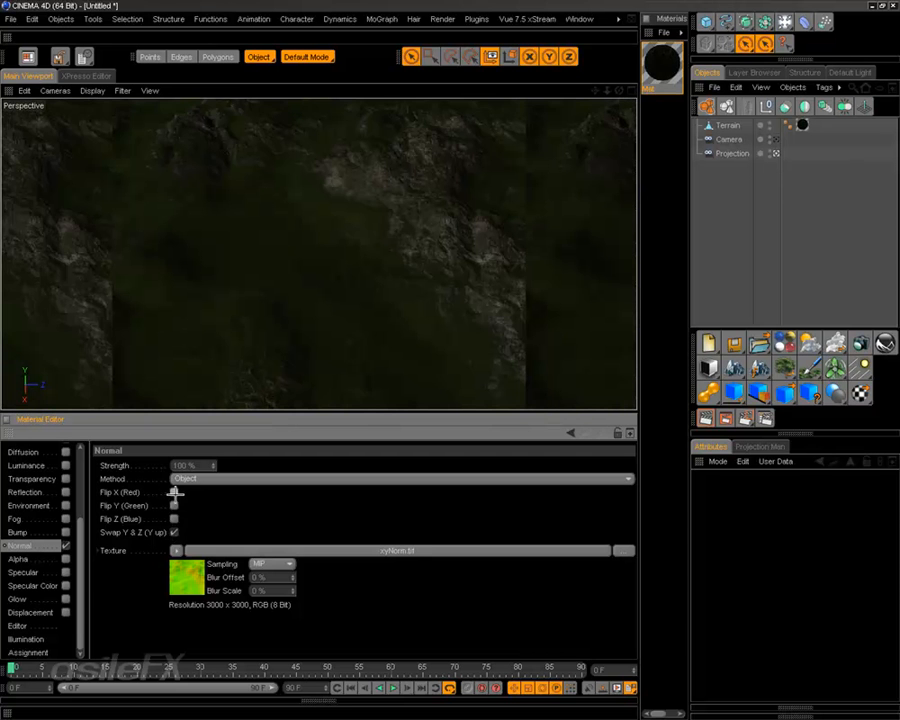
click(174, 492)
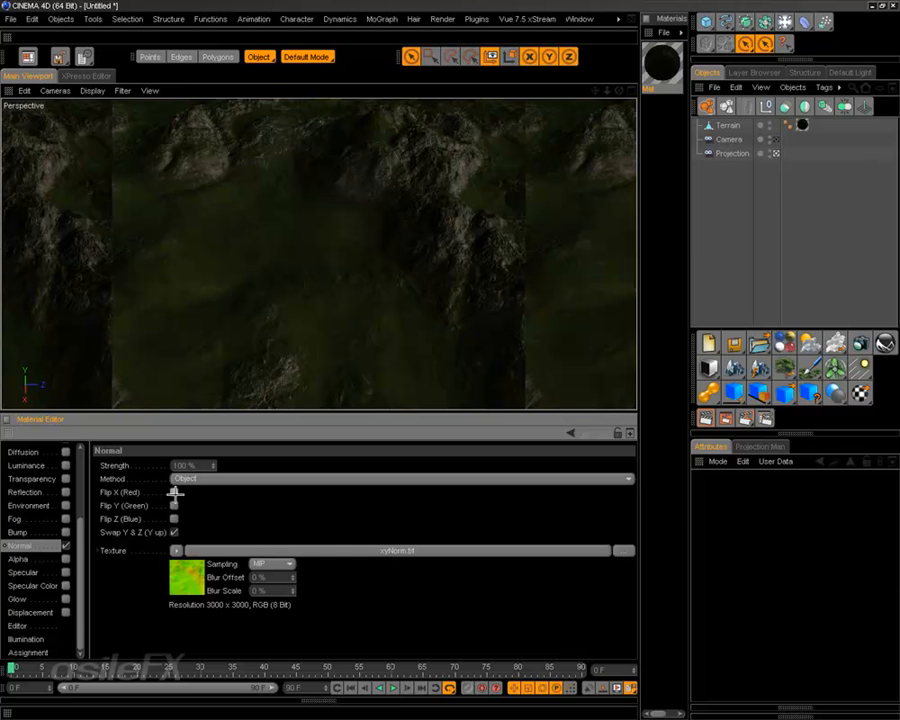
Display the Default Light preview sphere and enable Flip X (Red) for the material's normal map
click(854, 61)
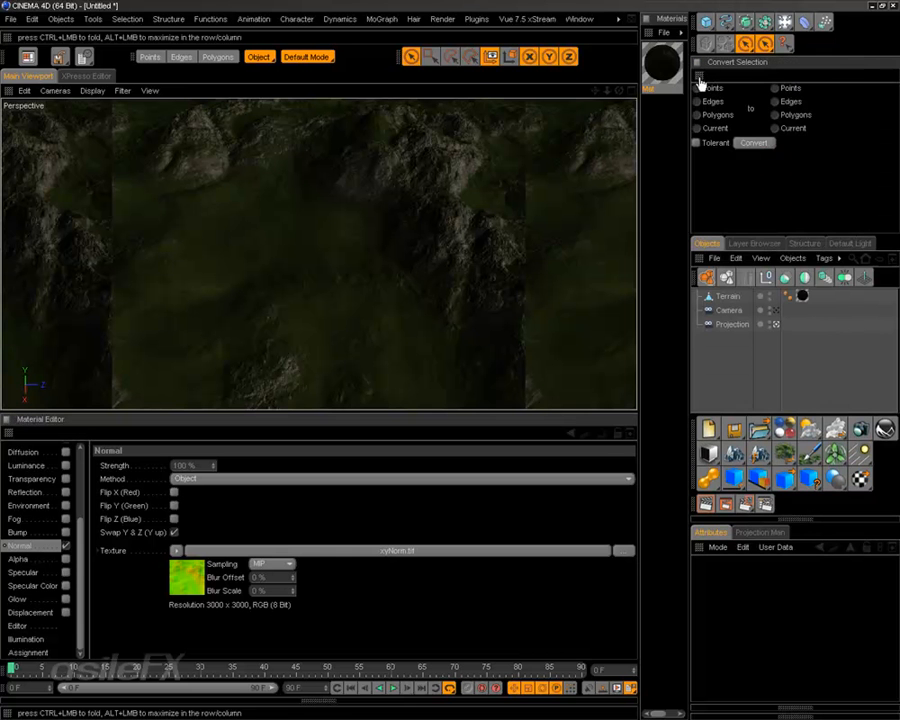
click(832, 62)
click(843, 72)
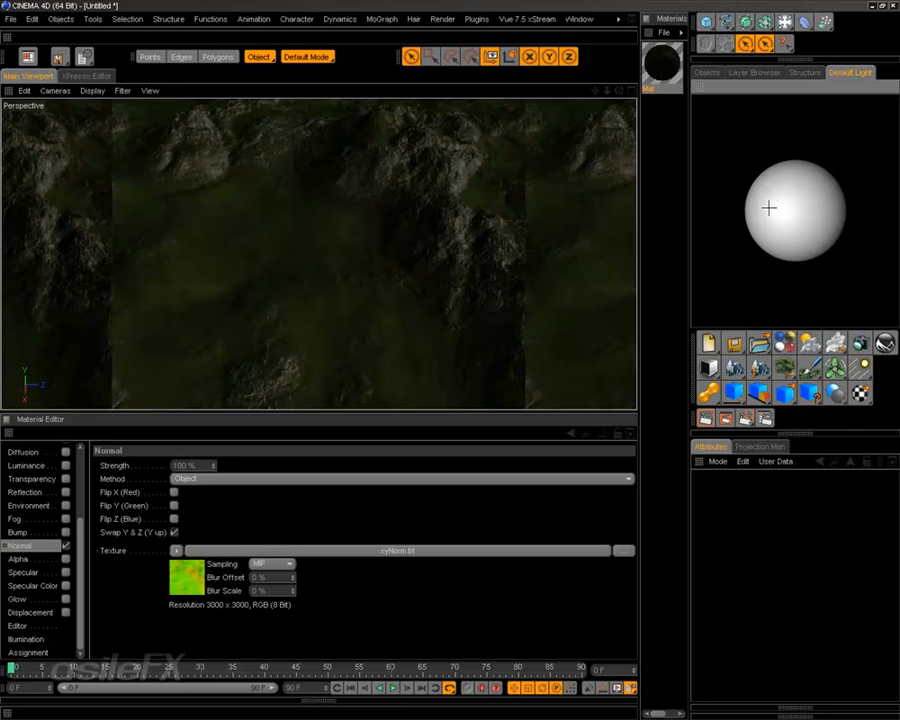
click(174, 492)
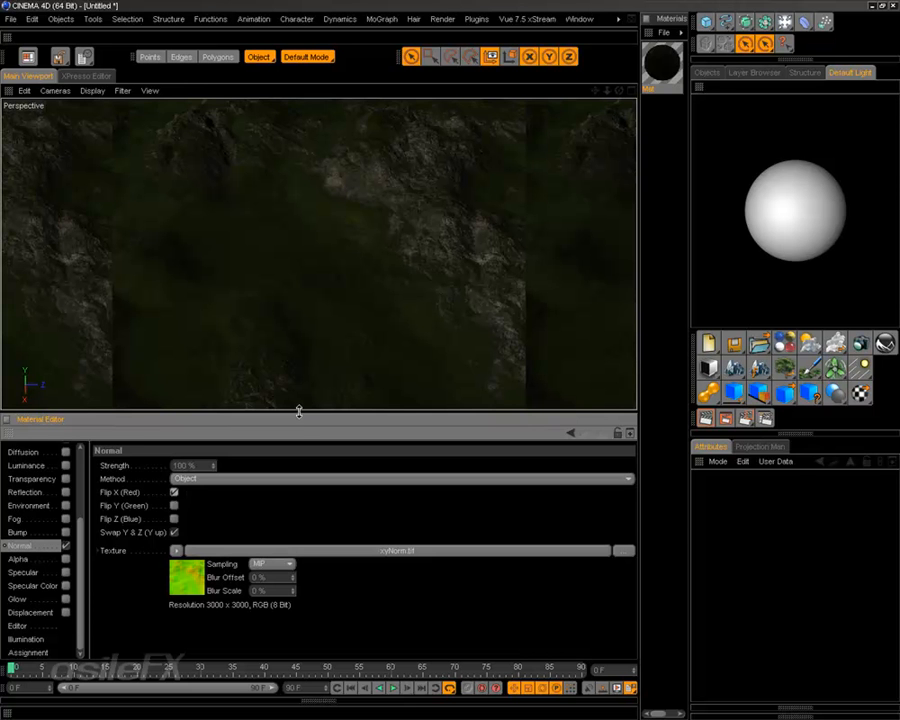
Fold away the Material Editor to enlarge the viewport and make the Camera object the active view camera
drag(298, 410, 301, 506)
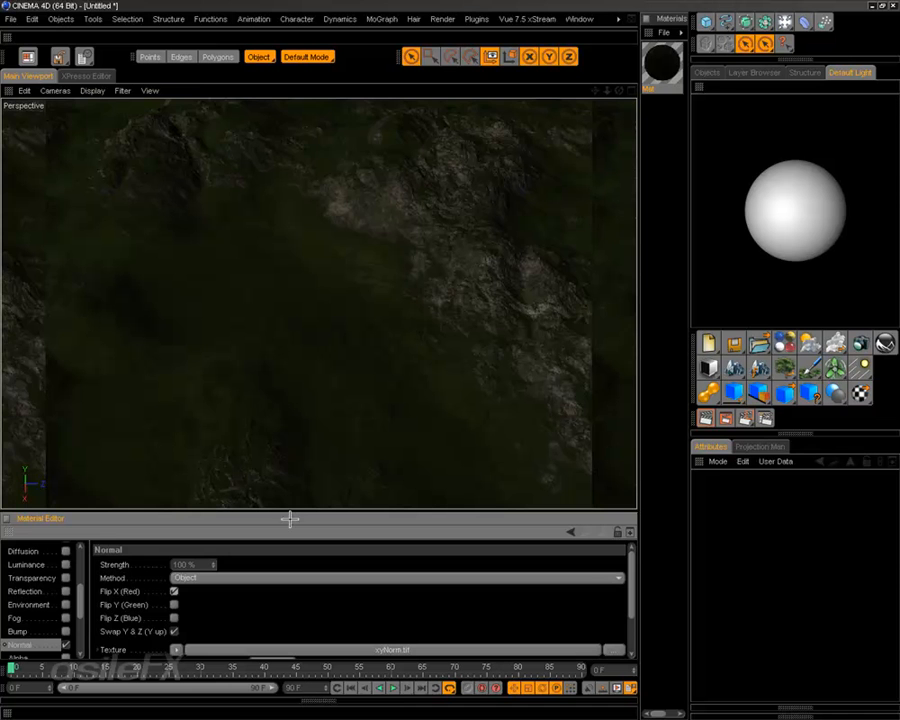
ctrl+click(10, 532)
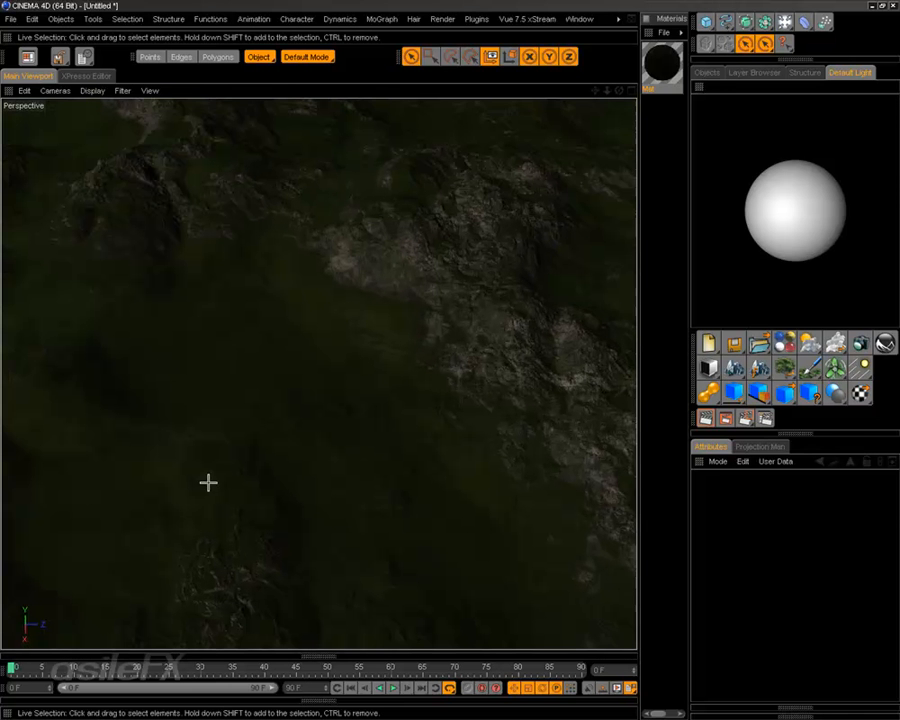
click(707, 72)
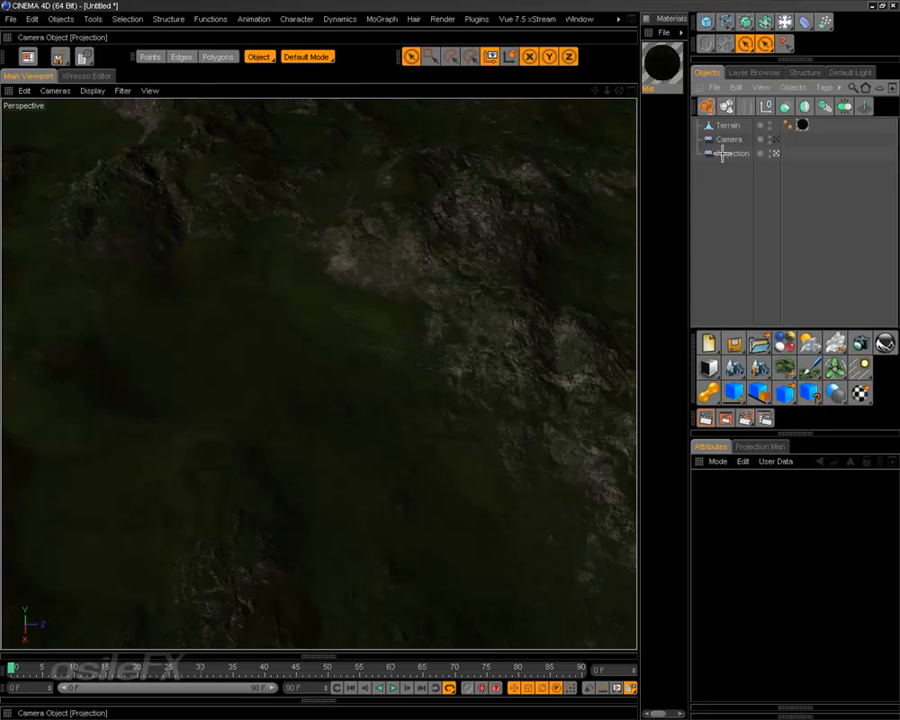
click(777, 140)
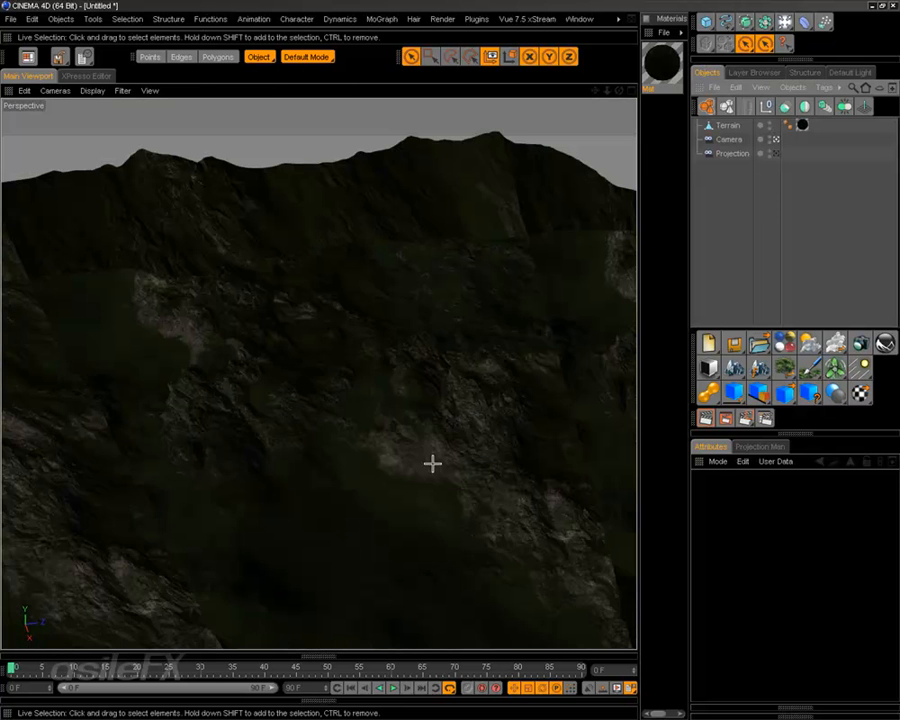
Examine the projected color and normal textures on the terrain from several angles and distances
alt+middle_drag(432, 463, 375, 250)
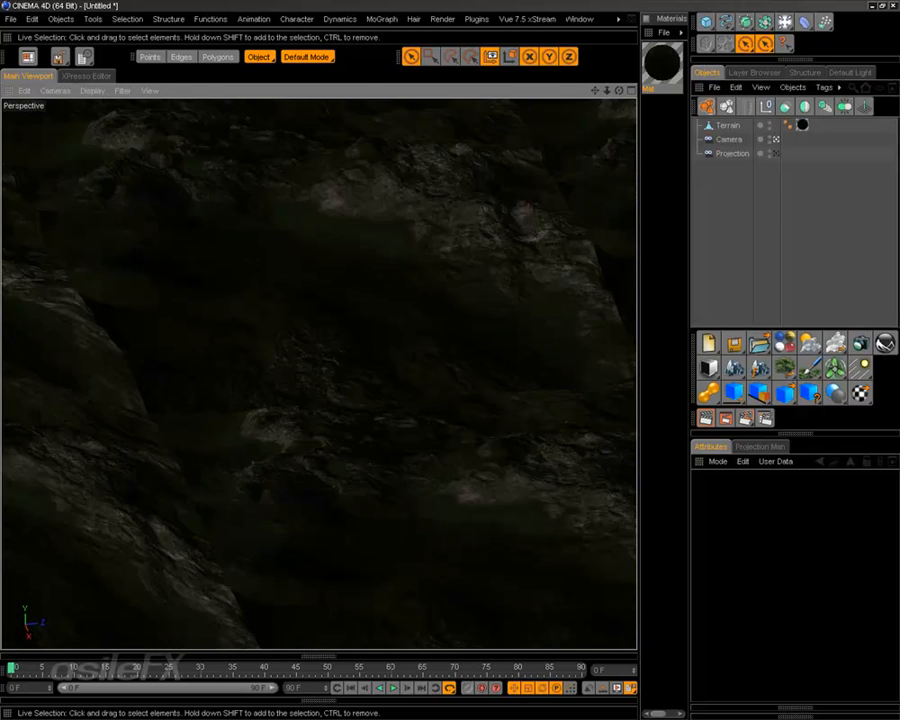
alt+middle_drag(474, 410, 474, 490)
alt+right_drag(474, 490, 476, 495)
alt+drag(482, 418, 482, 330)
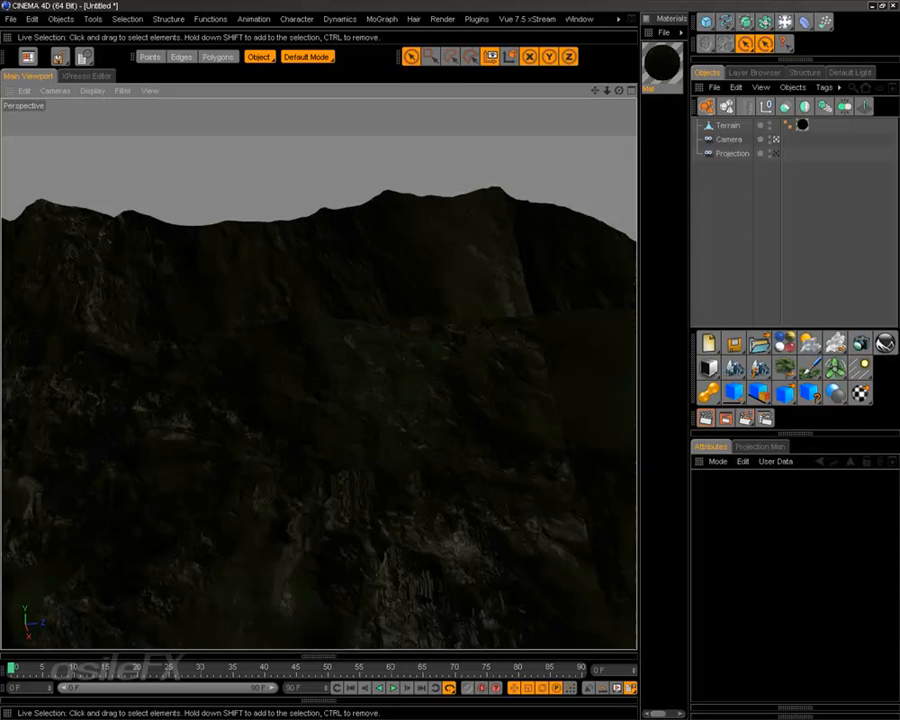
alt+middle_drag(482, 420, 240, 240)
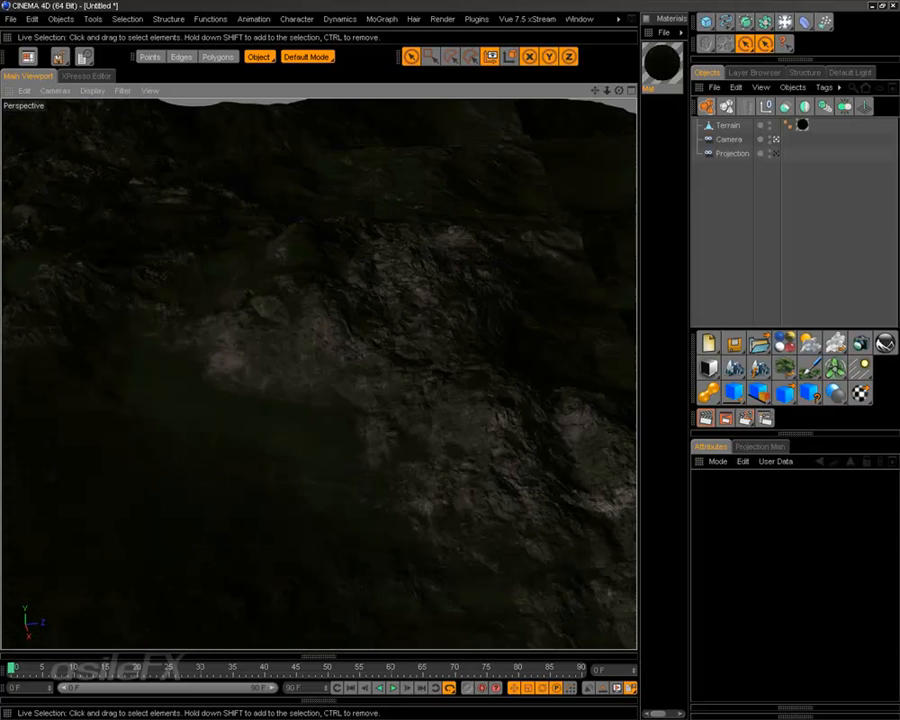
alt+middle_drag(449, 414, 484, 394)
alt+drag(484, 394, 515, 530)
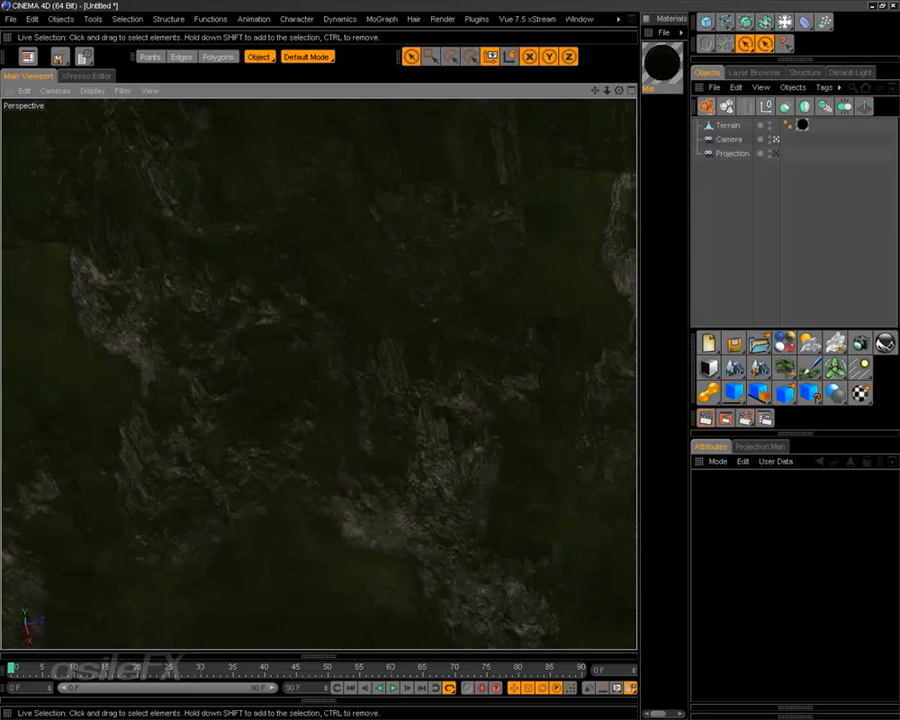
alt+drag(448, 420, 448, 387)
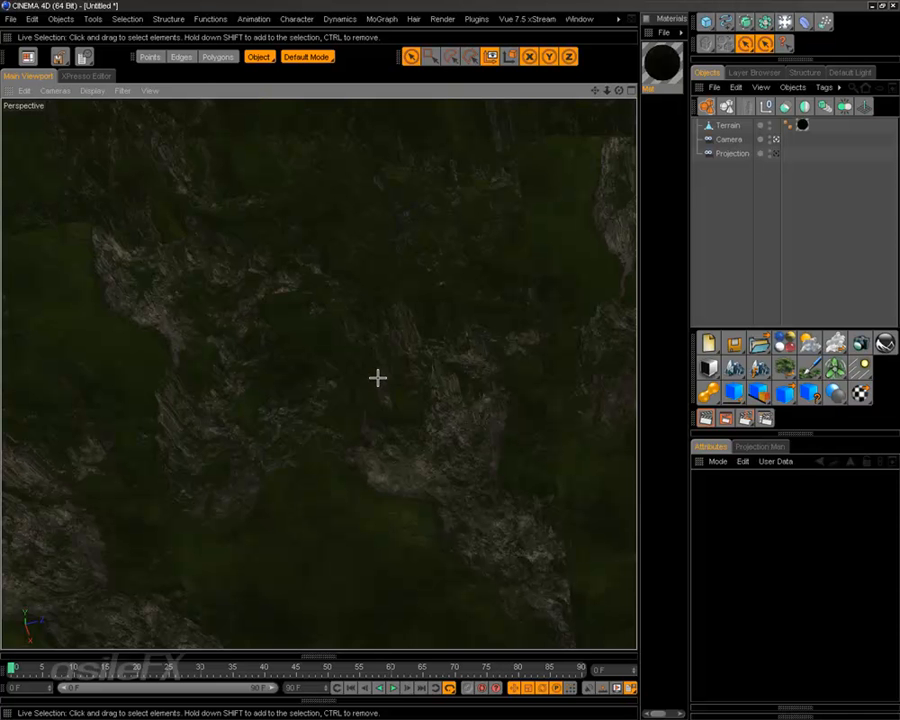
alt+drag(400, 392, 418, 321)
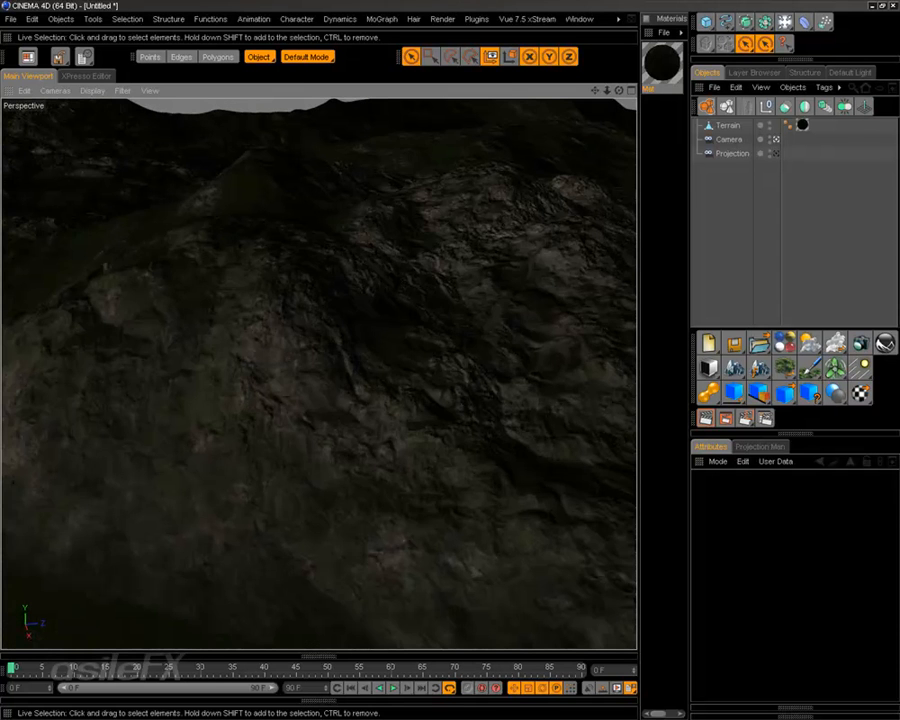
scroll(460, 424, down, 3)
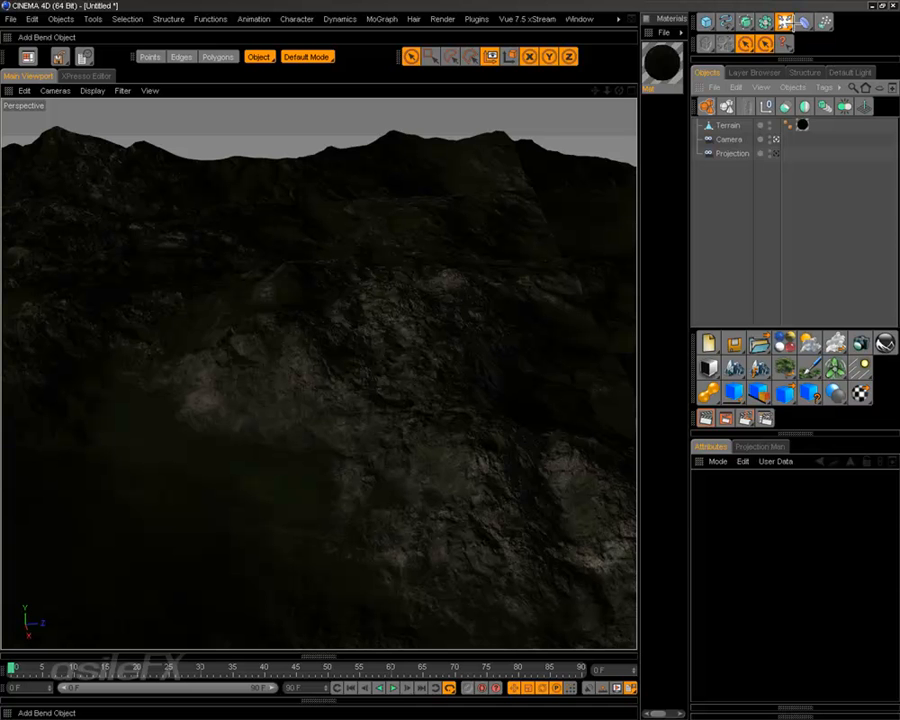
Add an infinite light to the scene
drag(785, 21, 740, 38)
scroll(468, 348, down, 3)
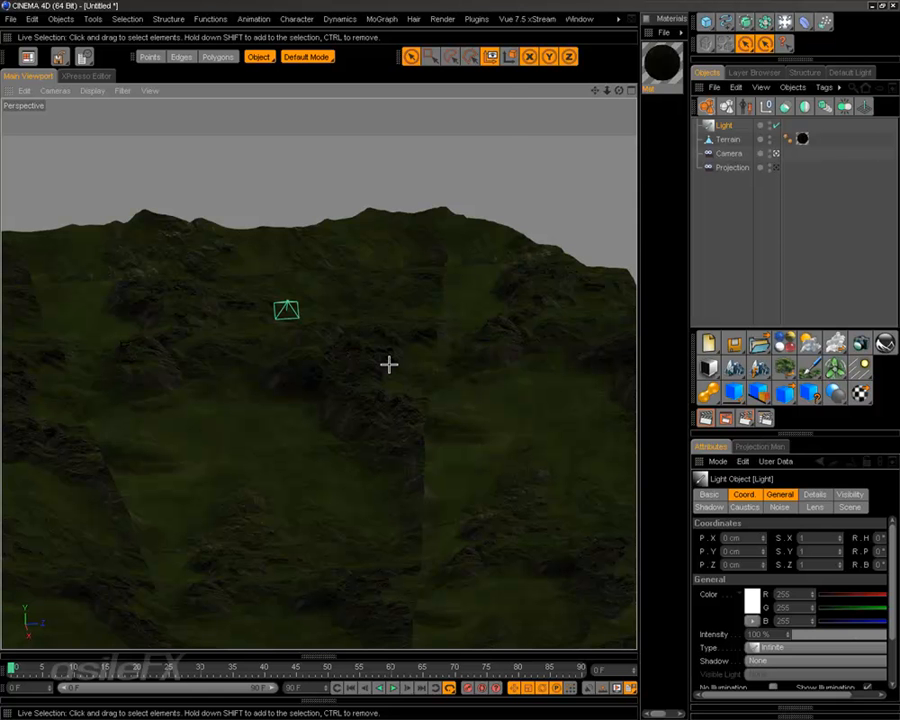
drag(785, 21, 752, 222)
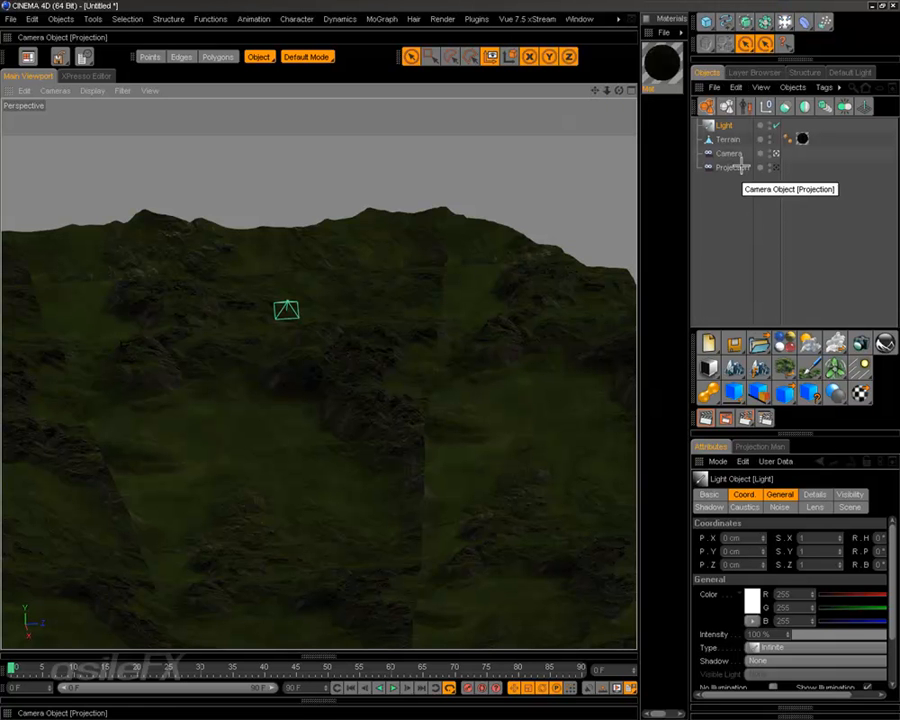
Move the infinite light along Z to about 101313 cm and along X to about 84665 cm, over the terrain
alt+right_drag(441, 372, 321, 419)
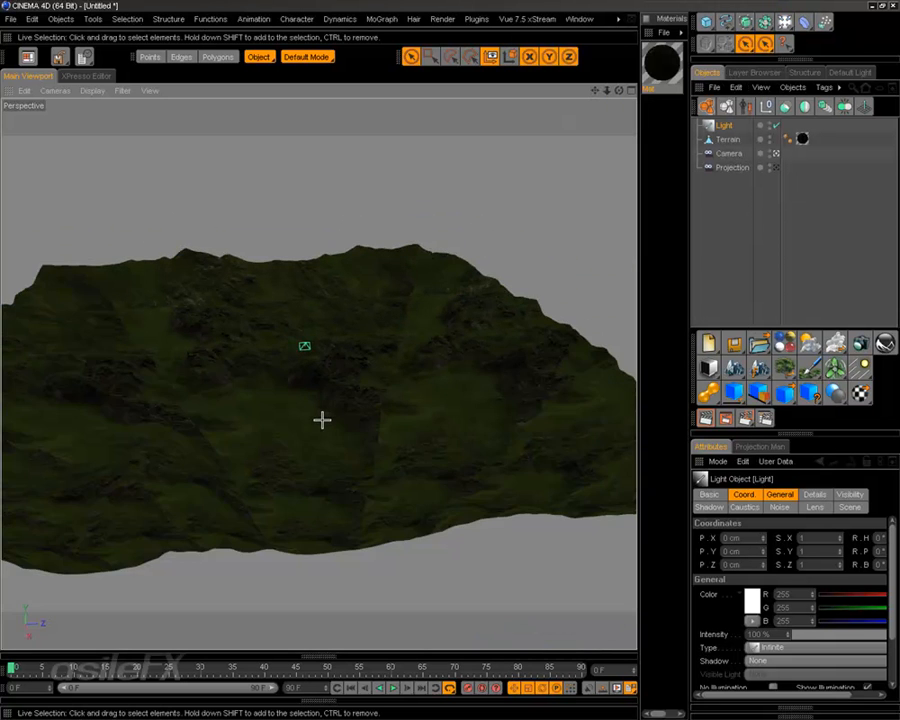
scroll(322, 420, up, 3)
alt+drag(335, 361, 370, 400)
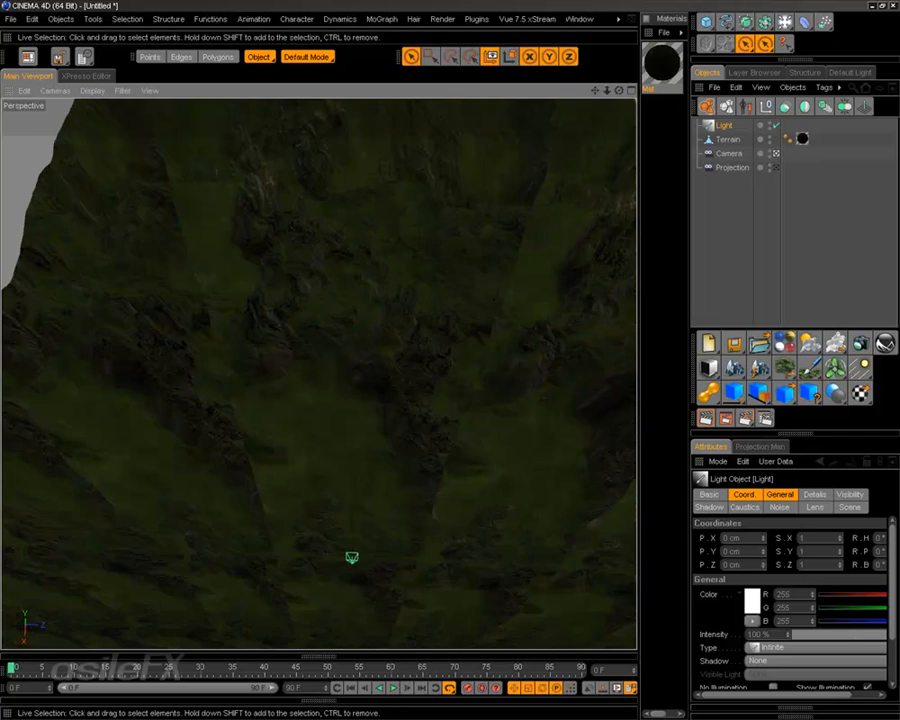
scroll(280, 405, down, 6)
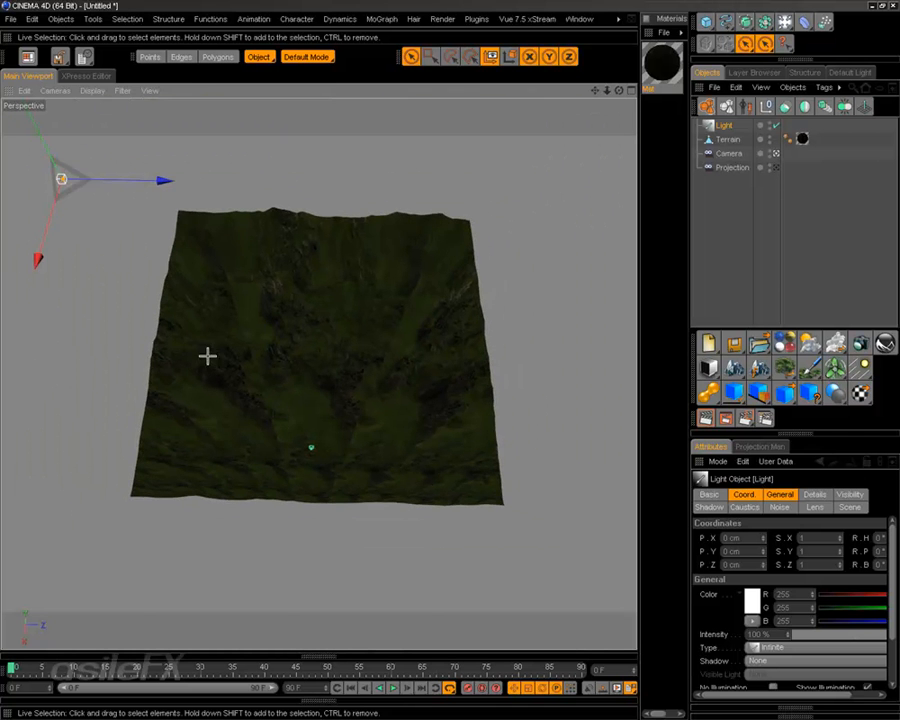
alt+middle_drag(214, 265, 215, 235)
drag(226, 208, 201, 242)
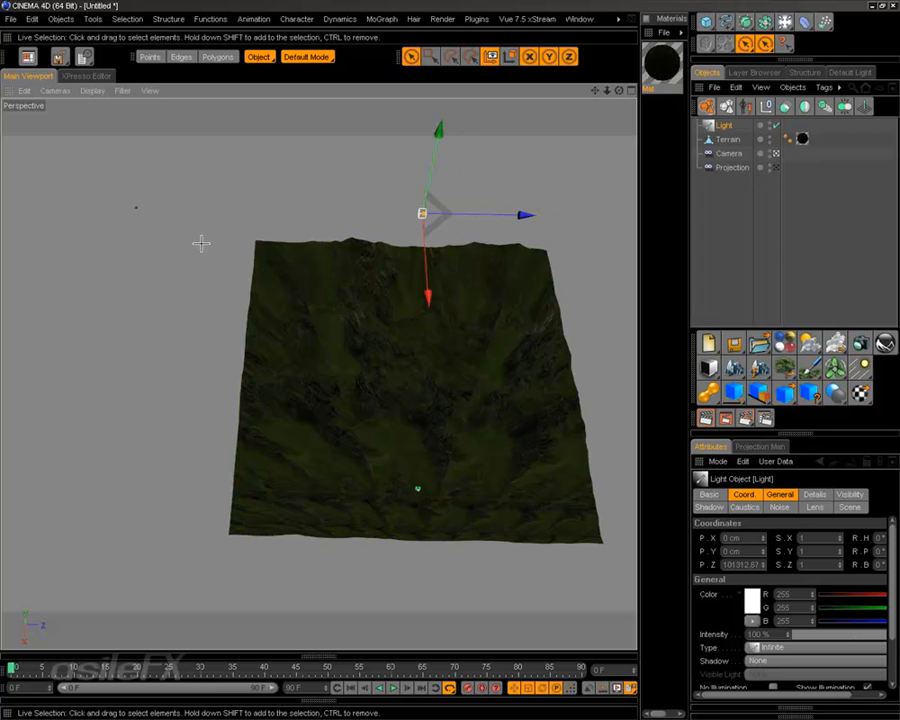
drag(422, 257, 440, 263)
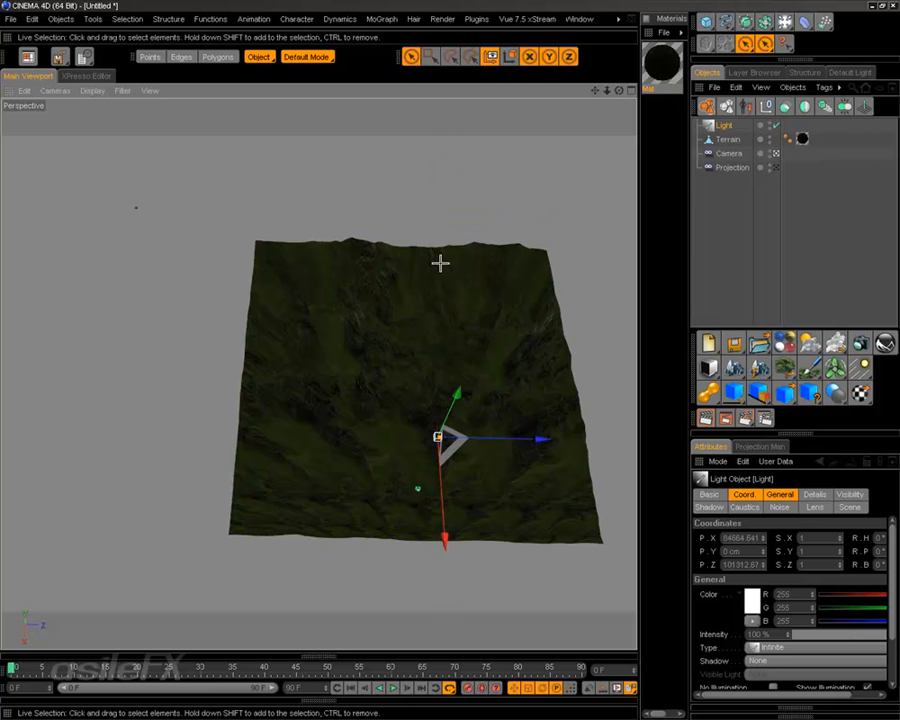
alt+middle_drag(478, 378, 416, 301)
scroll(495, 384, up, 7)
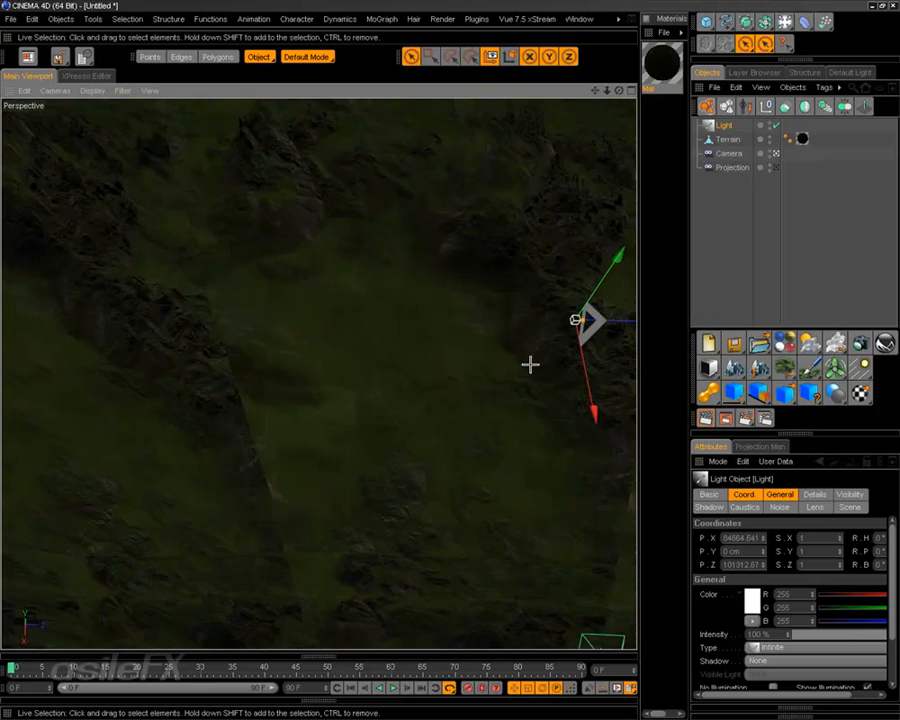
Rotate the infinite light and move it over the grassy valley beside the rocky ridge
alt+middle_drag(530, 364, 300, 342)
alt+right_drag(547, 332, 237, 357)
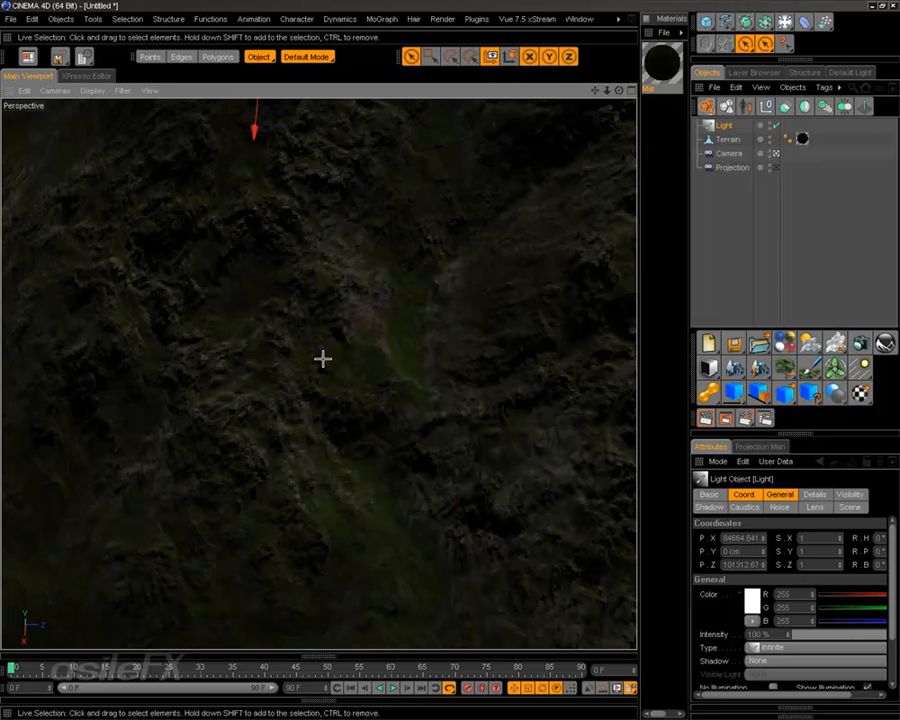
key(ctrl+shift+z)
key(ctrl+shift+z)
key(r)
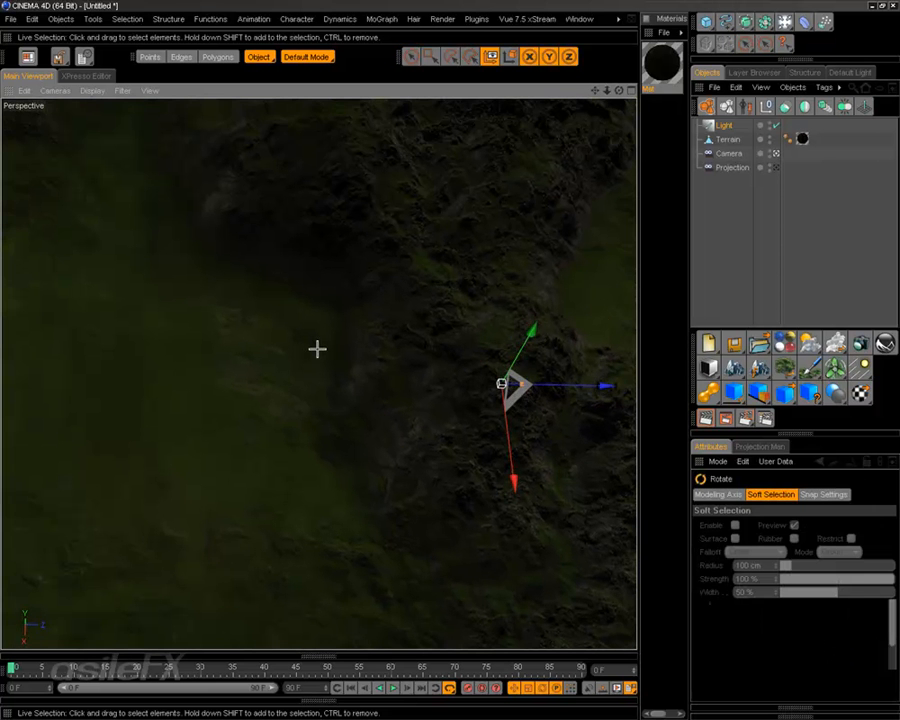
drag(498, 356, 557, 382)
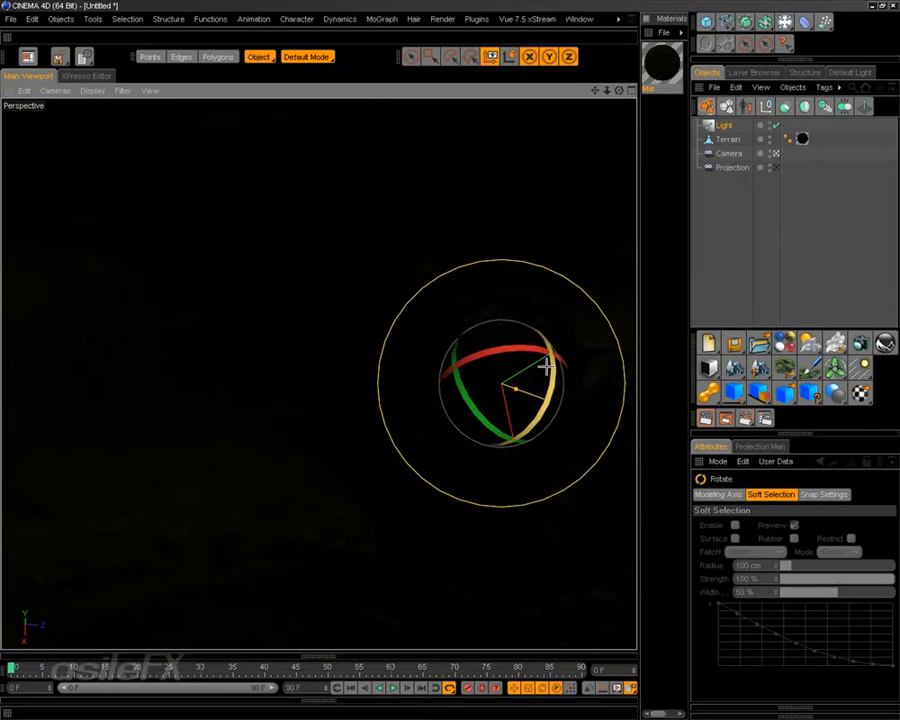
drag(505, 350, 483, 352)
key(e)
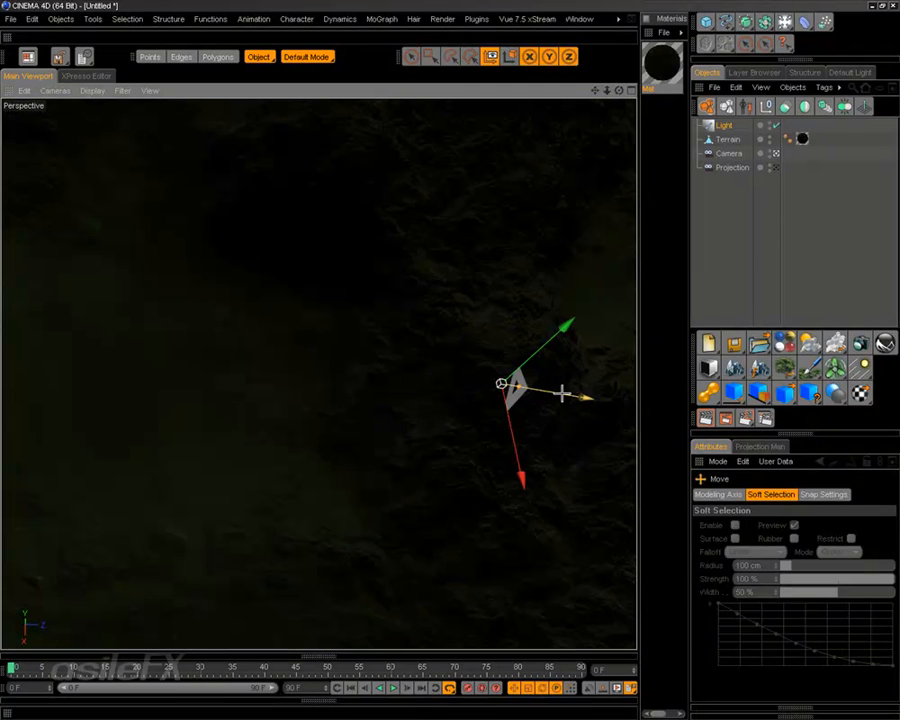
drag(562, 392, 352, 356)
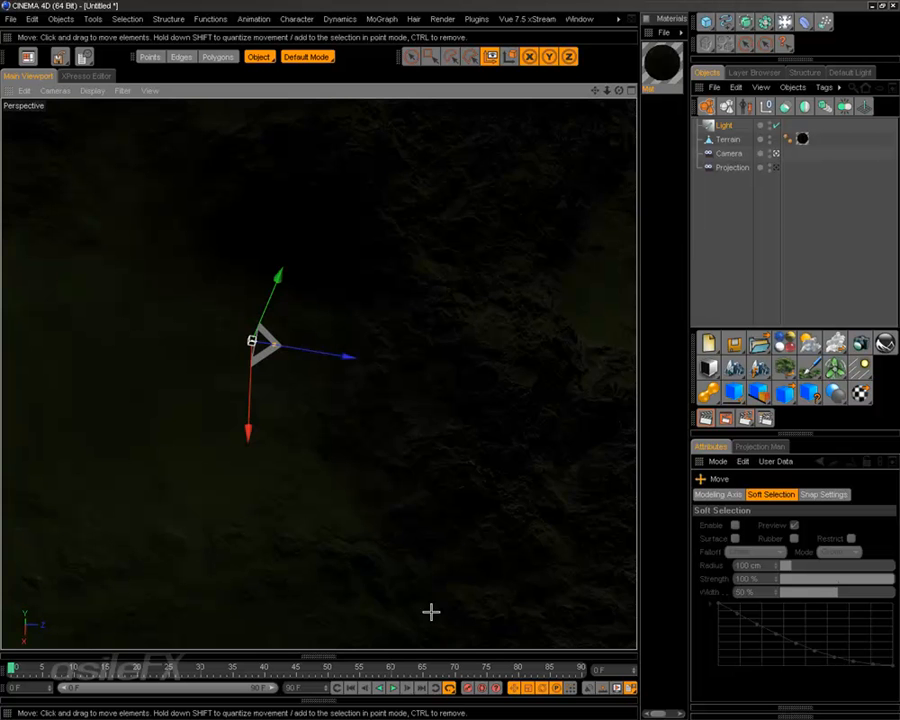
Set the terrain material's Normal channel to flip only Z (Blue), with Flip X, Flip Y and Swap Y & Z off
click(327, 661)
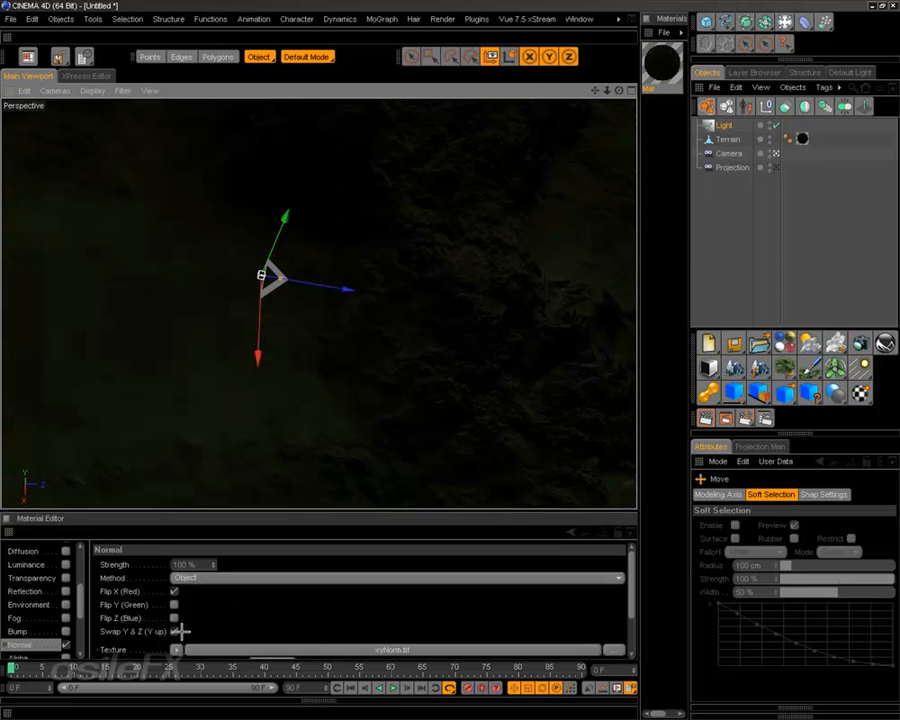
click(175, 631)
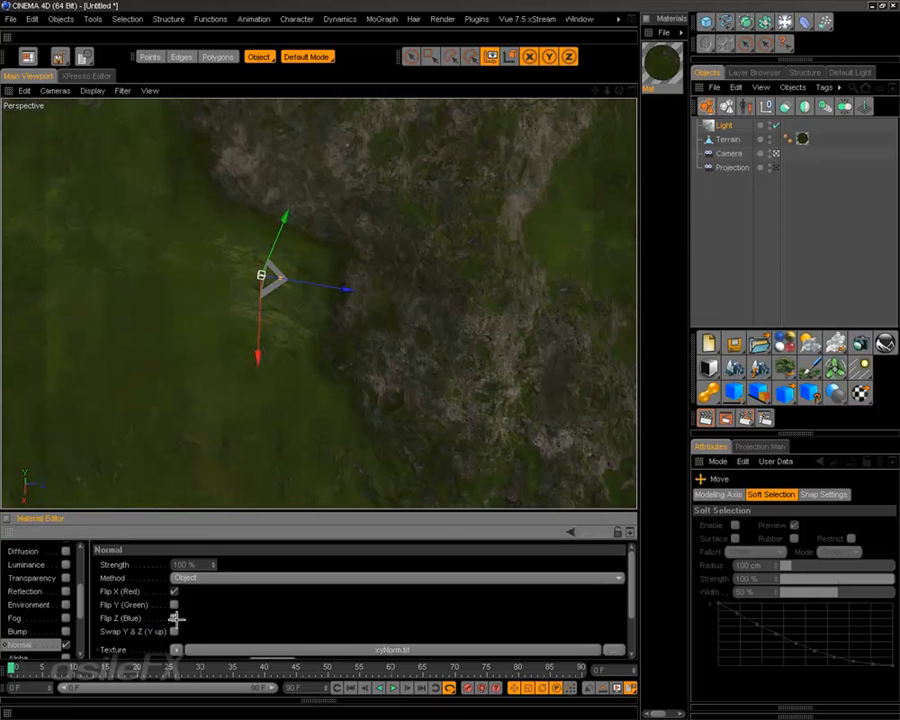
click(174, 604)
click(174, 591)
click(174, 618)
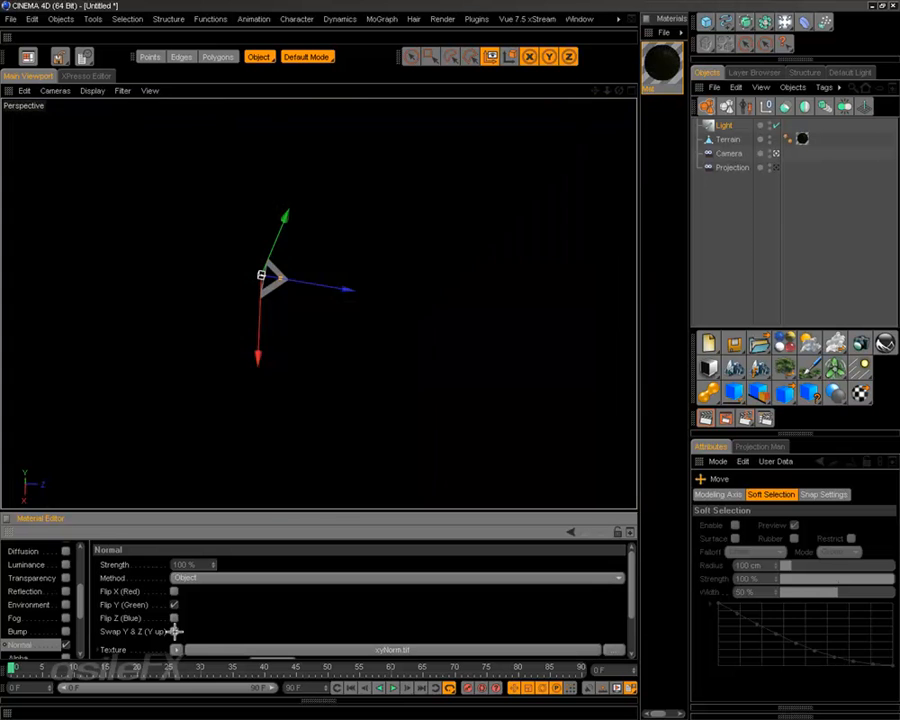
click(175, 631)
click(175, 617)
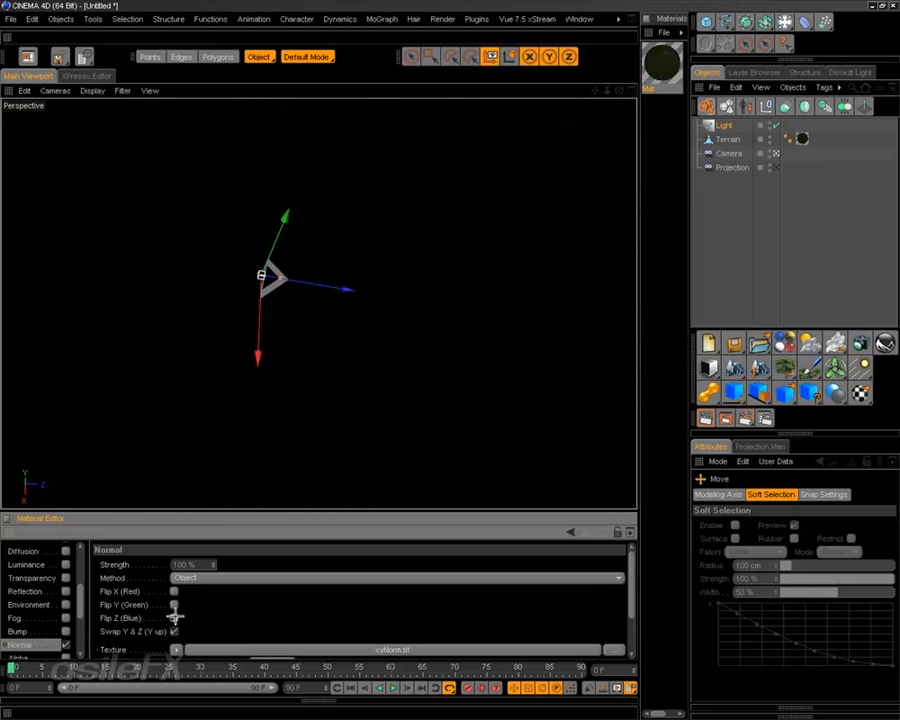
click(174, 591)
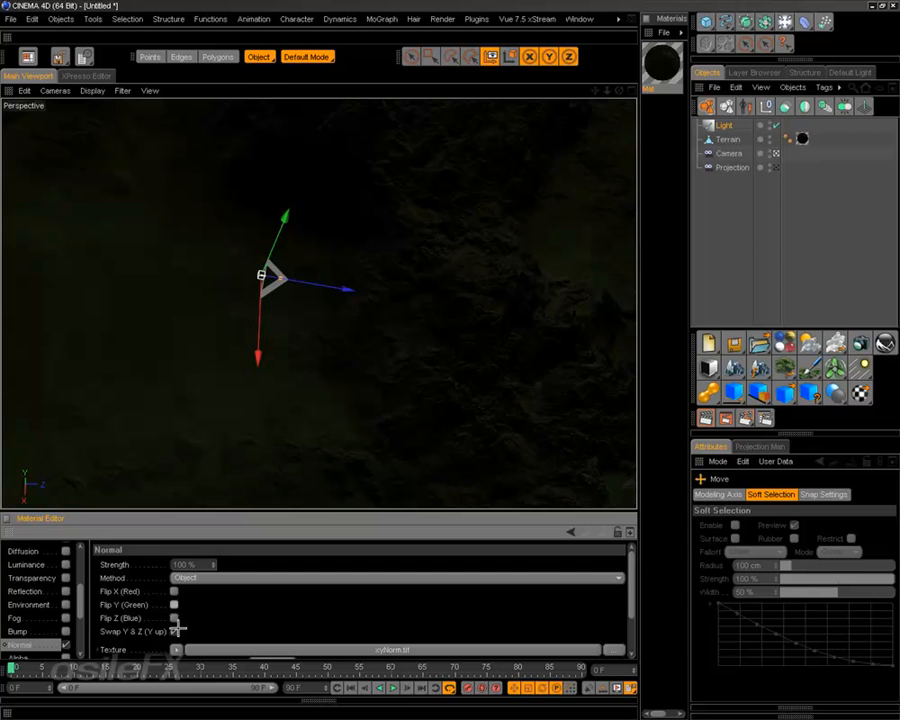
click(176, 618)
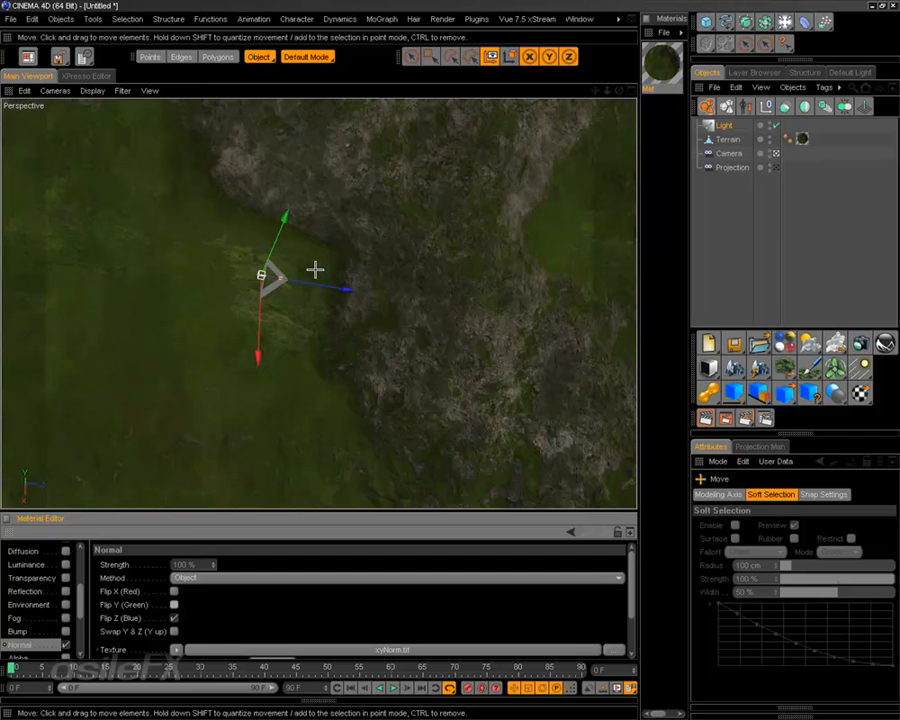
Rotate the infinite light so it rakes across the rocky slope
key(r)
drag(265, 331, 291, 257)
drag(277, 313, 256, 300)
Test Flip X on the normal map, leave it off and enable Flip Y (Green)
click(175, 590)
click(175, 591)
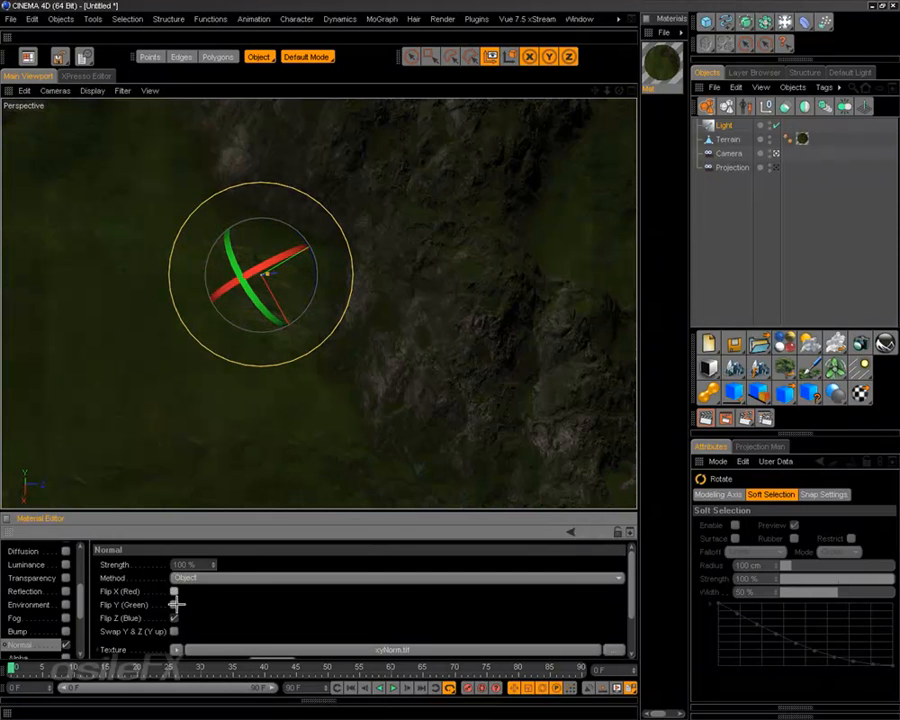
click(175, 603)
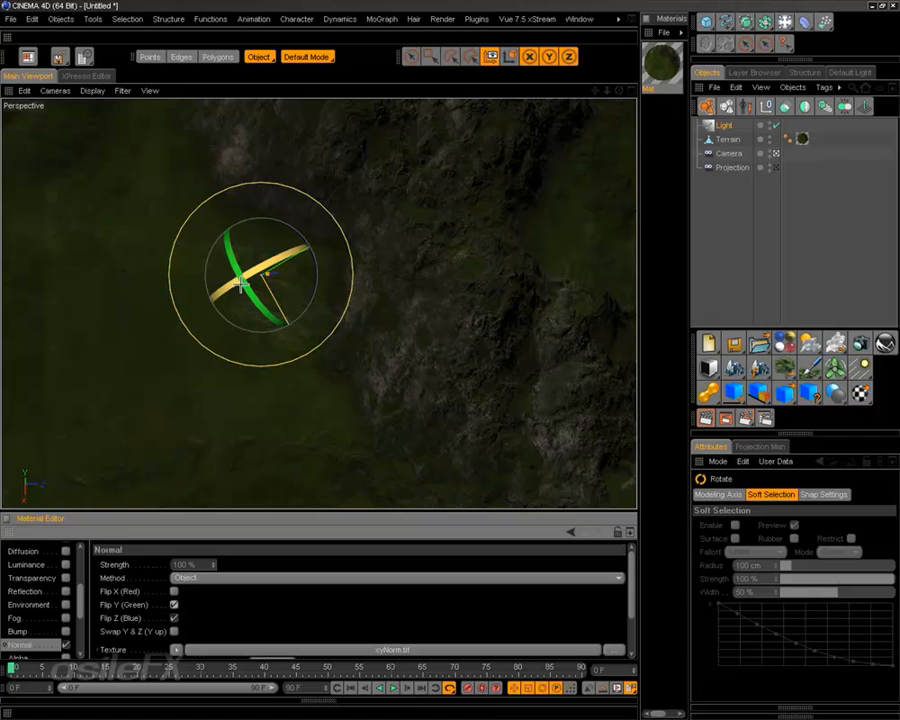
Readjust the light's rotation and check the terrain's shading from a low side view
drag(233, 242, 236, 245)
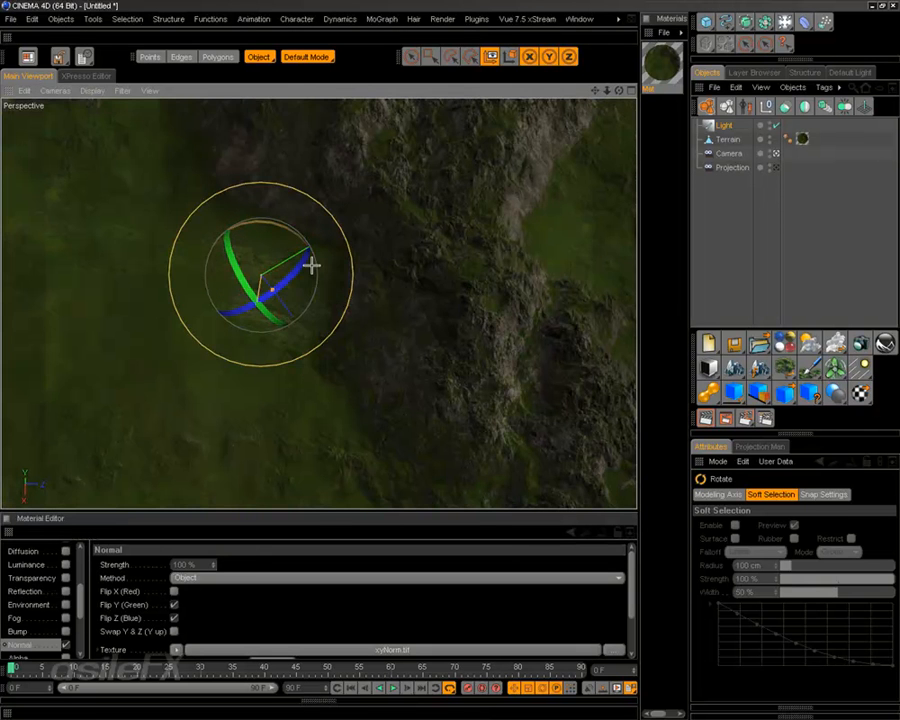
alt+drag(311, 265, 404, 337)
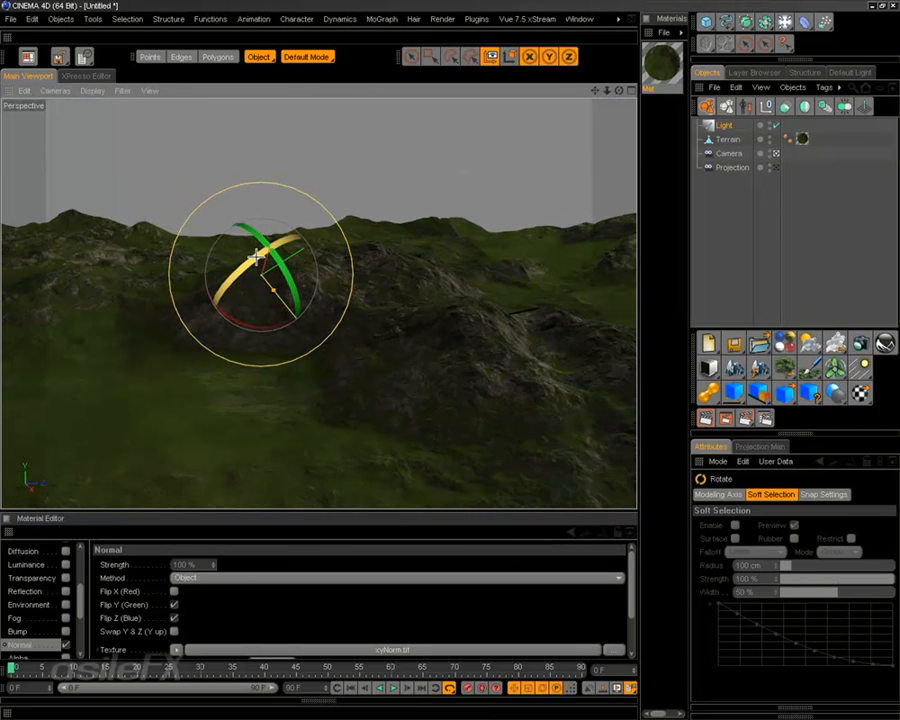
mouse_move(281, 262)
mouse_down()
mouse_move(304, 316)
mouse_move(296, 322)
mouse_move(281, 262)
mouse_up()
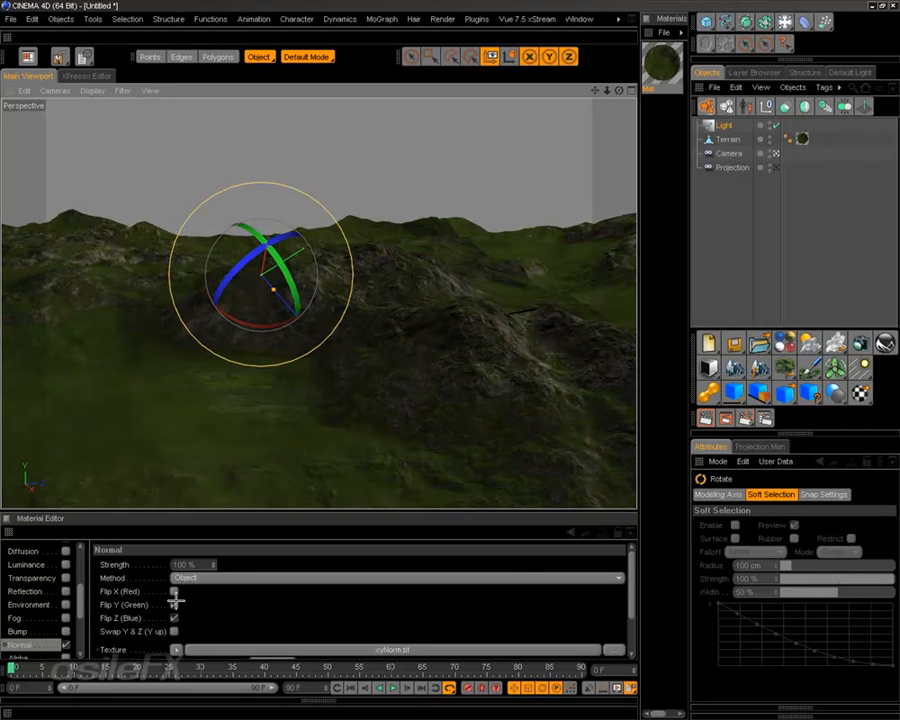
Try Swap Y & Z and other axis flip combinations on the terrain's normal map
click(175, 631)
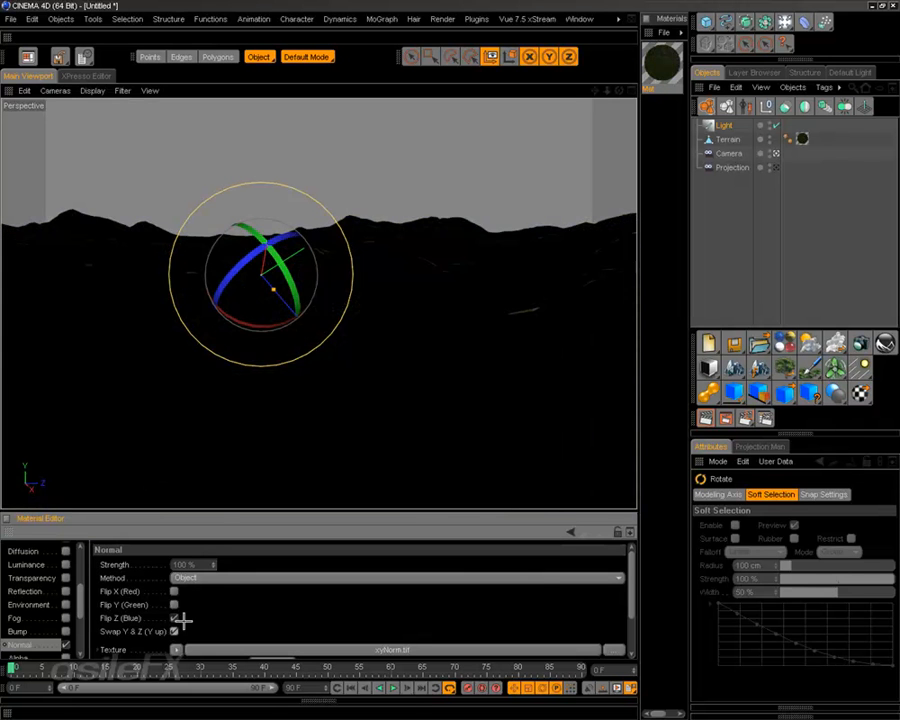
click(175, 631)
click(174, 591)
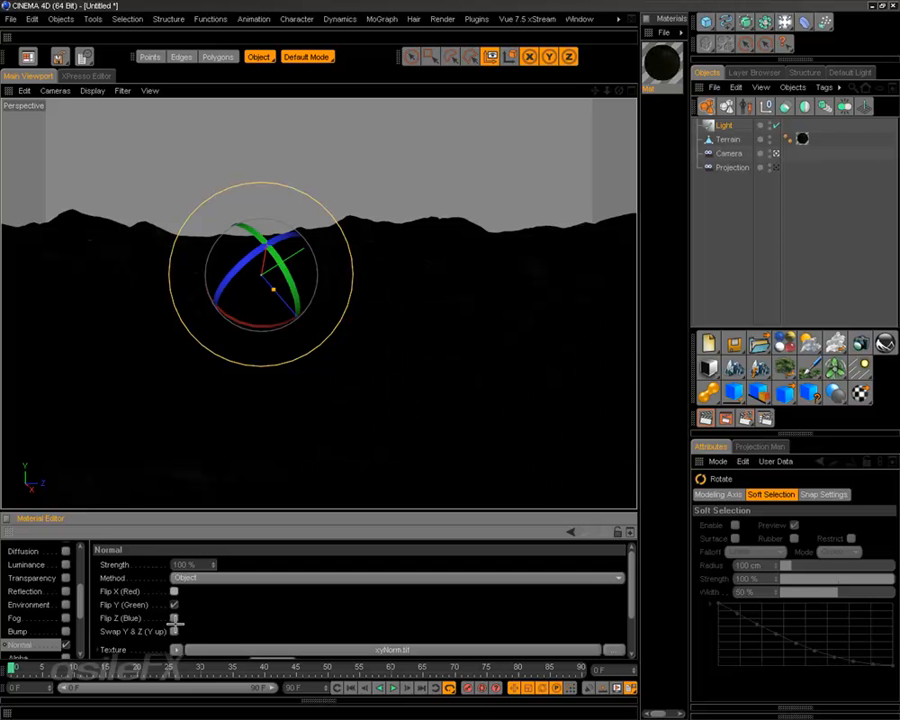
click(174, 618)
Rotate the light over the rocky hillside, turning it about -49° around its green axis
drag(280, 262, 301, 286)
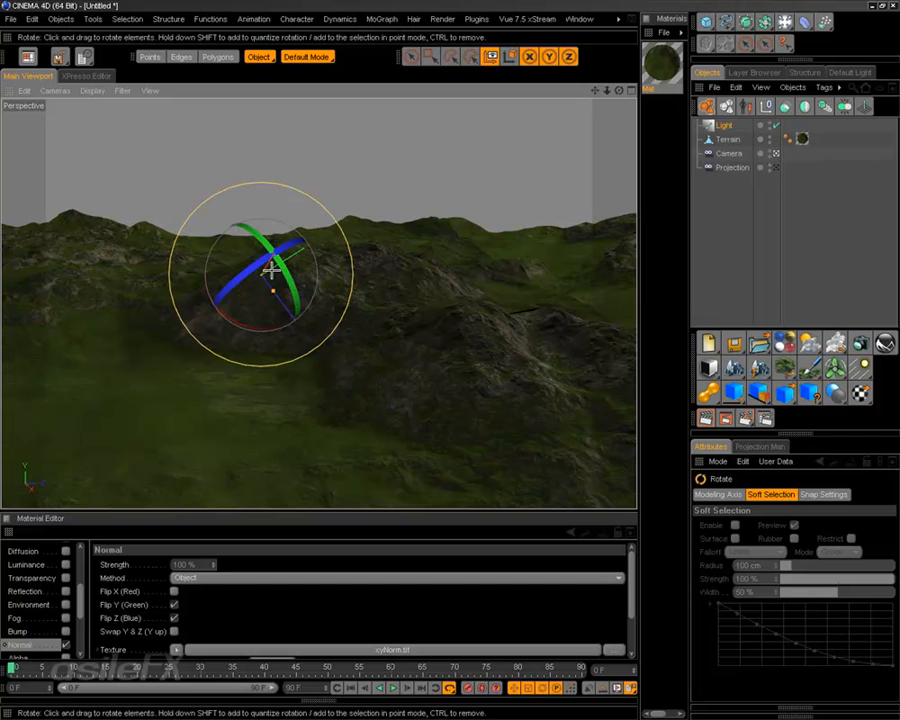
drag(209, 255, 370, 372)
alt+middle_drag(313, 328, 361, 369)
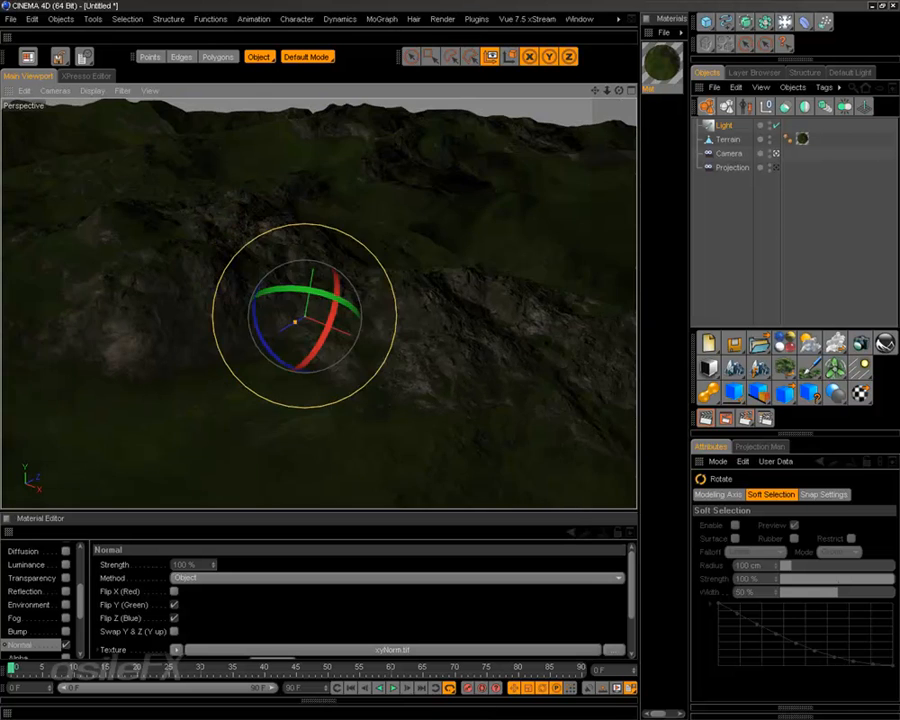
alt+middle_drag(313, 302, 348, 307)
drag(364, 334, 297, 291)
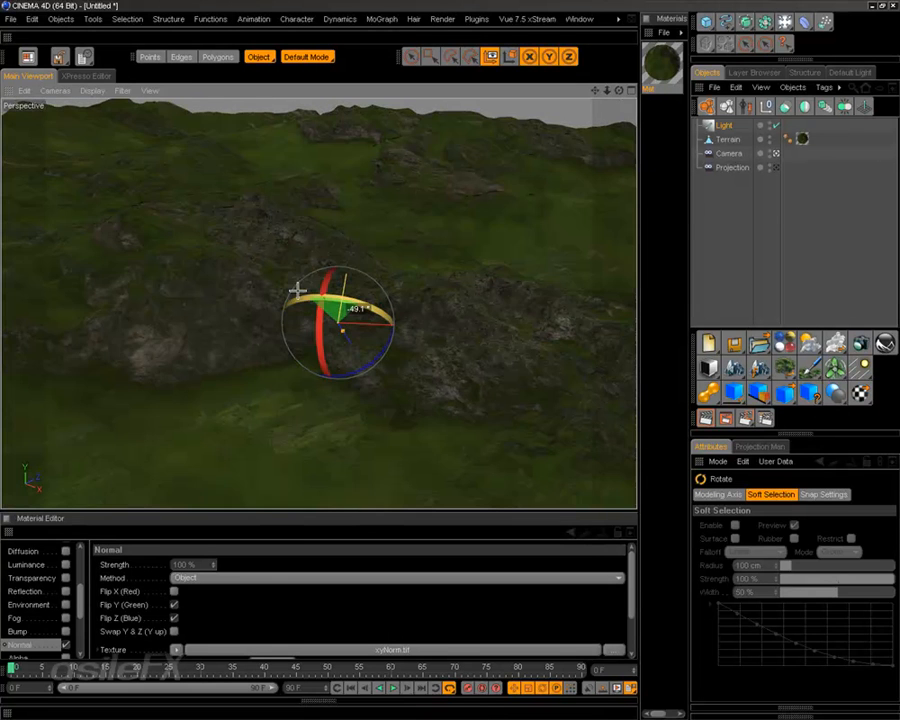
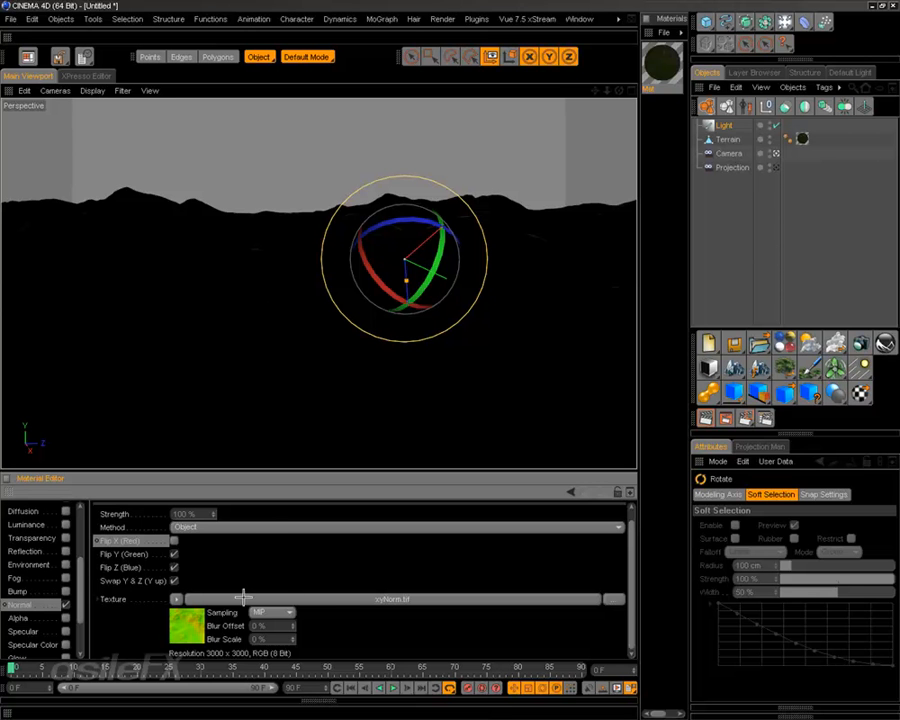
Load xyz_Norm.tif as the Normal channel texture, copying it to the document location, and keep the Object method
click(172, 599)
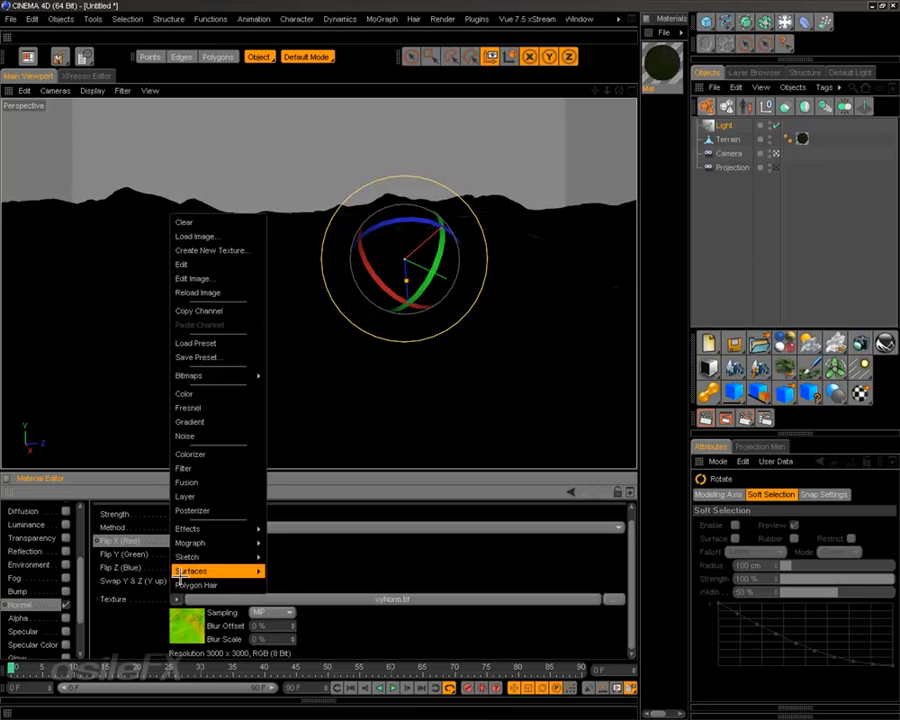
click(205, 235)
double_click(135, 137)
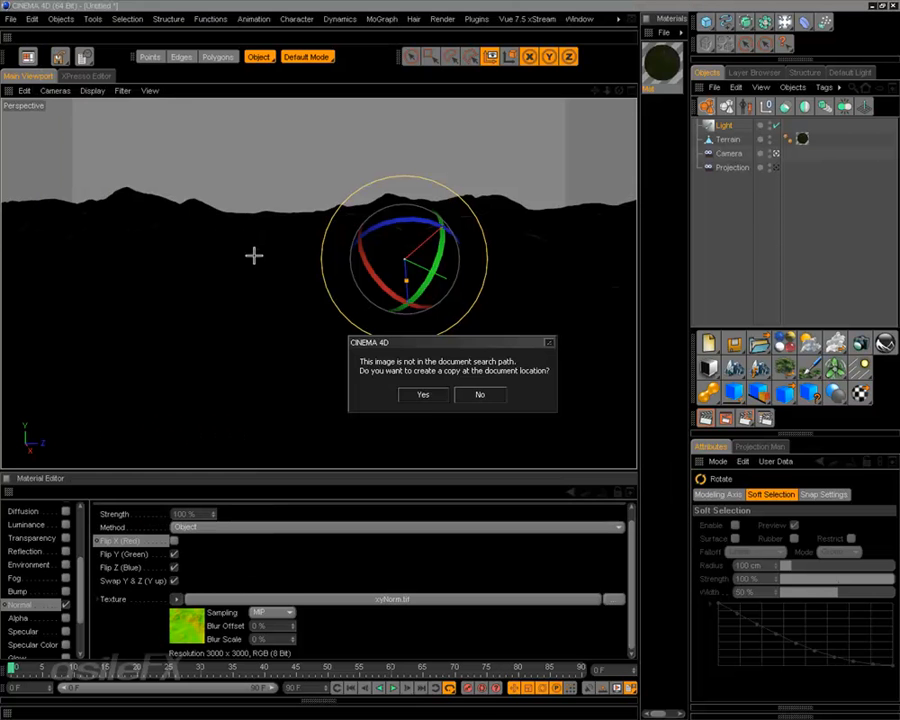
click(424, 395)
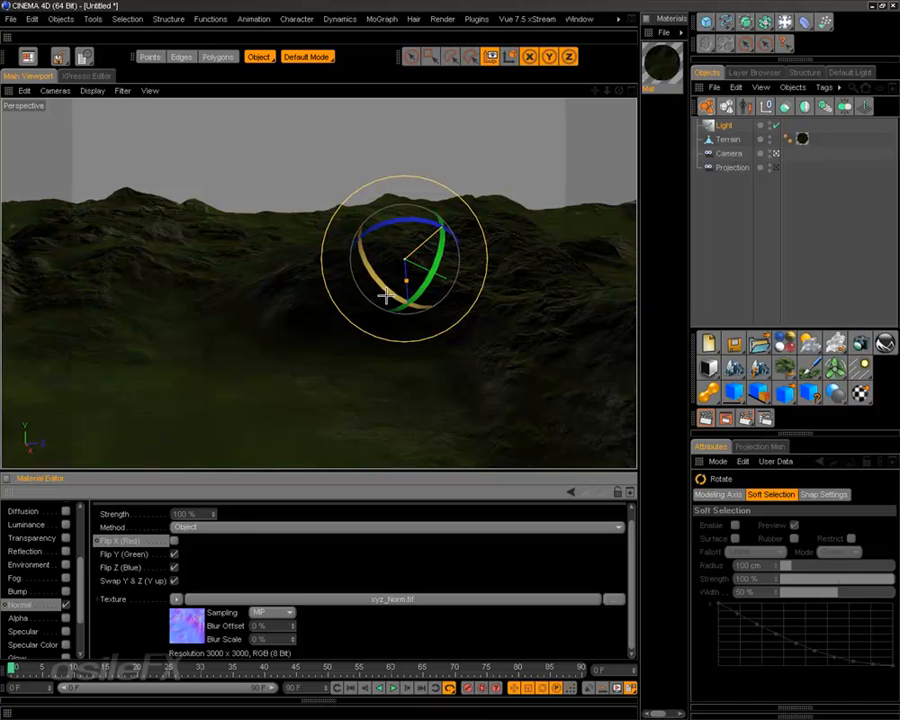
click(183, 528)
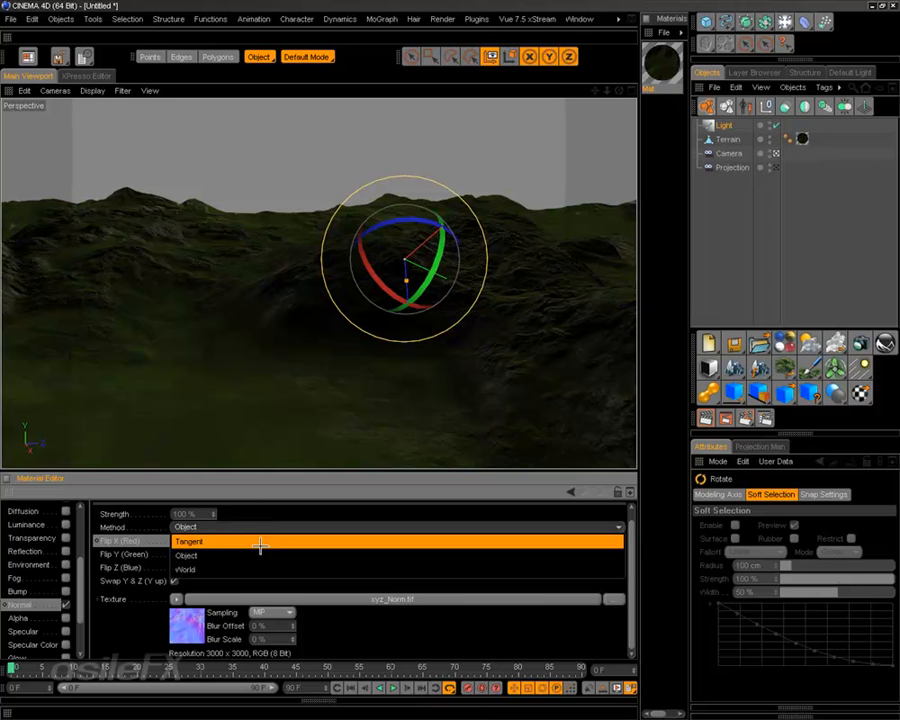
click(258, 555)
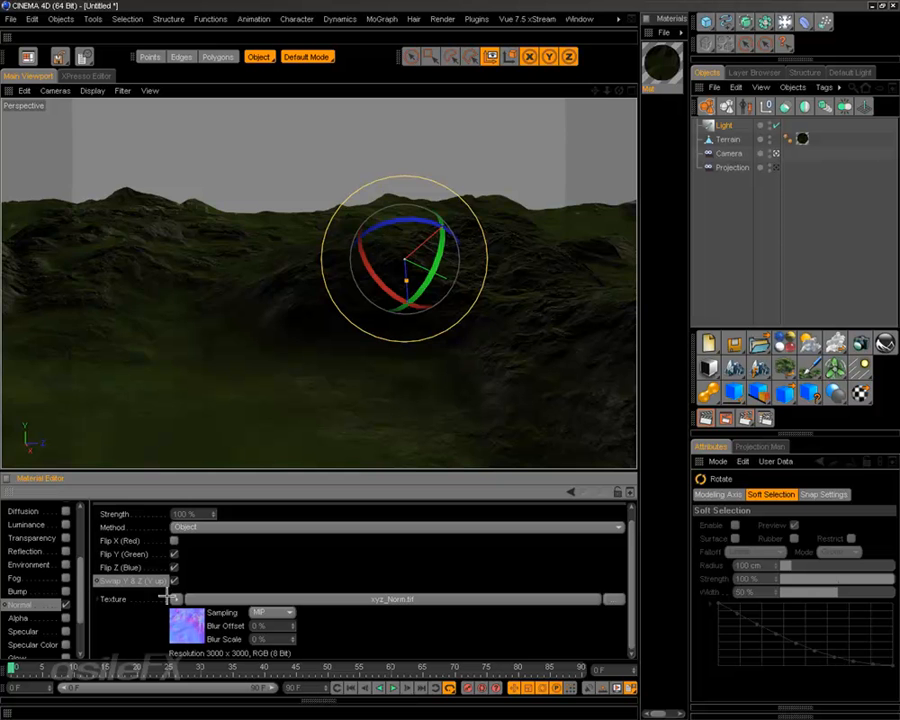
Rotate the light to relight the terrain with the xyz_Norm.tif normal map
alt+drag(466, 287, 366, 327)
alt+middle_drag(469, 285, 153, 187)
scroll(477, 287, down, 5)
scroll(429, 290, up, 6)
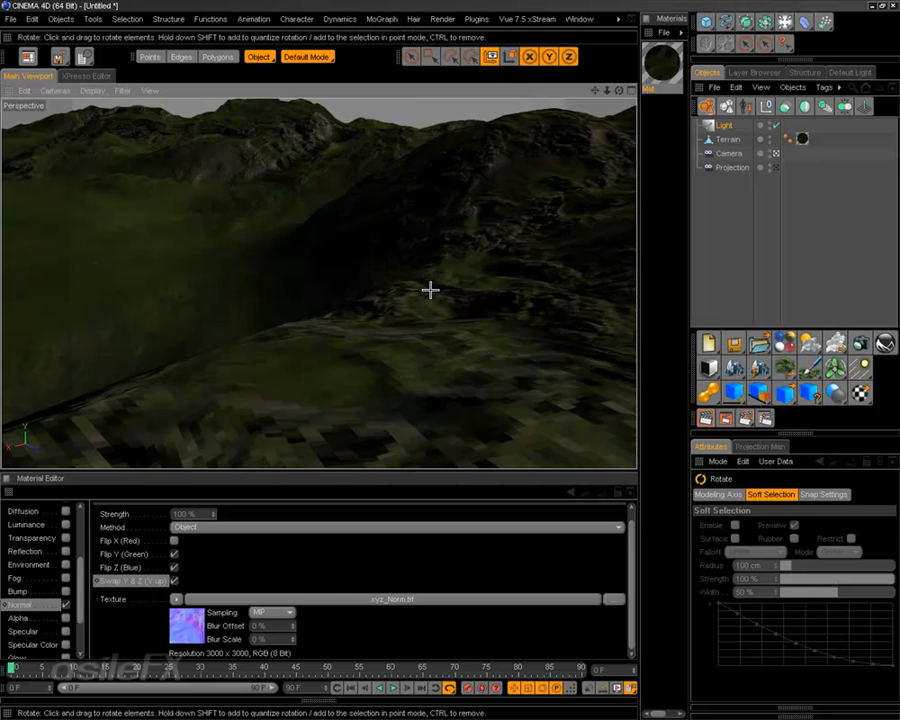
scroll(428, 291, down, 3)
alt+drag(428, 291, 251, 191)
mouse_move(333, 257)
mouse_down()
mouse_move(316, 347)
mouse_move(346, 257)
mouse_move(342, 267)
mouse_move(371, 307)
mouse_move(376, 267)
mouse_move(346, 239)
mouse_move(298, 258)
mouse_move(338, 250)
mouse_move(355, 277)
mouse_move(325, 268)
mouse_move(328, 376)
mouse_up()
Collapse the Material Editor and examine the terrain's normal-mapped relief from high and near-ground angles
alt+drag(269, 319, 440, 230)
alt+middle_drag(269, 319, 312, 329)
alt+drag(312, 329, 349, 273)
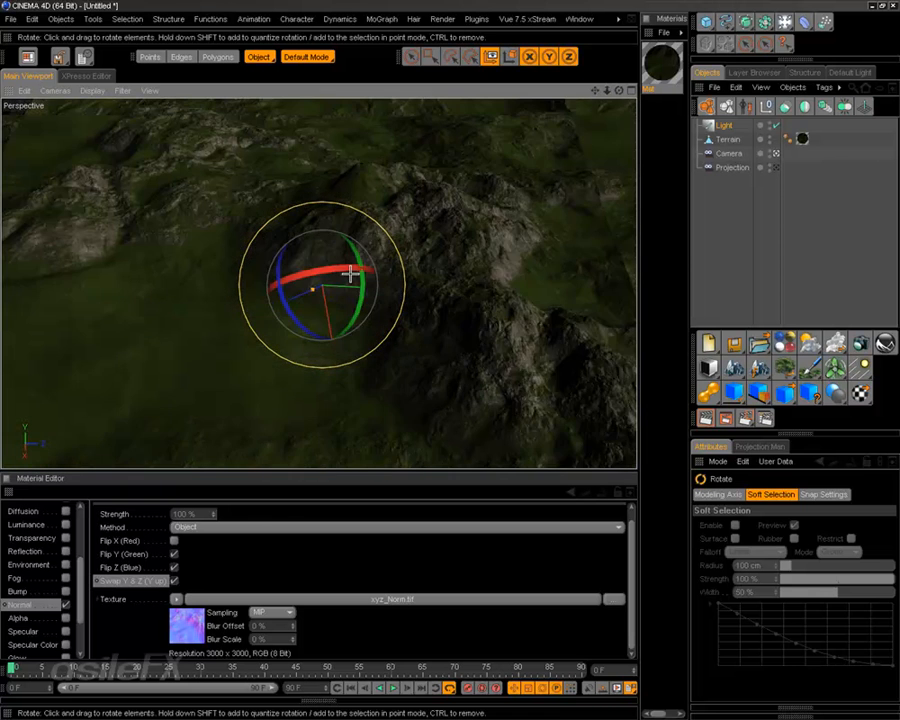
alt+middle_drag(349, 273, 482, 275)
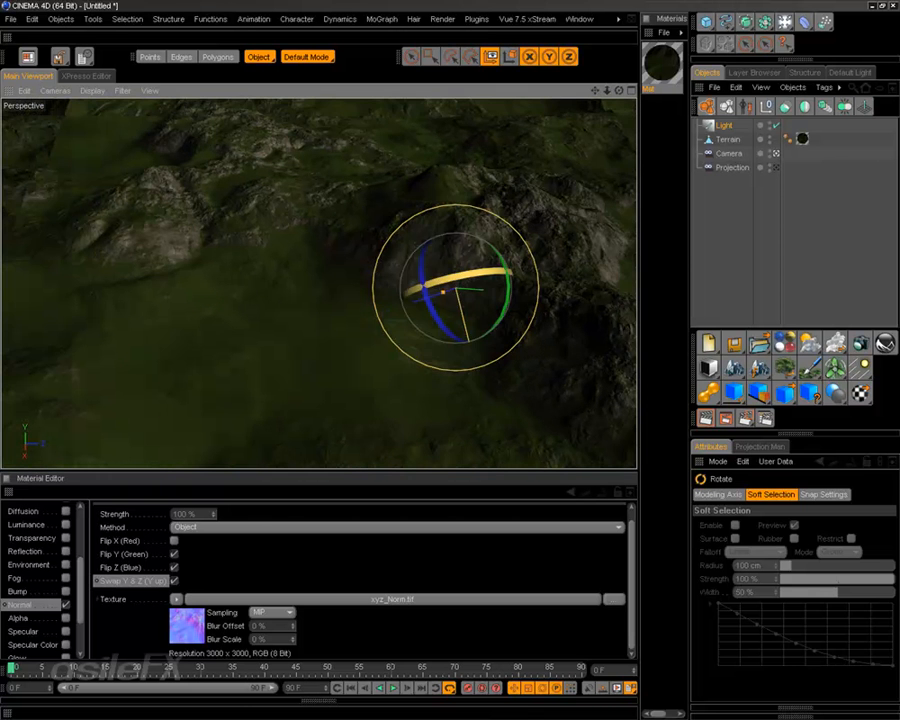
ctrl+click(8, 492)
alt+drag(386, 353, 345, 349)
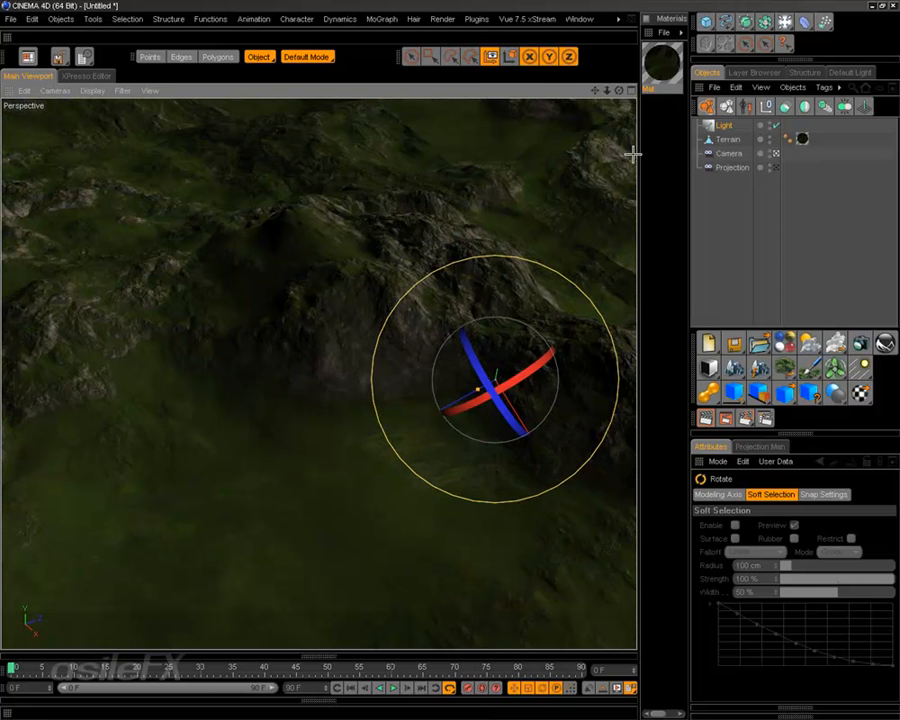
alt+middle_drag(470, 300, 562, 408)
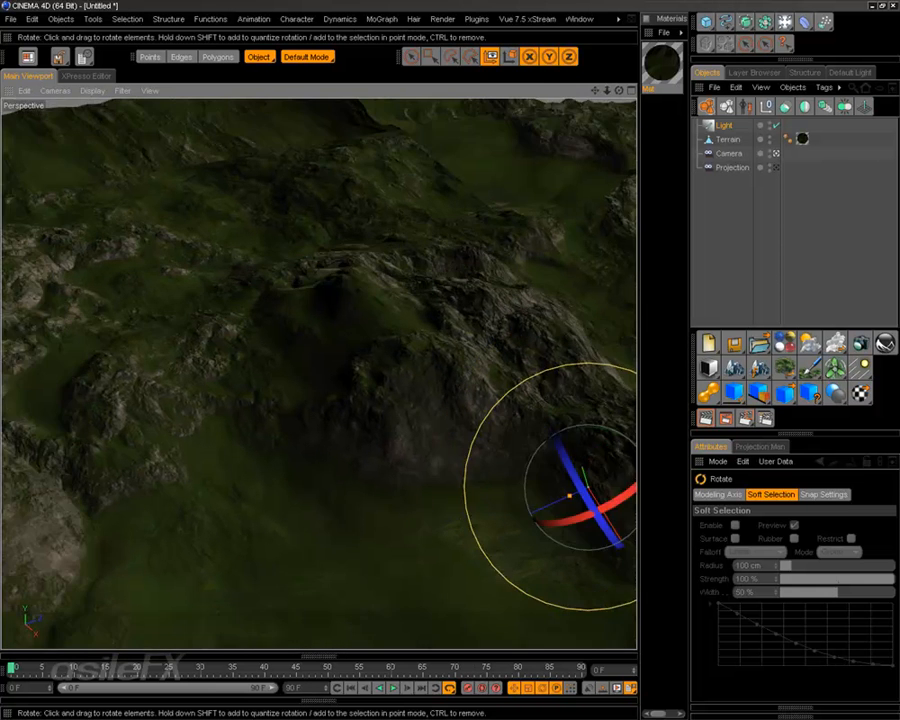
alt+middle_drag(538, 502, 364, 316)
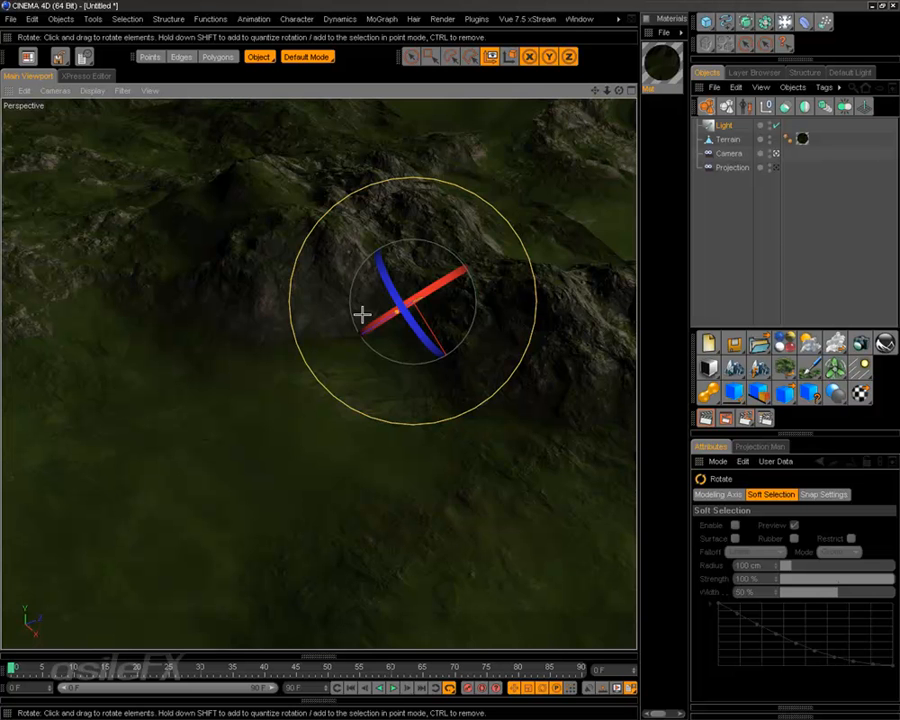
alt+drag(362, 314, 402, 327)
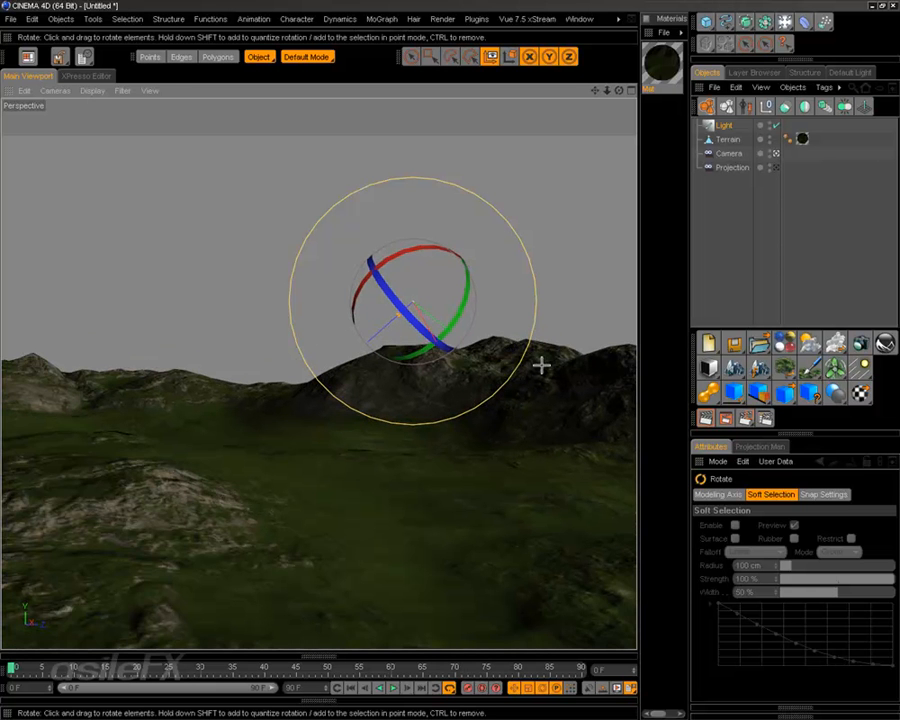
mouse_move(421, 371)
alt+mouse_down()
mouse_move(470, 390)
mouse_move(430, 382)
mouse_move(421, 366)
alt+mouse_up()
alt+drag(380, 503, 505, 439)
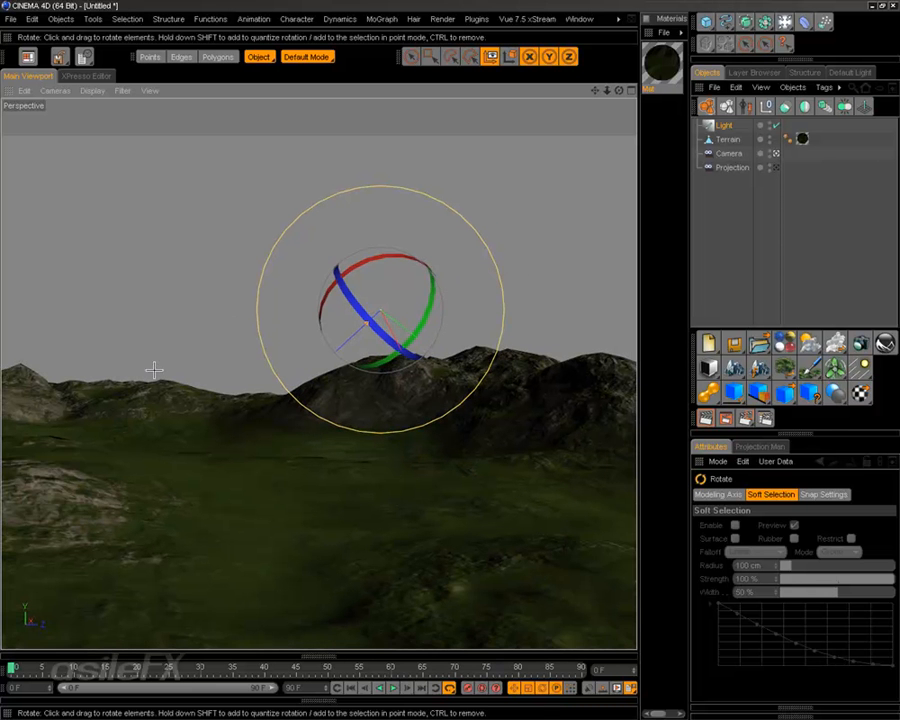
Set the light's shadow to Shadow Maps (Soft) with a 1500x1500 shadow map
mouse_move(400, 400)
alt+mouse_down()
mouse_move(292, 424)
mouse_move(400, 420)
alt+mouse_up()
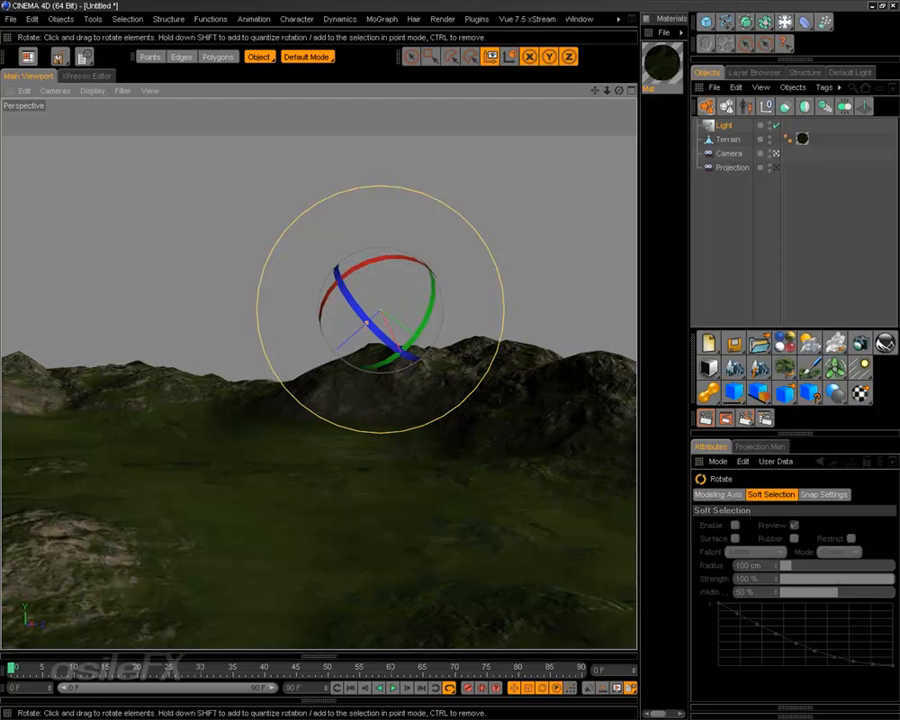
click(723, 125)
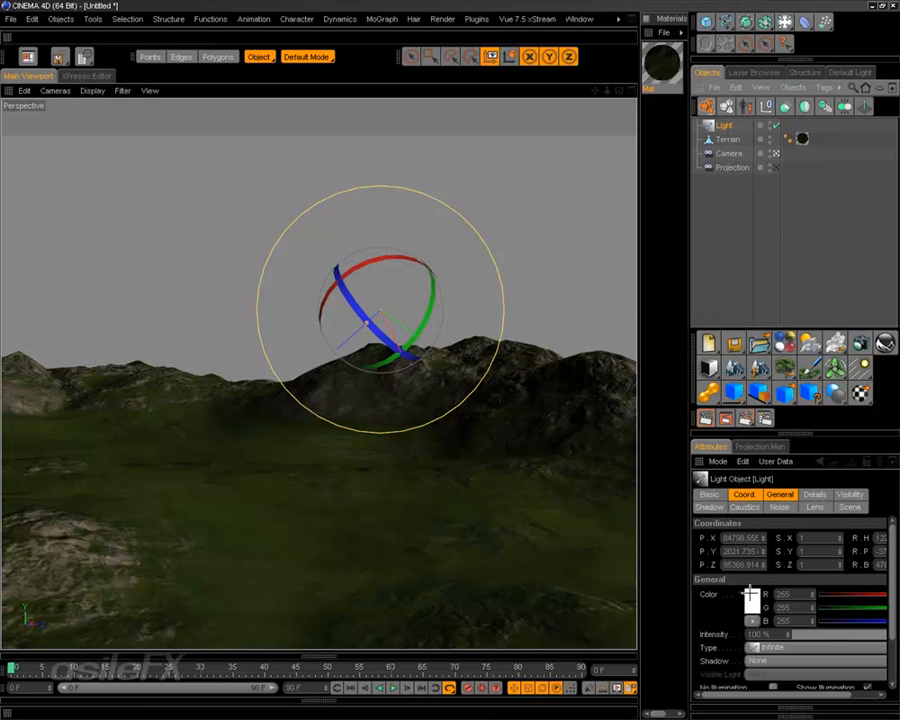
click(790, 661)
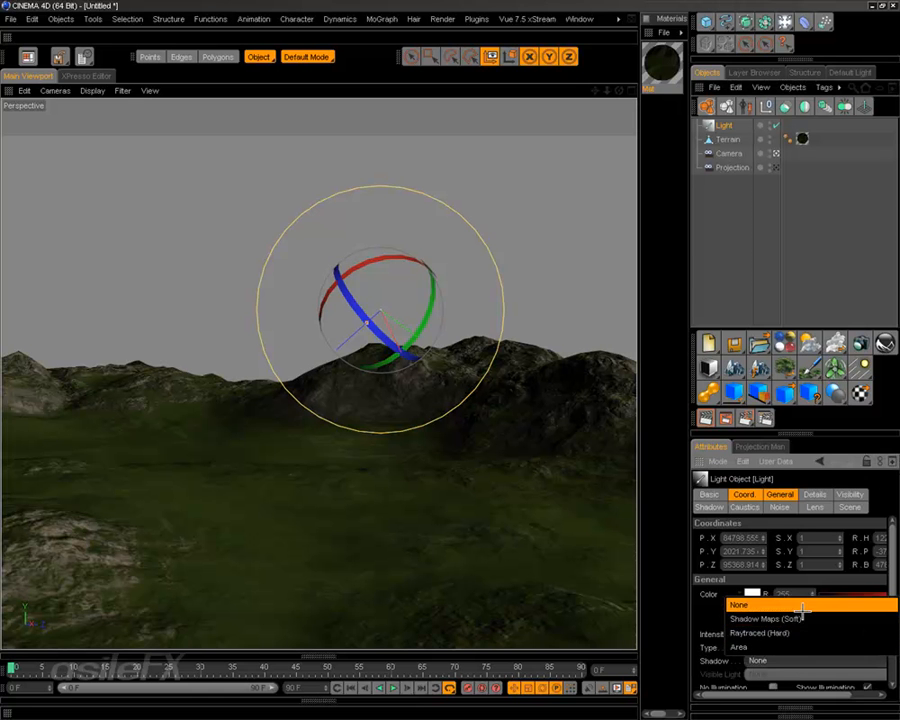
click(801, 619)
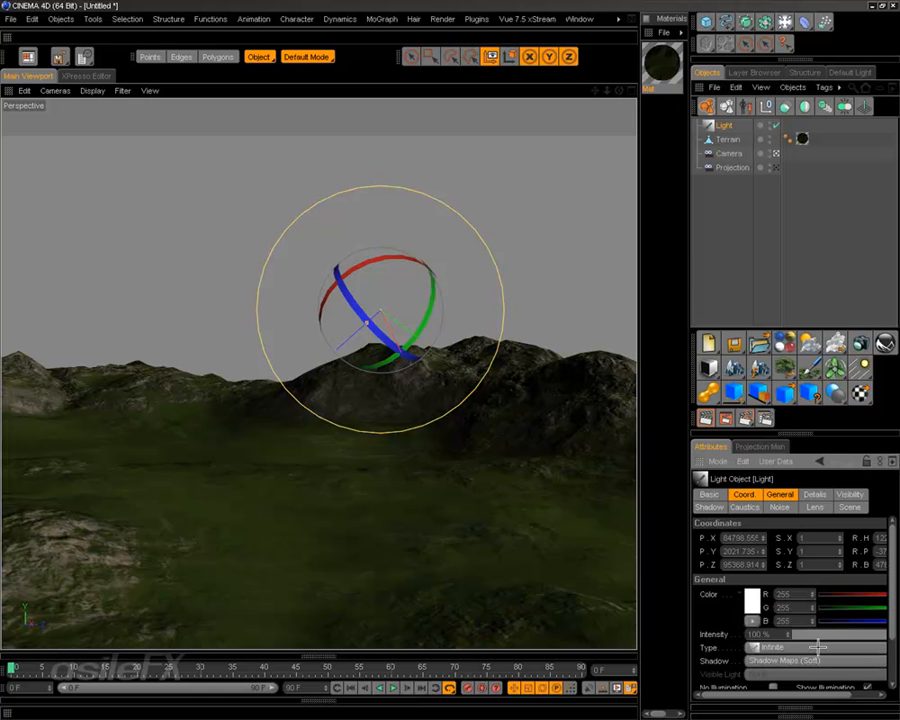
scroll(815, 680, down, 2)
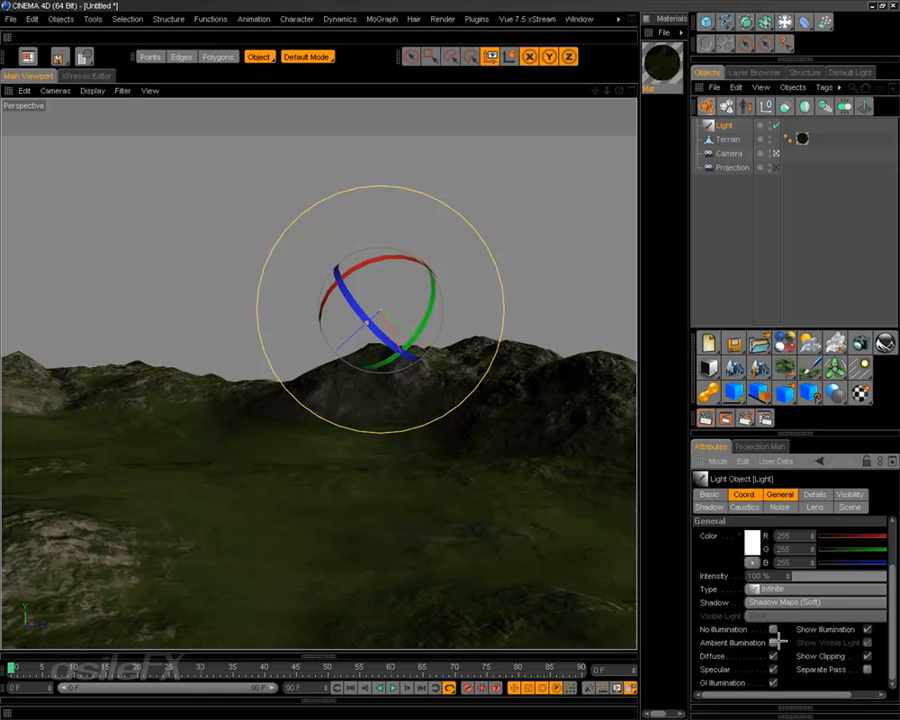
click(709, 507)
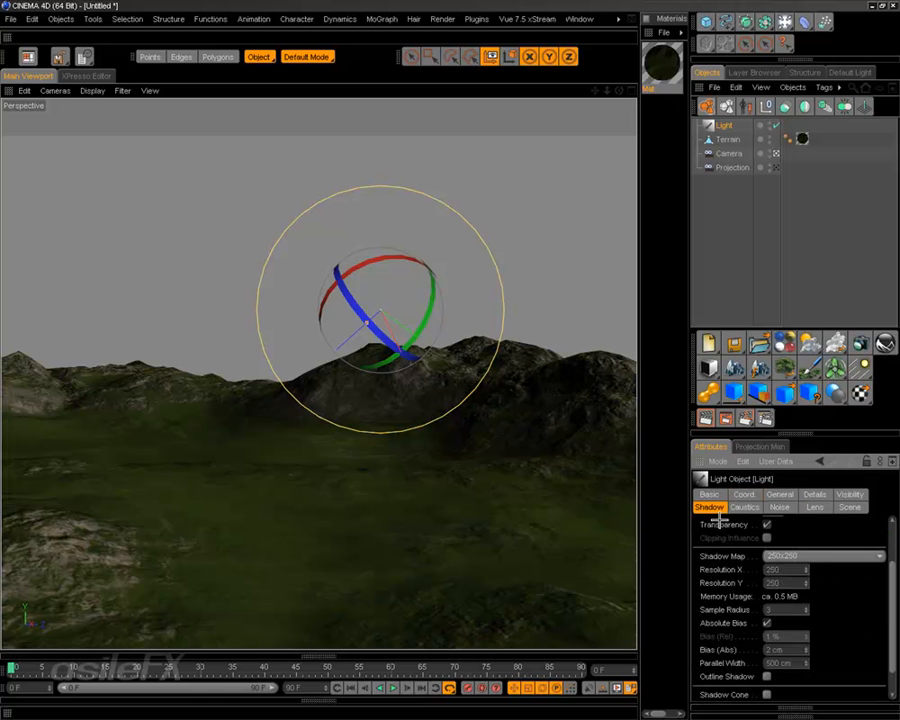
click(823, 556)
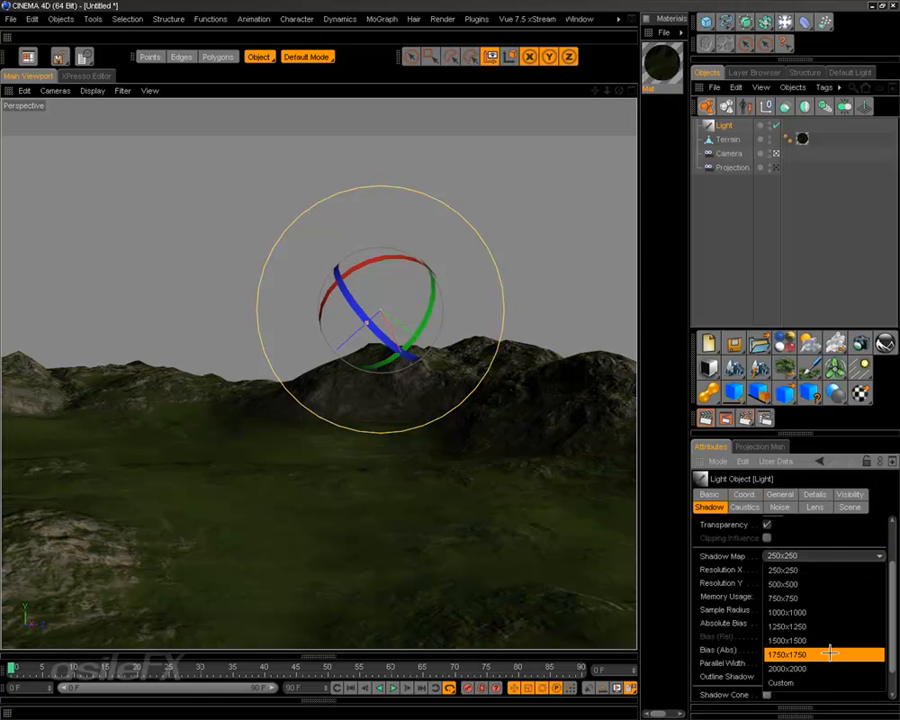
click(815, 640)
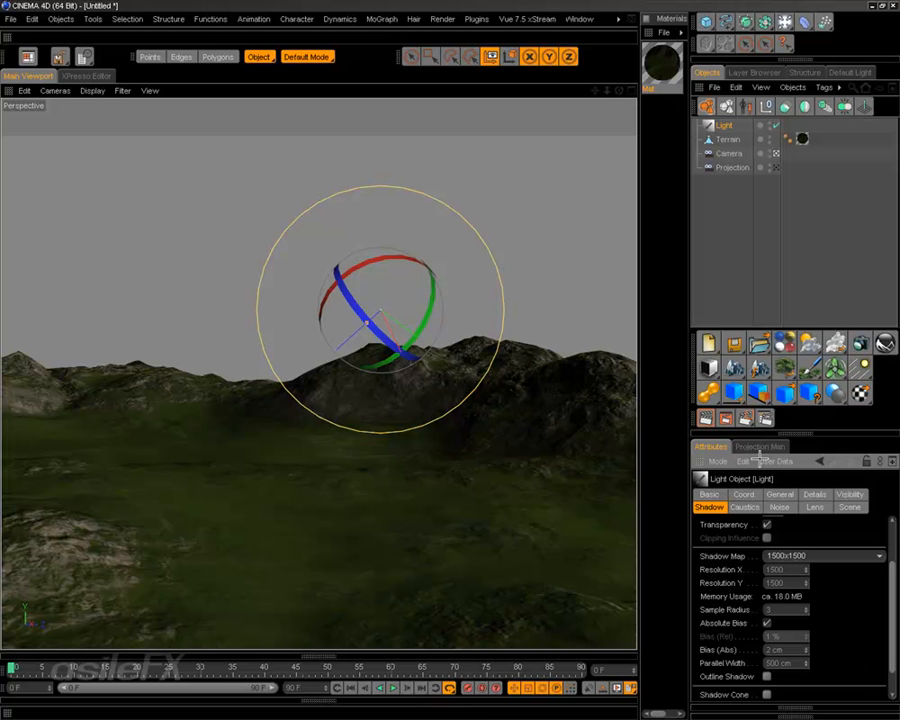
click(743, 237)
Rotate the light around its axes to relight the rocky hillside from a new direction, and render the view
drag(414, 369, 602, 572)
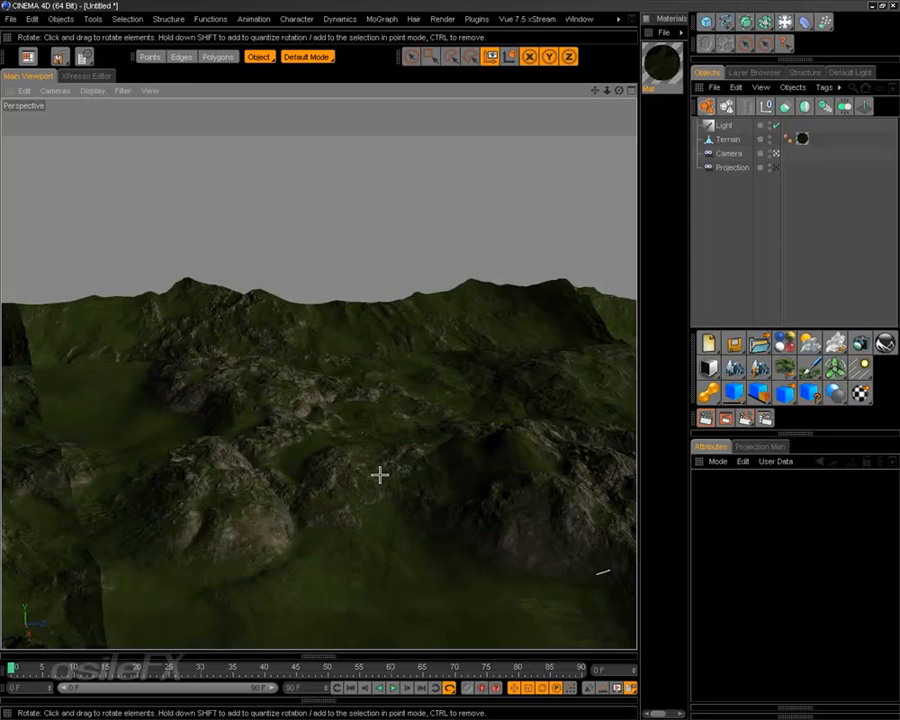
alt+middle_drag(380, 474, 275, 305)
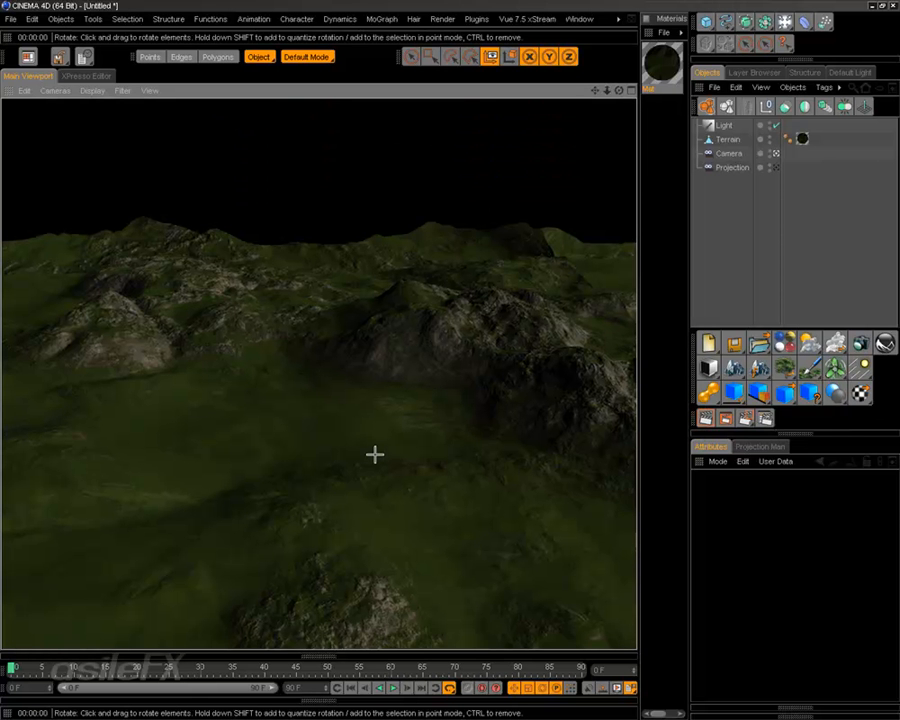
alt+drag(418, 381, 300, 385)
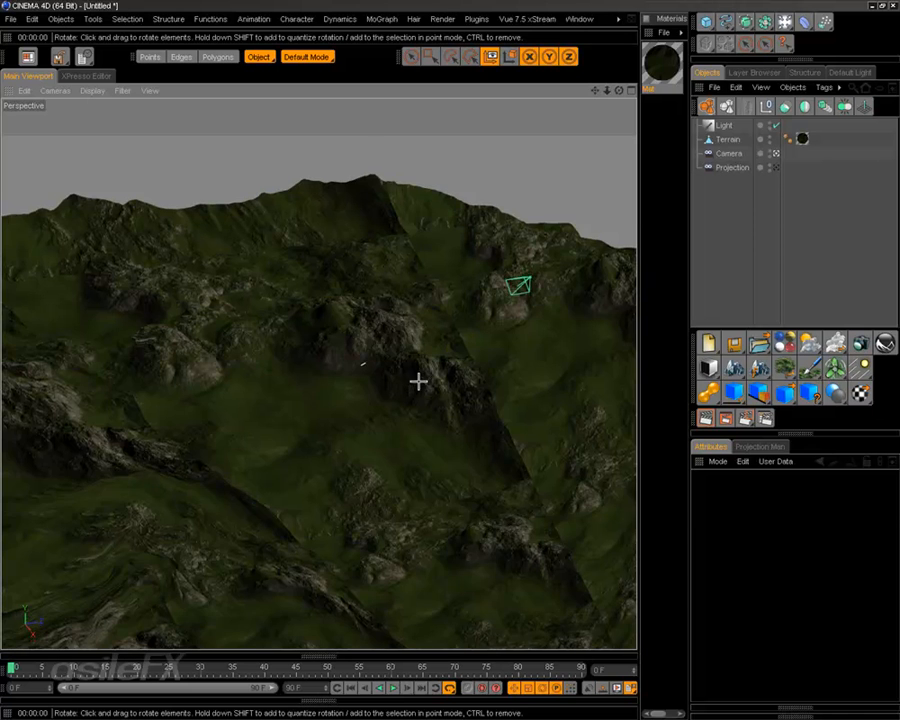
scroll(418, 381, up, 5)
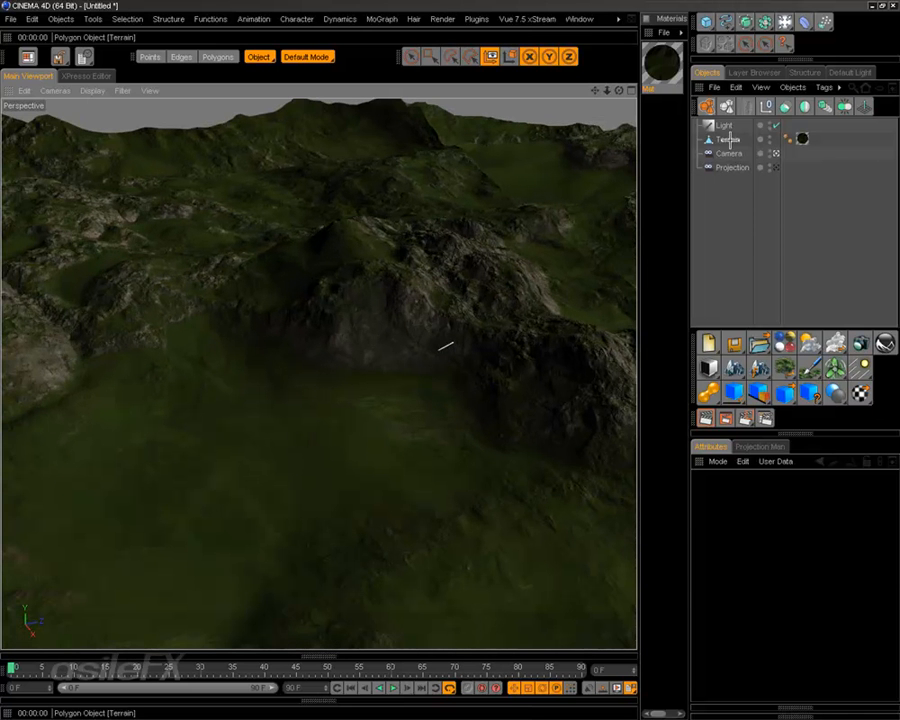
click(445, 346)
drag(469, 345, 493, 310)
drag(512, 301, 390, 247)
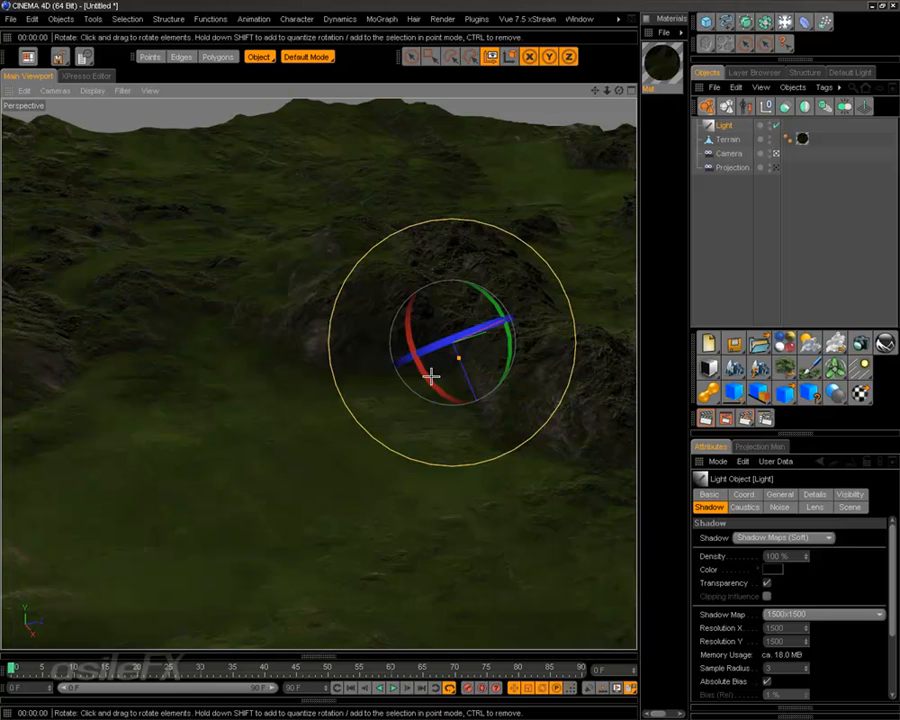
drag(431, 375, 470, 372)
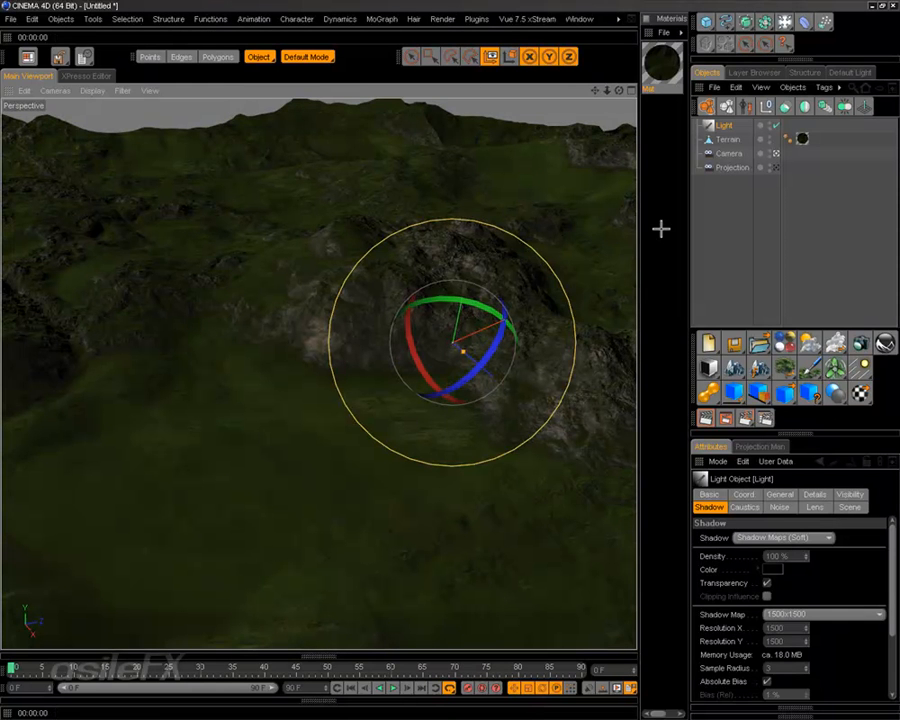
drag(597, 372, 516, 301)
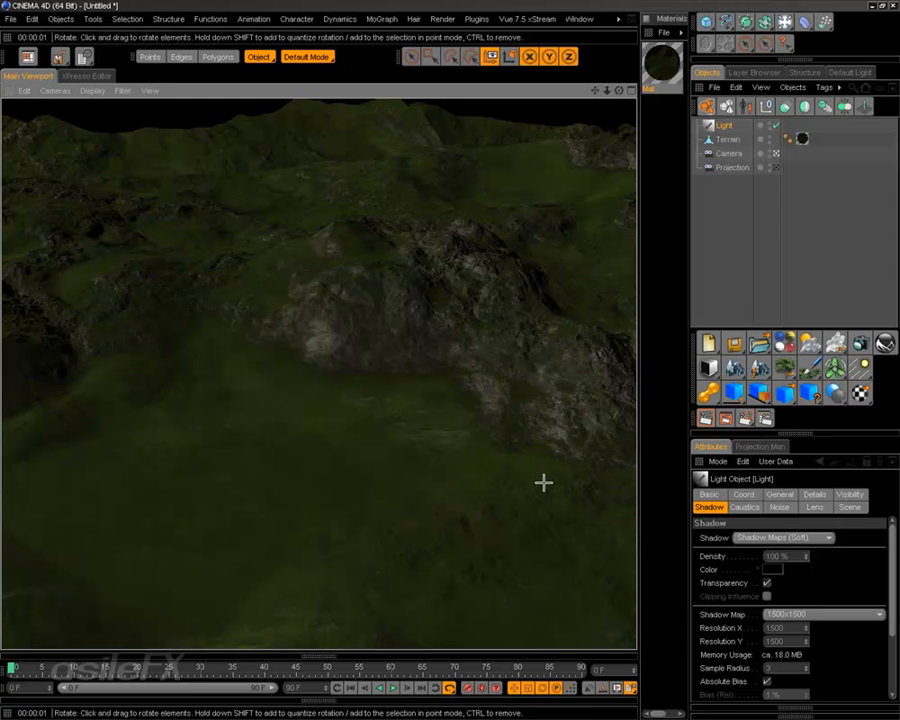
Add a Sky object to the terrain scene
alt+middle_drag(536, 472, 506, 505)
alt+drag(506, 505, 434, 498)
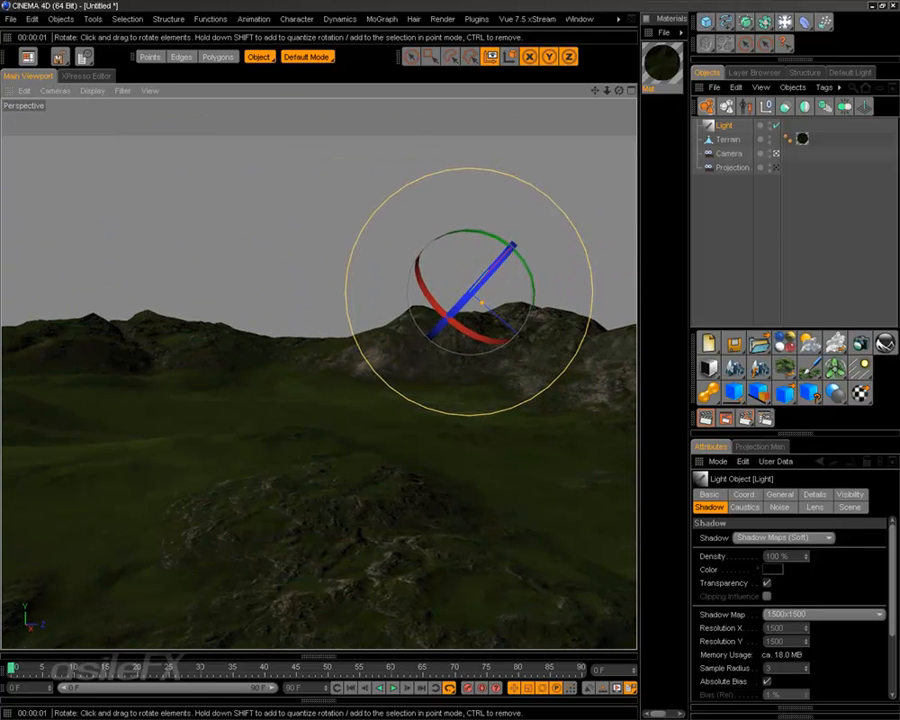
alt+middle_drag(434, 498, 351, 471)
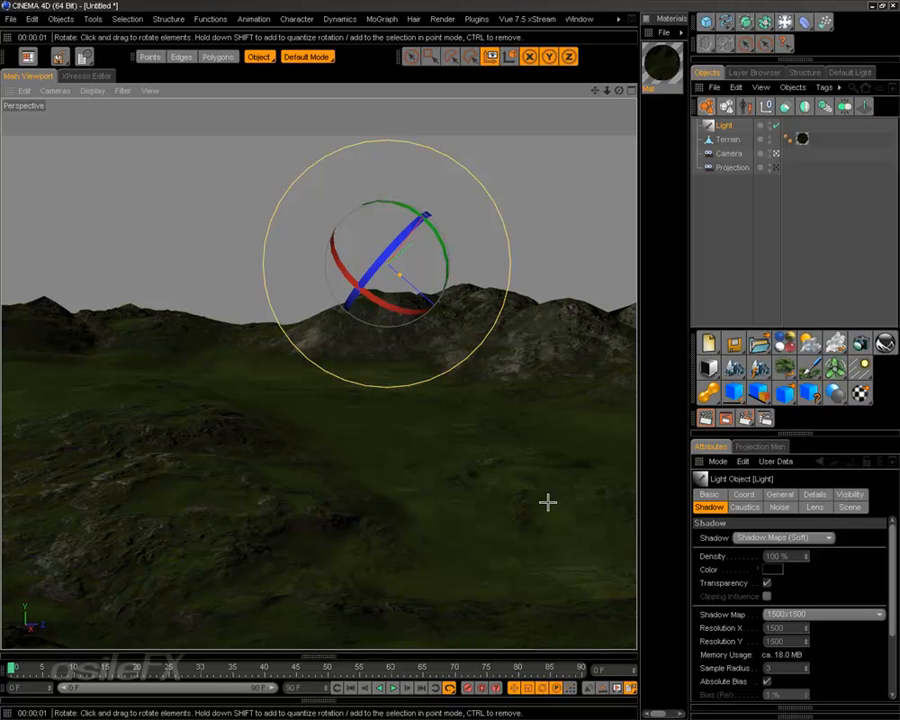
click(721, 195)
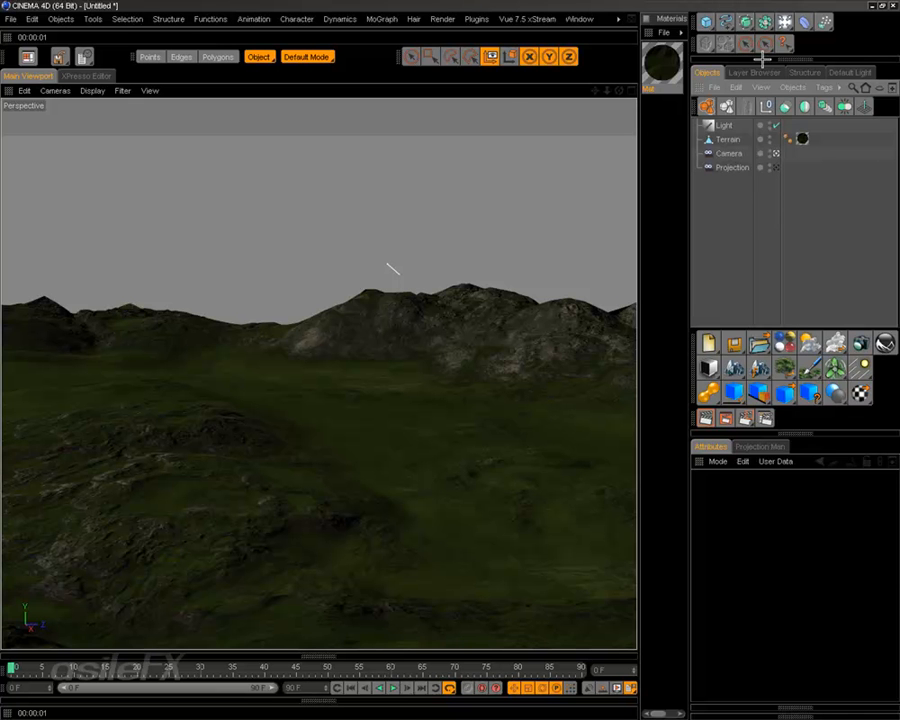
click(786, 20)
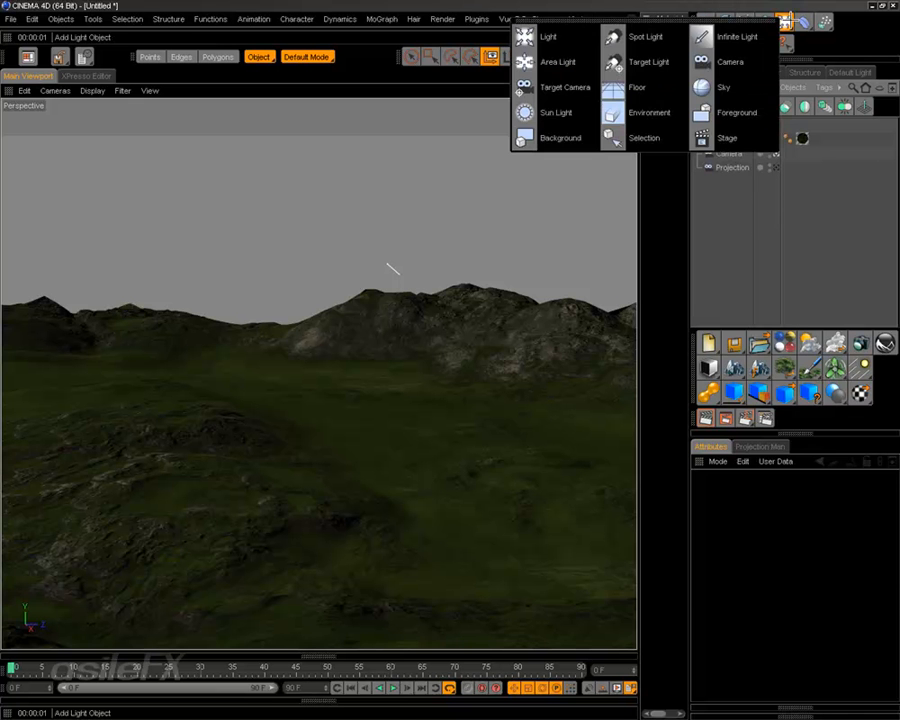
click(726, 87)
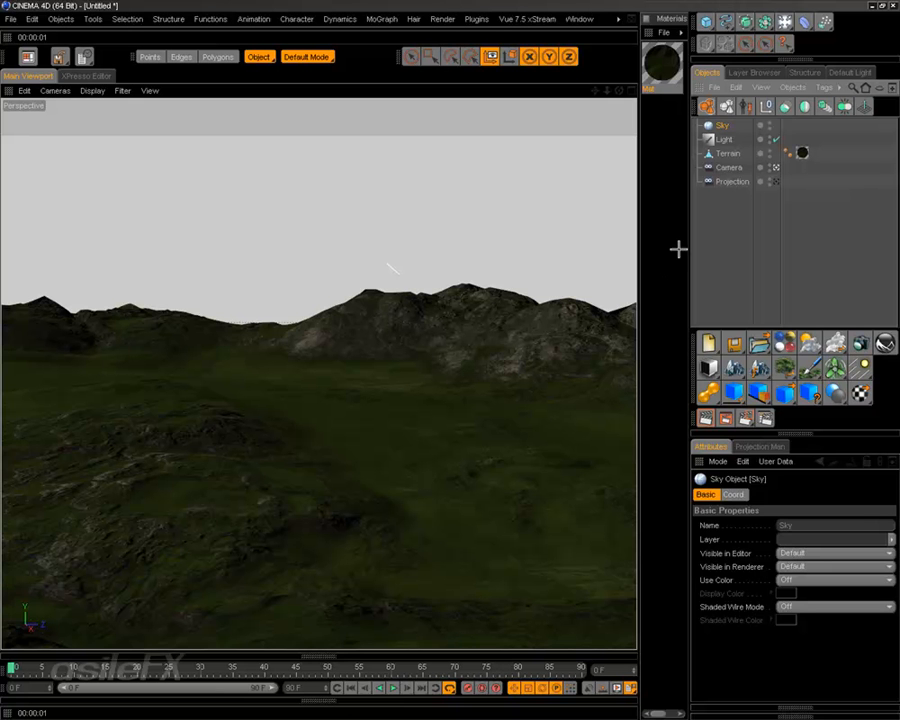
click(712, 250)
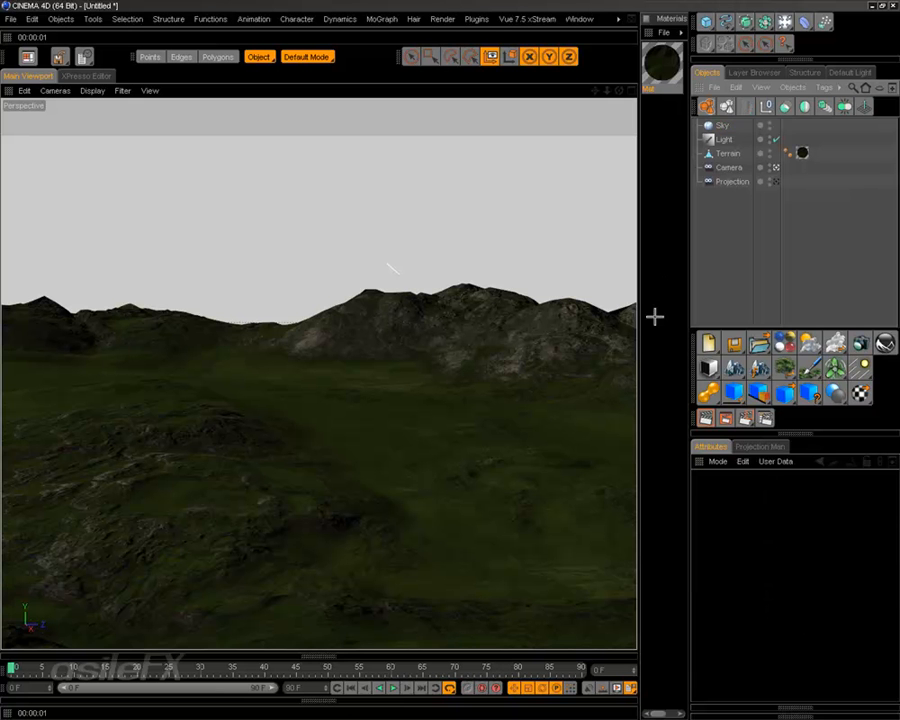
Create a new material for the sky with the Luminance channel enabled and the Color channel disabled
click(700, 127)
double_click(661, 171)
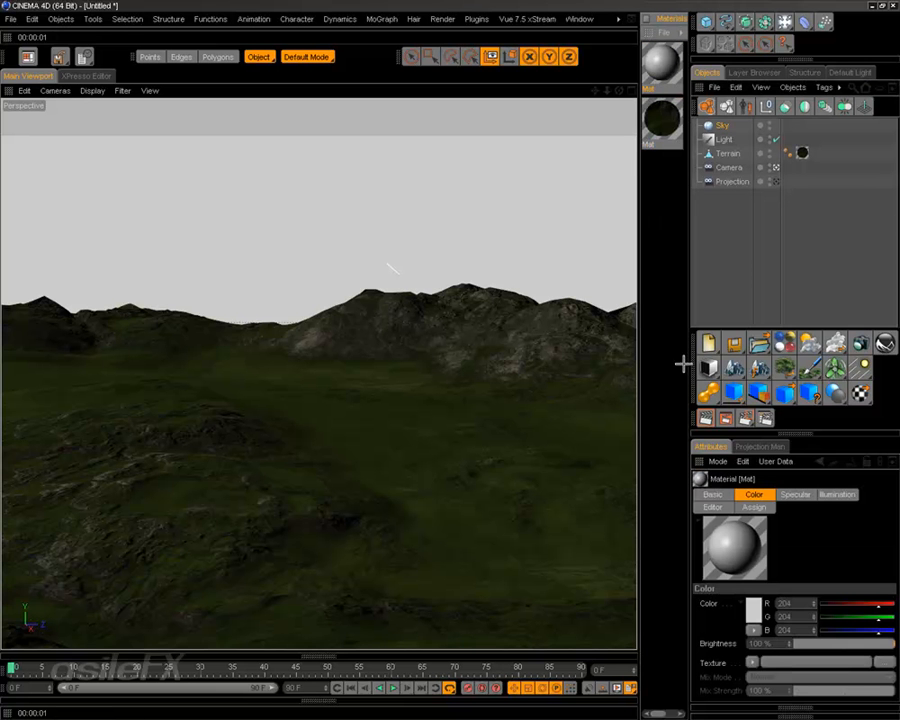
click(317, 656)
scroll(35, 535, up, 4)
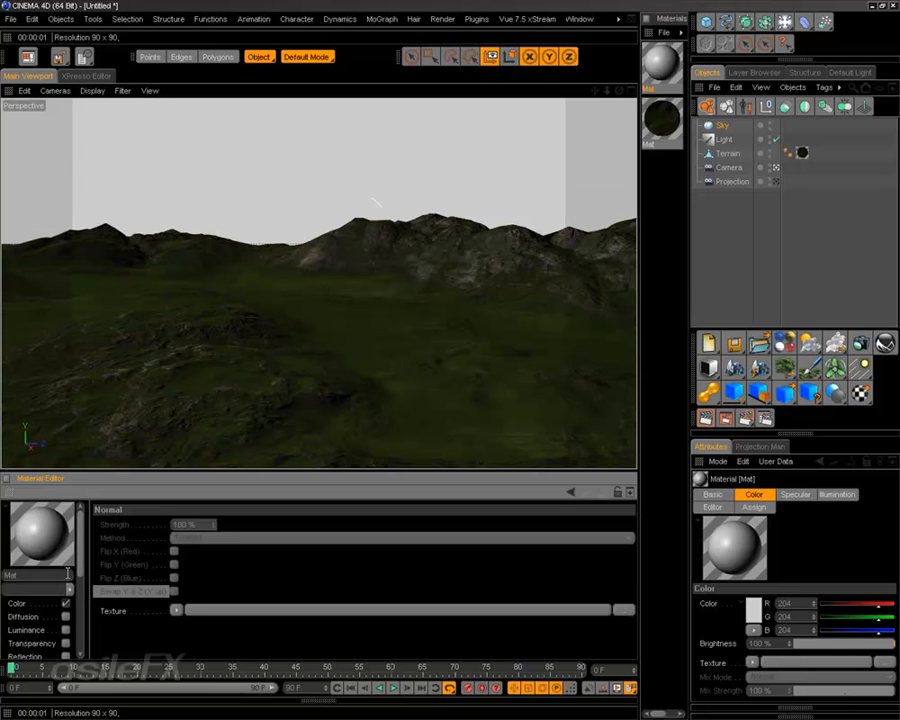
click(65, 630)
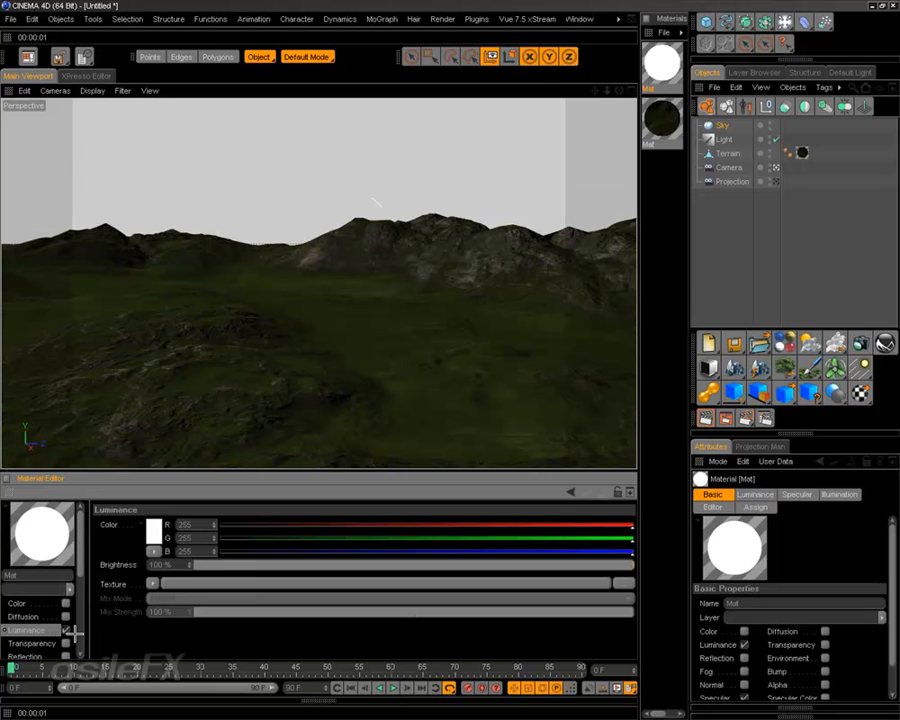
Set the sky material's luminance color to a muted blue, RGB 103, 133, 161
click(154, 527)
drag(148, 484, 172, 487)
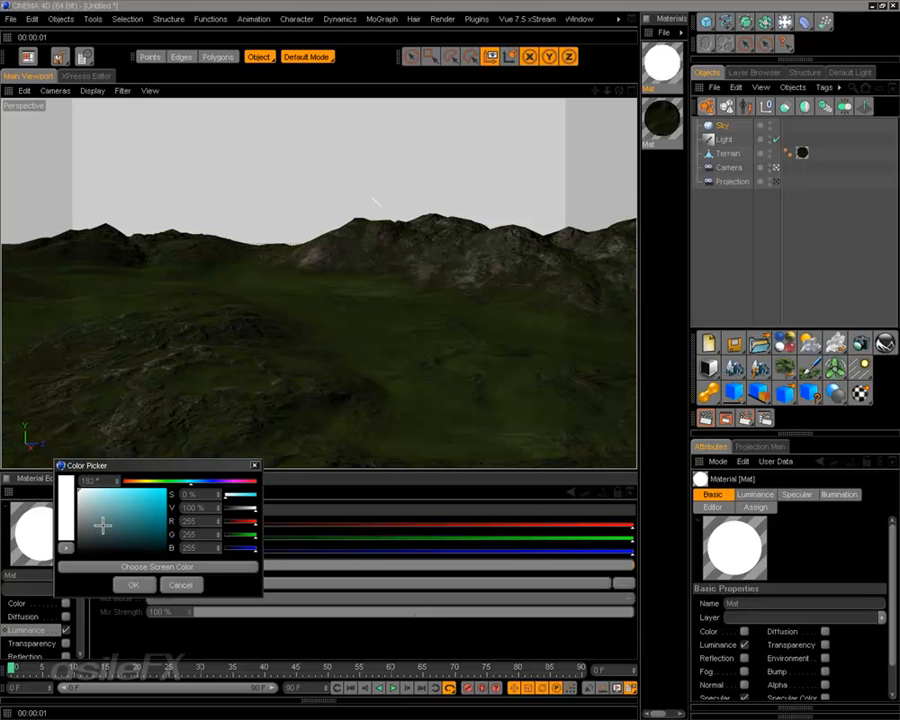
drag(102, 525, 109, 512)
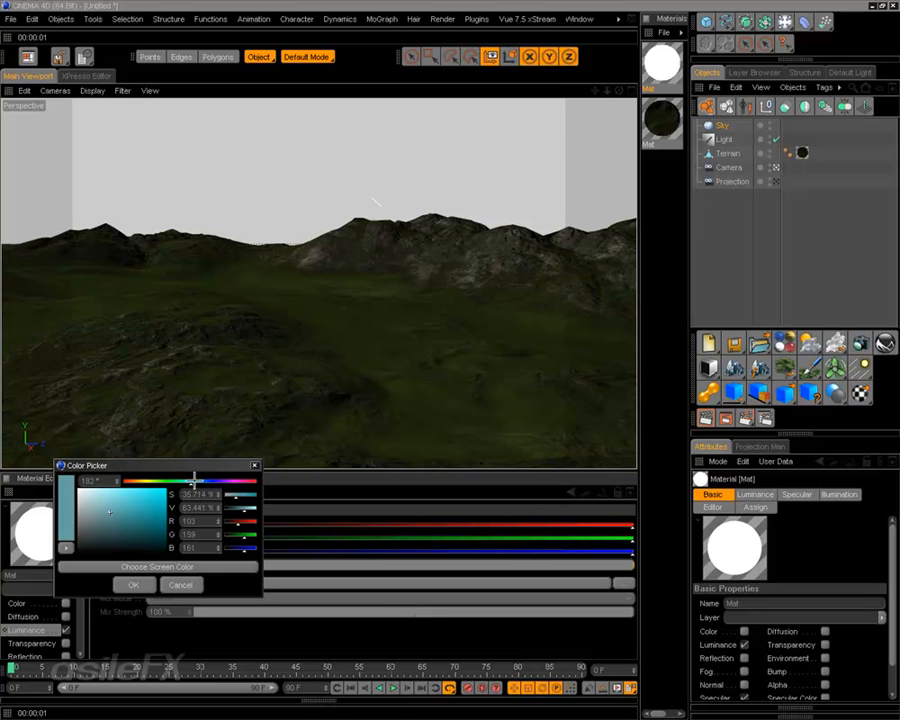
drag(193, 481, 201, 481)
click(133, 584)
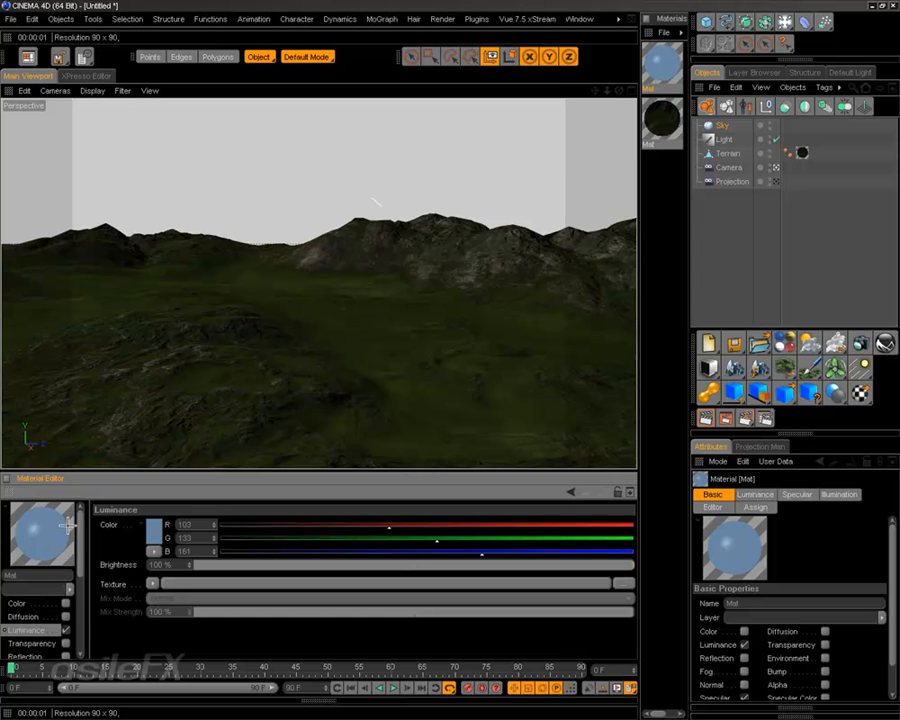
Disable the blue material's Specular channel, apply the material to the Sky object and collapse the Material Editor
scroll(84, 580, down, 5)
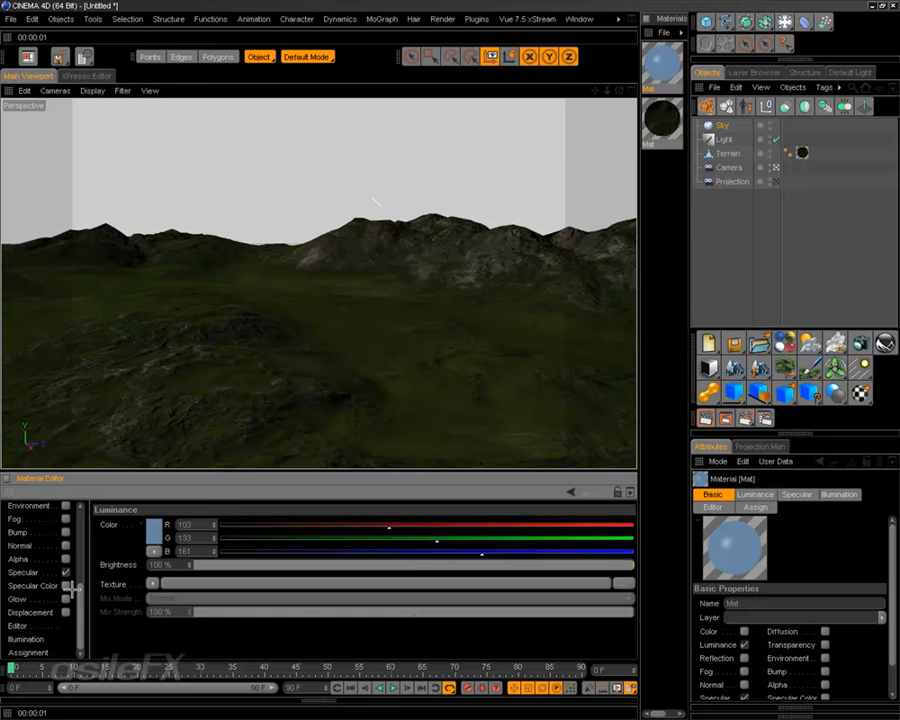
scroll(90, 551, up, 4)
scroll(62, 565, up, 2)
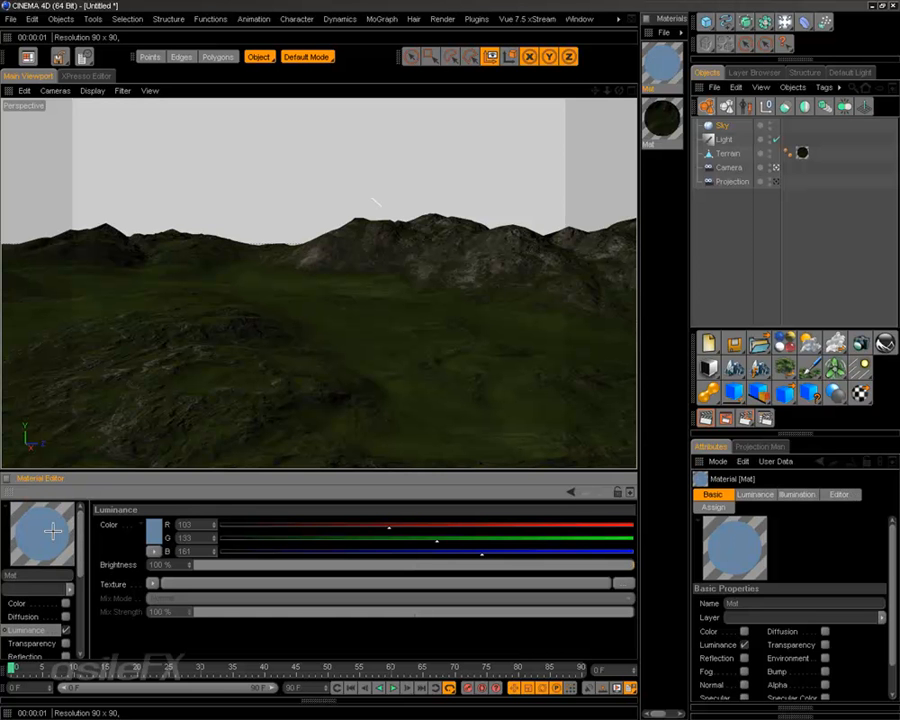
drag(668, 75, 718, 125)
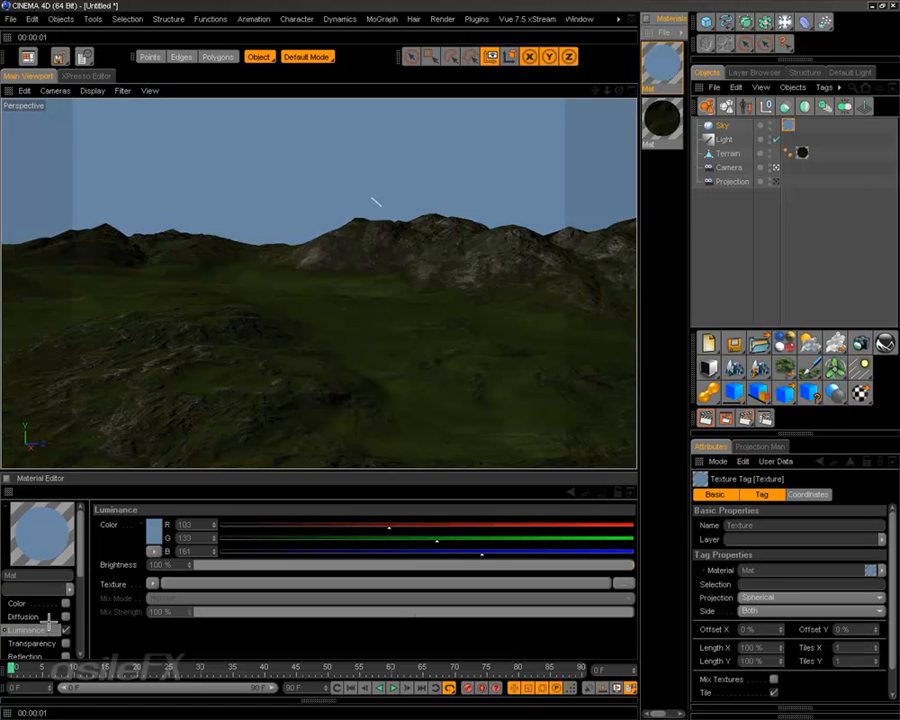
ctrl+click(8, 492)
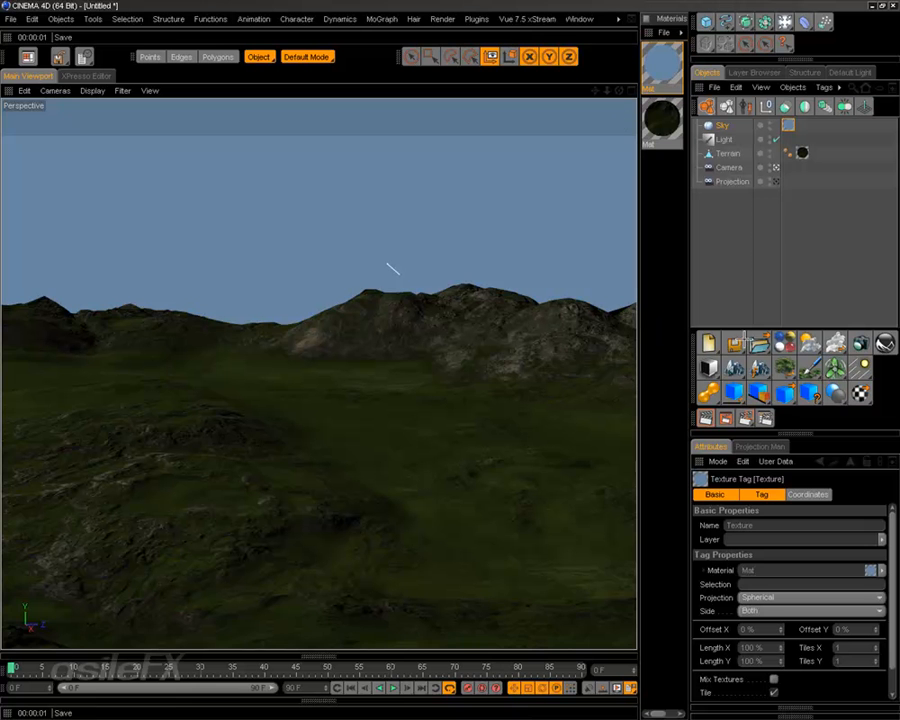
Render the terrain under the blue sky and examine the hills and valley from several viewing angles
click(705, 418)
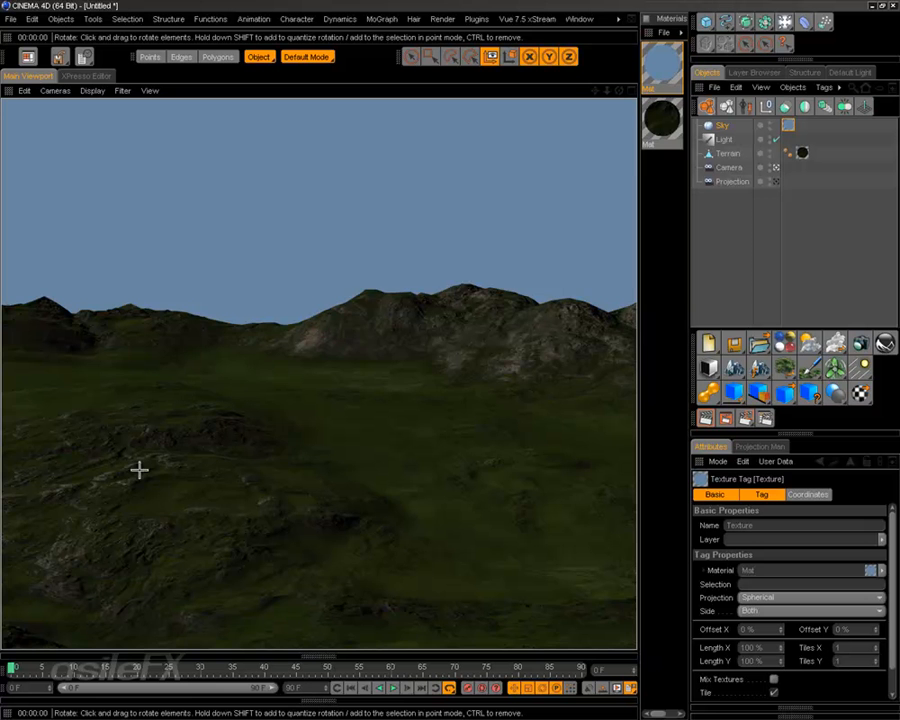
alt+drag(387, 334, 300, 400)
alt+drag(395, 395, 500, 330)
alt+middle_drag(442, 338, 442, 420)
alt+middle_drag(465, 359, 399, 275)
key(ctrl+r)
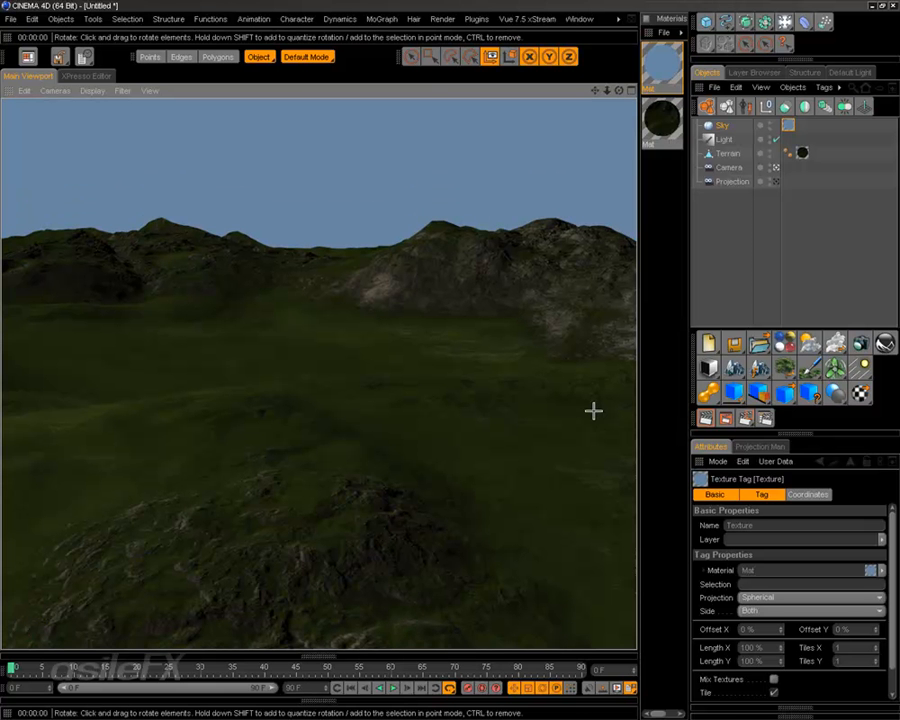
alt+right_drag(388, 374, 310, 374)
alt+middle_drag(393, 328, 333, 249)
alt+drag(393, 328, 396, 450)
alt+drag(446, 513, 565, 103)
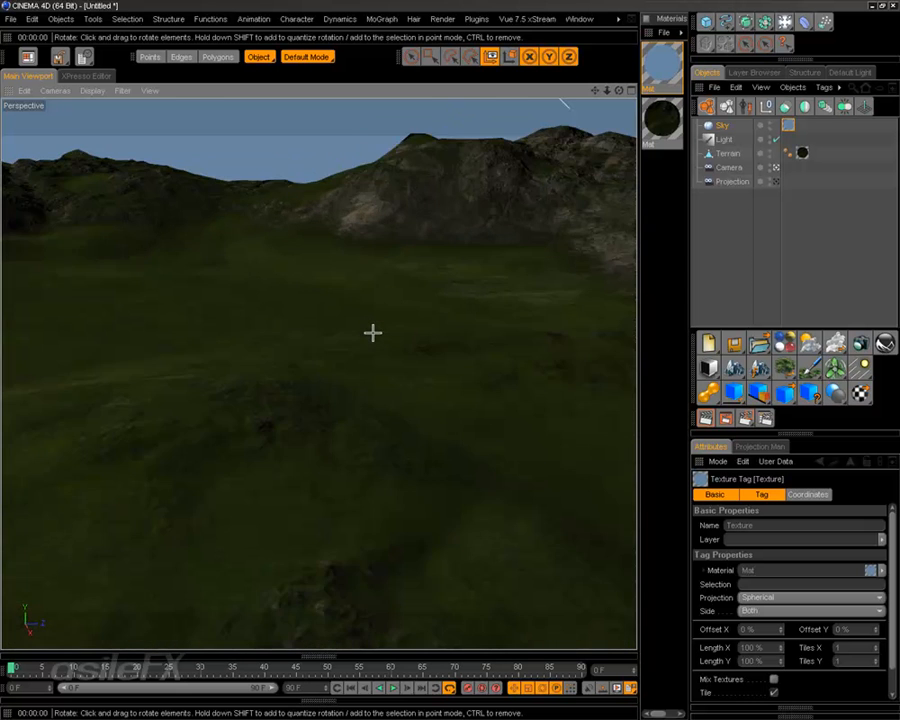
alt+drag(403, 333, 406, 334)
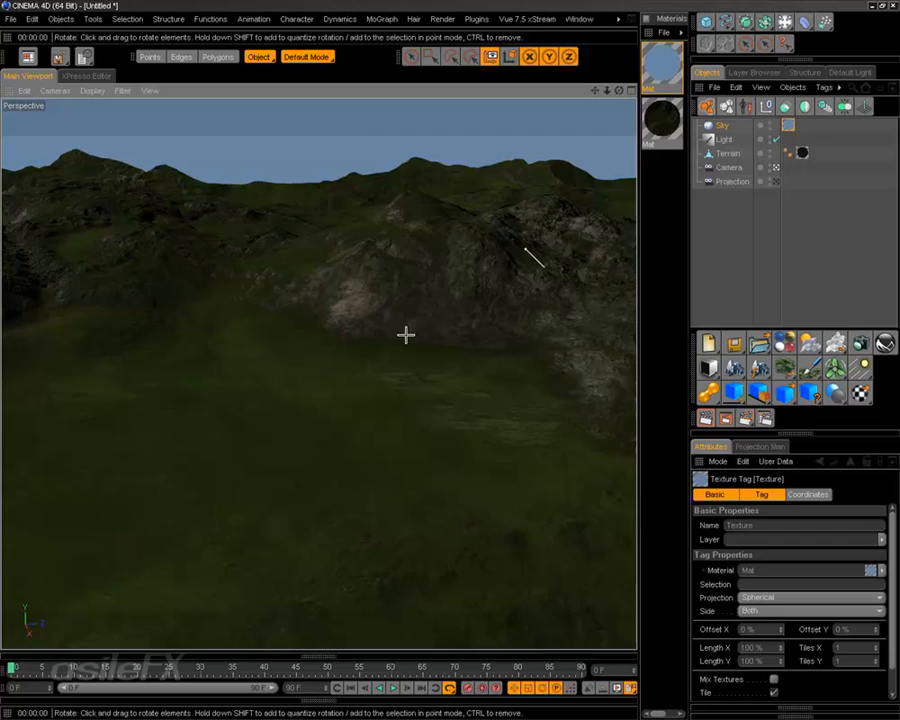
Select the terrain object and frame its whole mesh together with its off-centre axis in the perspective view
click(719, 253)
alt+drag(458, 371, 458, 420)
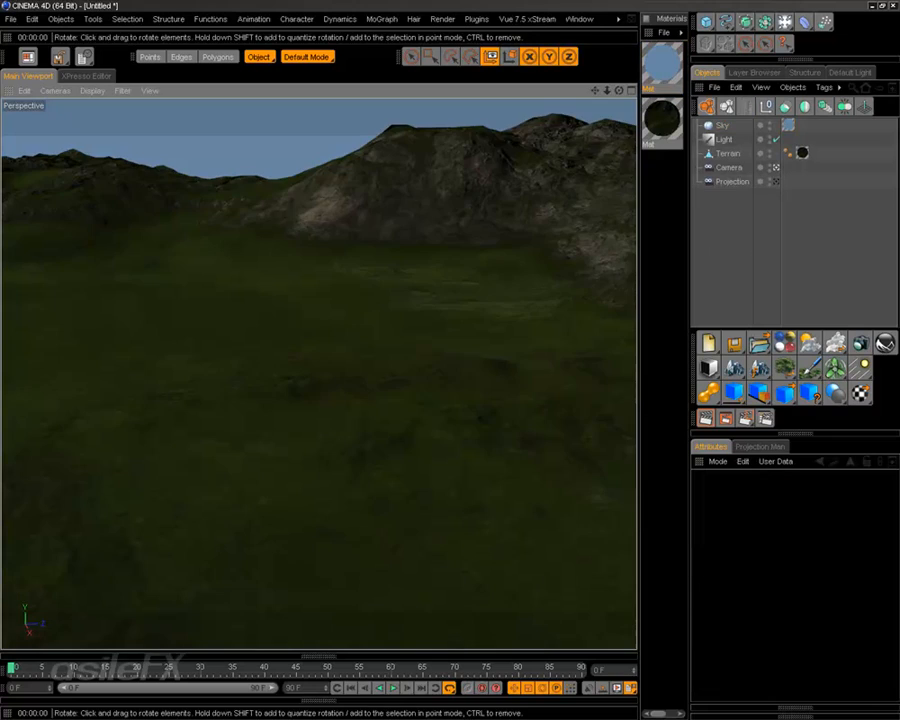
click(411, 366)
alt+drag(411, 366, 411, 325)
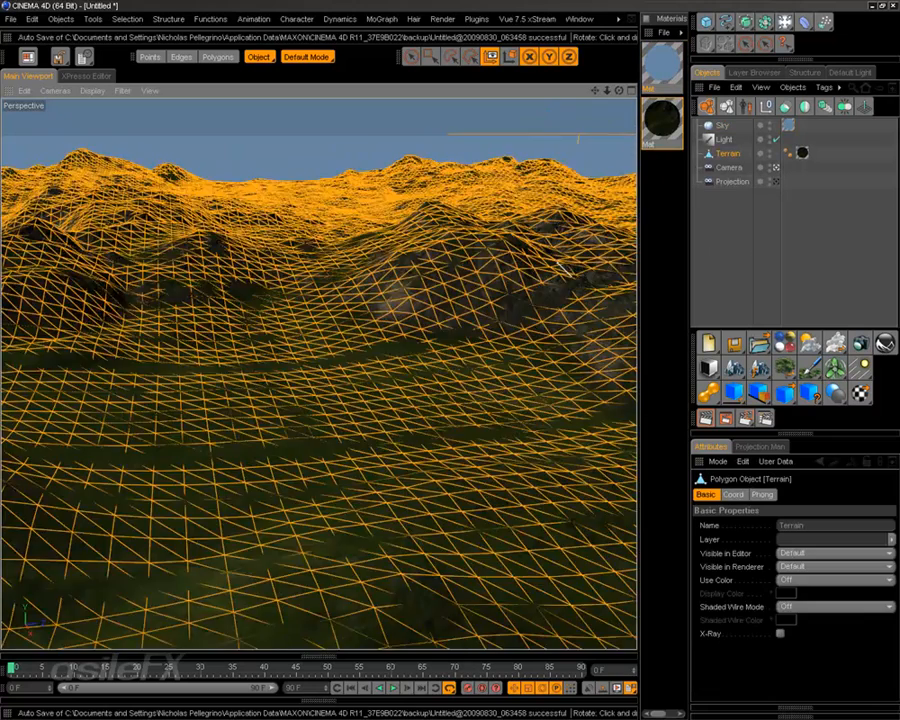
alt+drag(411, 405, 370, 413)
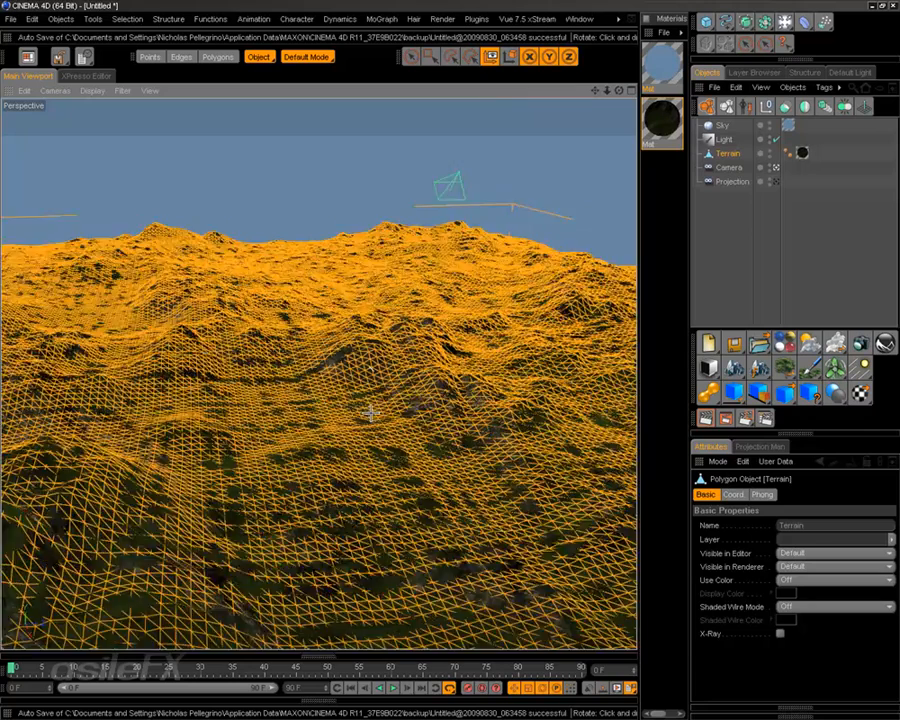
scroll(371, 413, down, 10)
scroll(371, 413, up, 3)
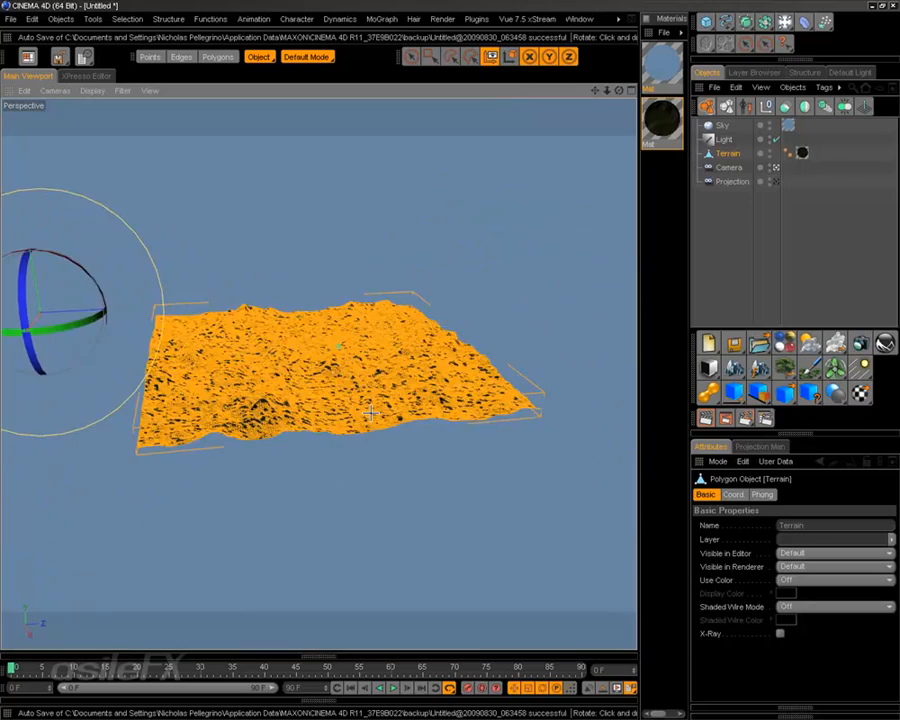
alt+middle_drag(354, 398, 426, 447)
alt+drag(426, 447, 318, 354)
alt+middle_drag(334, 420, 349, 310)
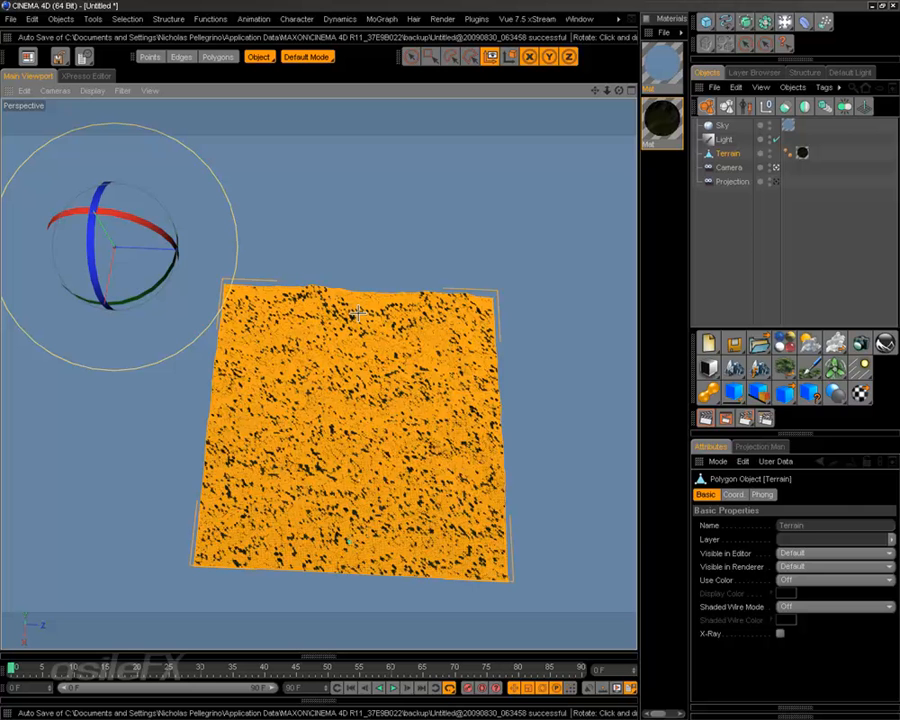
In Object Axis mode, move the terrain's axis to the middle of the mesh and deselect the terrain
click(306, 57)
click(259, 57)
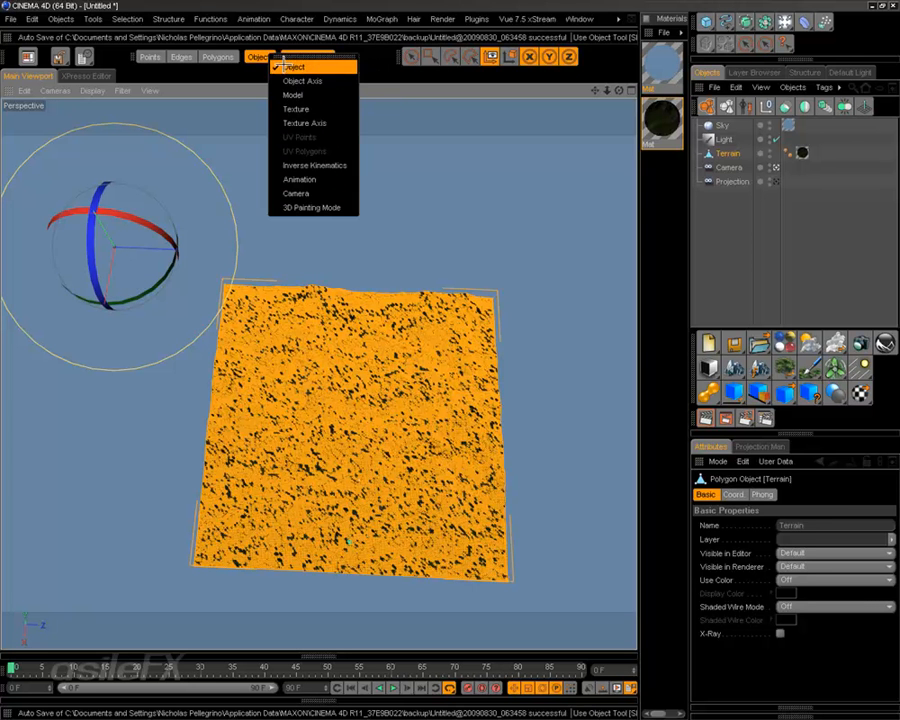
click(302, 80)
key(e)
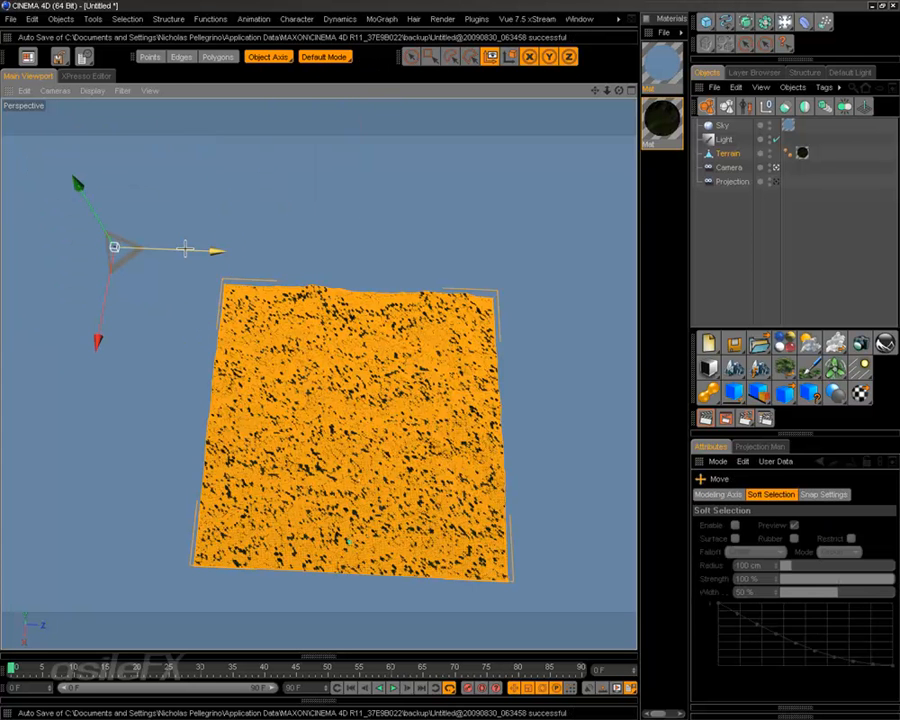
drag(185, 249, 449, 260)
drag(368, 335, 366, 525)
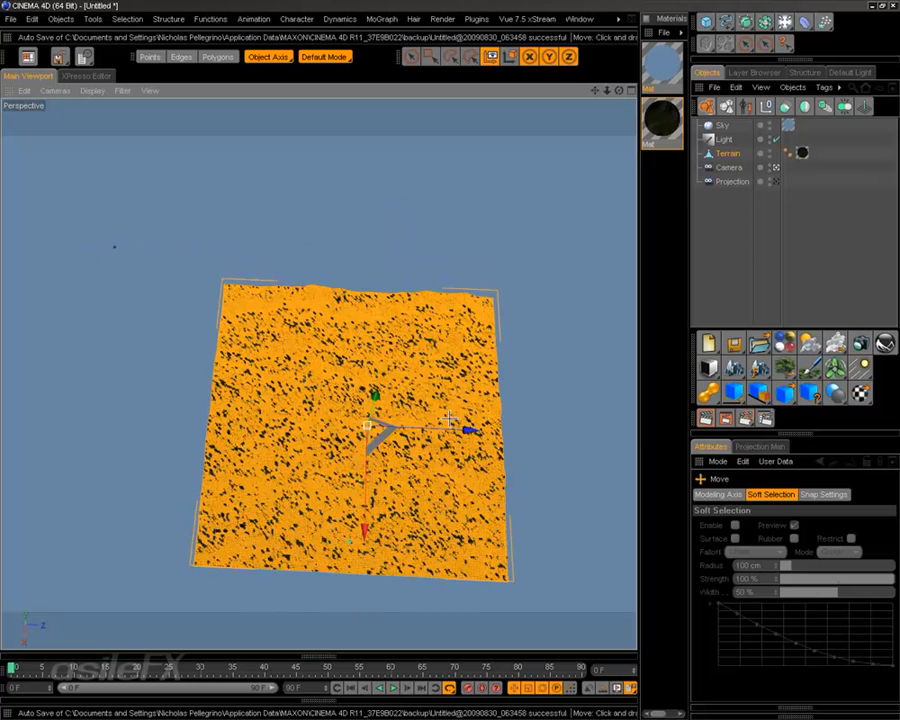
drag(450, 418, 433, 419)
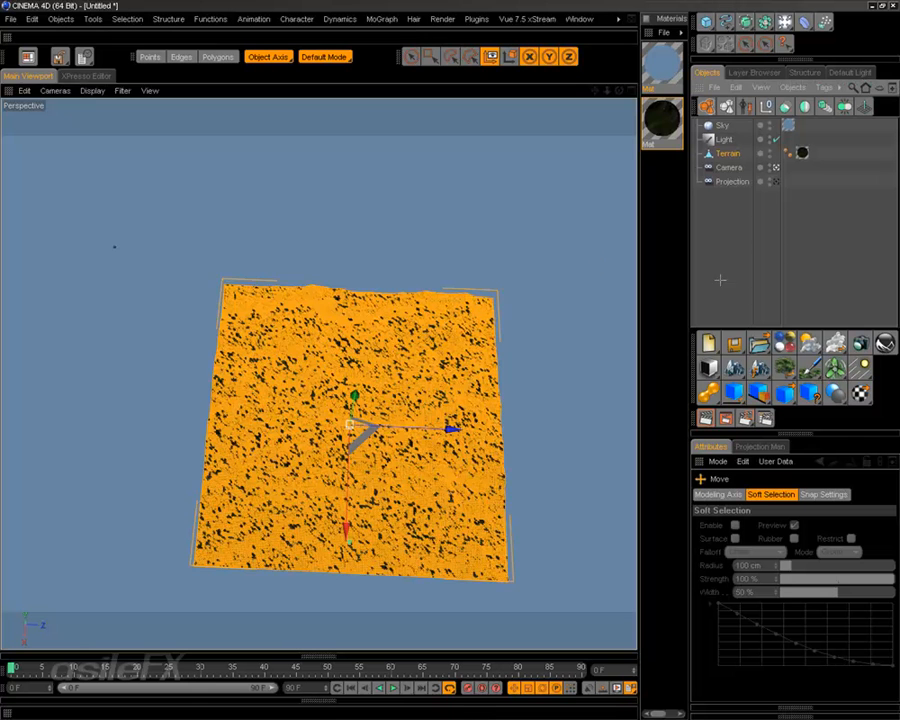
click(720, 280)
Examine the terrain's rocky slopes and grassy valley from several distances and viewing angles
alt+middle_drag(444, 347, 422, 198)
scroll(443, 347, up, 2)
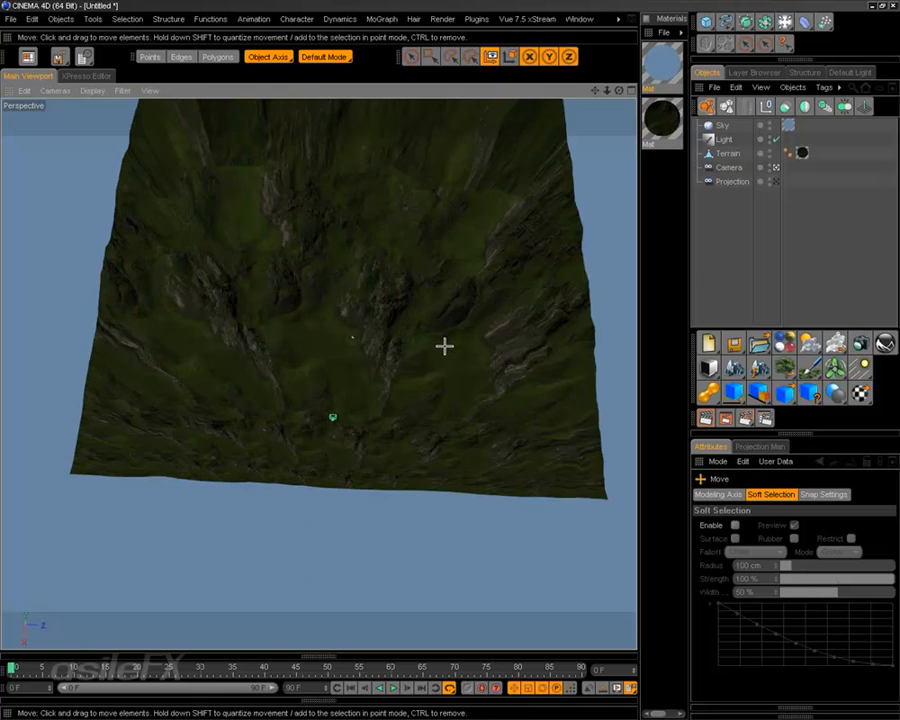
scroll(418, 253, up, 3)
scroll(408, 281, up, 3)
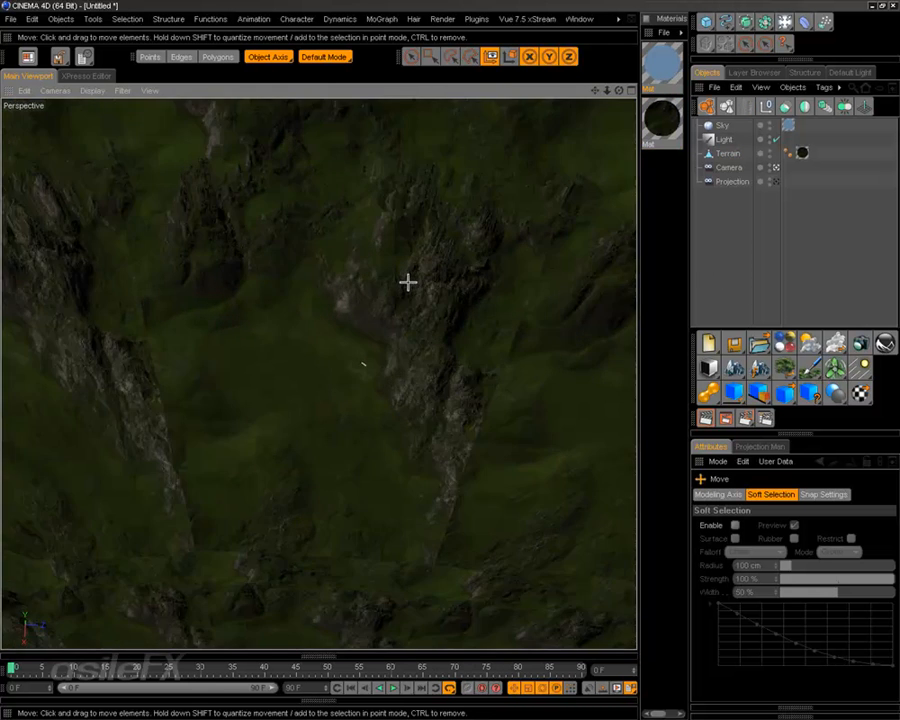
alt+middle_drag(404, 346, 553, 117)
alt+middle_drag(435, 229, 368, 108)
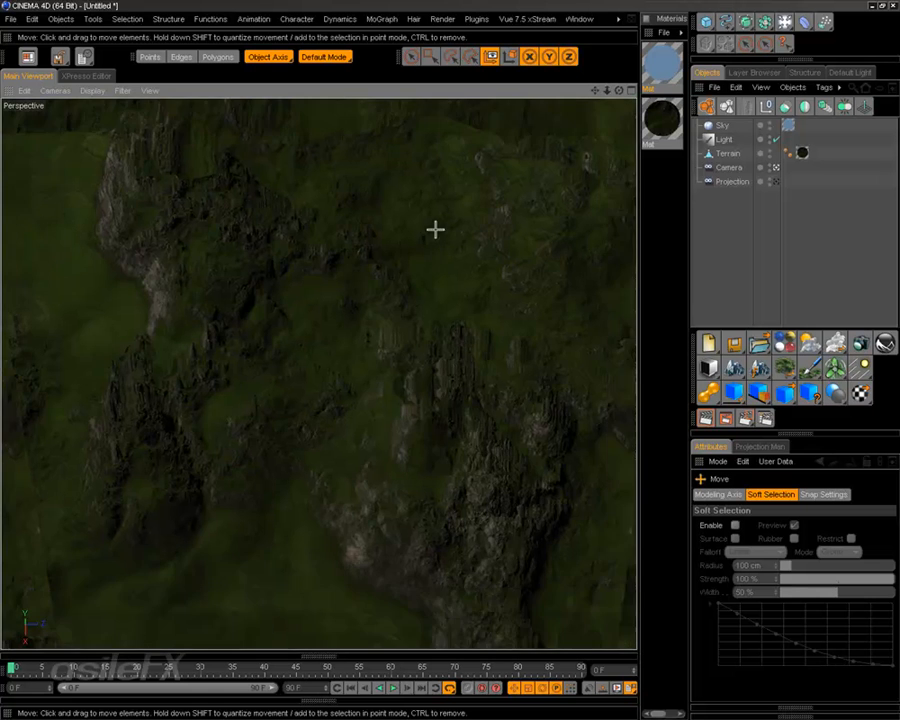
alt+drag(441, 245, 443, 215)
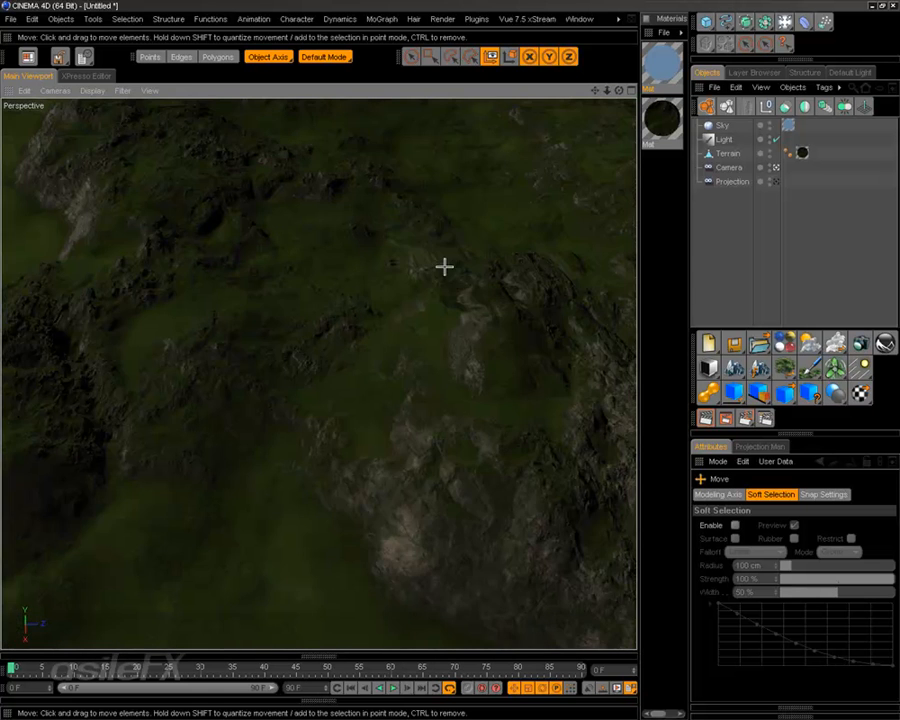
mouse_move(444, 267)
alt+mouse_down()
mouse_move(455, 170)
mouse_move(444, 267)
alt+mouse_up()
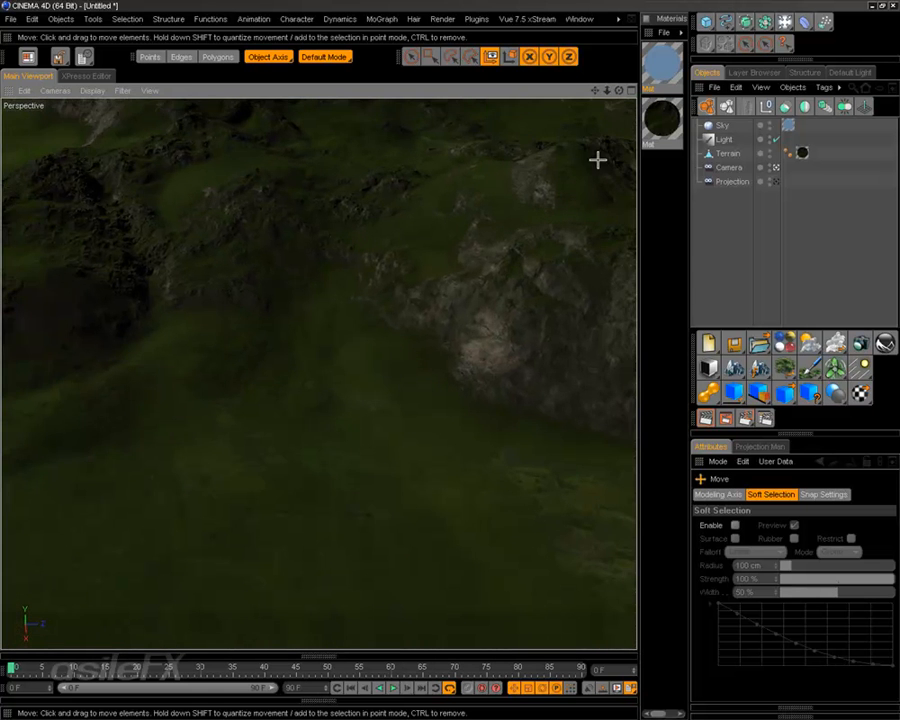
scroll(534, 223, down, 10)
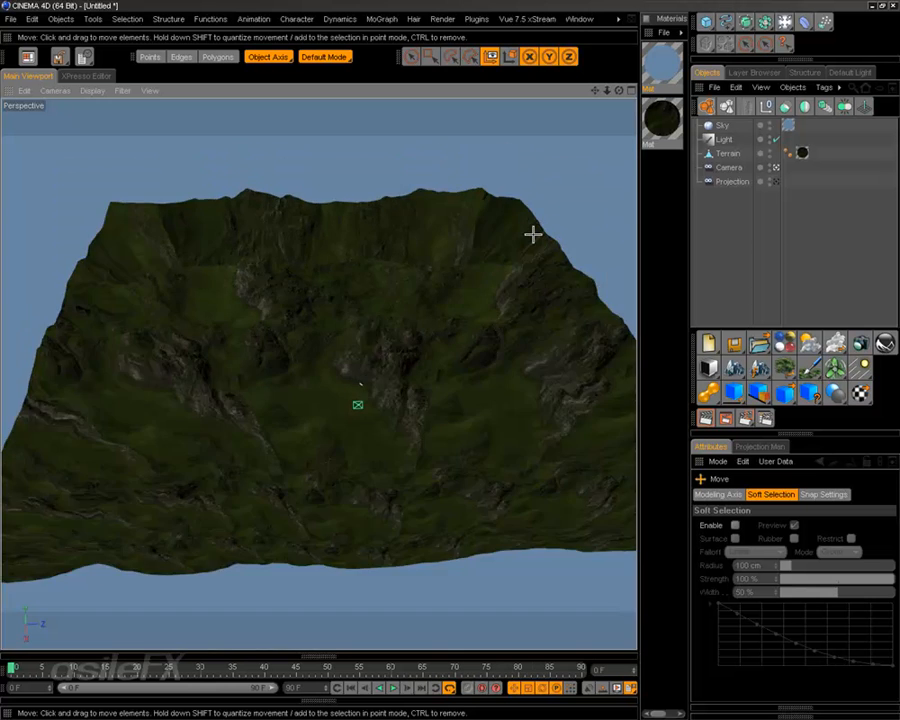
scroll(520, 250, down, 5)
scroll(518, 257, up, 3)
scroll(518, 258, up, 10)
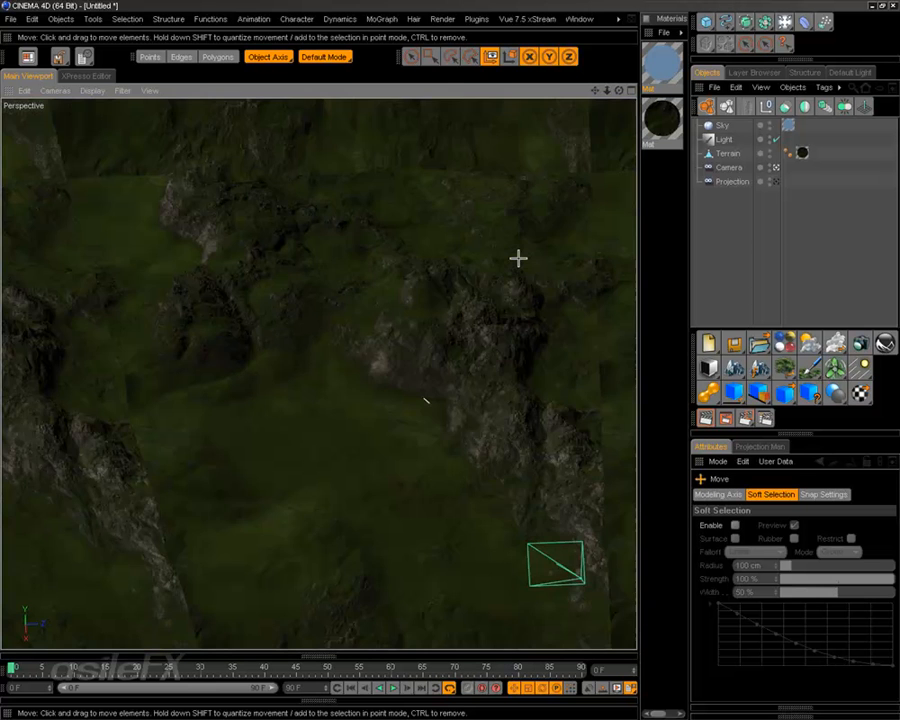
scroll(518, 258, up, 5)
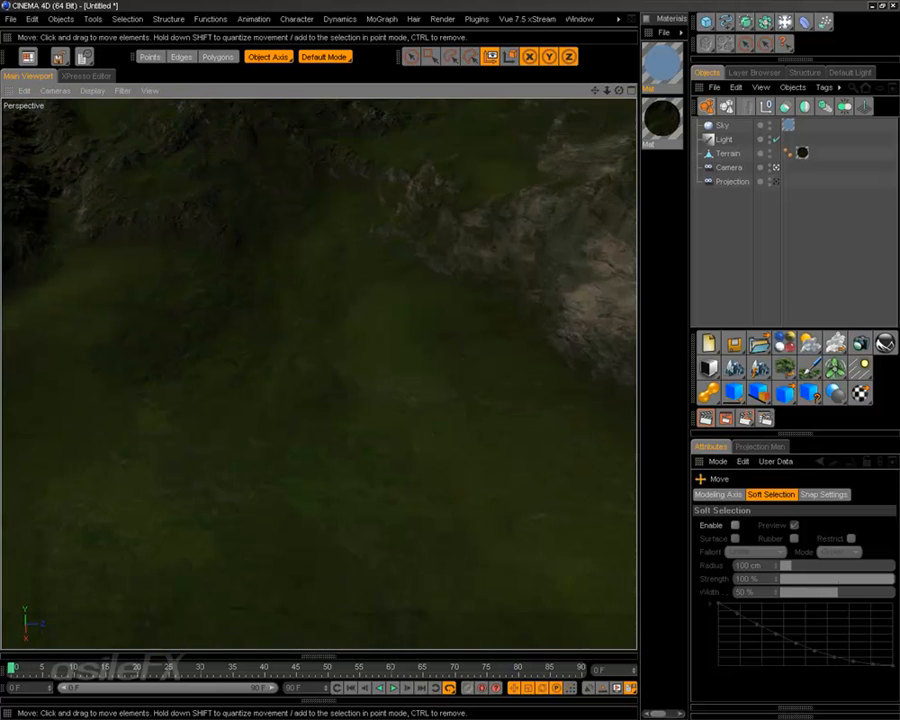
scroll(474, 262, down, 6)
scroll(476, 247, up, 3)
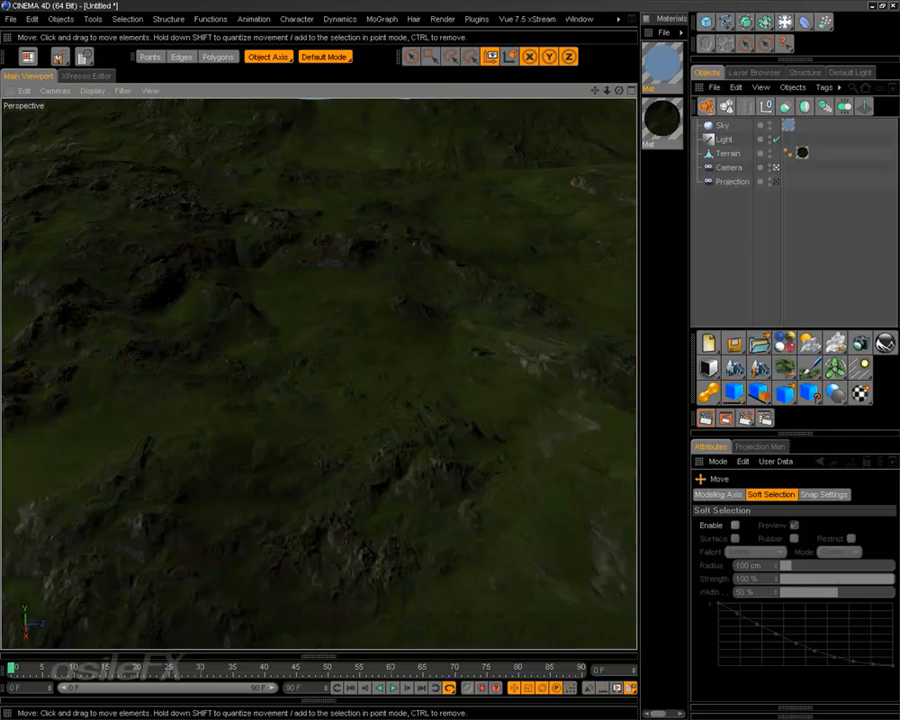
scroll(476, 247, down, 6)
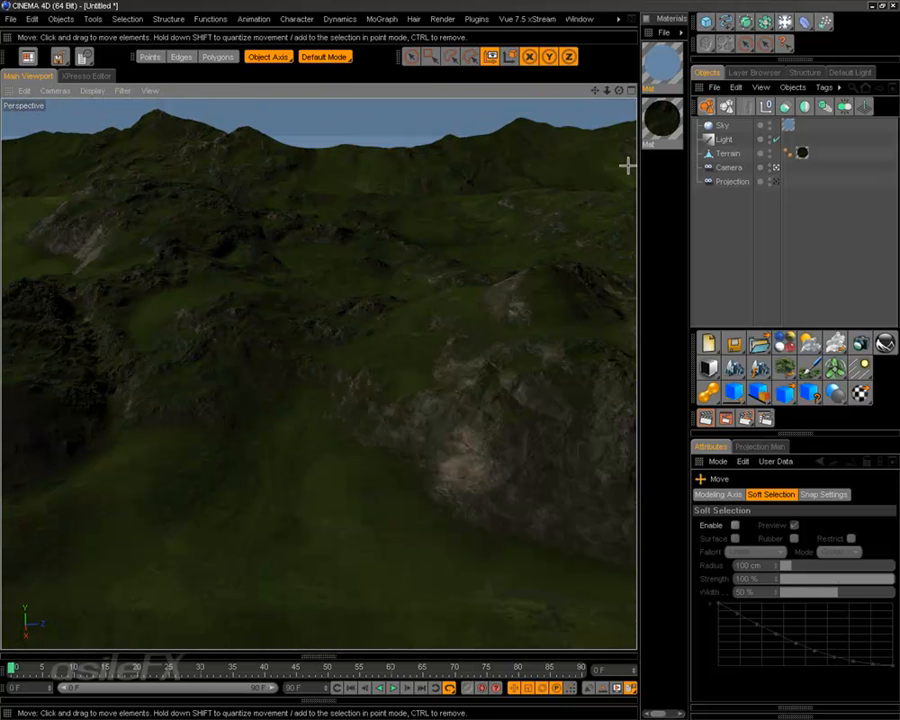
Check the valley and distant hills against the blue sky in a low-angle viewport render
alt+middle_drag(454, 255, 472, 258)
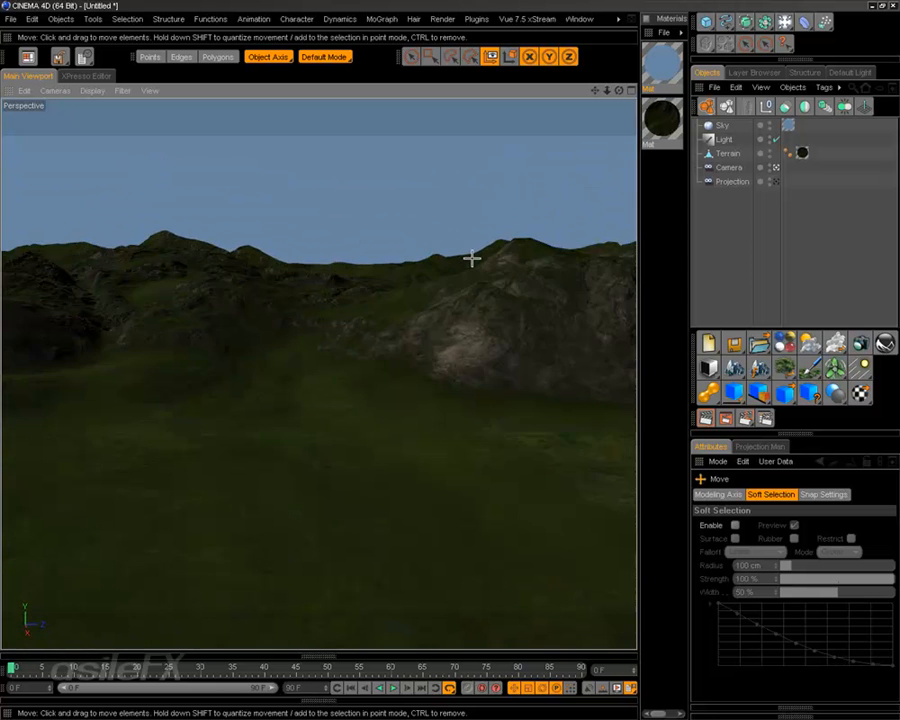
scroll(472, 258, down, 3)
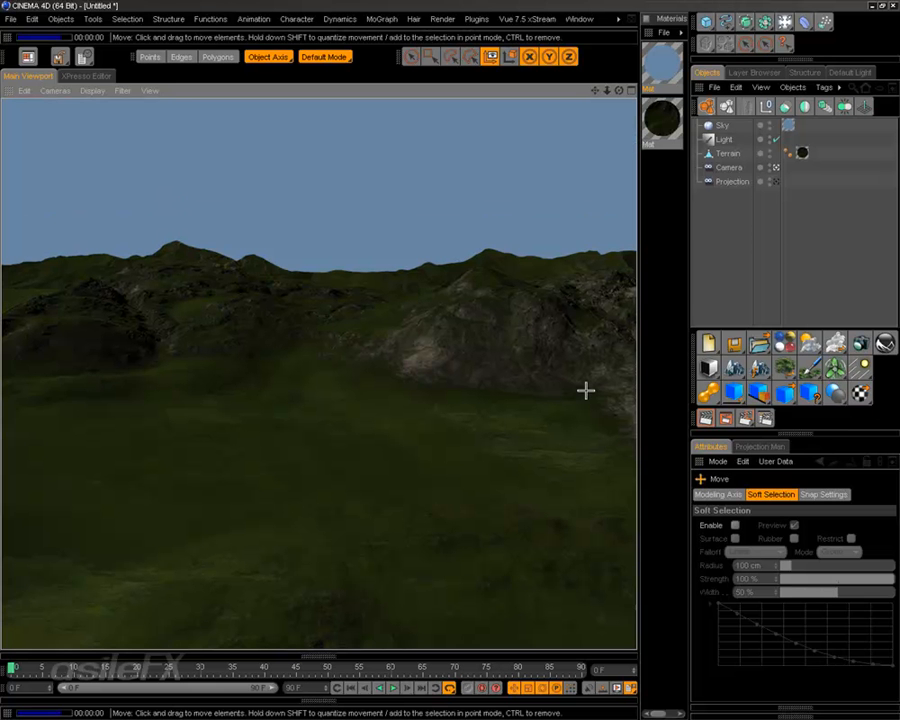
scroll(578, 327, up, 3)
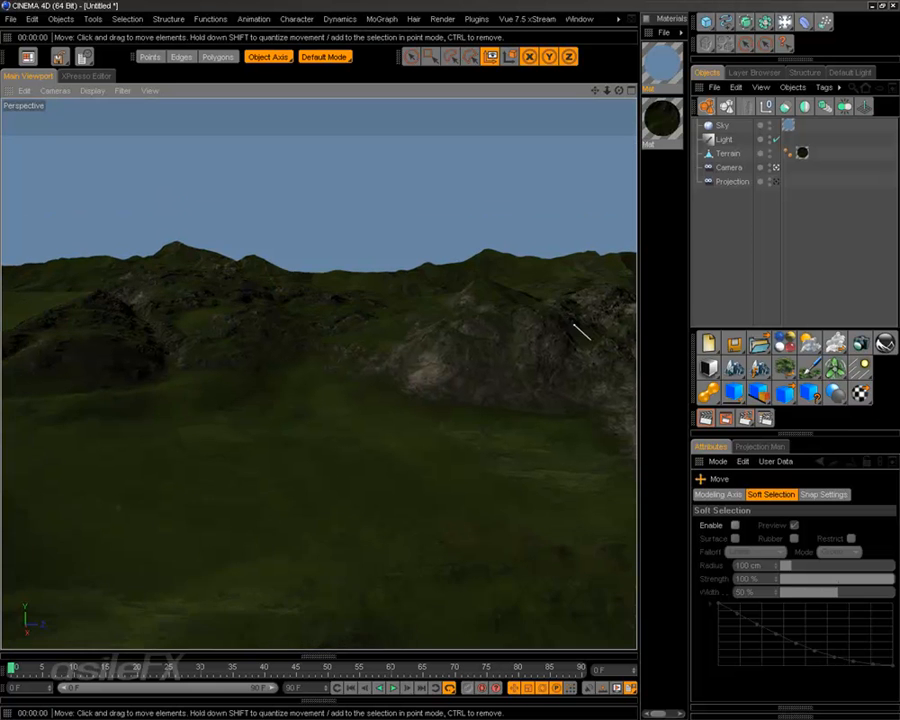
mouse_move(360, 340)
alt+middle_down()
mouse_move(440, 320)
mouse_move(362, 342)
mouse_move(351, 320)
alt+middle_up()
mouse_move(431, 348)
alt+middle_down()
mouse_move(381, 252)
mouse_move(403, 140)
mouse_move(431, 155)
mouse_move(476, 335)
alt+middle_up()
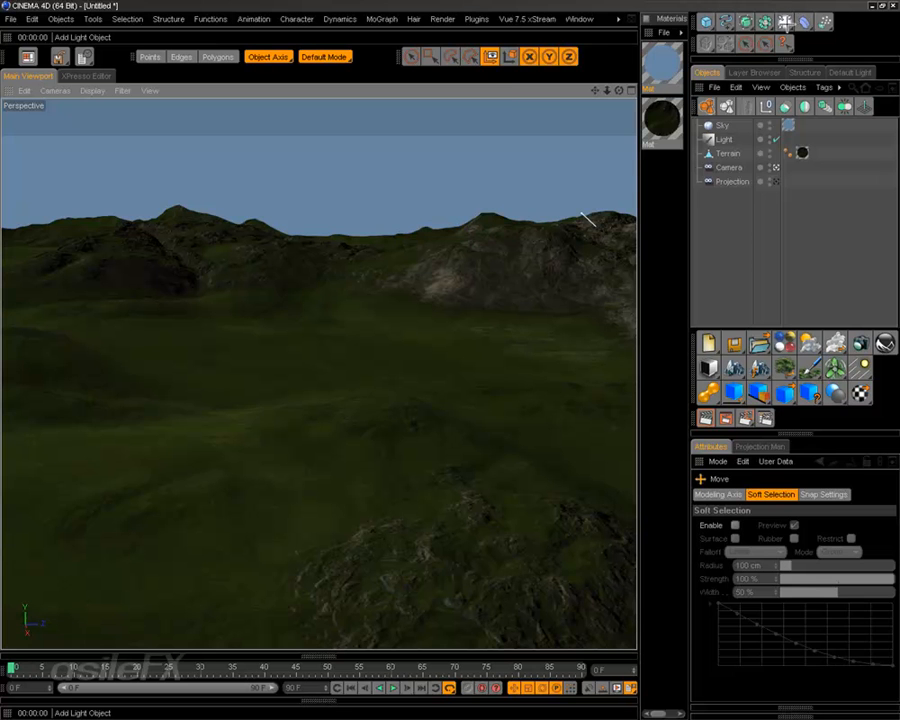
Add an Environment object with fog enabled at a strength of 18%
click(785, 21)
click(645, 112)
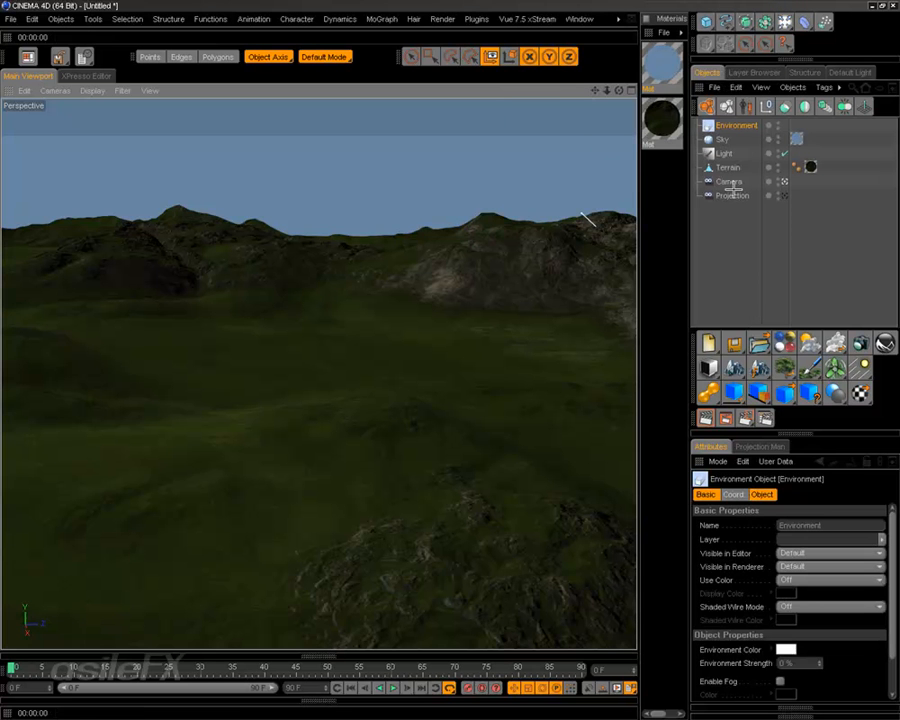
click(780, 681)
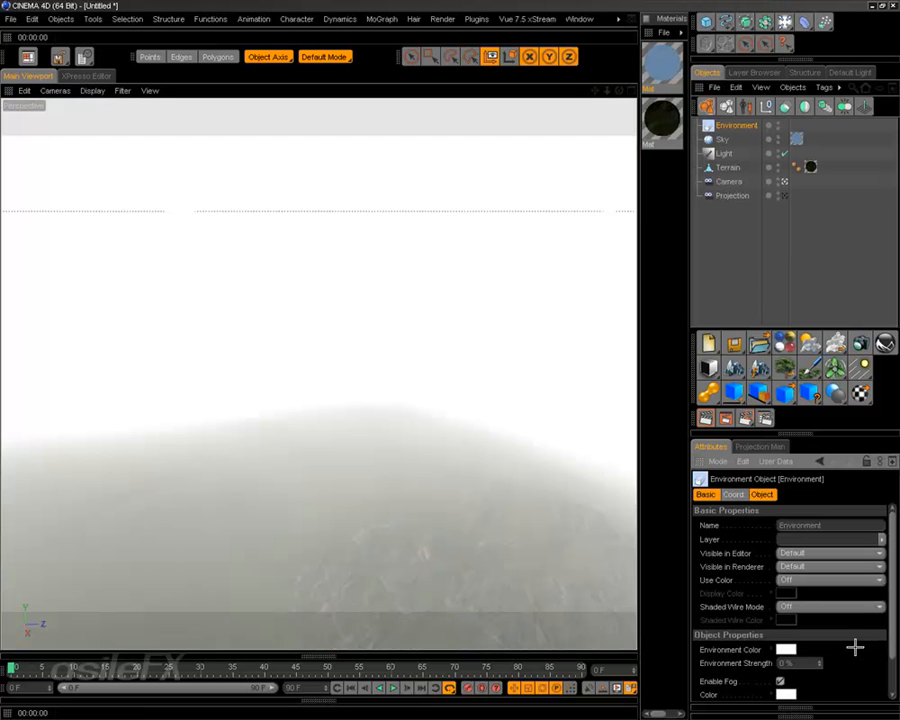
scroll(820, 690, down, 2)
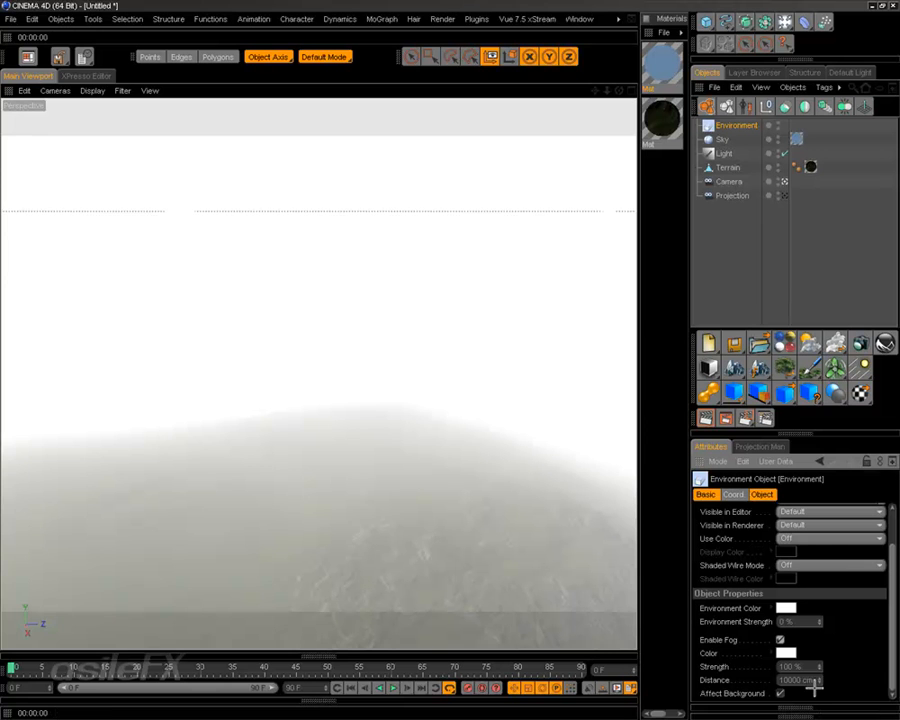
drag(820, 664, 745, 664)
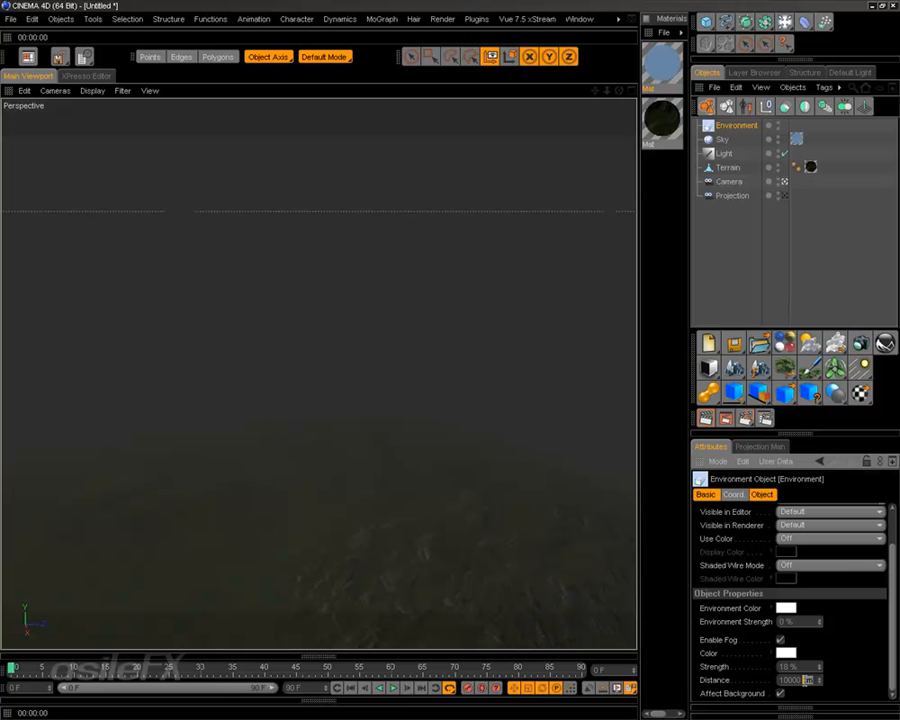
Try several fog distances on the Environment object, including 1000 cm
text(00)
key(Return)
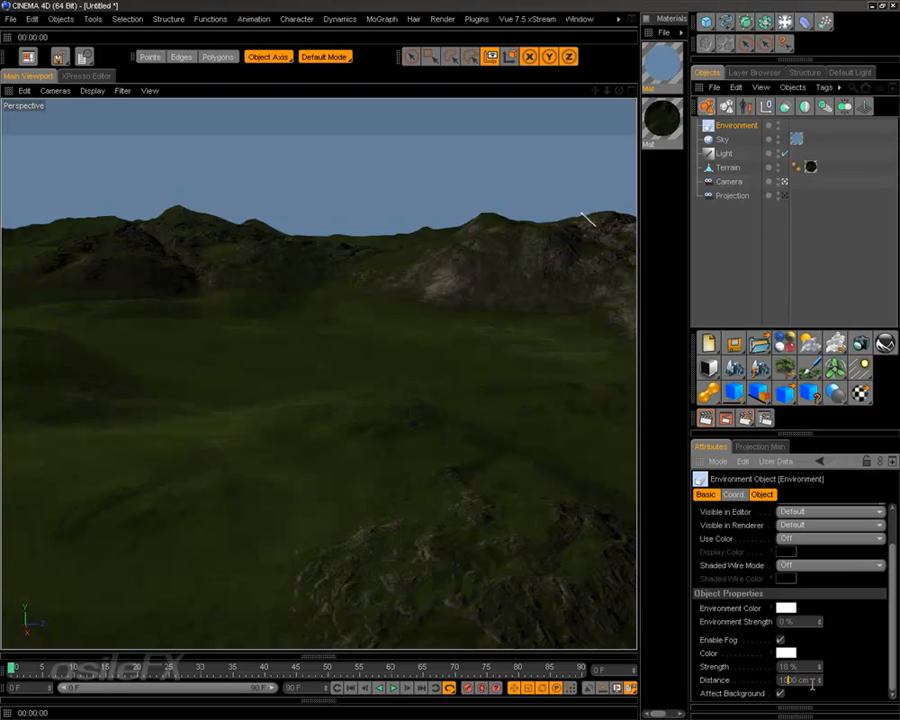
key(Return)
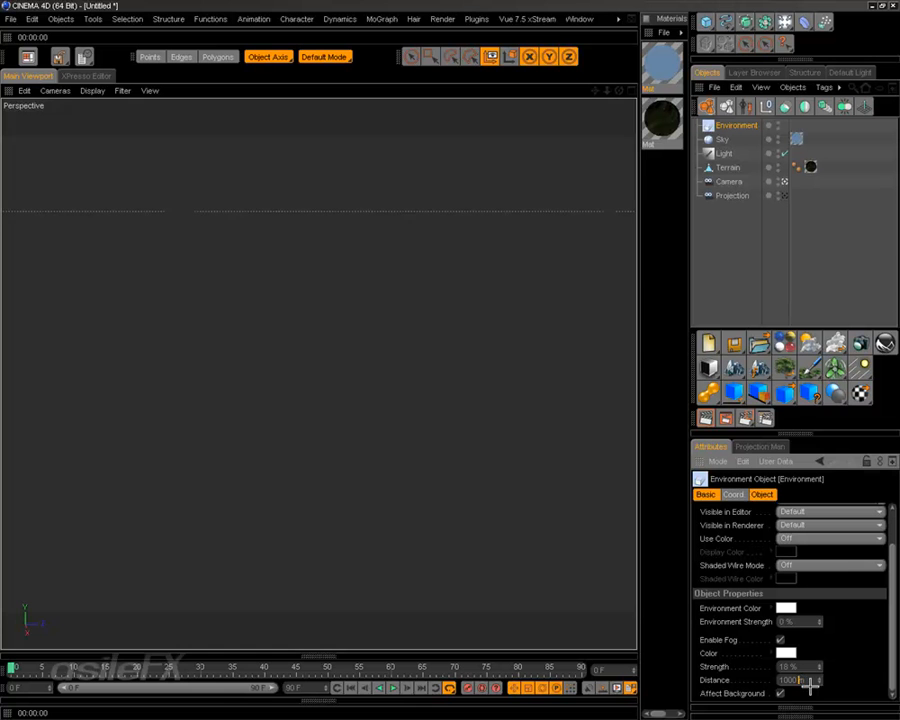
text(00)
key(Return)
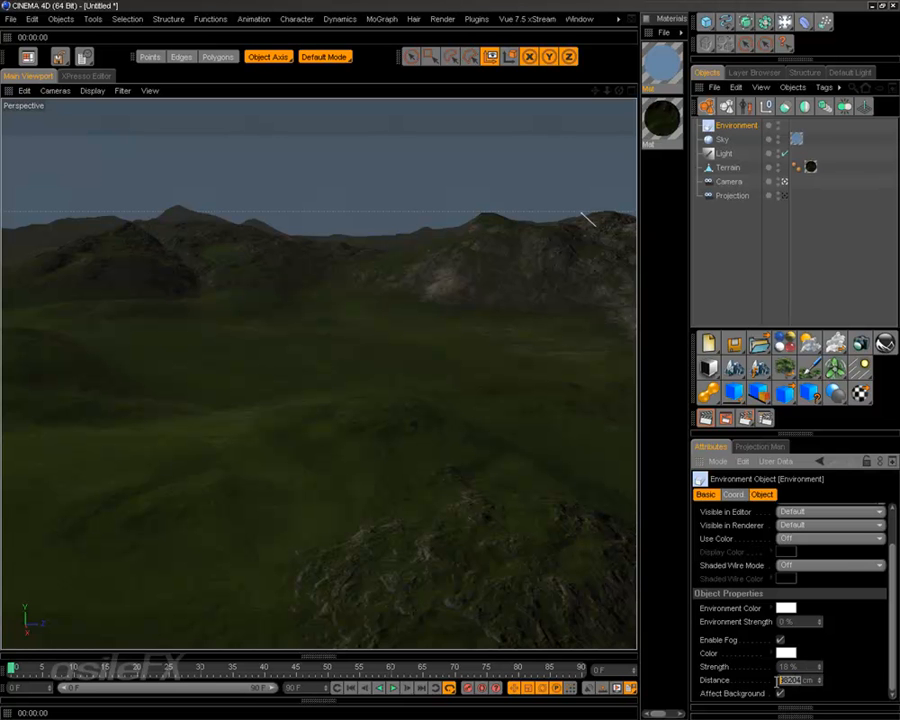
Set the Environment object's fog distance to 40000 cm
text(000)
key(Return)
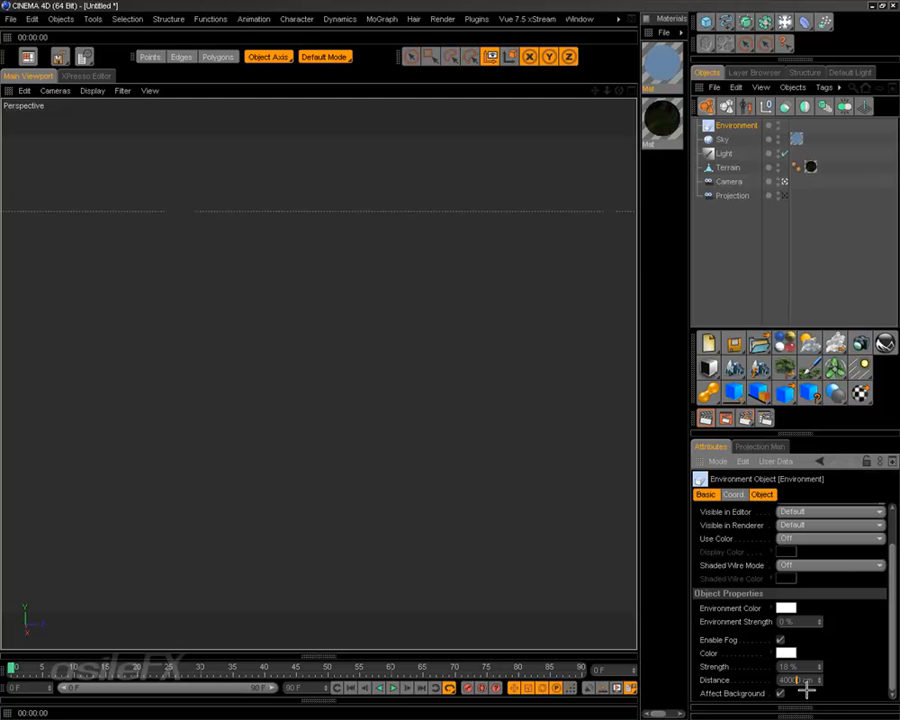
text(0)
key(Return)
Render the foggy landscape in the viewport and examine how the fog covers the hills from other angles
mouse_move(525, 297)
alt+middle_down()
mouse_move(525, 180)
mouse_move(525, 297)
mouse_move(542, 400)
mouse_move(523, 291)
alt+middle_up()
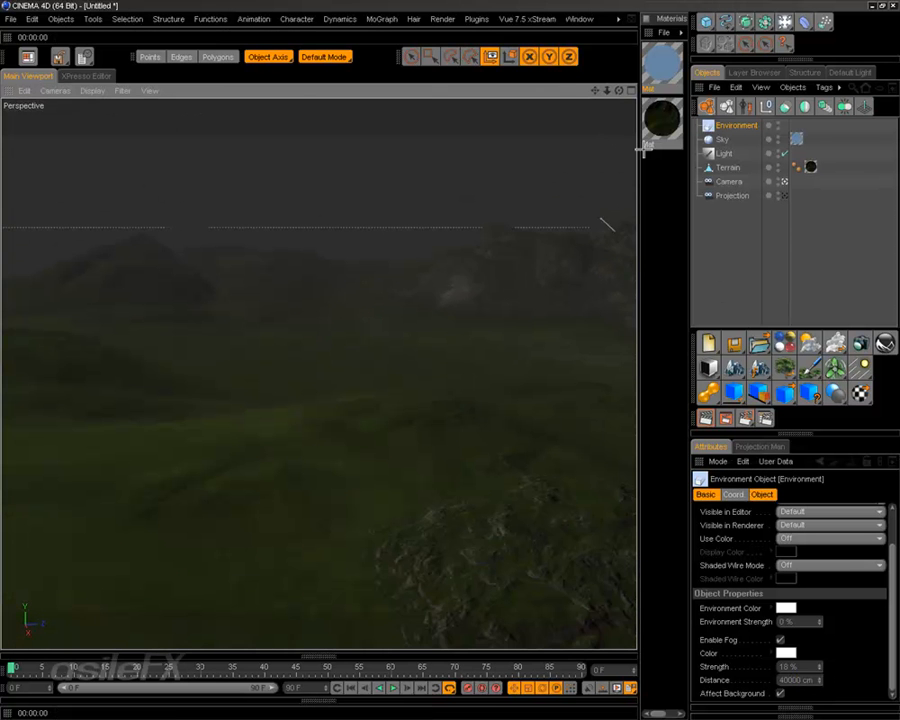
key(ctrl+r)
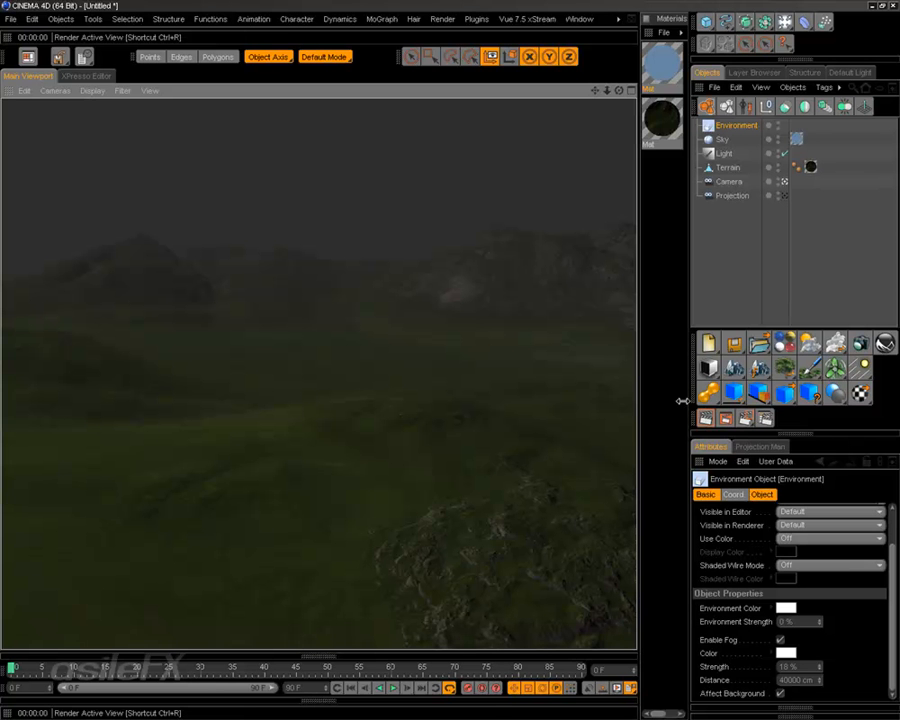
alt+middle_drag(610, 370, 455, 316)
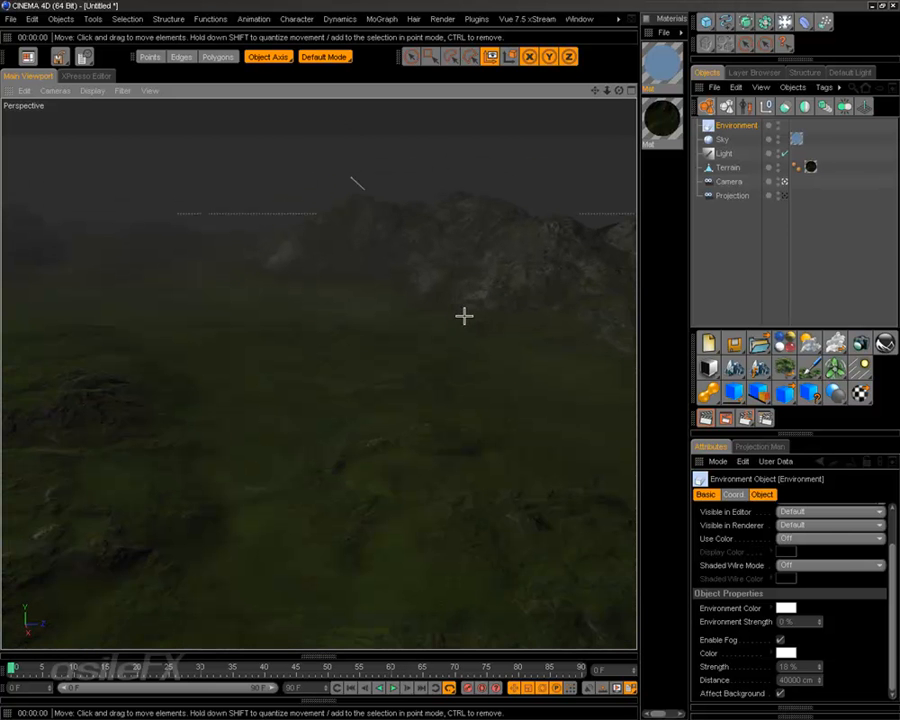
scroll(516, 340, down, 5)
scroll(516, 340, up, 3)
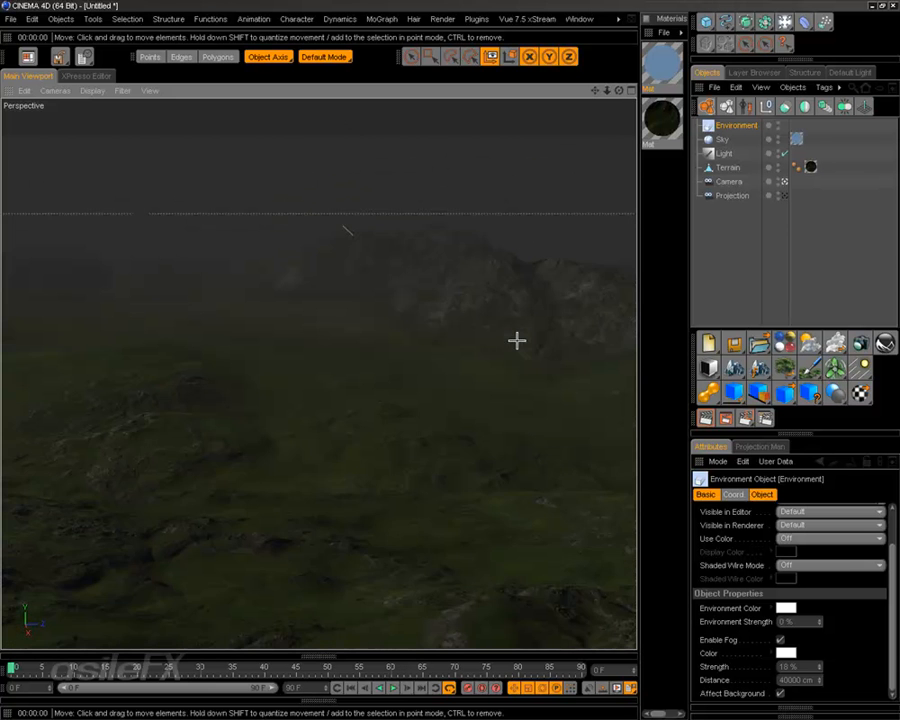
Examine how the fog fades the distant hills from overhead, near and far viewpoints over the terrain
scroll(512, 396, down, 5)
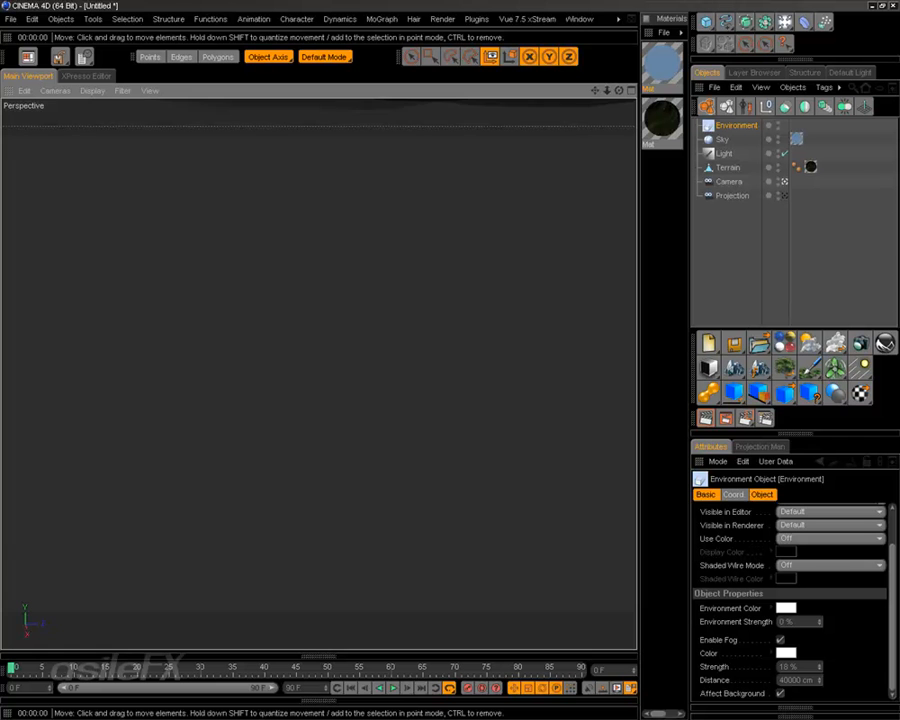
scroll(319, 375, up, 4)
scroll(319, 375, down, 2)
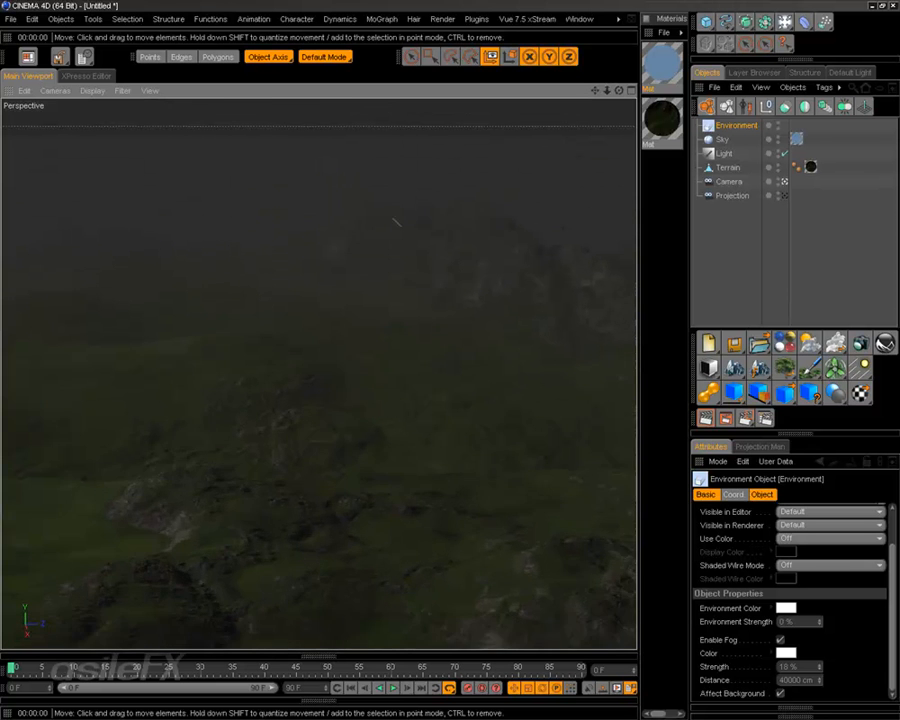
scroll(319, 375, down, 2)
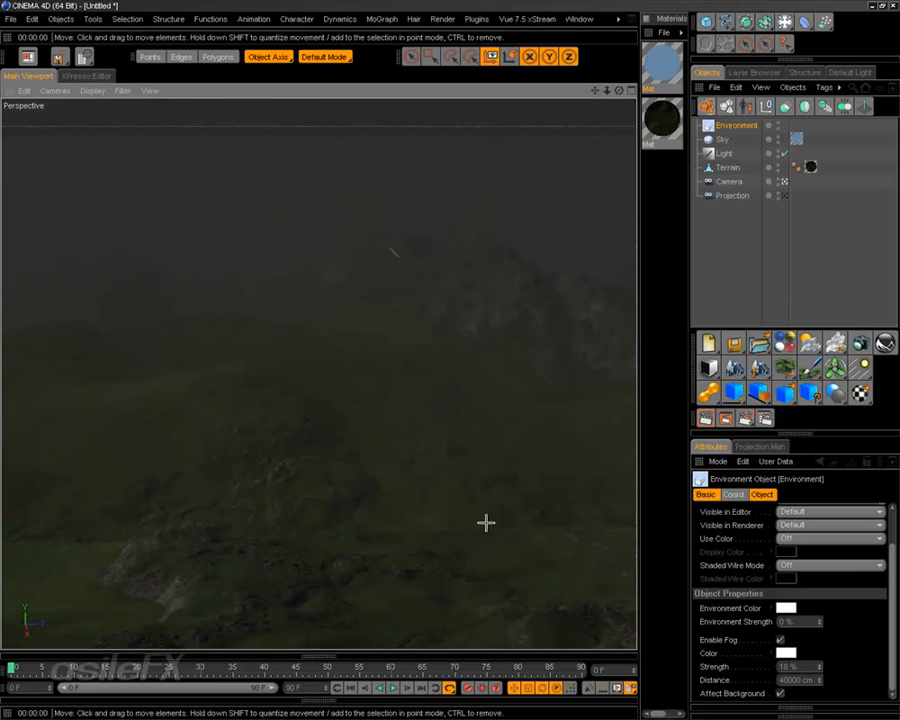
scroll(481, 525, up, 2)
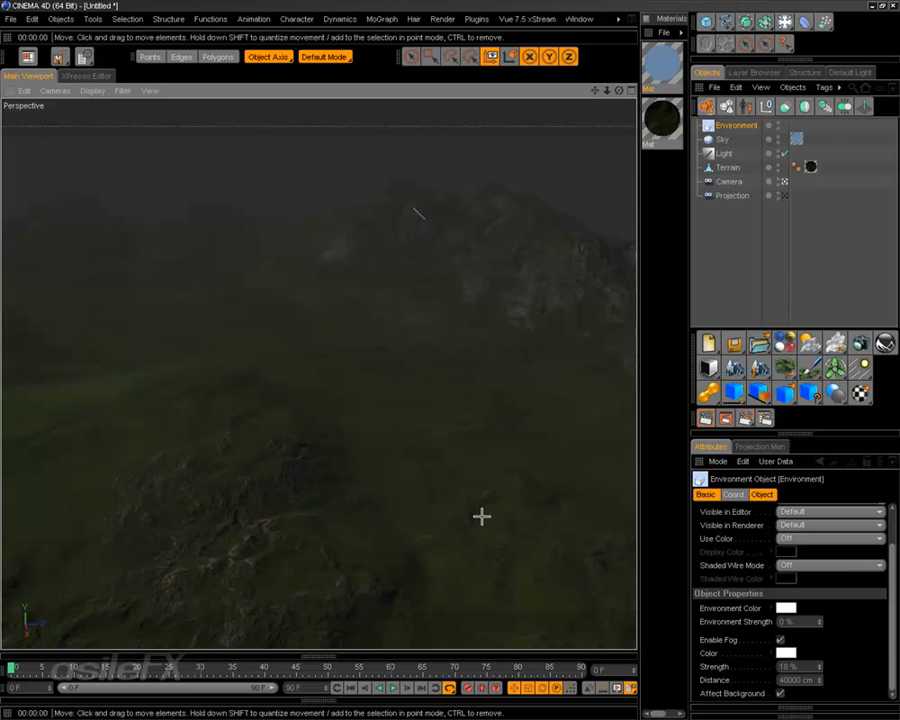
scroll(481, 516, up, 2)
alt+middle_drag(481, 516, 490, 476)
scroll(484, 343, up, 2)
alt+middle_drag(484, 343, 465, 260)
scroll(460, 360, up, 1)
alt+middle_drag(449, 318, 499, 293)
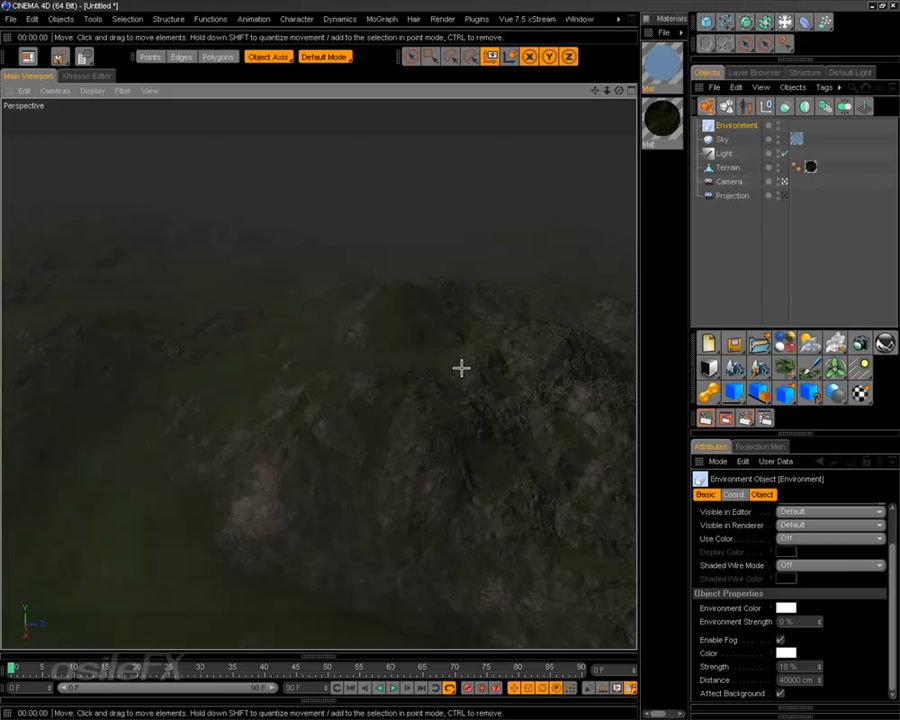
scroll(461, 368, down, 3)
alt+middle_drag(469, 368, 491, 278)
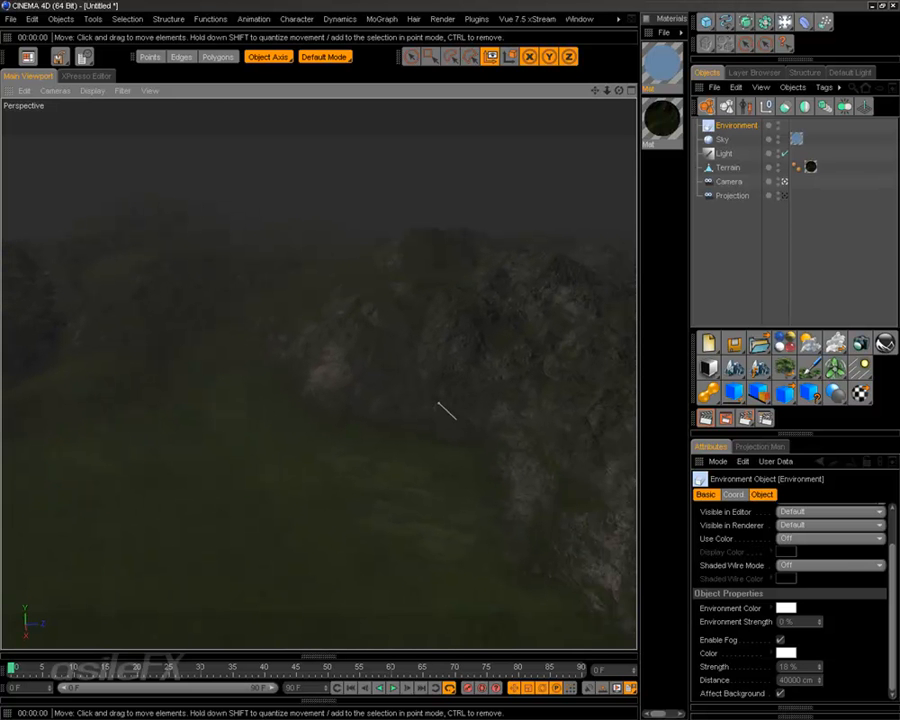
Rotate the Light object freehand on several axes to change the direction of the light across the hills
click(723, 153)
key(r)
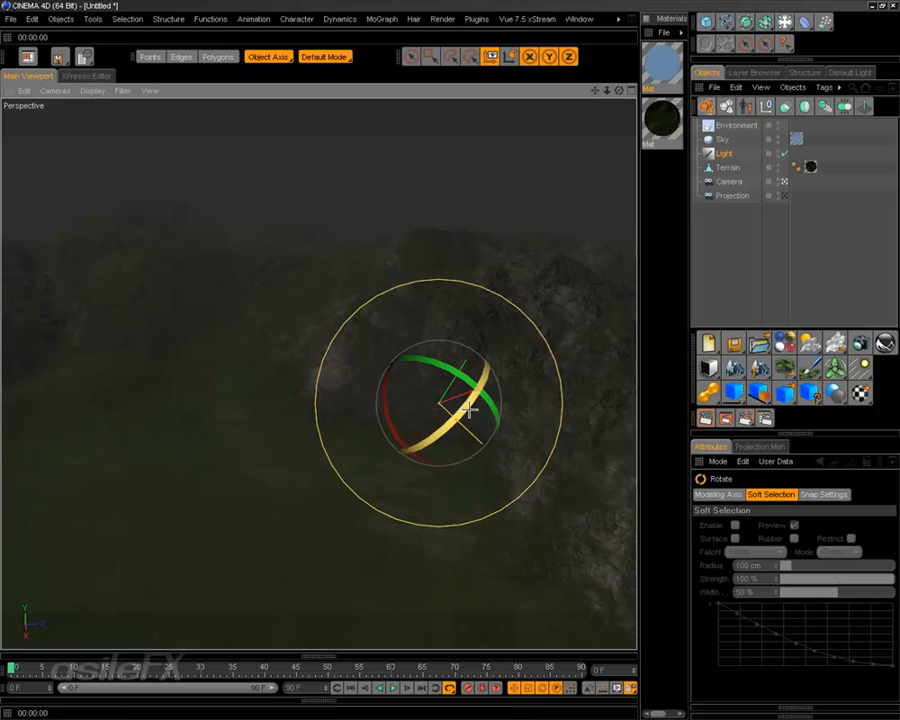
mouse_move(468, 404)
mouse_down()
mouse_move(460, 375)
mouse_move(458, 412)
mouse_up()
drag(384, 418, 418, 346)
mouse_move(479, 346)
mouse_down()
mouse_move(478, 368)
mouse_move(497, 390)
mouse_move(430, 424)
mouse_move(381, 476)
mouse_up()
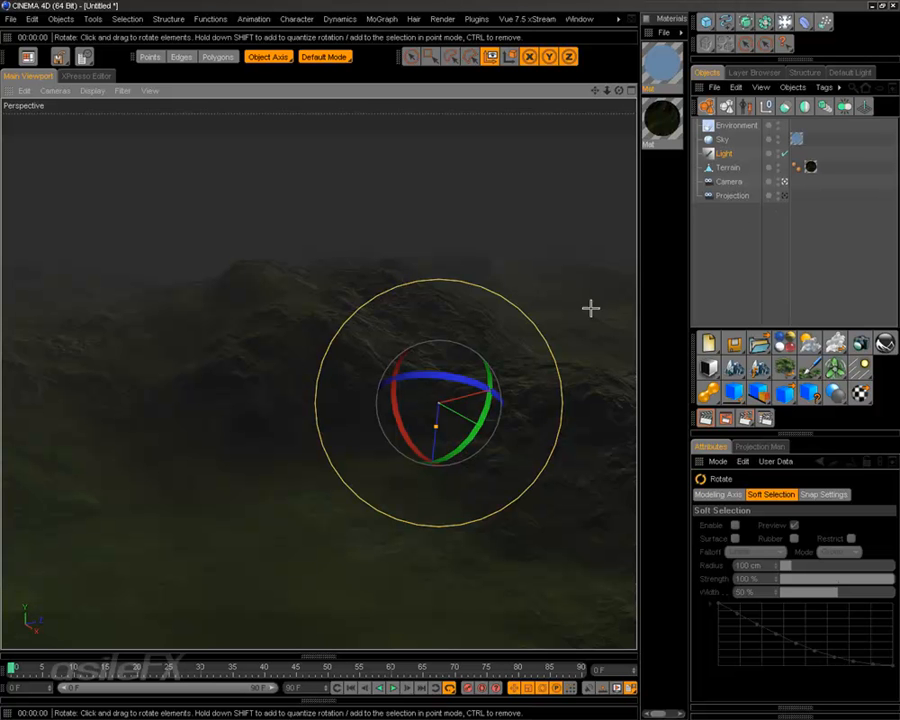
Examine the relief shading of the relit hills from low, side and elevated viewpoints
alt+middle_drag(513, 422, 485, 308)
scroll(515, 426, up, 3)
scroll(515, 426, up, 3)
alt+drag(515, 426, 495, 355)
alt+middle_drag(437, 467, 320, 350)
scroll(447, 481, down, 3)
alt+middle_drag(447, 481, 447, 535)
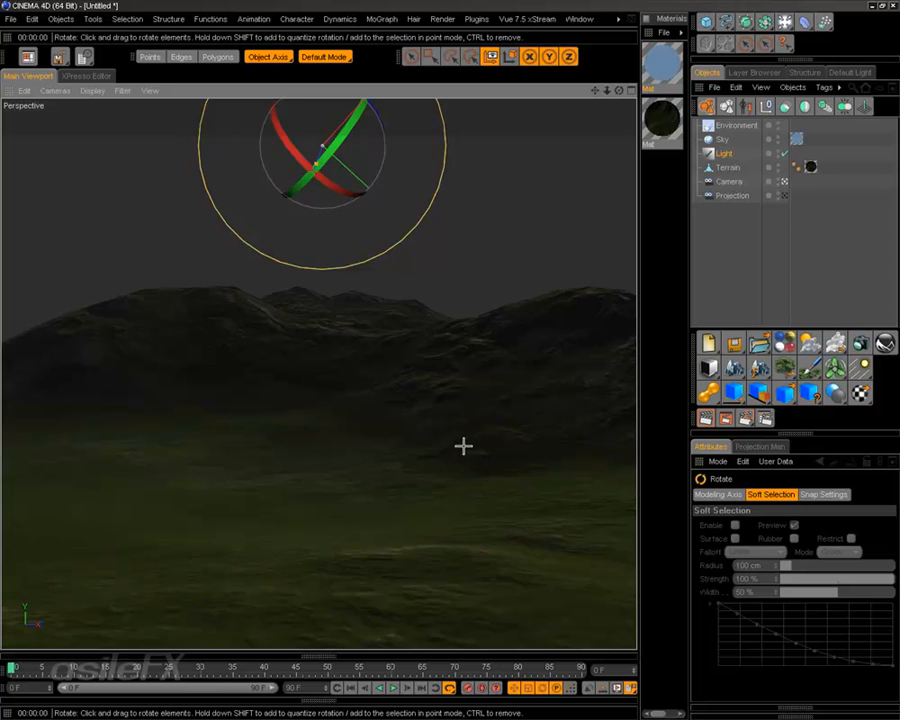
mouse_move(462, 442)
alt+mouse_down()
mouse_move(472, 452)
mouse_move(464, 457)
alt+mouse_up()
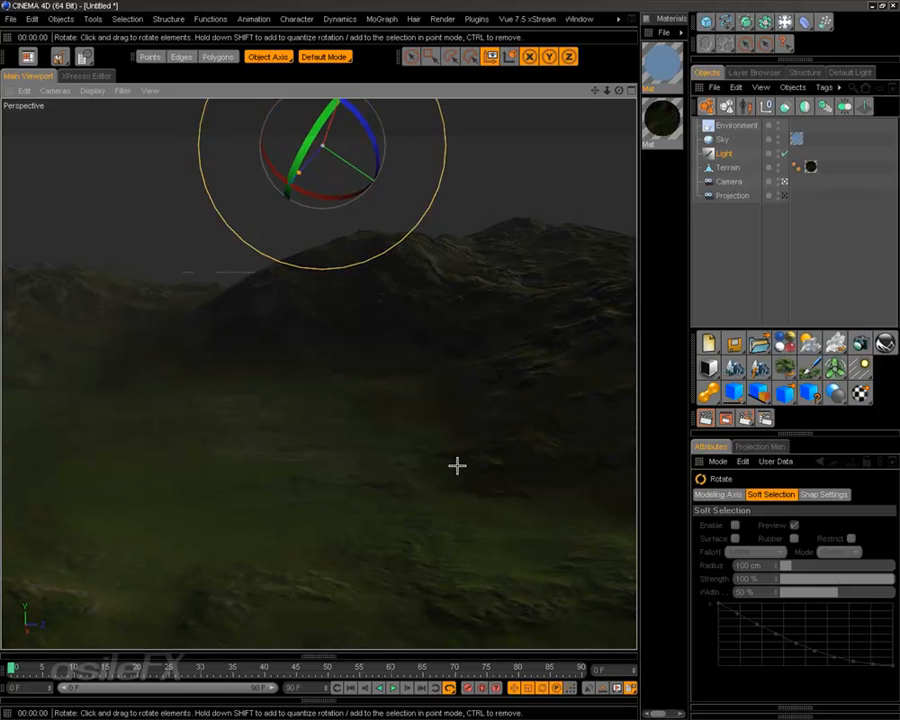
key(ctrl+shift+z)
key(ctrl+shift+z)
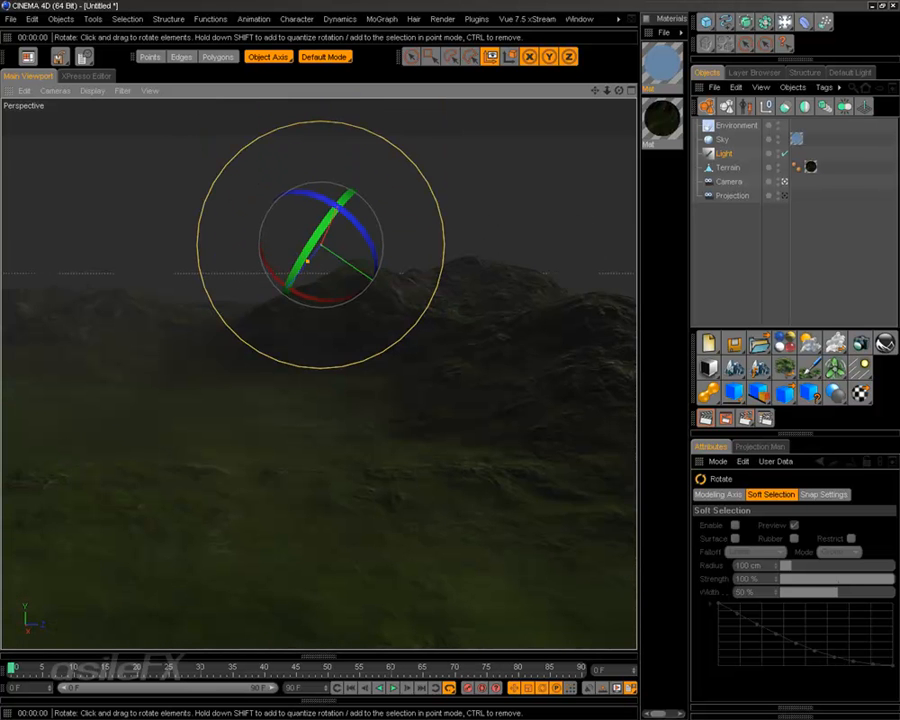
alt+drag(464, 457, 420, 450)
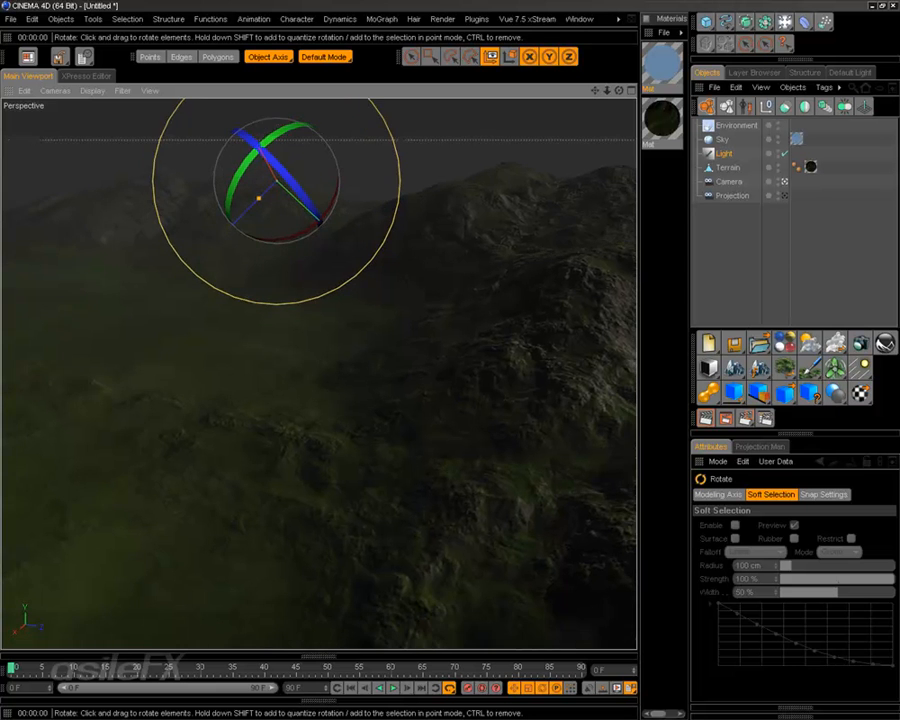
key(ctrl+shift+z)
key(ctrl+shift+z)
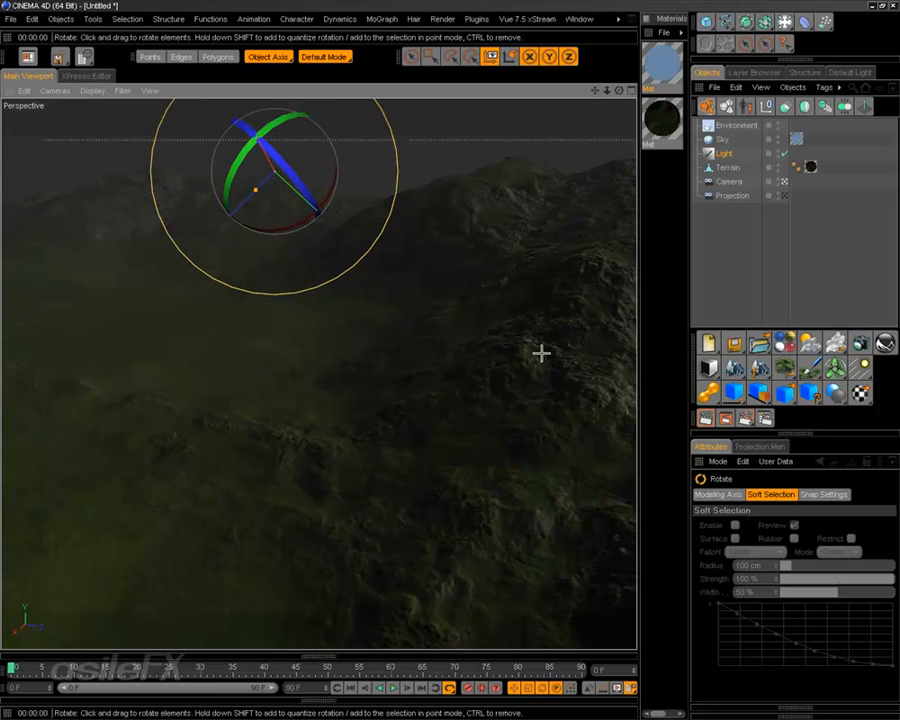
alt+middle_drag(541, 353, 487, 416)
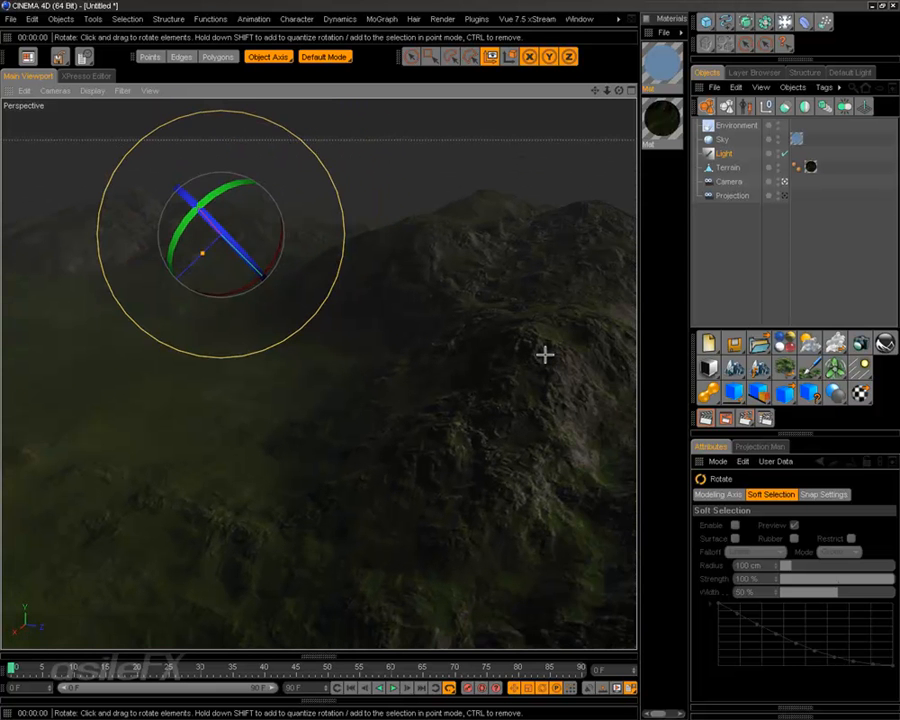
Inspect the attributes of the Camera and Projection cameras, leaving nothing selected
click(729, 182)
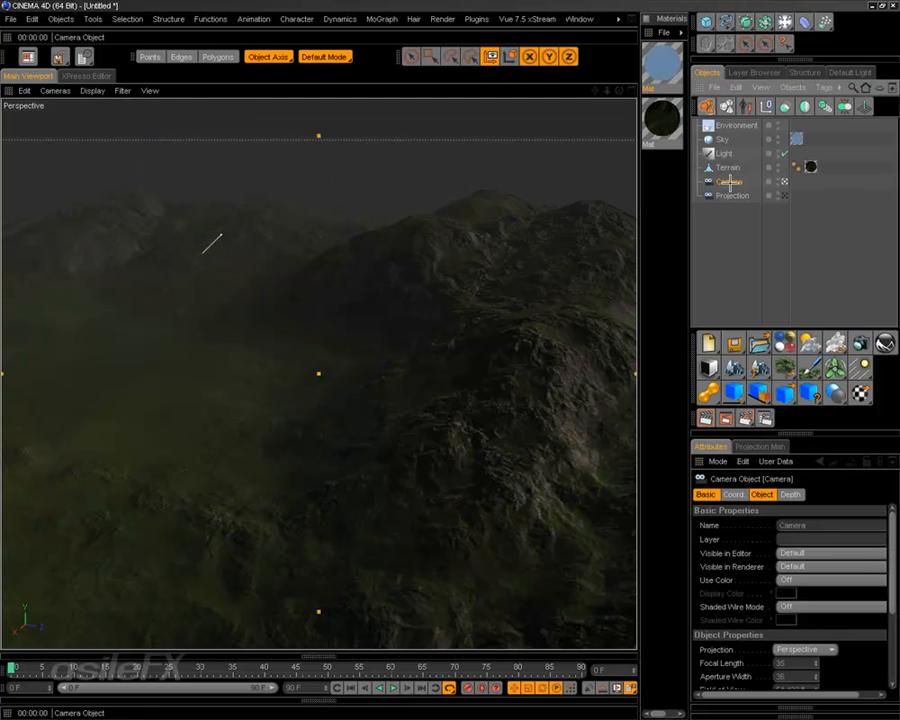
click(732, 196)
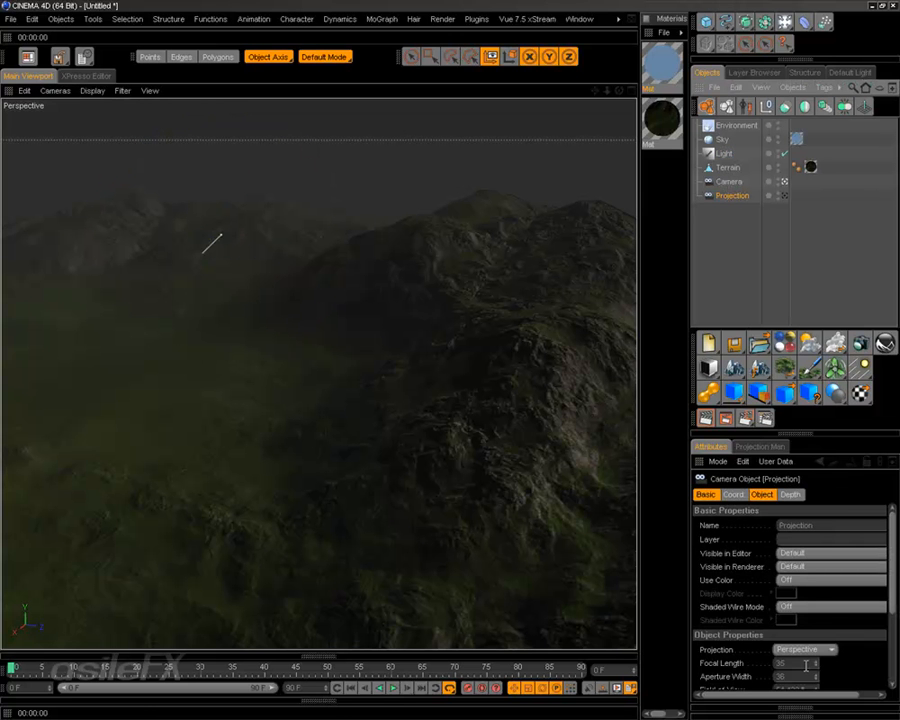
click(752, 247)
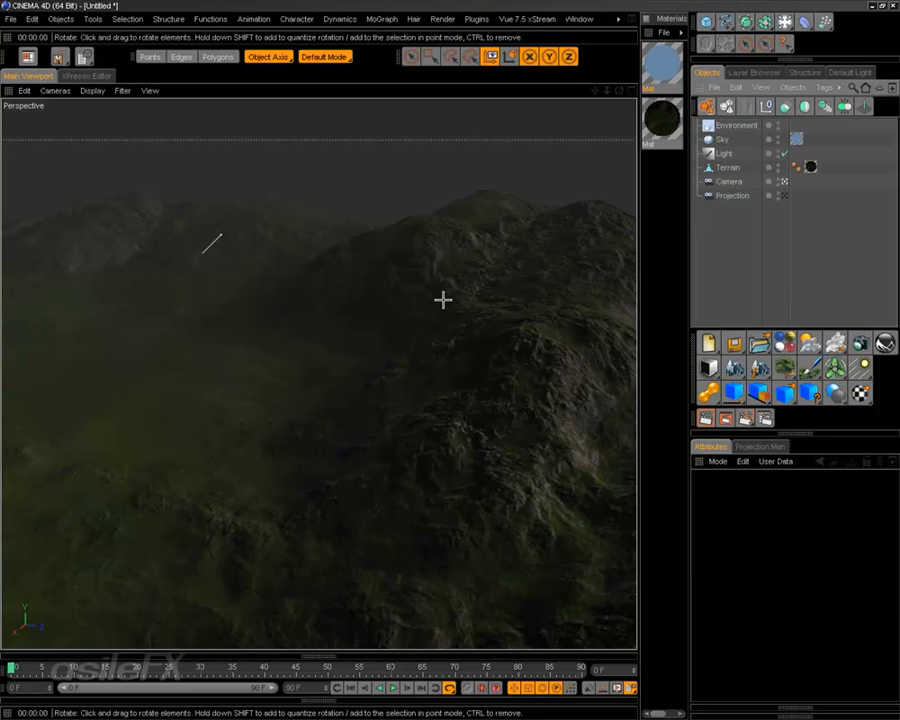
Render the landscape in the viewport and examine the foggy ridges and valley from other angles
key(ctrl+r)
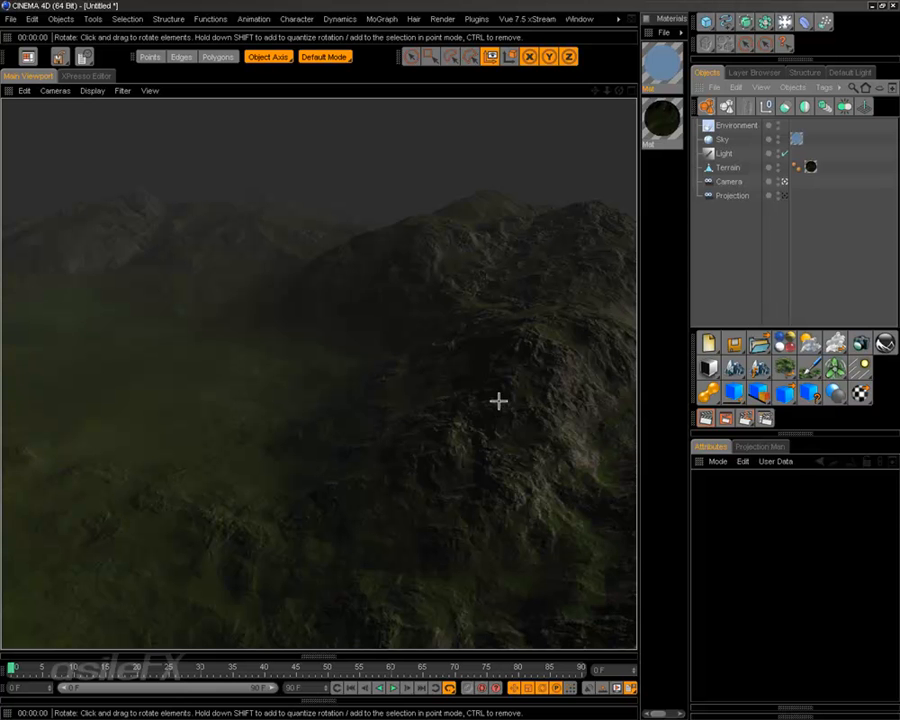
click(460, 471)
alt+middle_drag(256, 297, 25, 310)
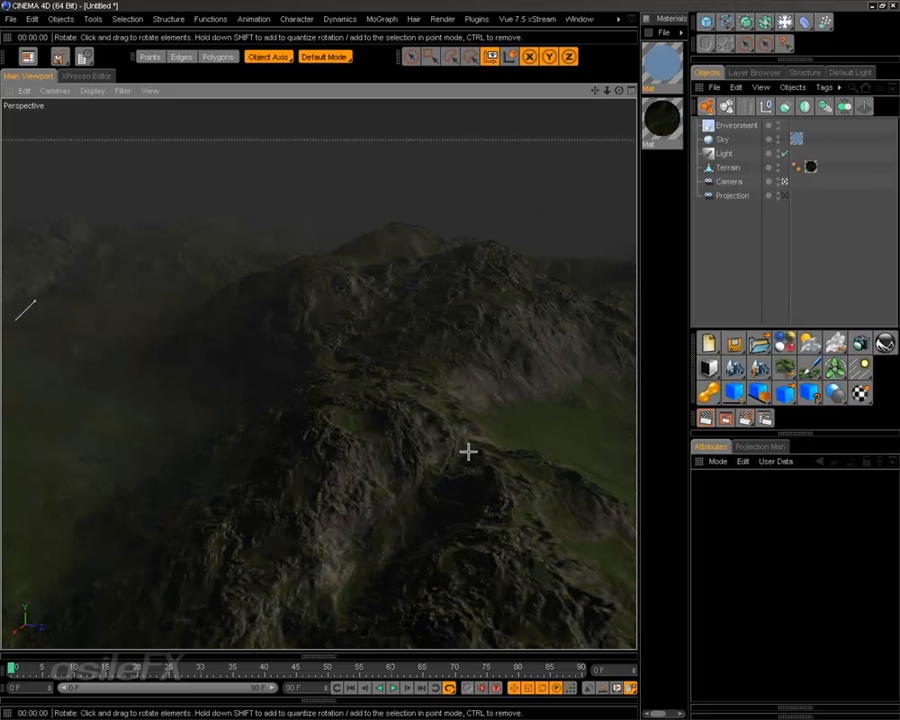
mouse_move(468, 452)
alt+middle_down()
mouse_move(430, 420)
mouse_move(408, 416)
mouse_move(463, 442)
alt+middle_up()
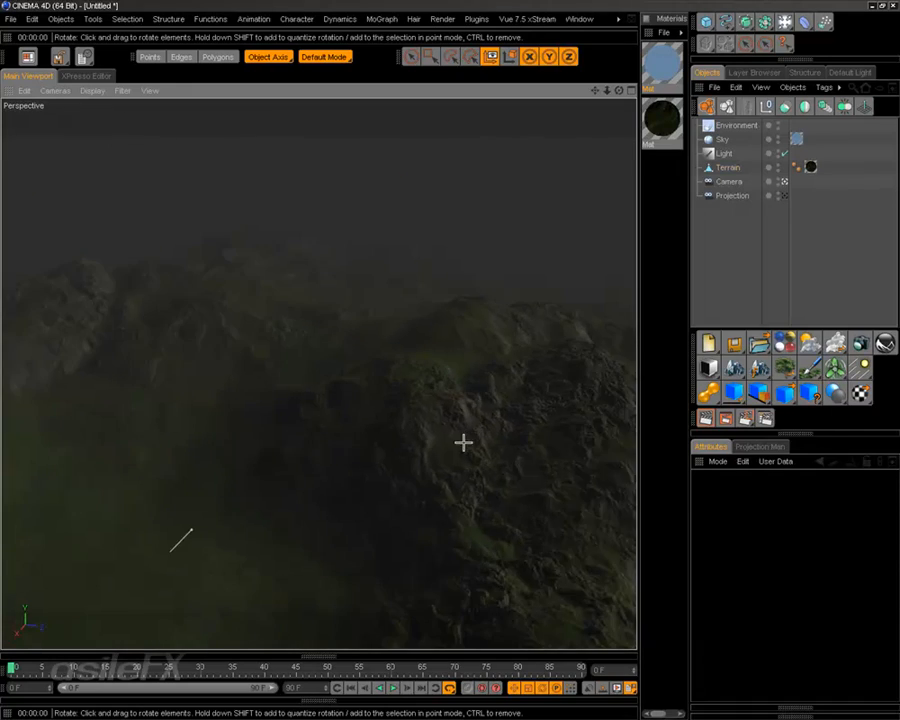
click(463, 442)
alt+drag(463, 442, 354, 434)
alt+middle_drag(354, 434, 219, 434)
alt+drag(219, 434, 516, 338)
click(760, 212)
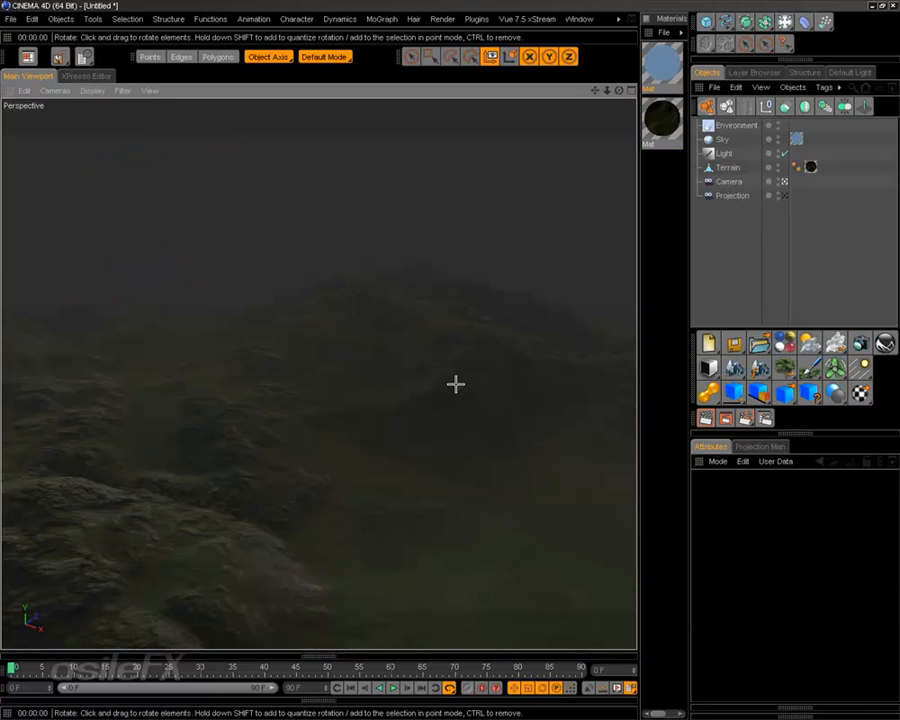
alt+middle_drag(420, 429, 318, 424)
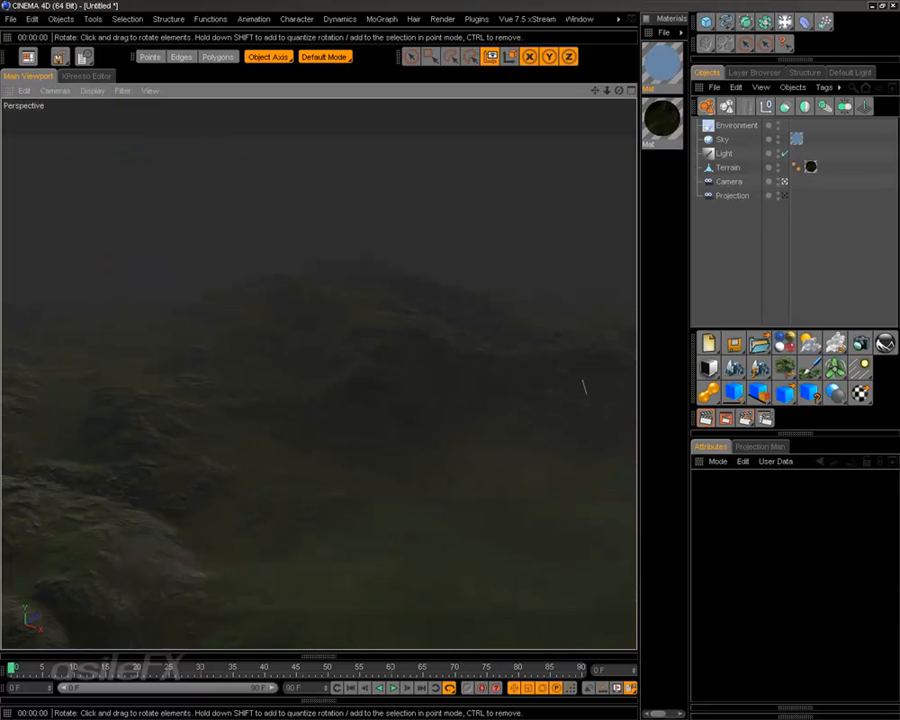
Set the Environment object's fog strength to 29% and increase its fog distance
click(709, 126)
scroll(838, 665, down, 3)
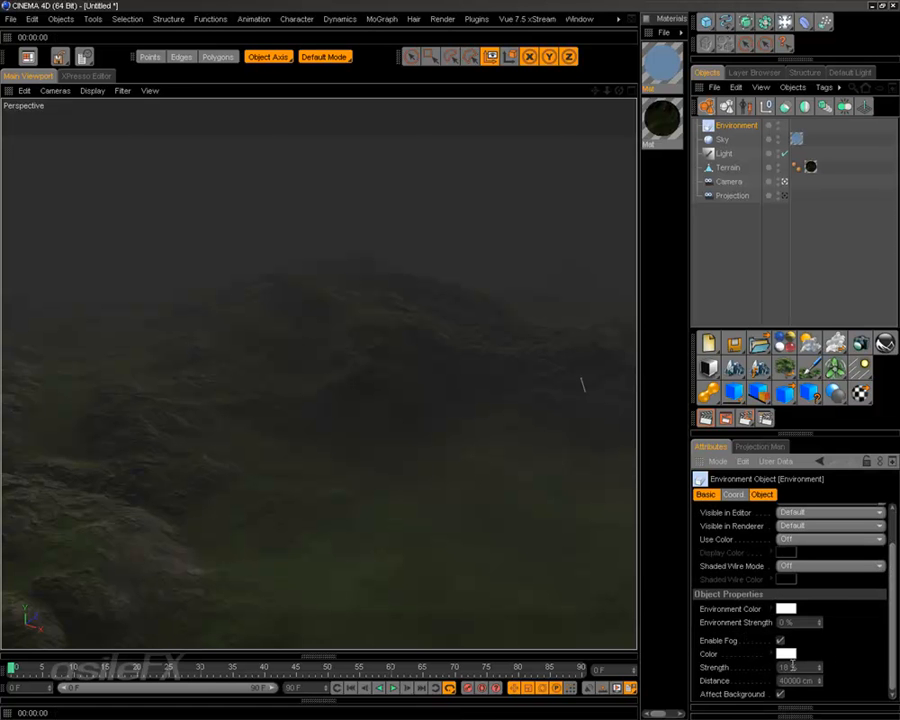
mouse_move(819, 668)
mouse_down()
mouse_move(848, 668)
mouse_move(826, 668)
mouse_up()
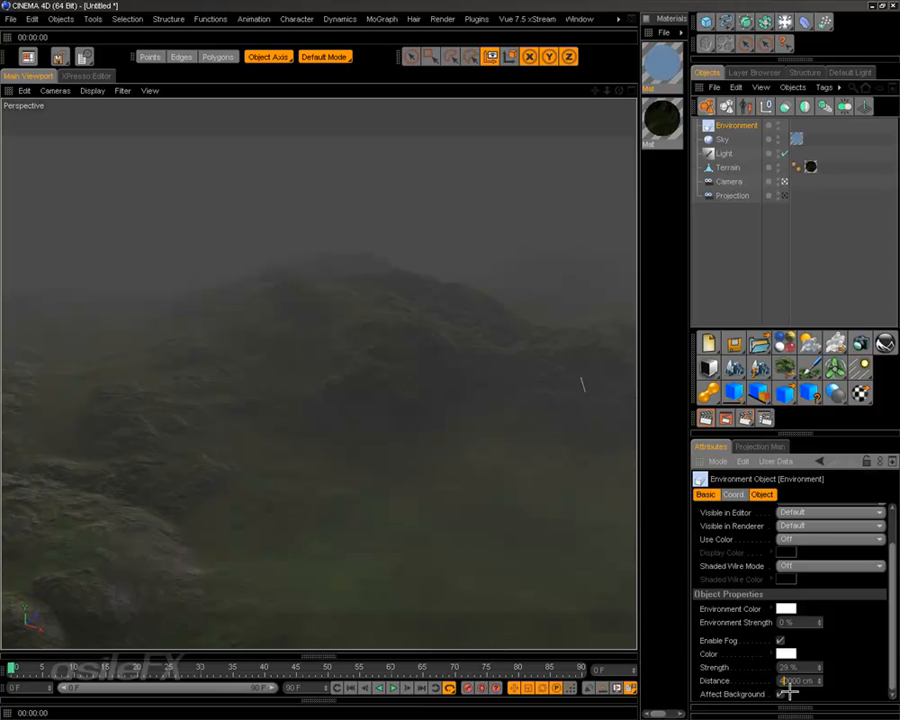
key(Return)
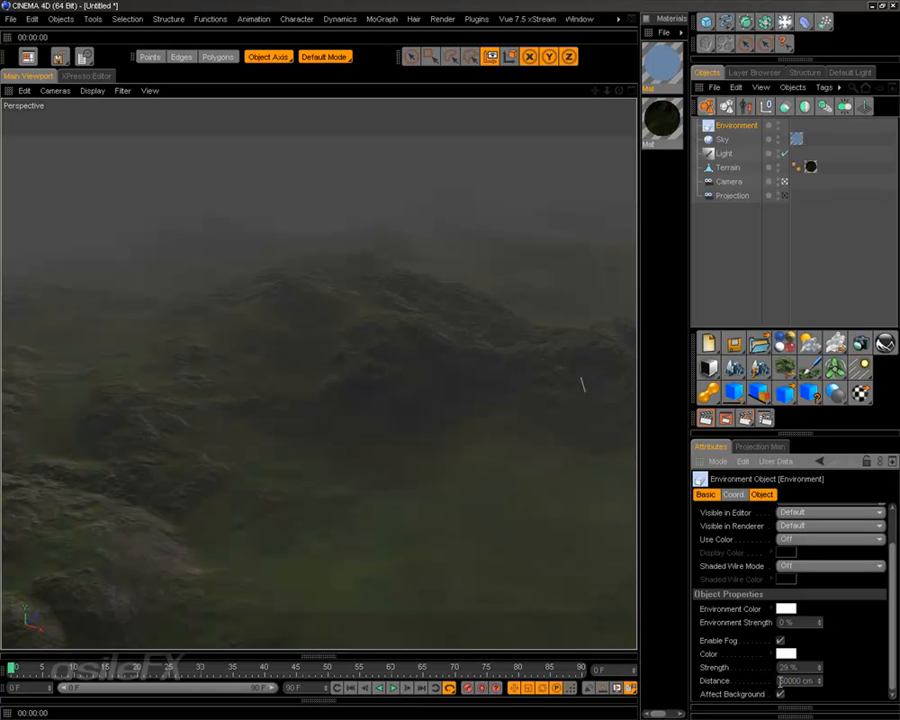
Render the valley in the viewport and examine the stronger fog over the hills down to the horizon
mouse_move(454, 378)
alt+mouse_down()
mouse_move(421, 393)
mouse_move(420, 314)
mouse_move(470, 370)
alt+mouse_up()
click(737, 219)
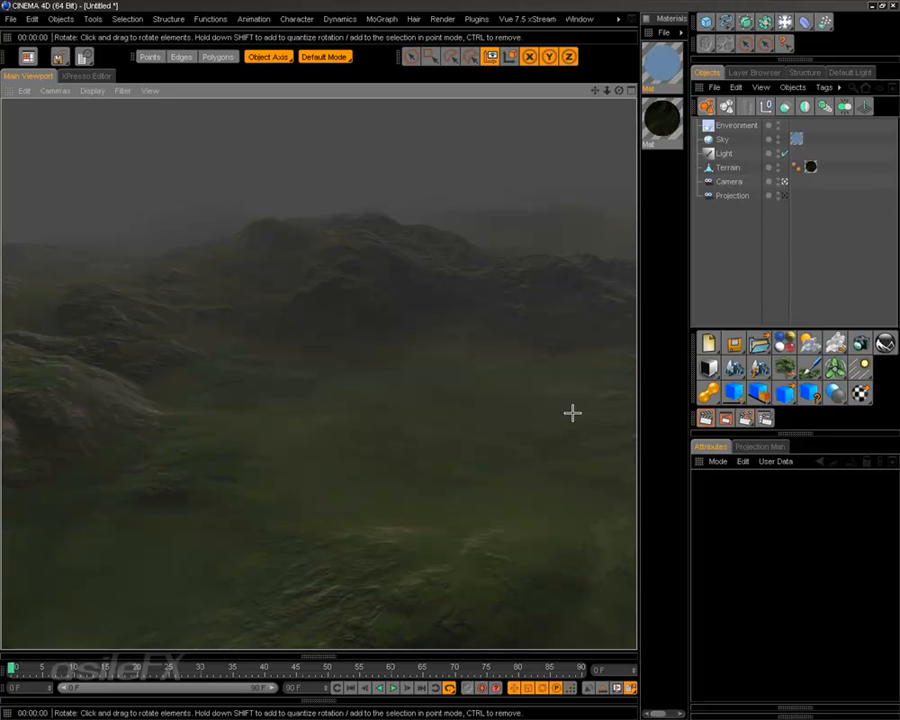
click(729, 223)
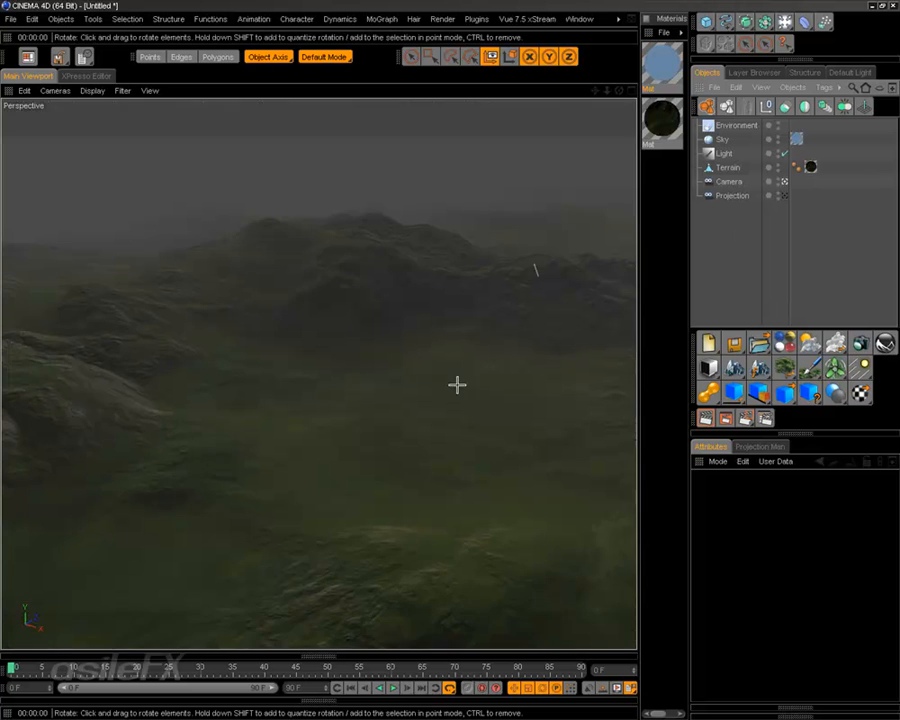
alt+drag(457, 385, 430, 385)
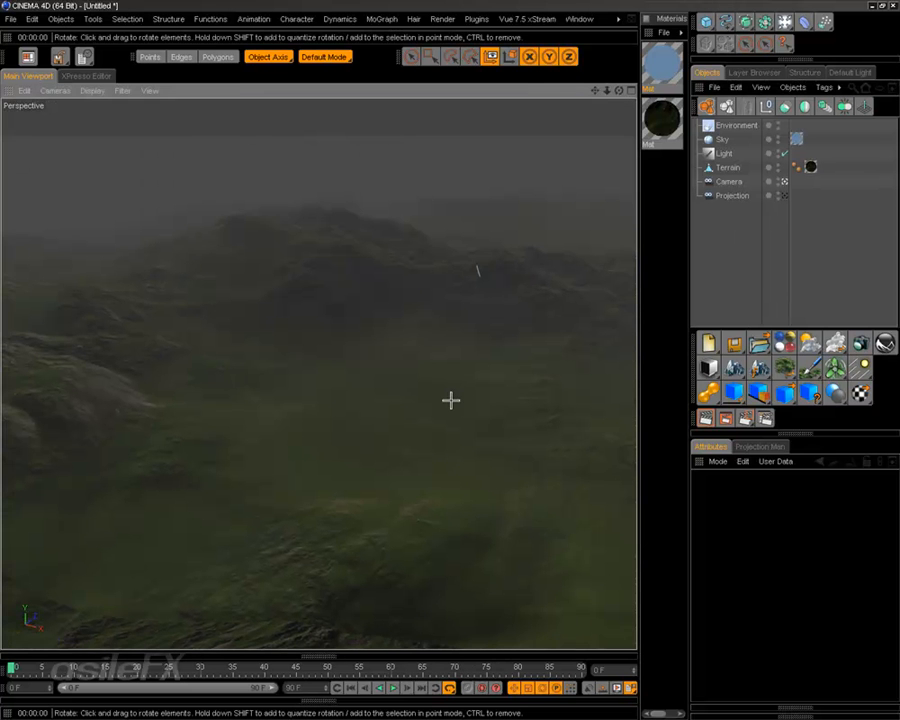
click(532, 313)
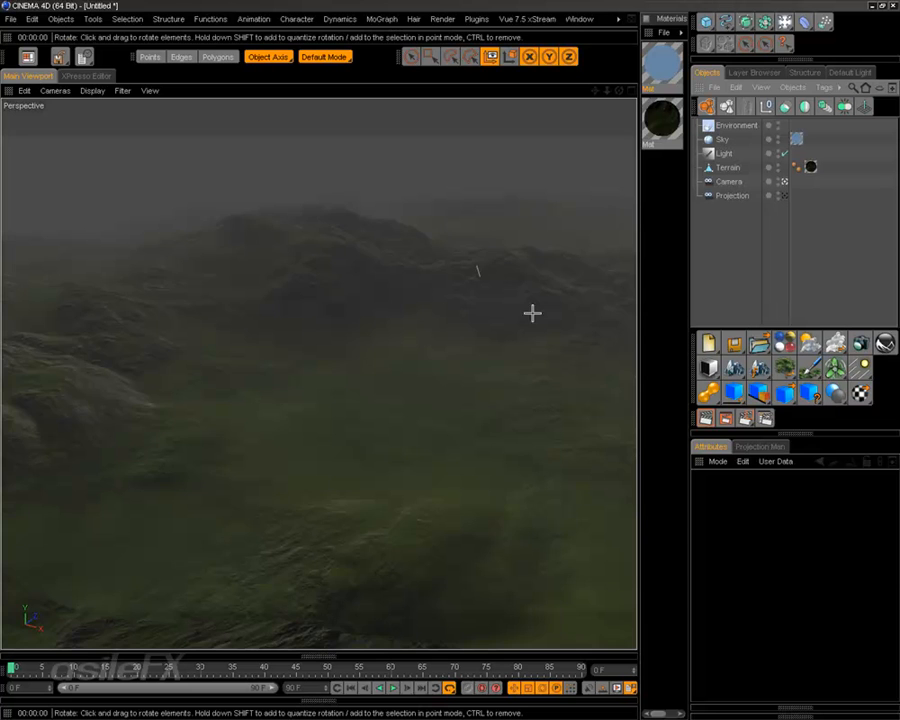
alt+drag(532, 313, 470, 325)
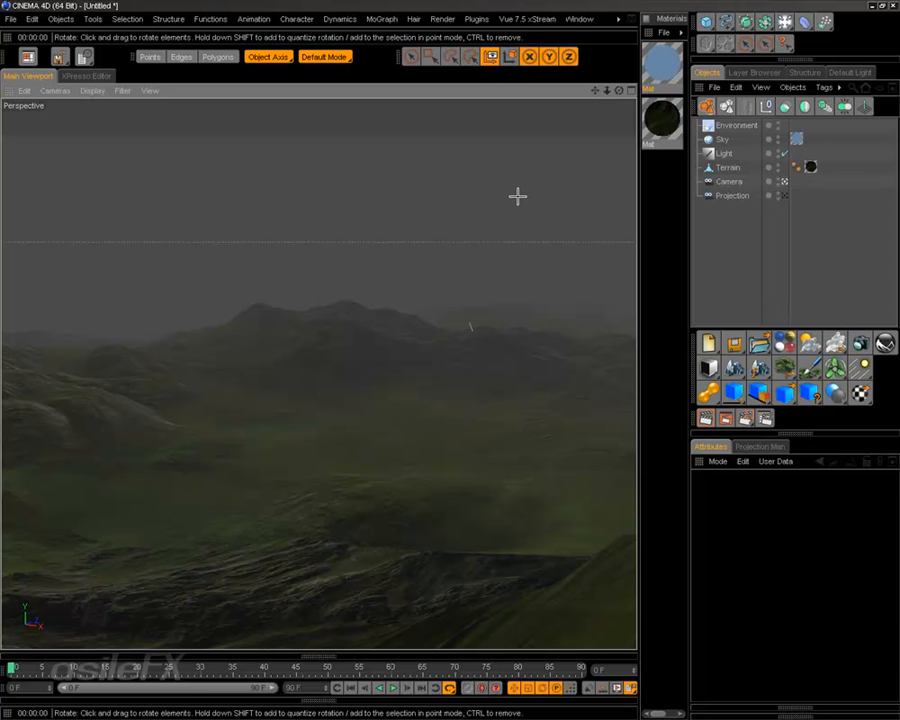
alt+drag(488, 299, 535, 419)
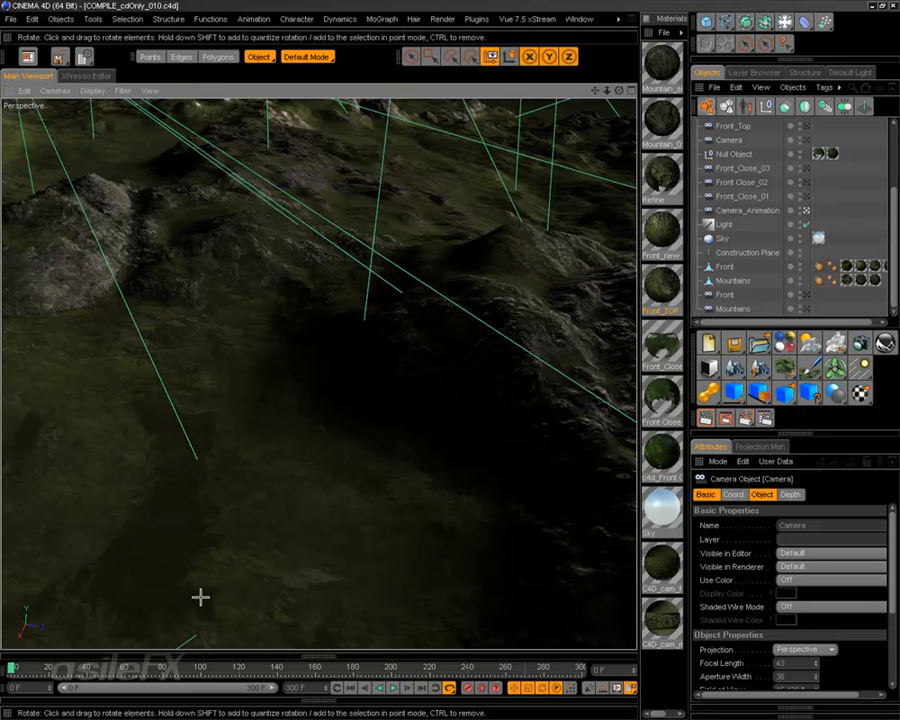
Hide the cameras in the viewport and scrub through the camera flight over the terrain, ending at frame 169
click(124, 91)
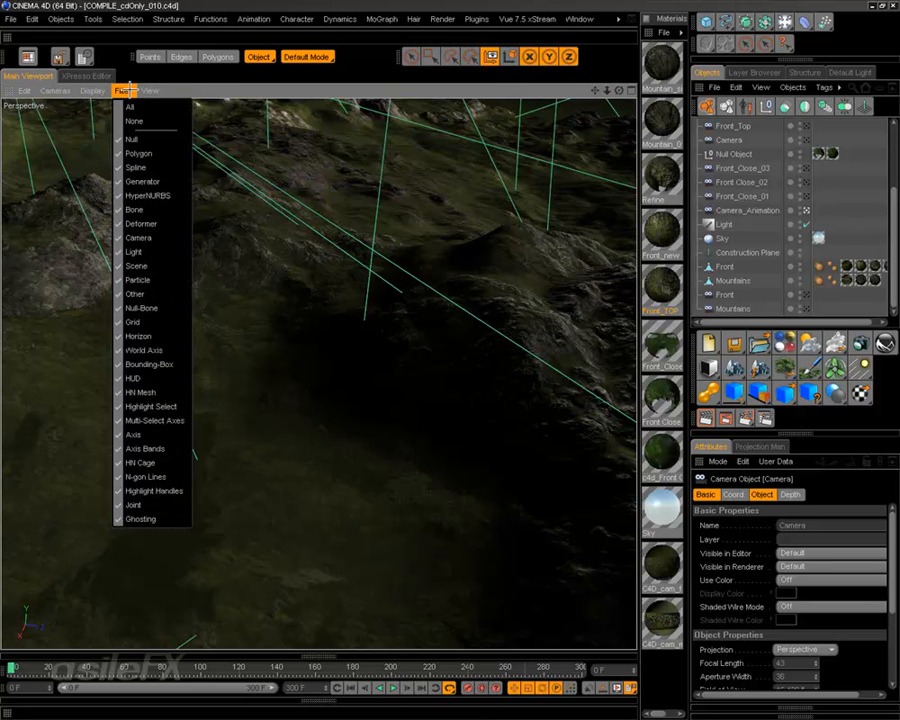
click(135, 237)
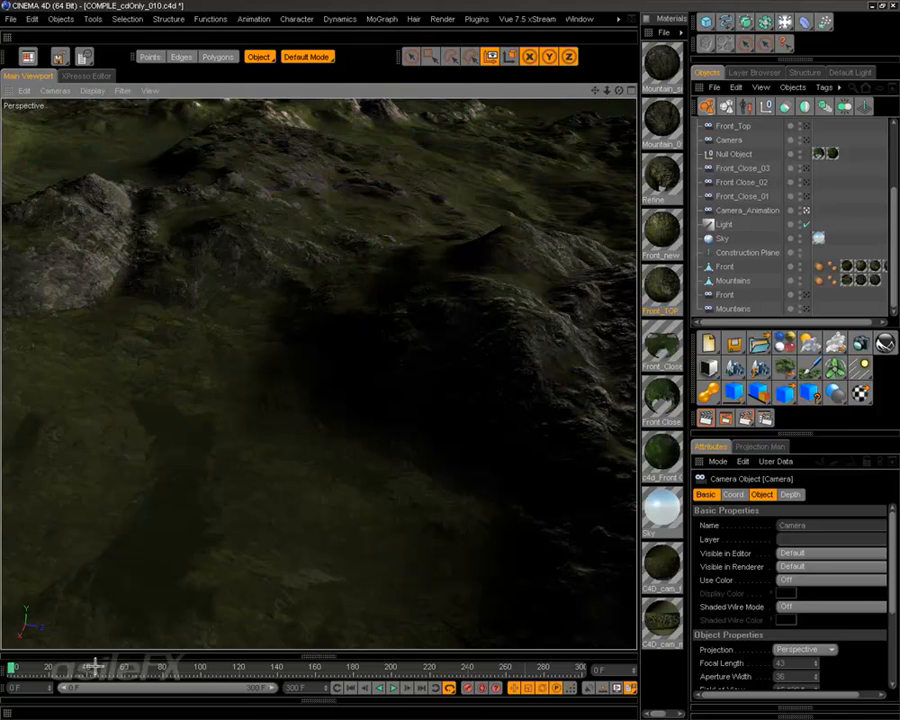
drag(12, 668, 184, 668)
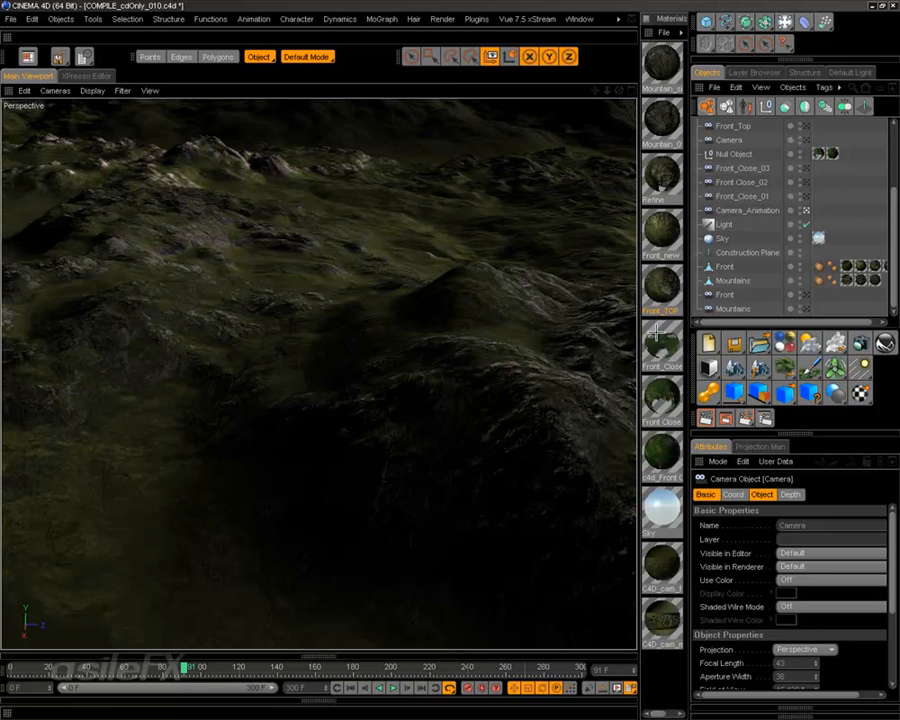
click(266, 667)
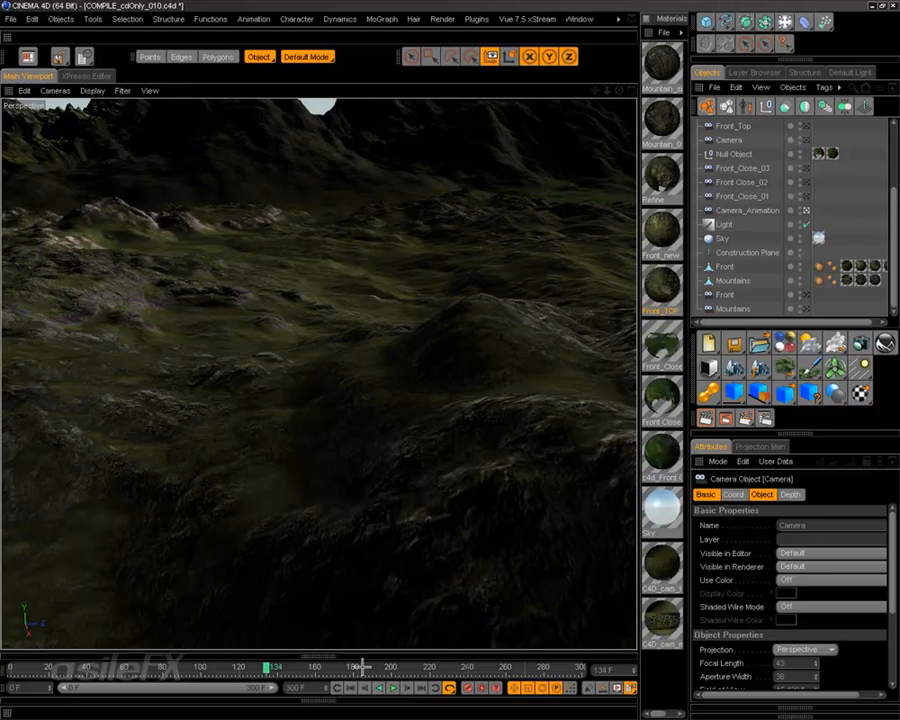
click(420, 668)
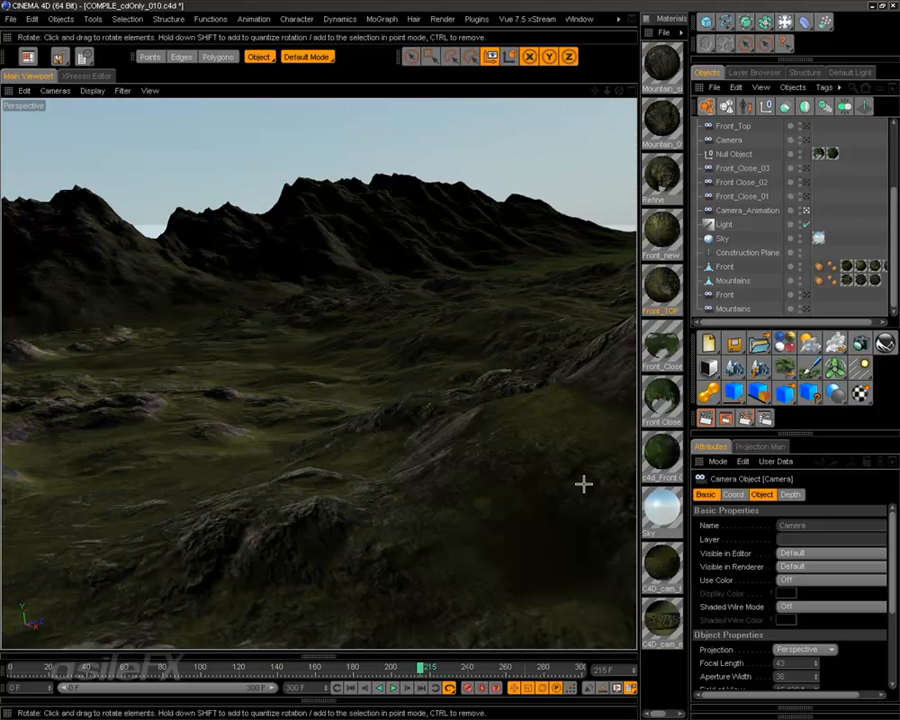
click(520, 667)
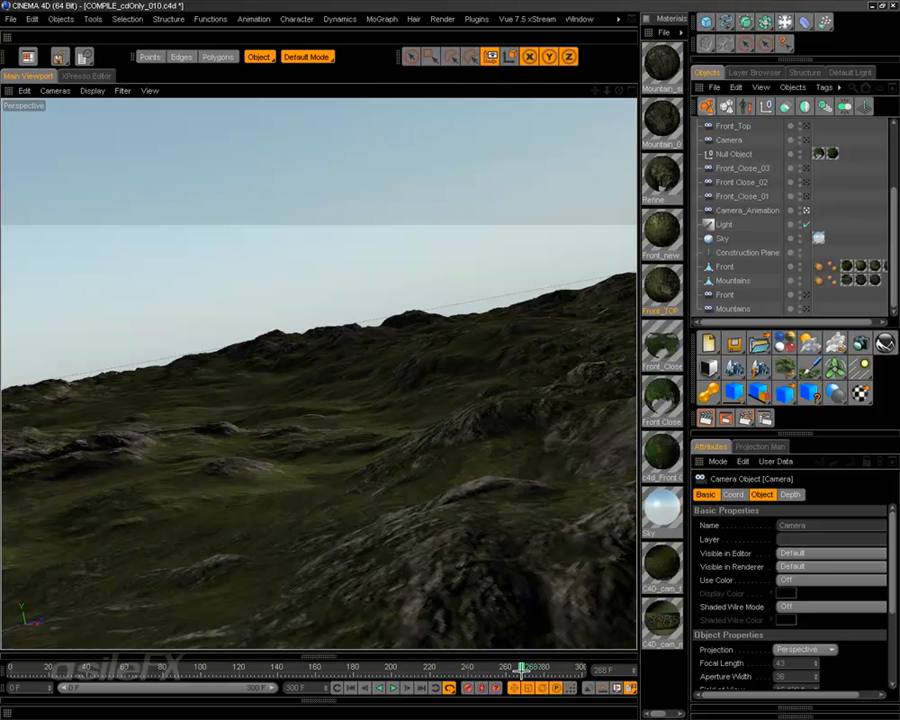
click(578, 668)
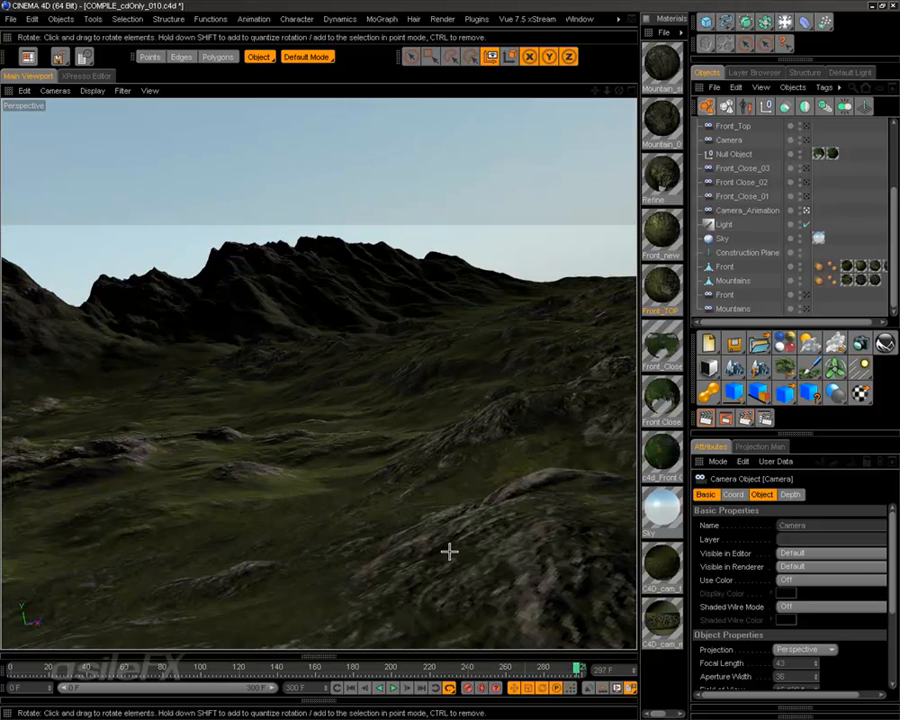
click(399, 666)
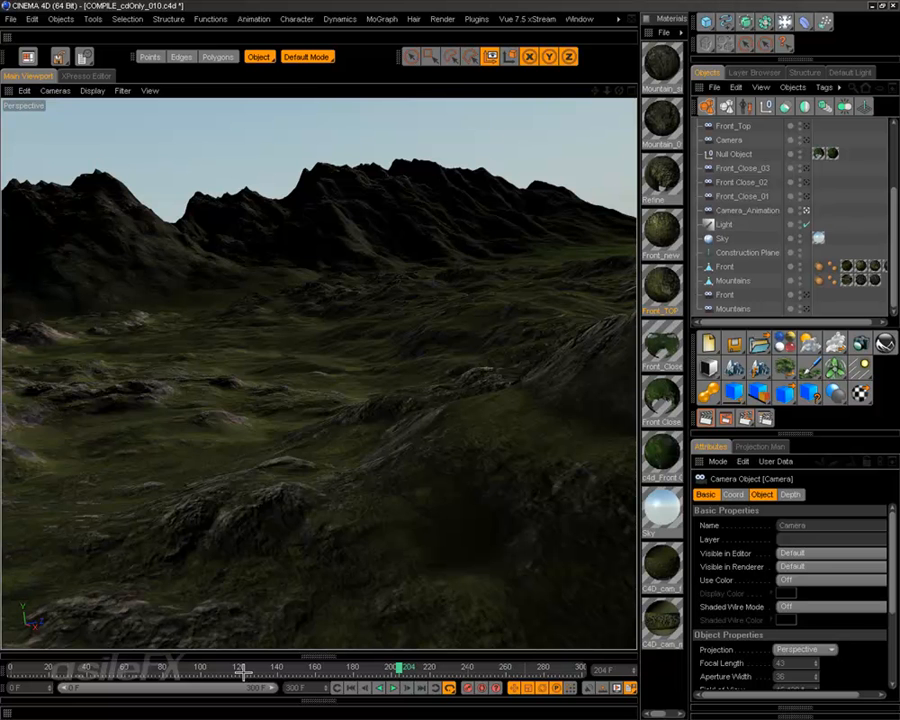
click(333, 666)
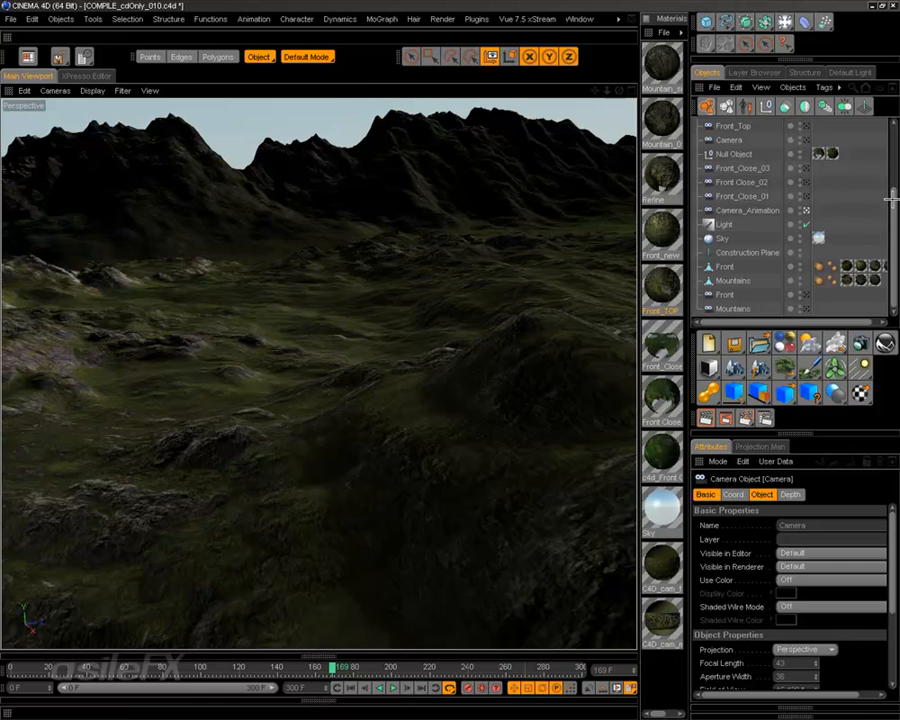
Clear the object selection, move to frame 220 and render the valley and mountains in the viewport
drag(886, 195, 896, 125)
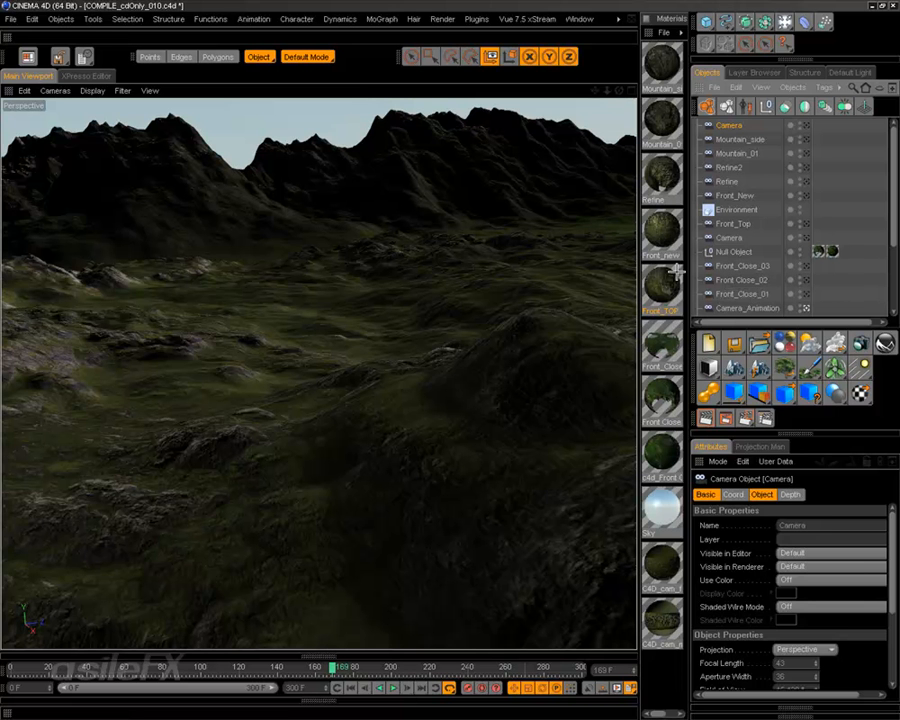
click(769, 213)
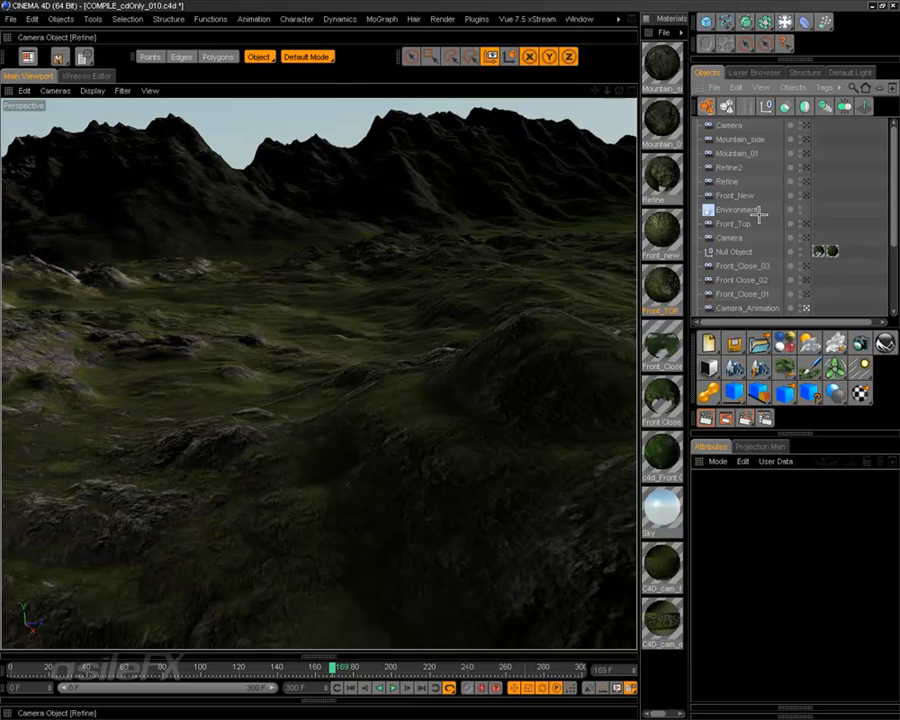
scroll(760, 215, down, 3)
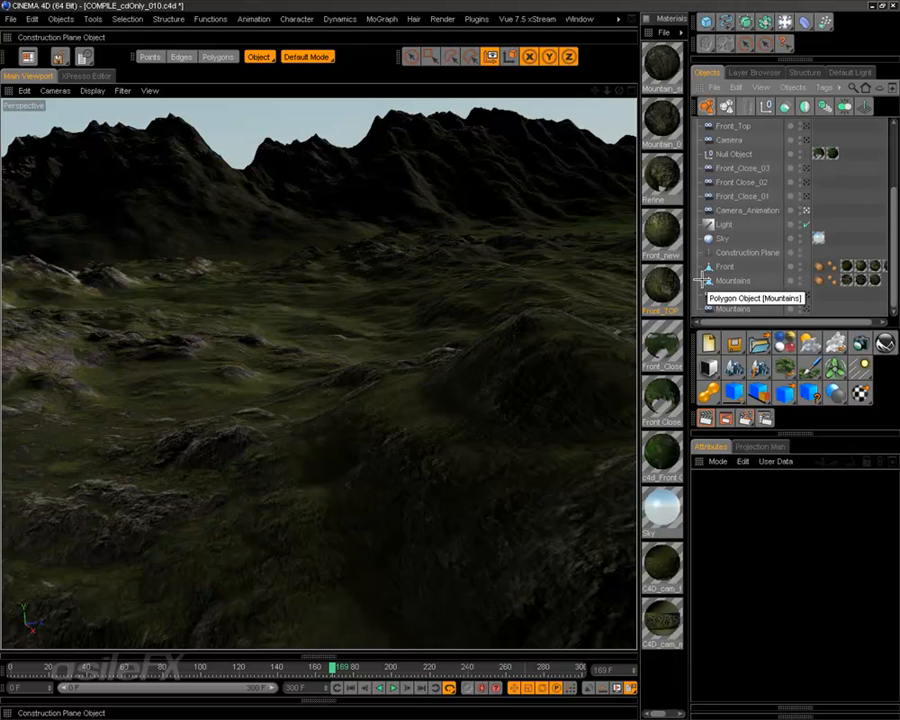
click(430, 667)
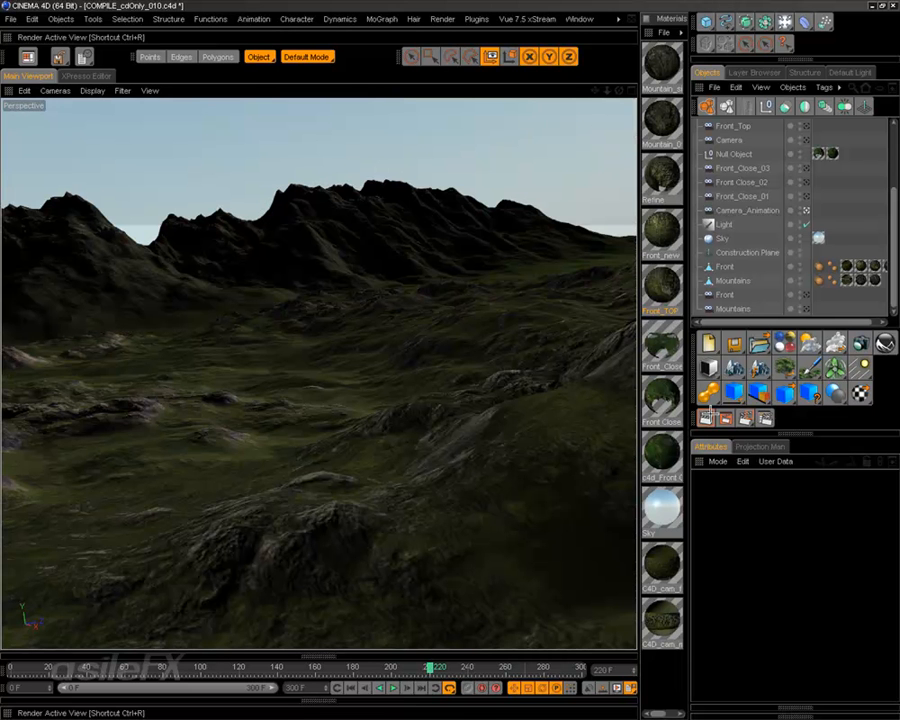
click(708, 418)
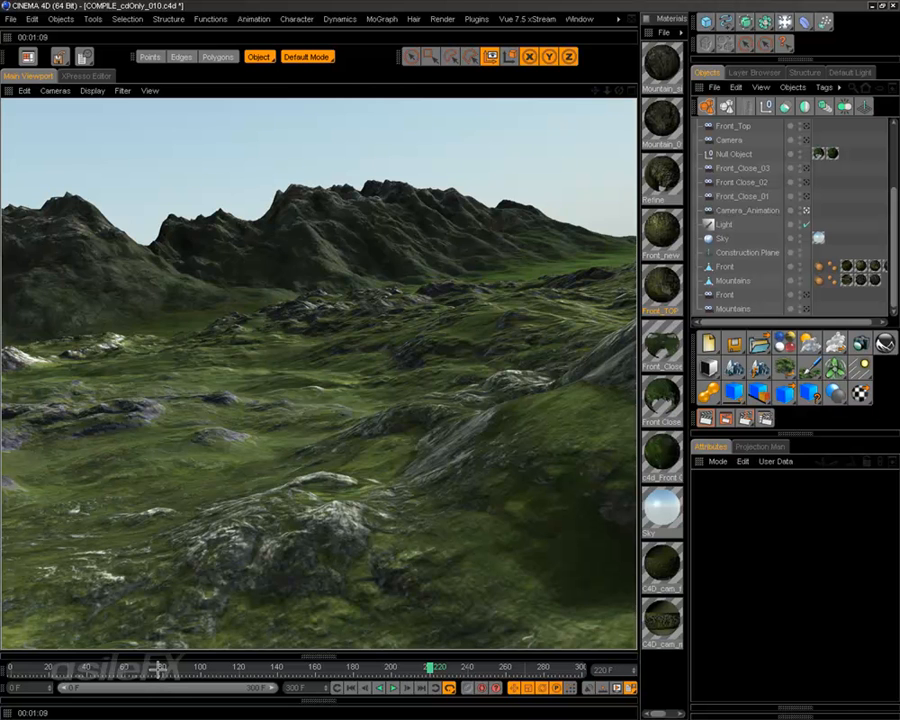
Go to frame 77 and turn off Vector Motion Blur in the render settings
click(157, 667)
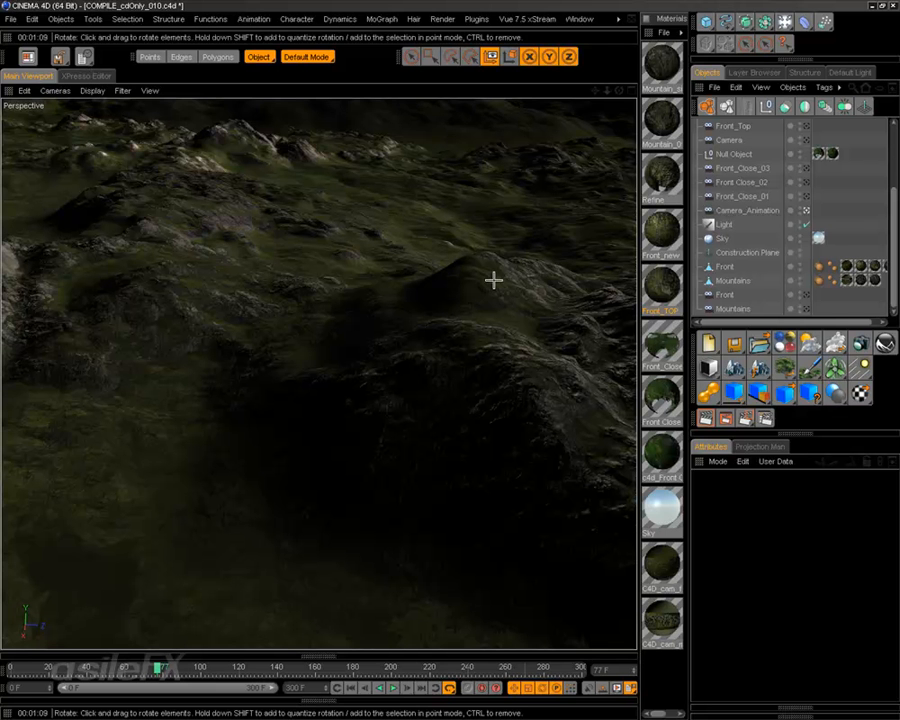
click(446, 20)
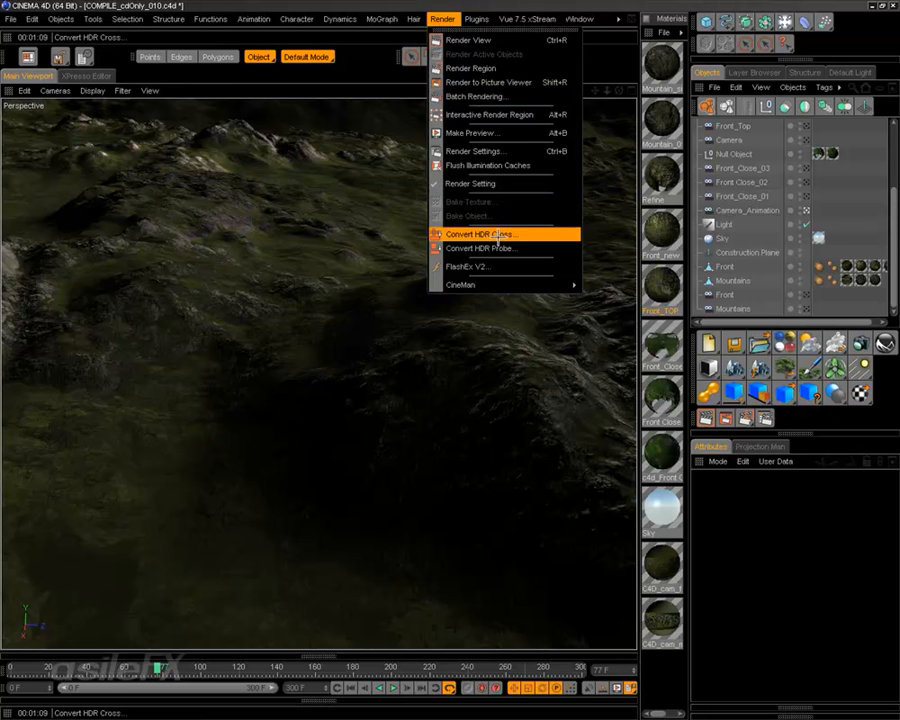
click(504, 179)
click(442, 18)
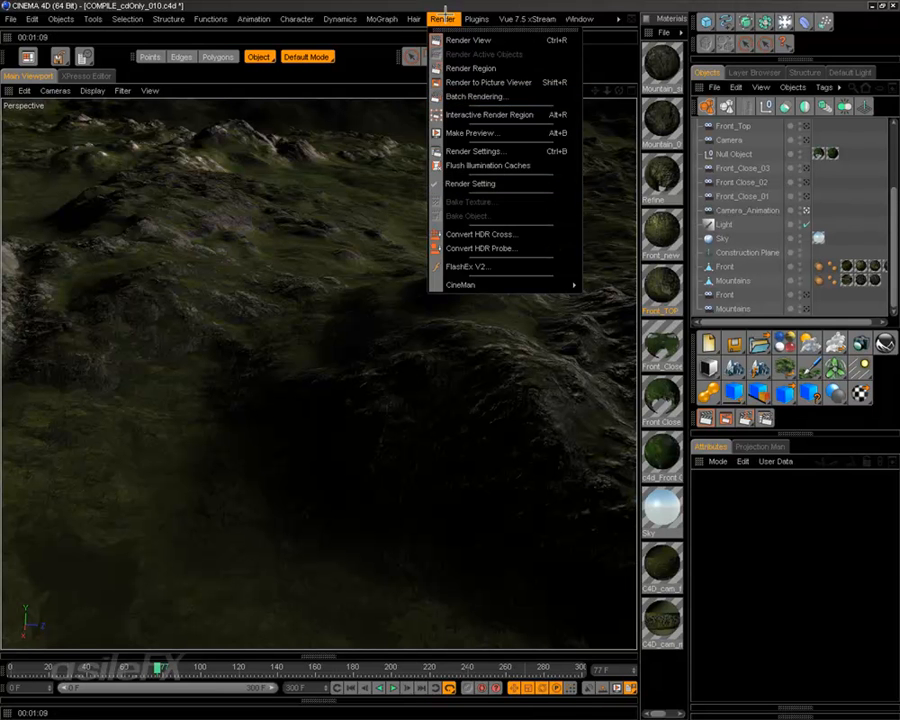
click(465, 177)
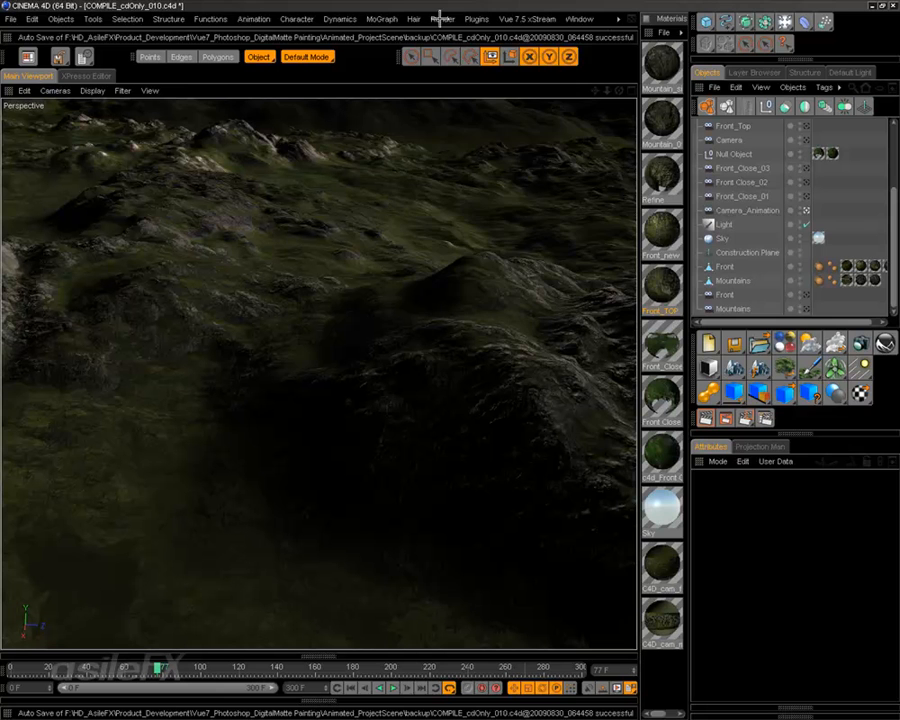
click(442, 18)
click(472, 150)
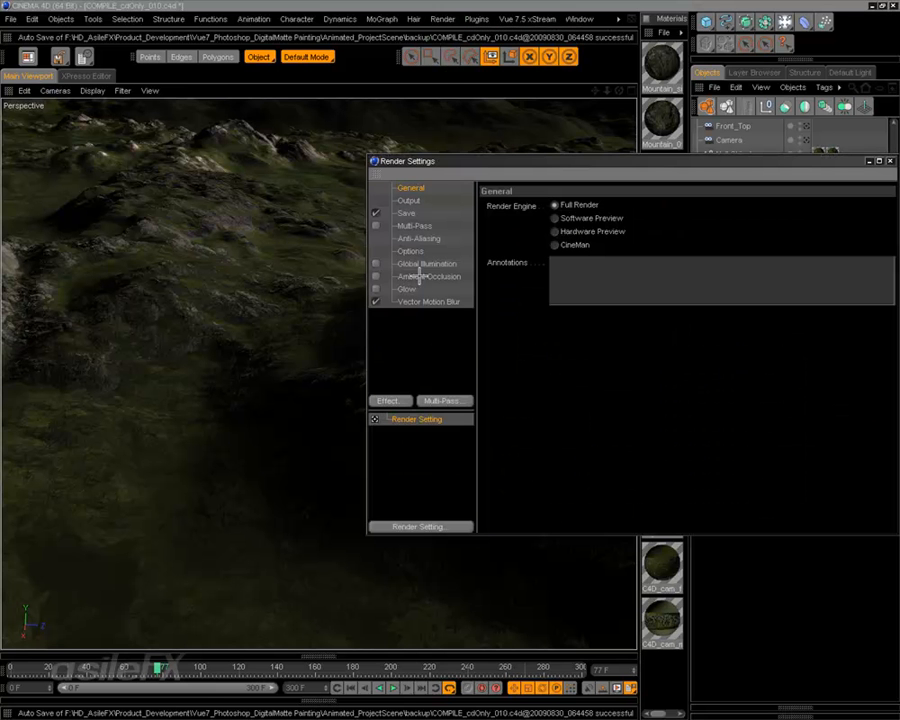
click(438, 305)
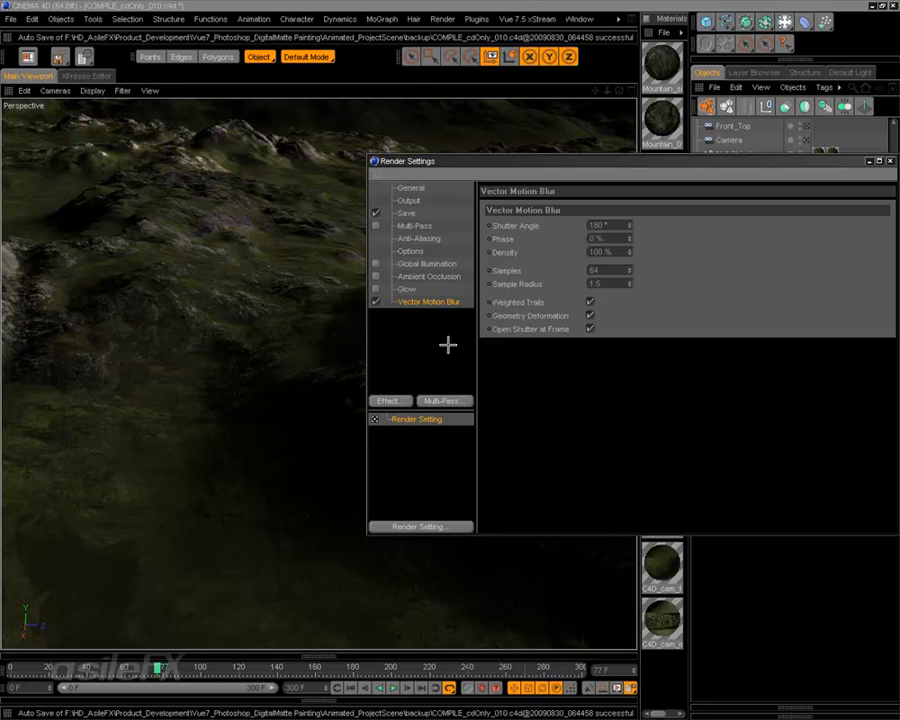
click(377, 302)
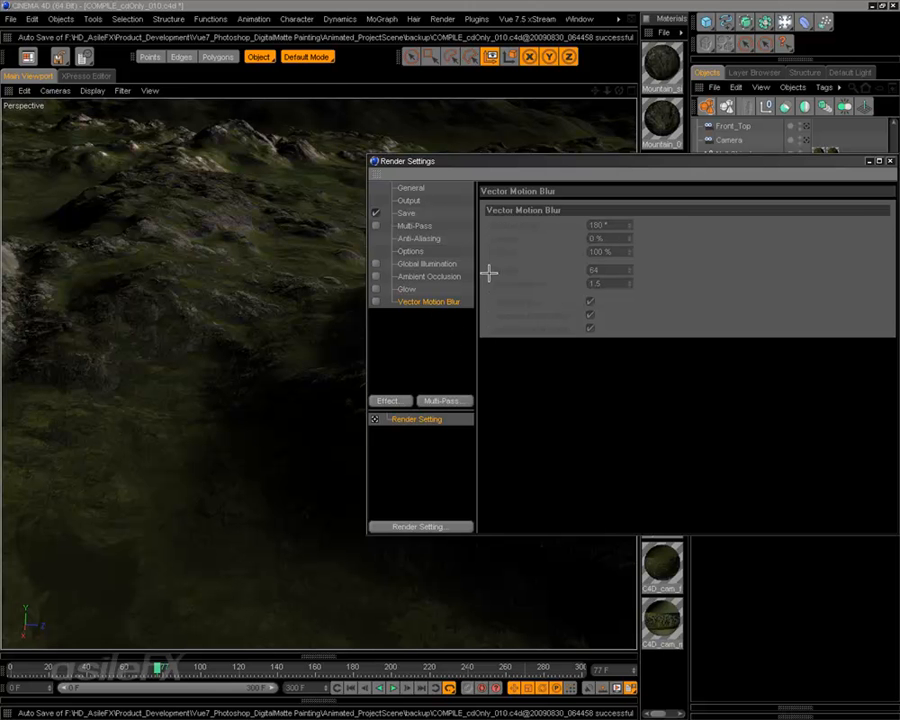
Toggle the Save option for the regular image in the render settings and close them
click(408, 213)
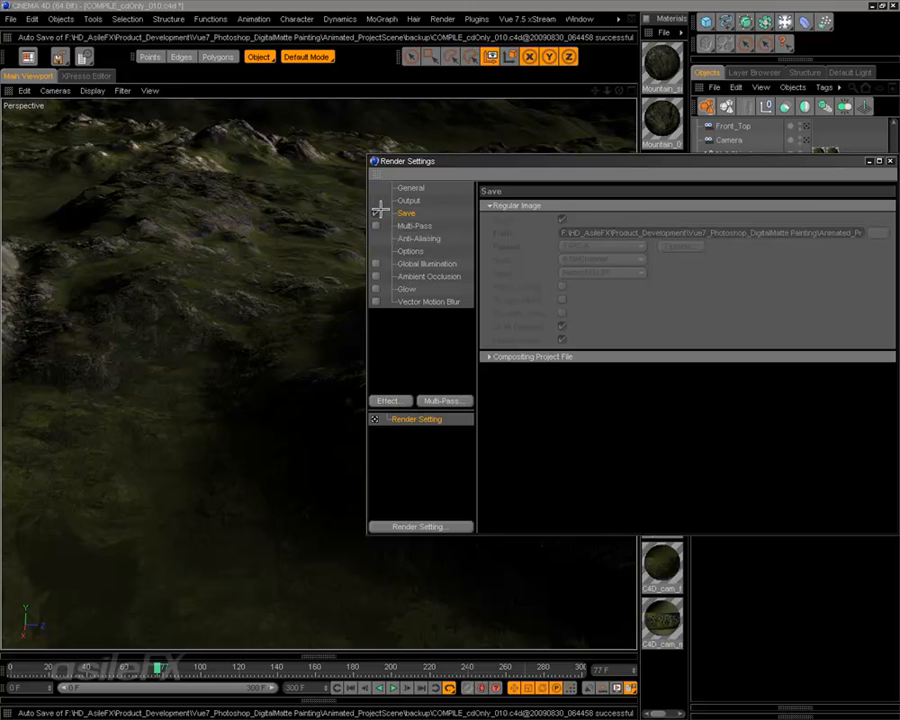
click(378, 212)
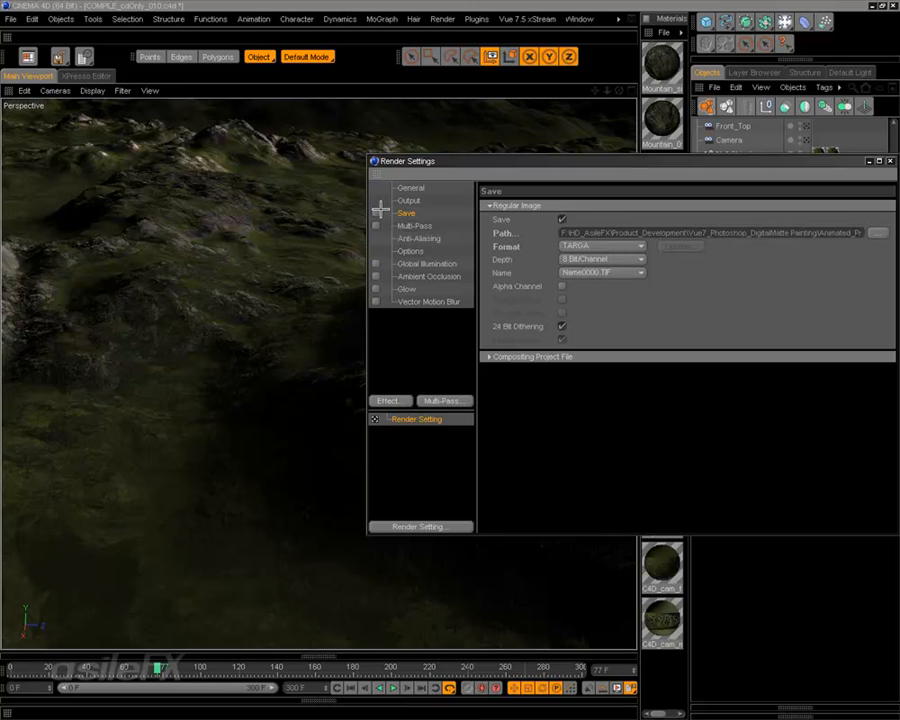
click(378, 212)
click(890, 161)
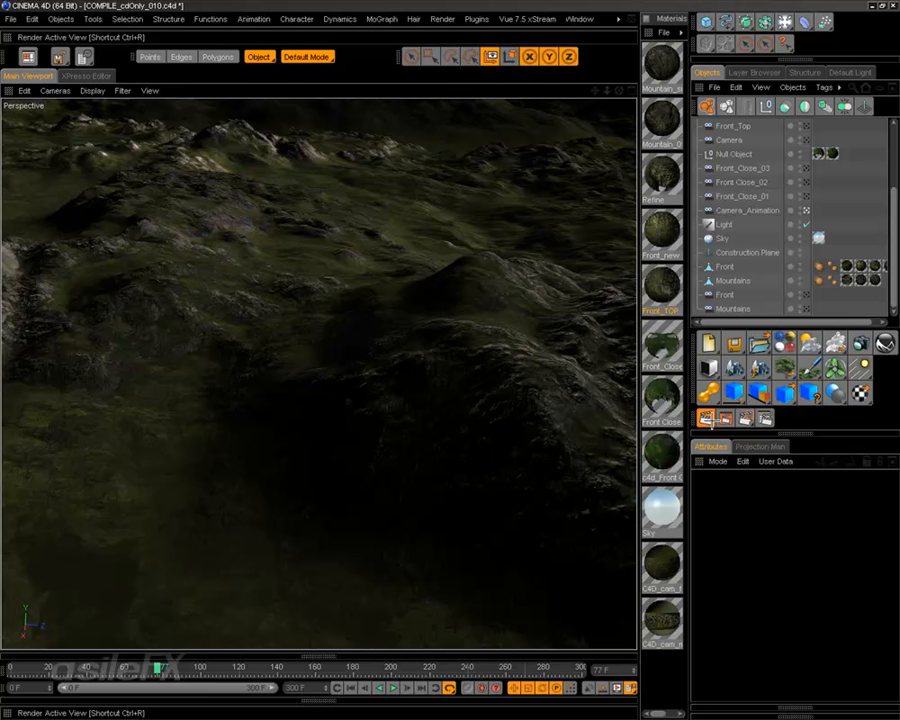
Render frame 77 in the viewport and review the rest of the camera flight up to frame 296
click(28, 57)
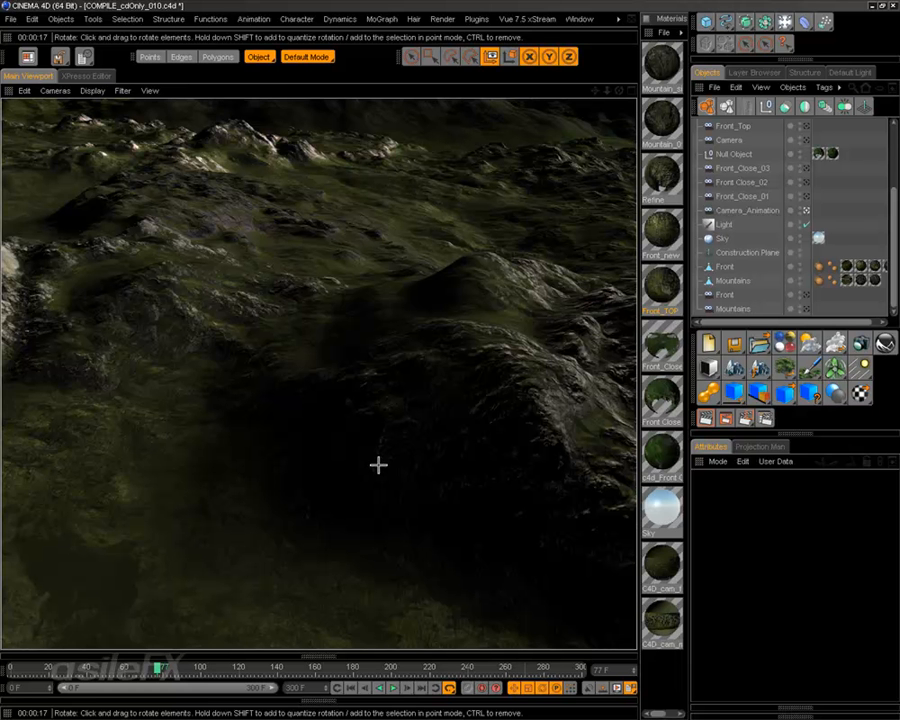
click(380, 667)
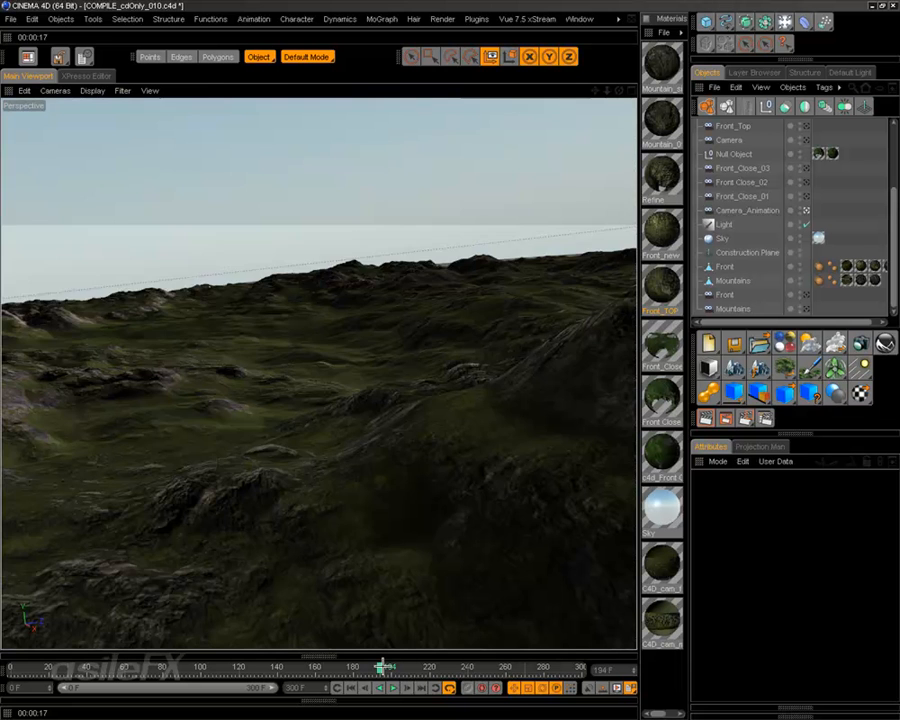
click(543, 667)
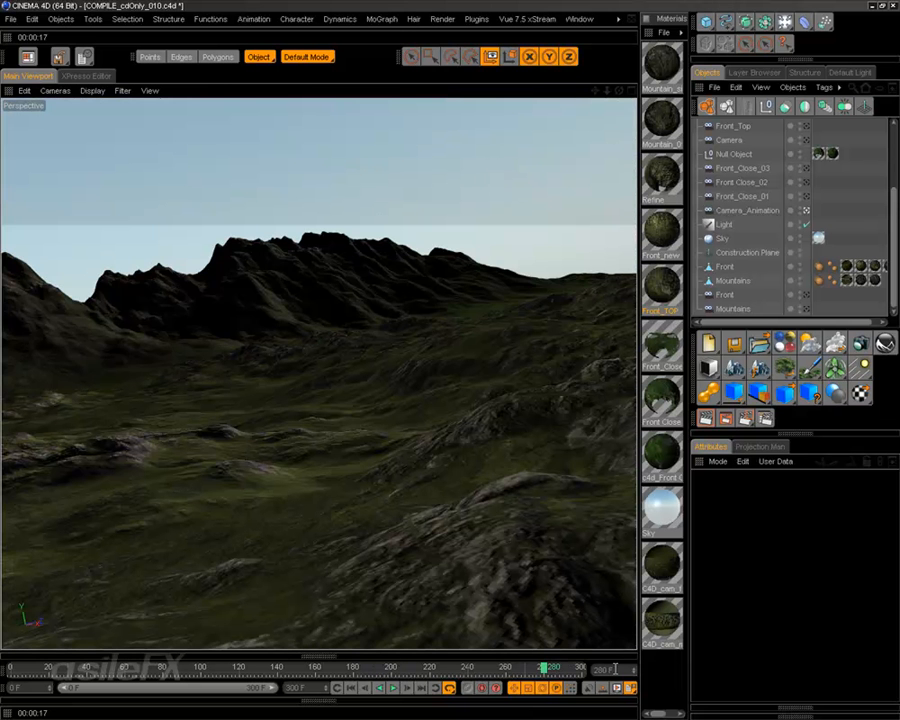
click(575, 667)
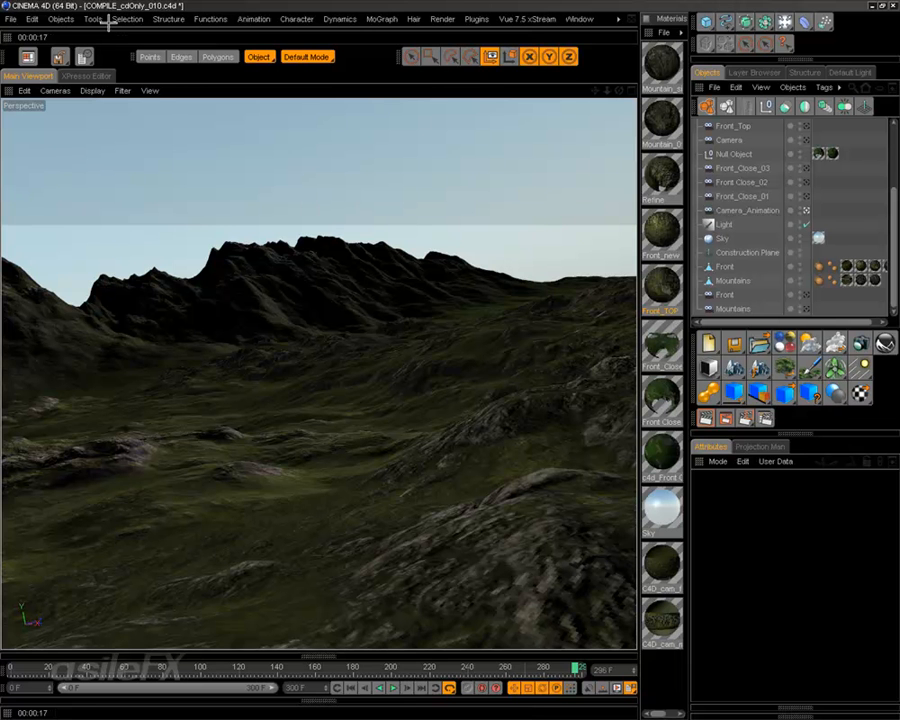
Switch to the c4d_compose_04.c4d scene and scrub through its foggy landscape animation, ending at frame 294
click(12, 18)
click(62, 18)
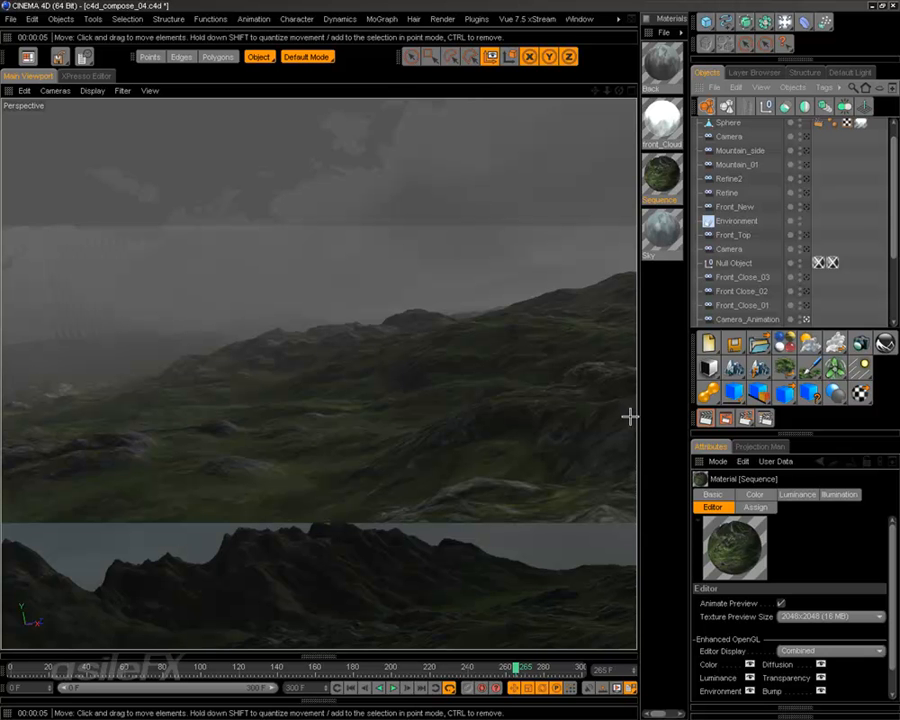
click(357, 666)
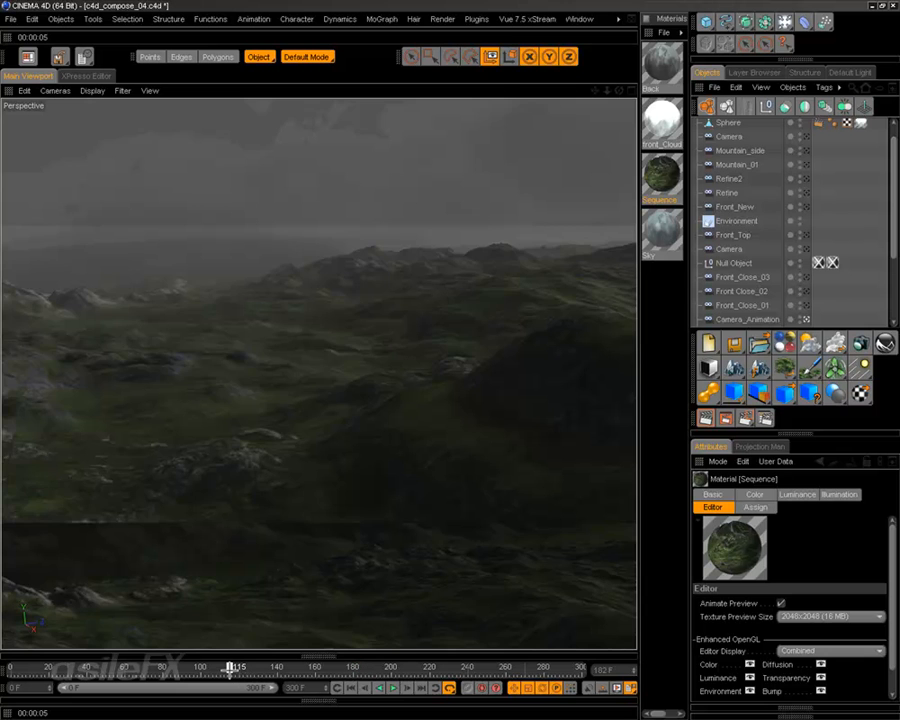
click(231, 666)
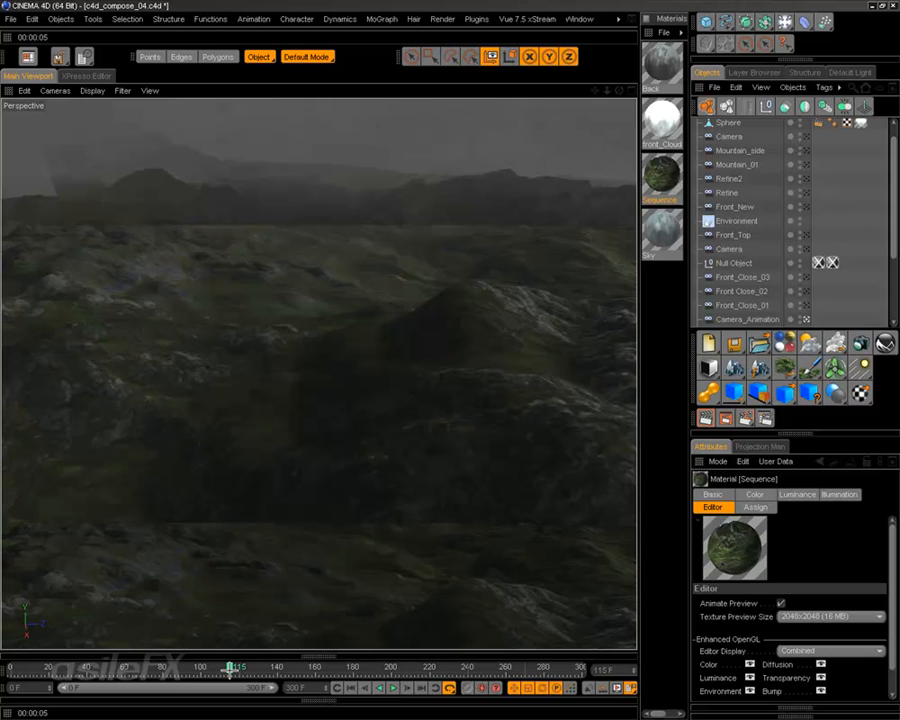
click(409, 666)
click(553, 666)
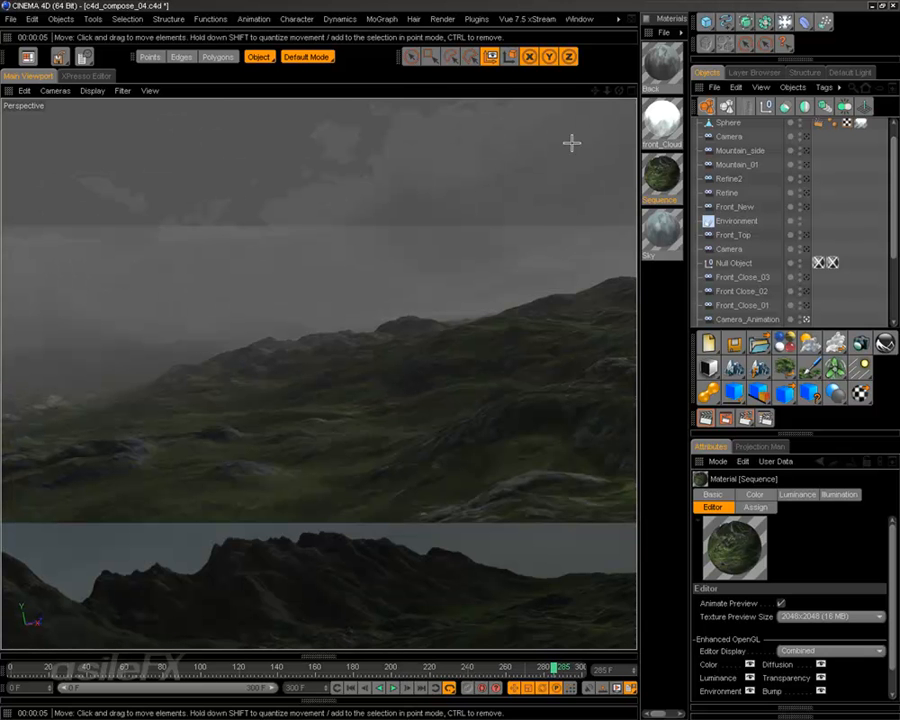
click(568, 666)
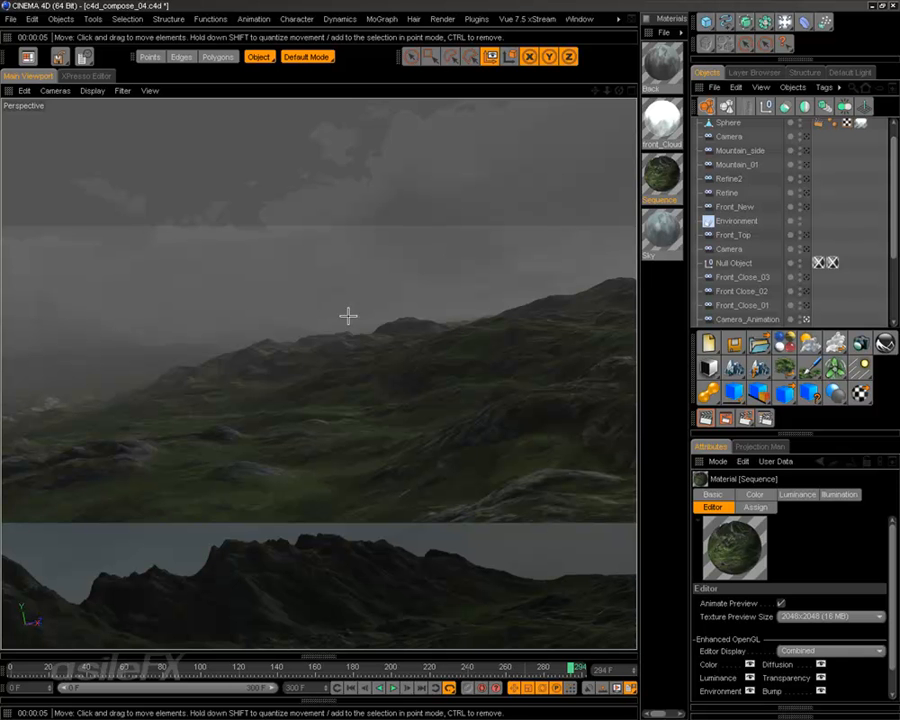
Render frame 294 of the composited landscape with its cloudy sky in the viewport, and return to frame 239
click(706, 419)
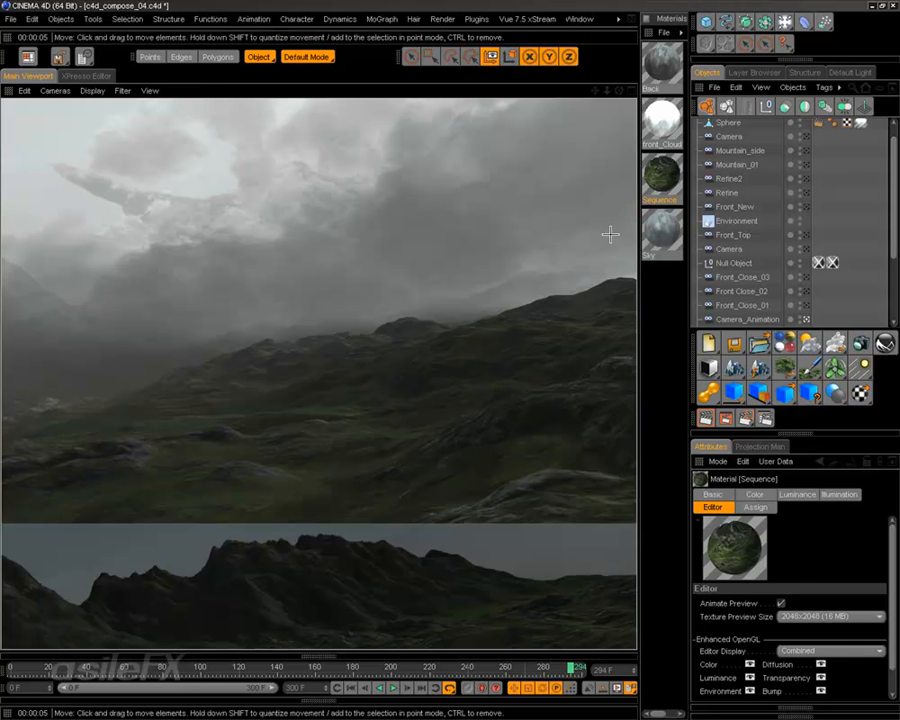
click(466, 666)
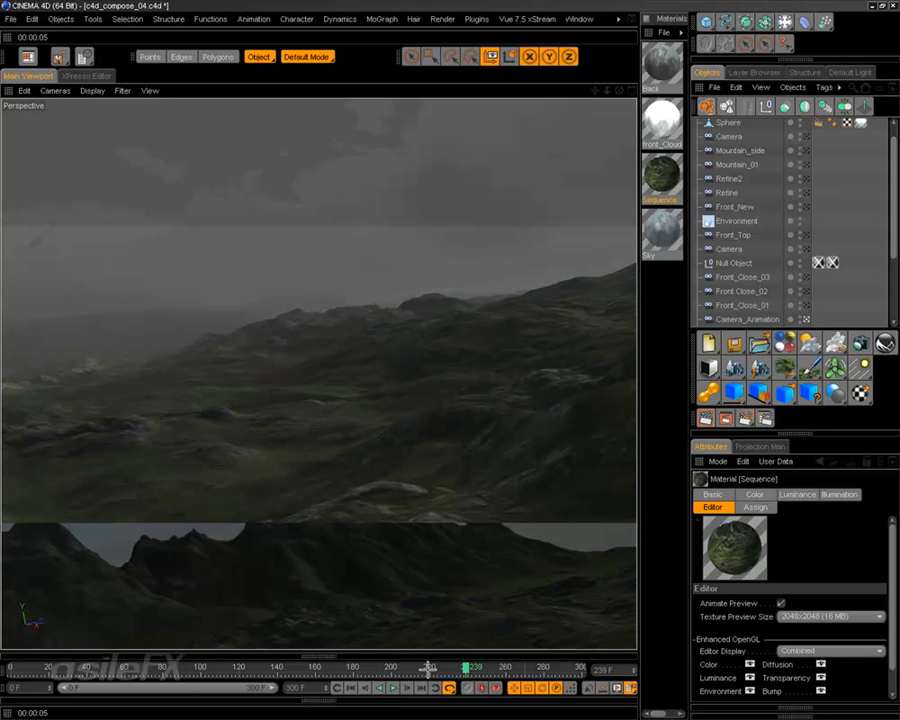
Render frame 193 of the composited landscape in the viewport, and review the animation at frames 118, 162 and 278
click(379, 666)
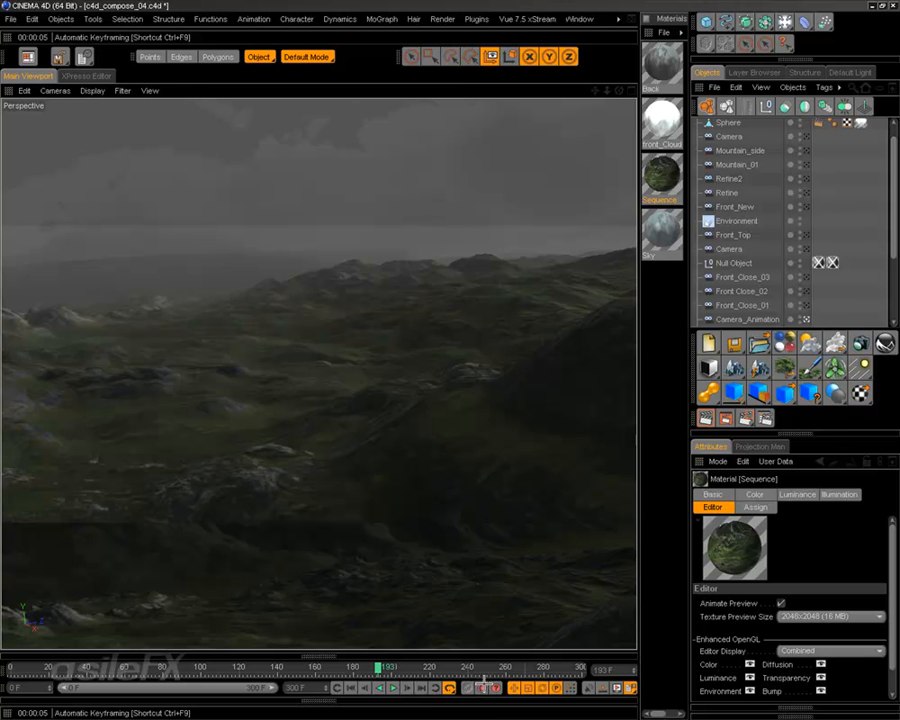
key(ctrl+r)
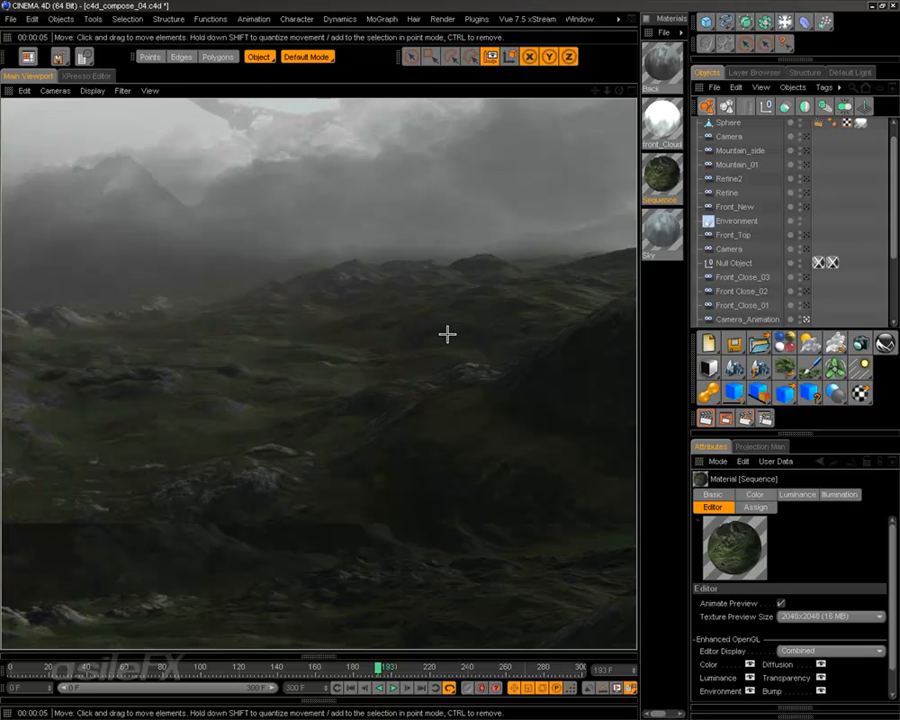
click(235, 667)
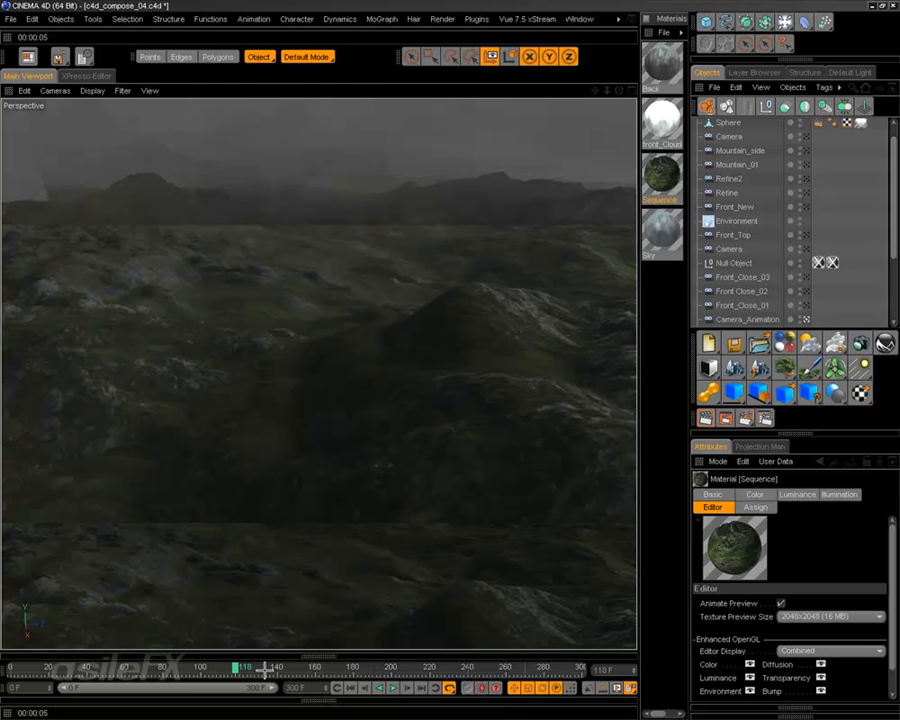
click(318, 667)
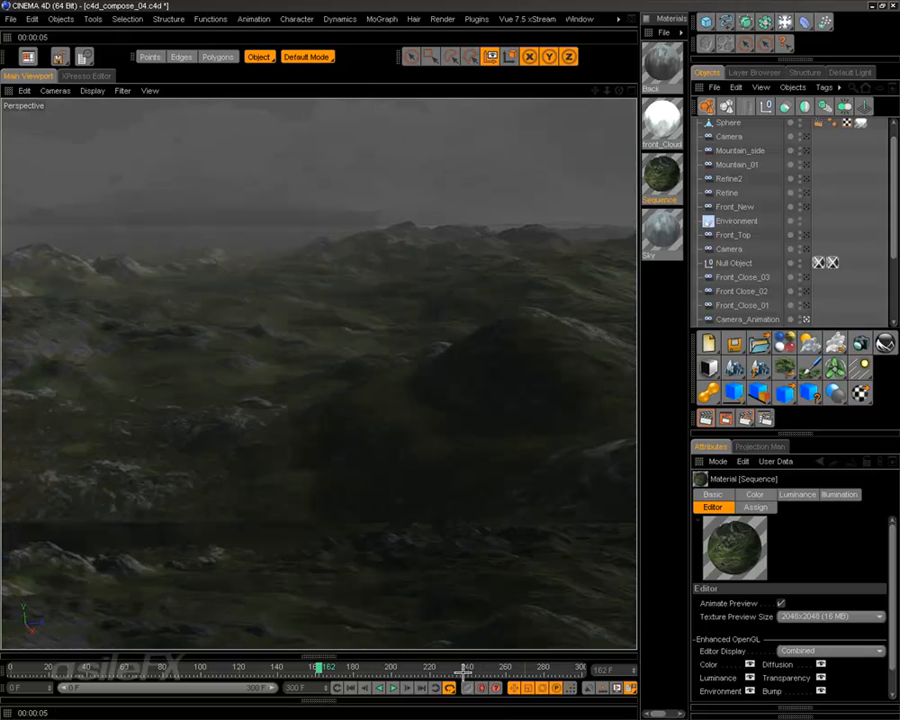
click(541, 667)
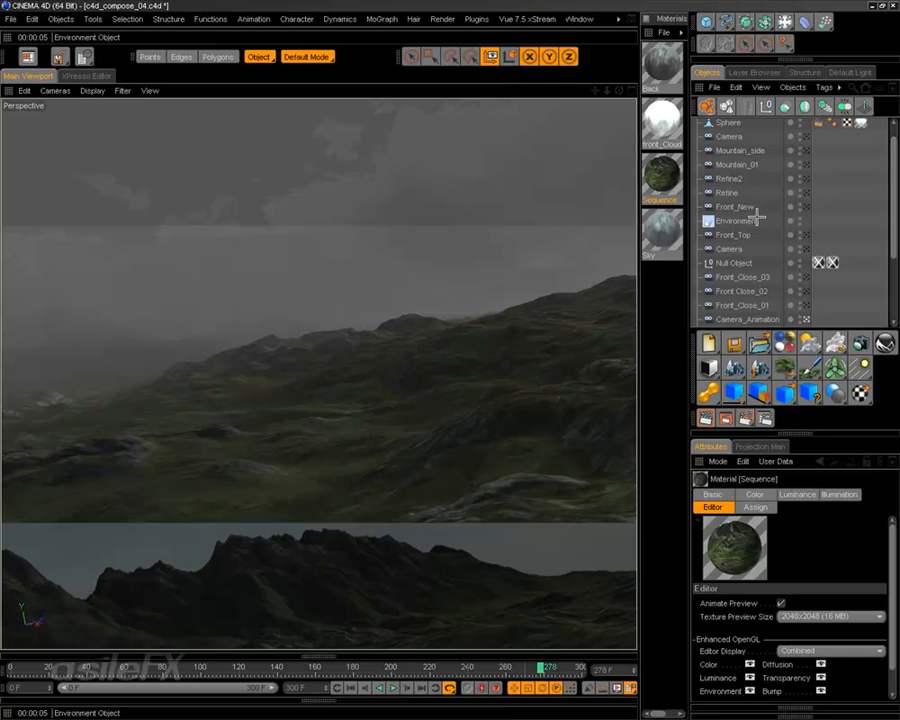
Leave the Camera_Animation view and turn off the Environment object's visibility in both the editor and the renderer
click(806, 319)
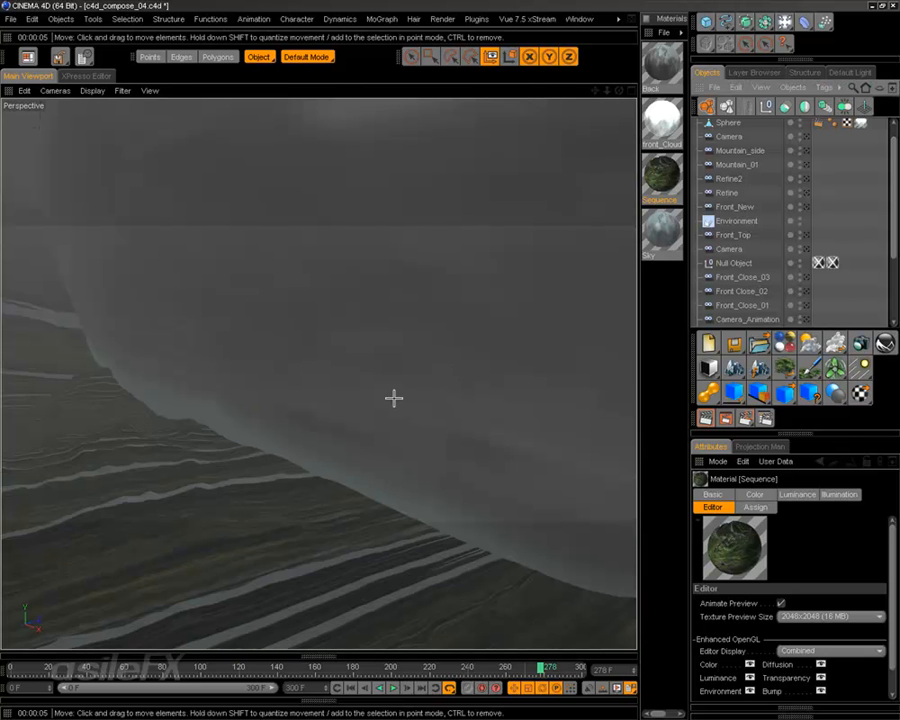
scroll(394, 398, down, 1)
scroll(394, 398, down, 1)
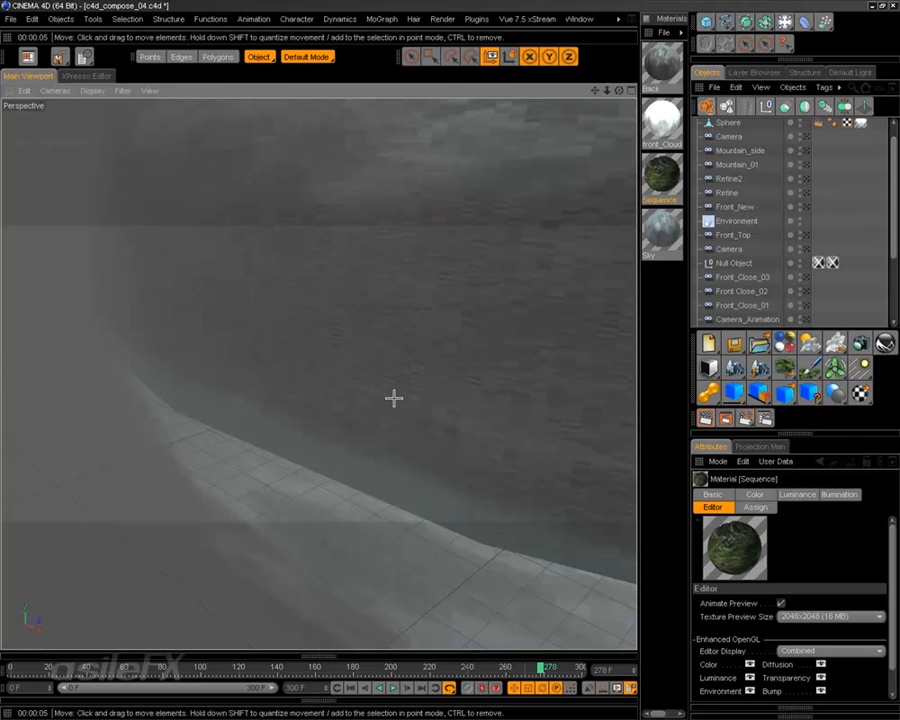
scroll(394, 398, down, 3)
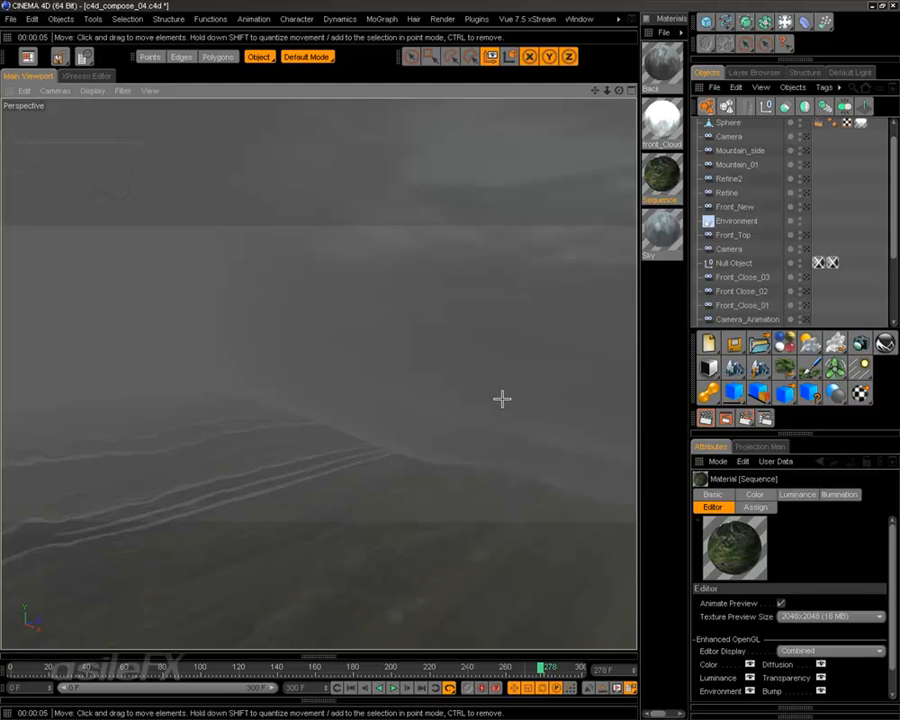
click(738, 220)
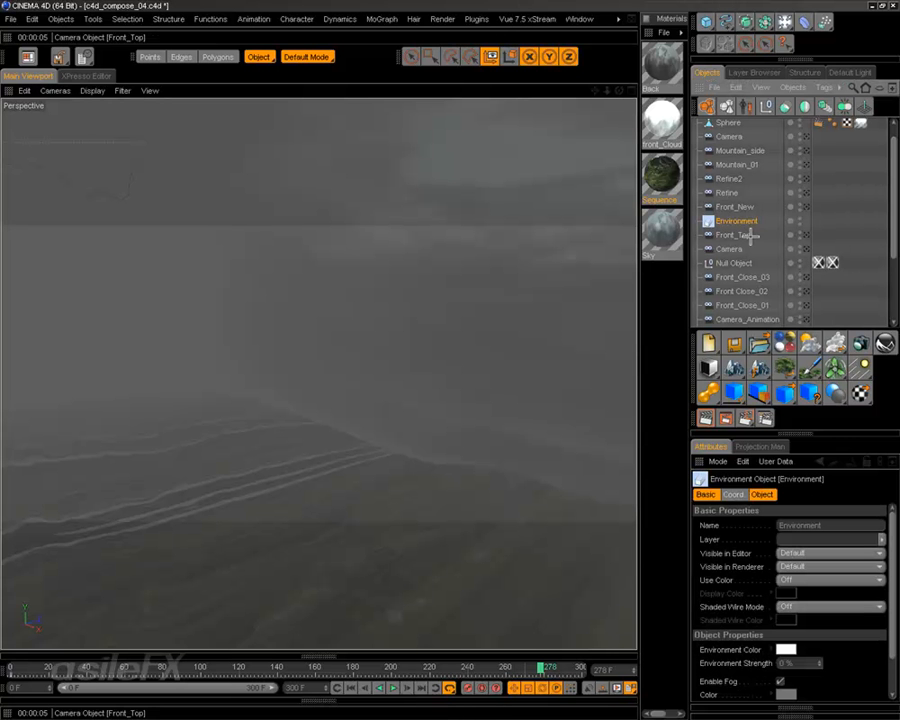
ctrl+click(799, 220)
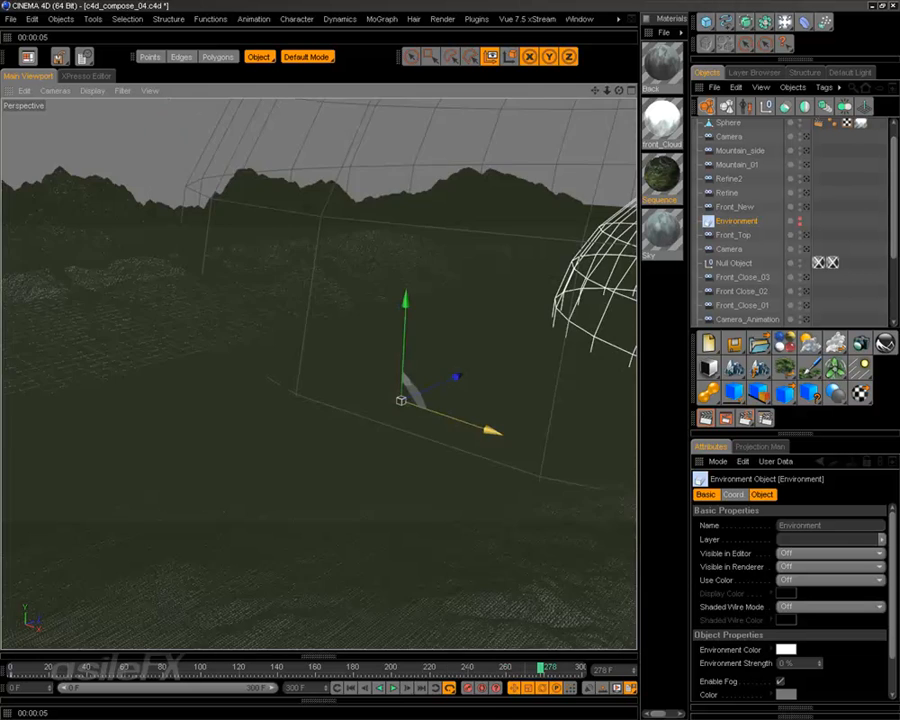
Examine the sky sphere, cloud layers and projected terrain from outside the animation camera, and select Camera_Animation
alt+middle_drag(306, 447, 395, 463)
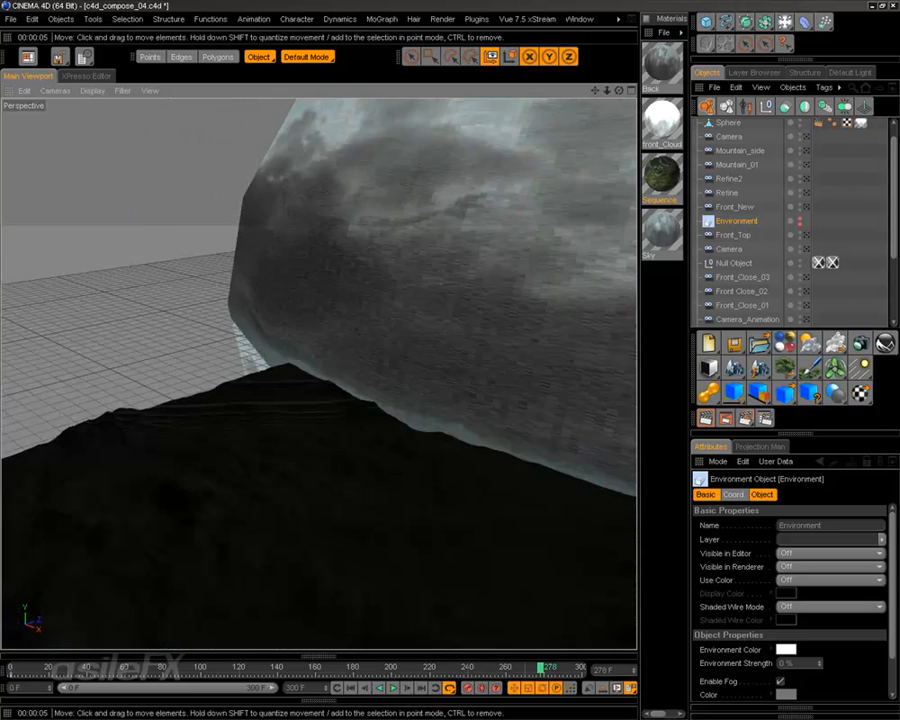
mouse_move(318, 373)
alt+mouse_down()
mouse_move(300, 380)
mouse_move(380, 373)
mouse_move(385, 390)
mouse_move(305, 370)
mouse_move(321, 389)
alt+mouse_up()
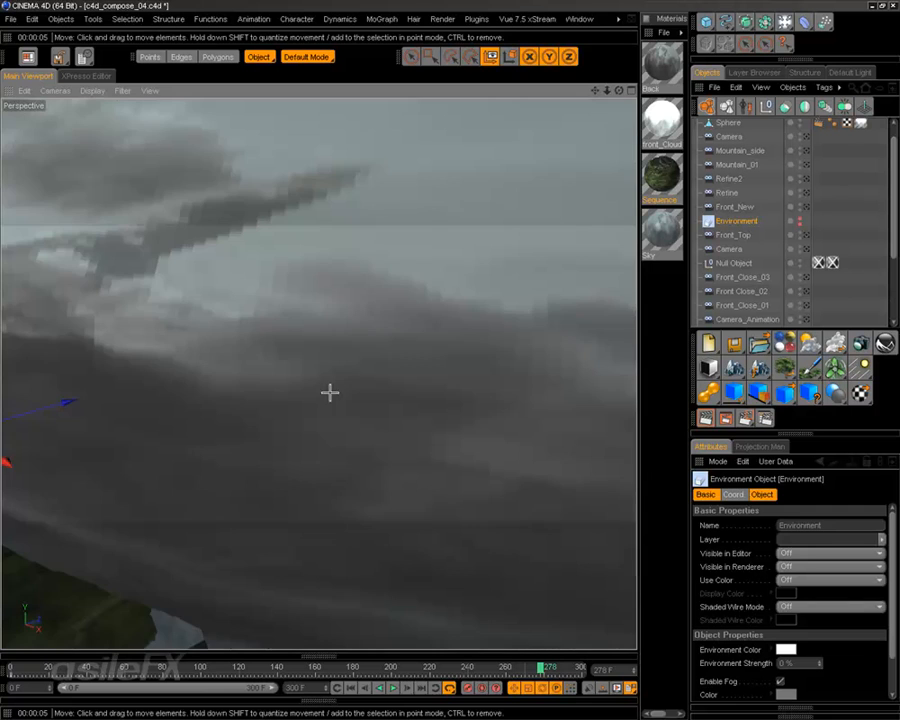
scroll(379, 400, up, 5)
scroll(379, 400, down, 5)
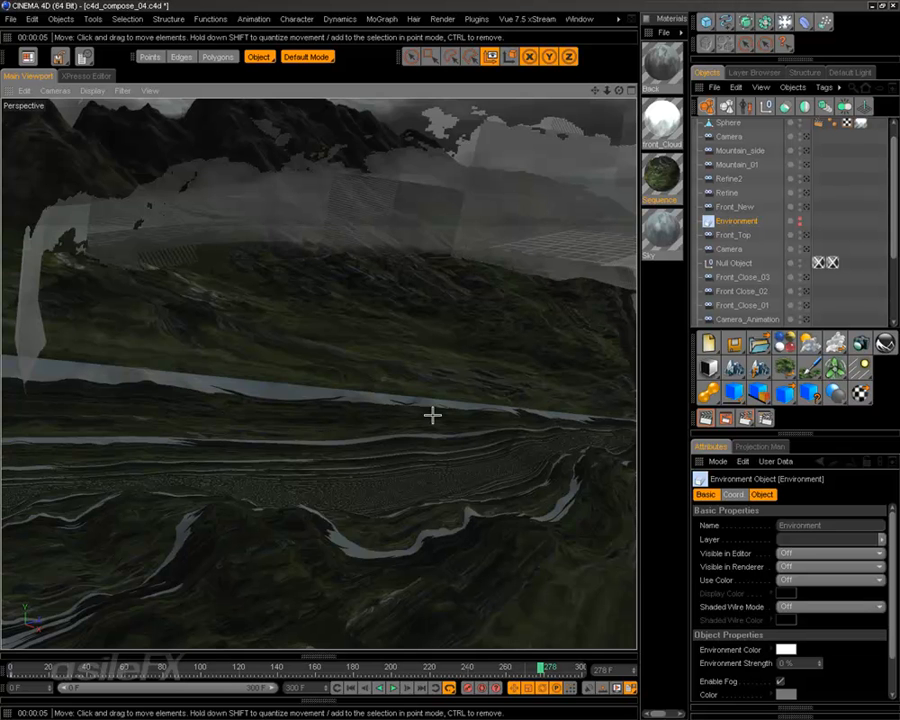
alt+drag(432, 414, 422, 428)
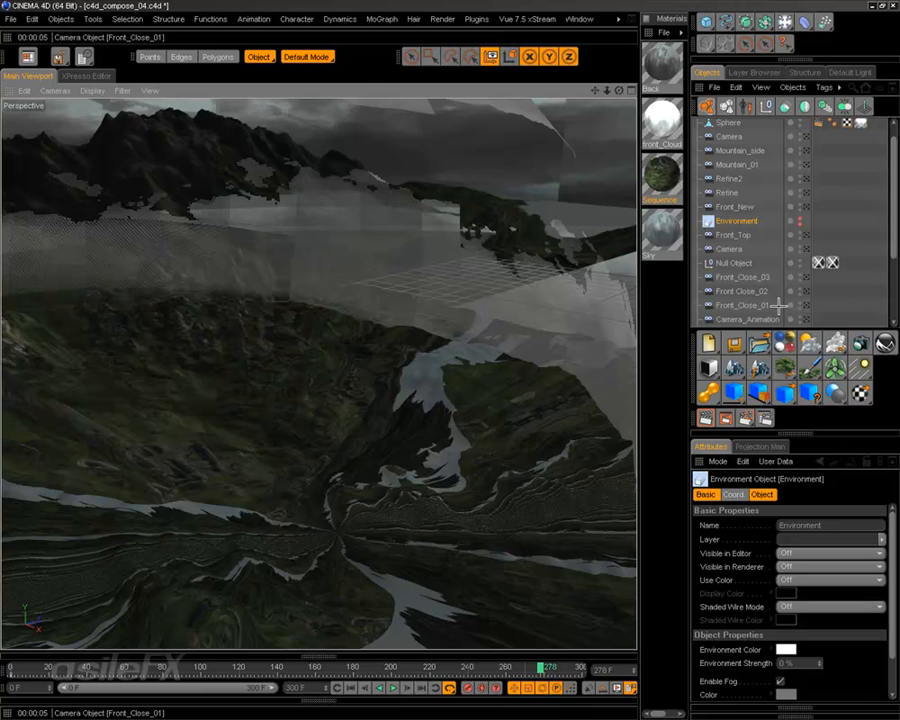
click(752, 319)
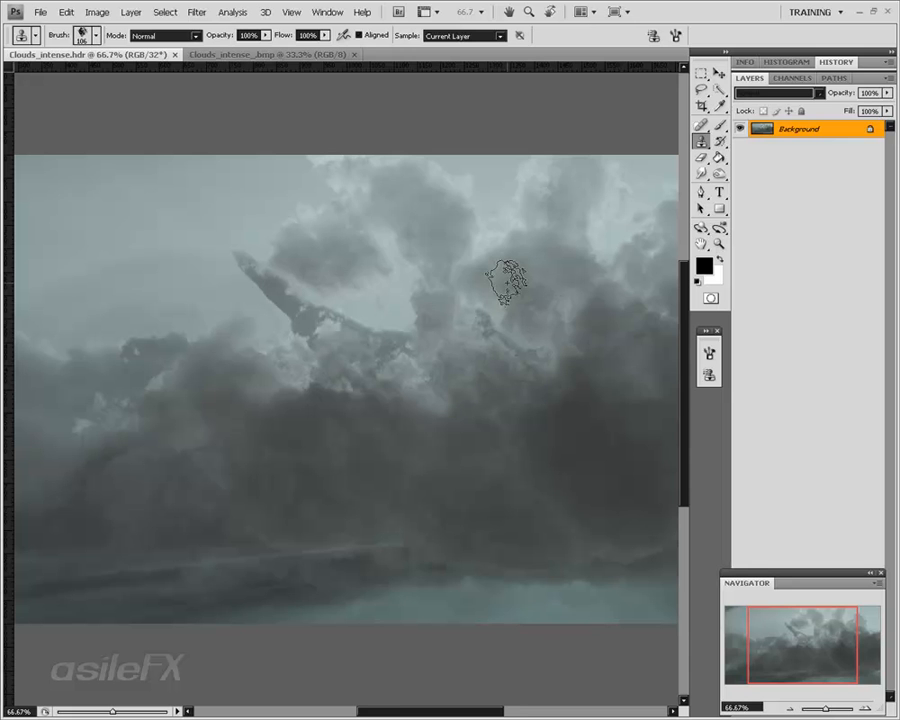
In Photoshop, examine the Clouds_intense.hdr sky image and compare it with the Clouds_intense_.bmp version at 100% zoom
mouse_move(815, 636)
mouse_down()
mouse_move(838, 637)
mouse_move(798, 649)
mouse_move(774, 643)
mouse_move(825, 637)
mouse_move(798, 636)
mouse_up()
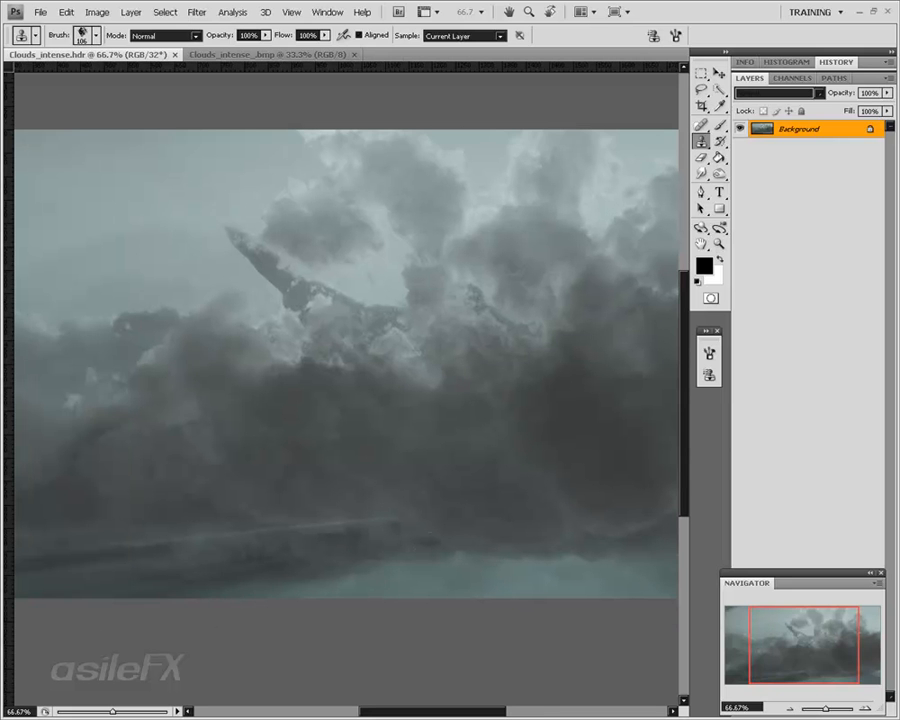
mouse_move(780, 634)
mouse_down()
mouse_move(834, 641)
mouse_move(778, 637)
mouse_up()
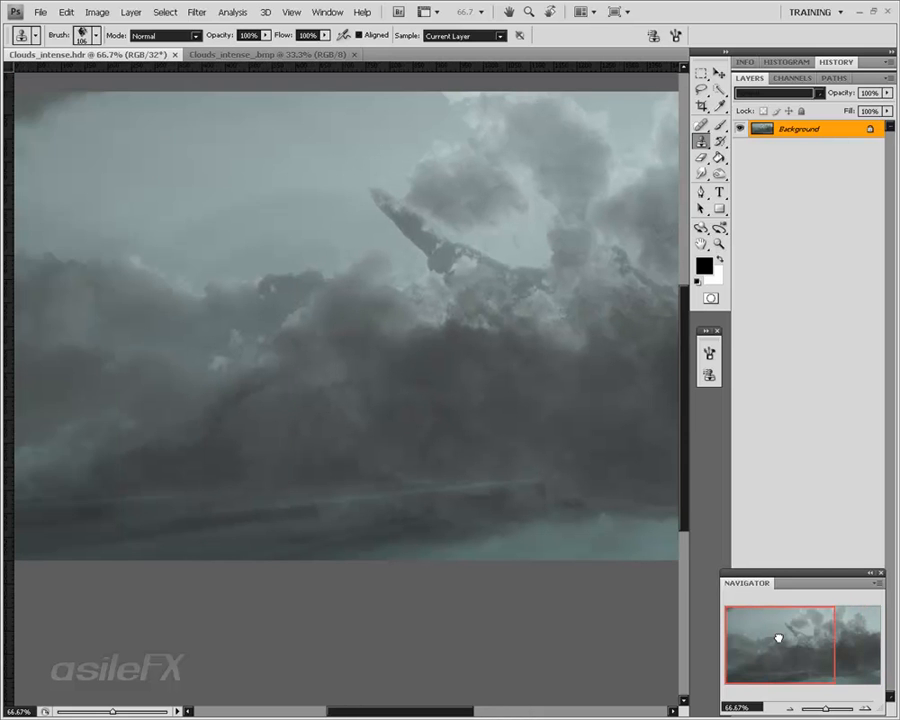
click(791, 706)
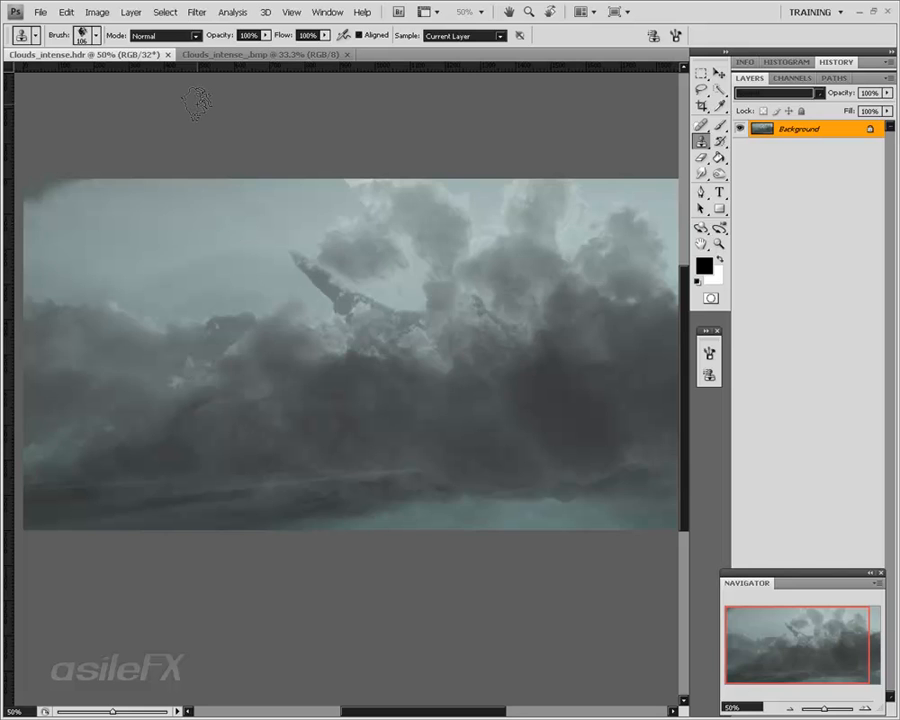
click(229, 55)
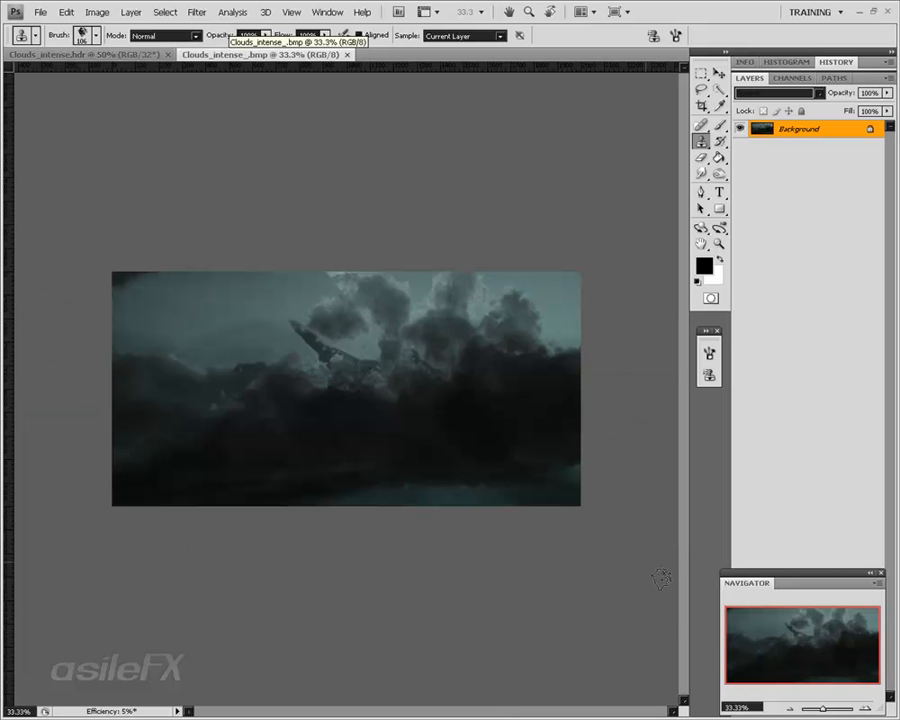
click(864, 708)
click(864, 708)
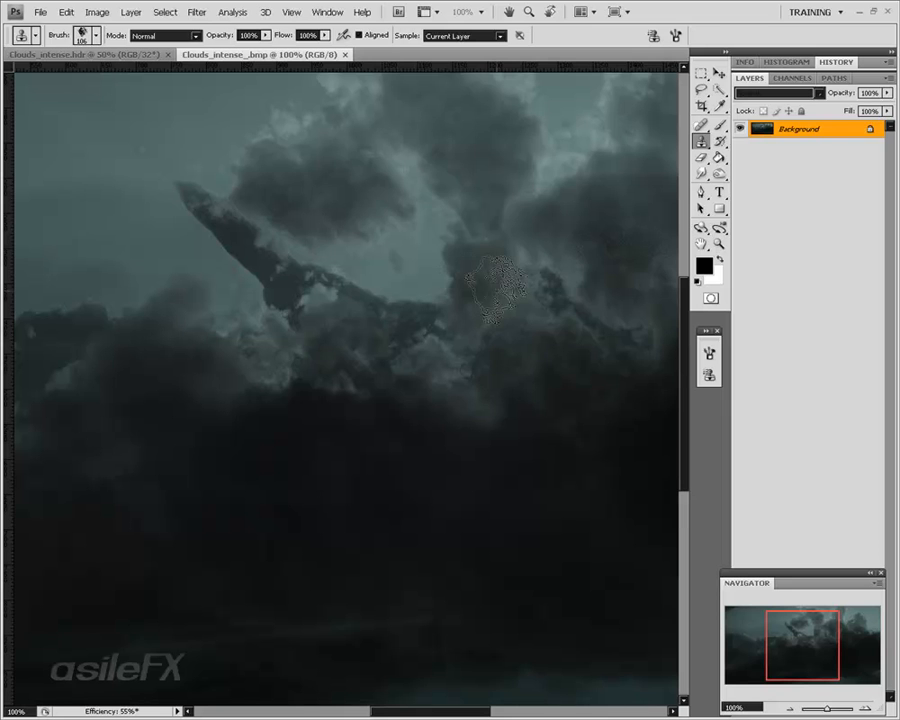
Inspect the cloud detail across Clouds_intense.hdr at zoom levels from 50% to 200%
click(141, 55)
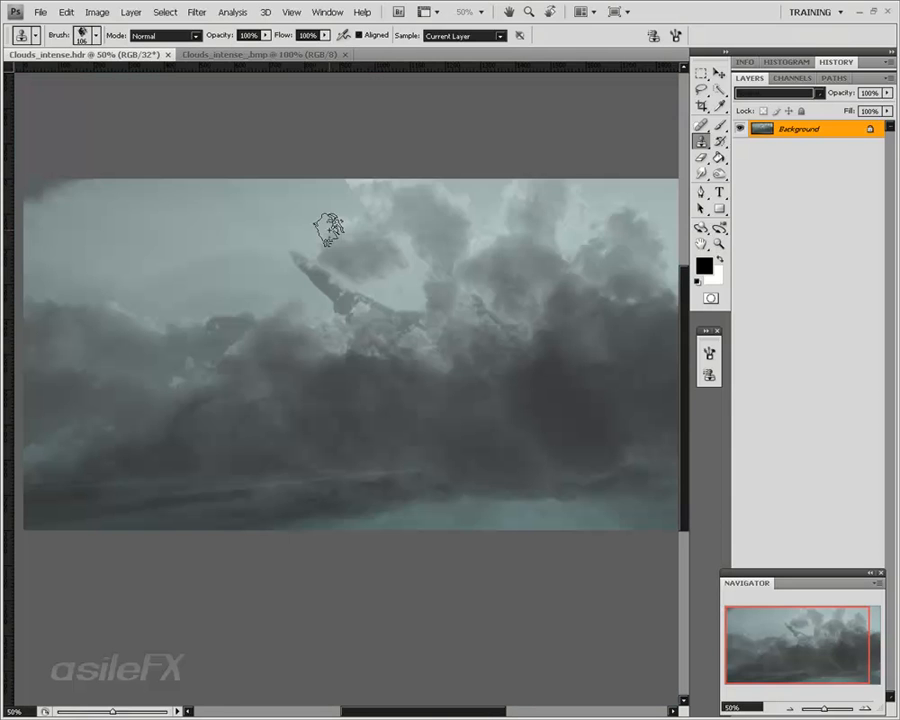
click(864, 708)
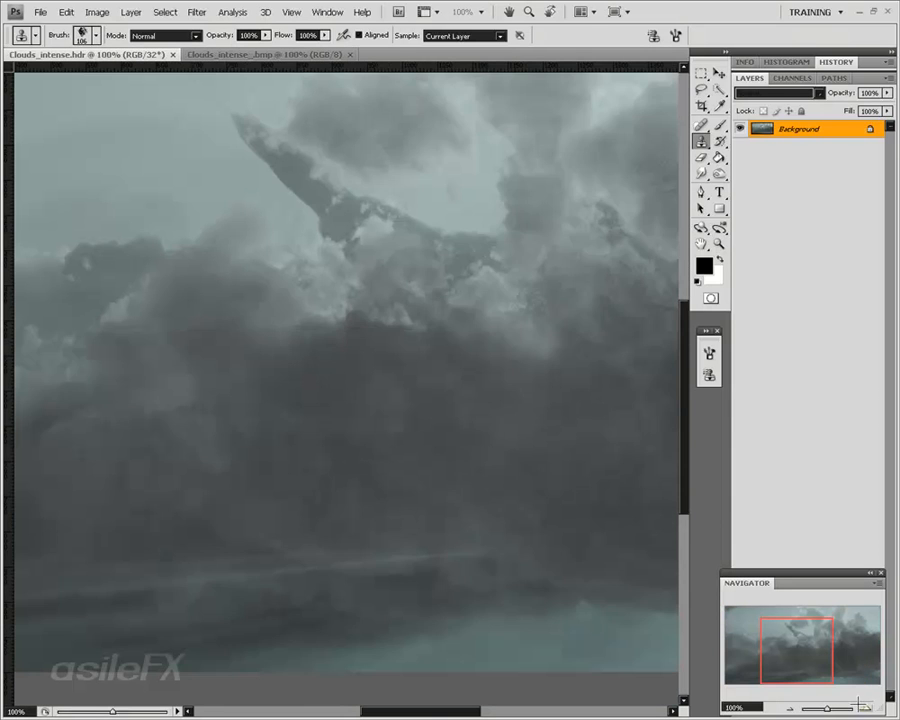
drag(763, 615, 828, 632)
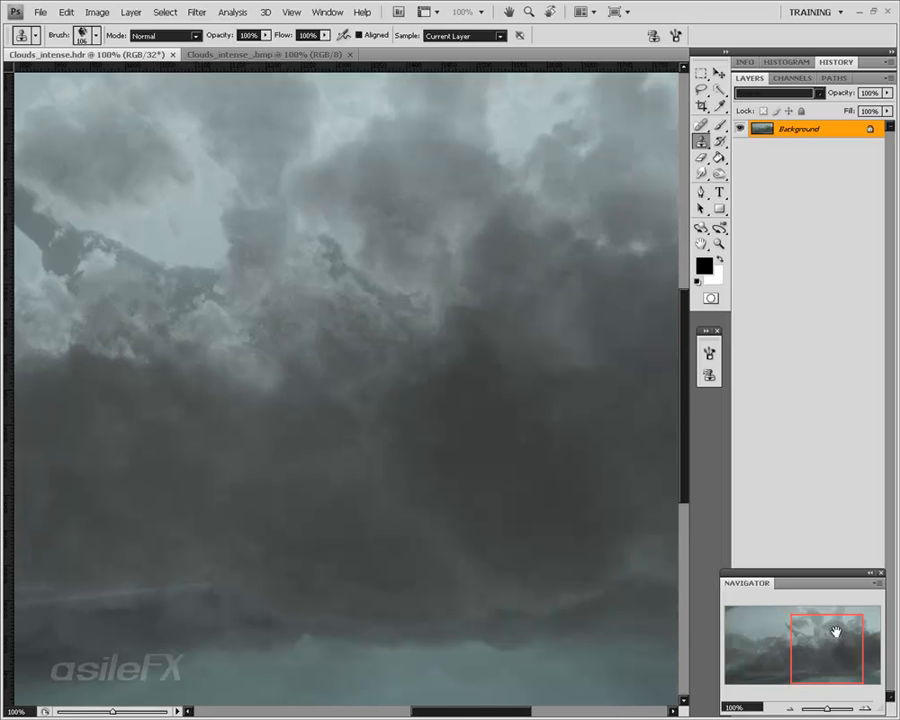
click(790, 707)
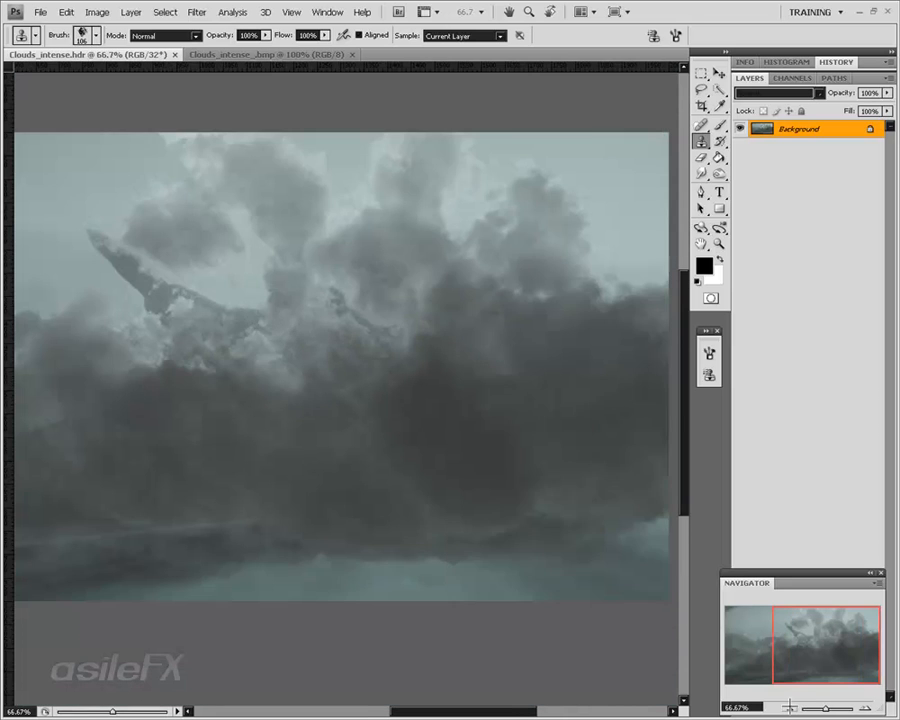
click(790, 707)
drag(818, 647, 788, 643)
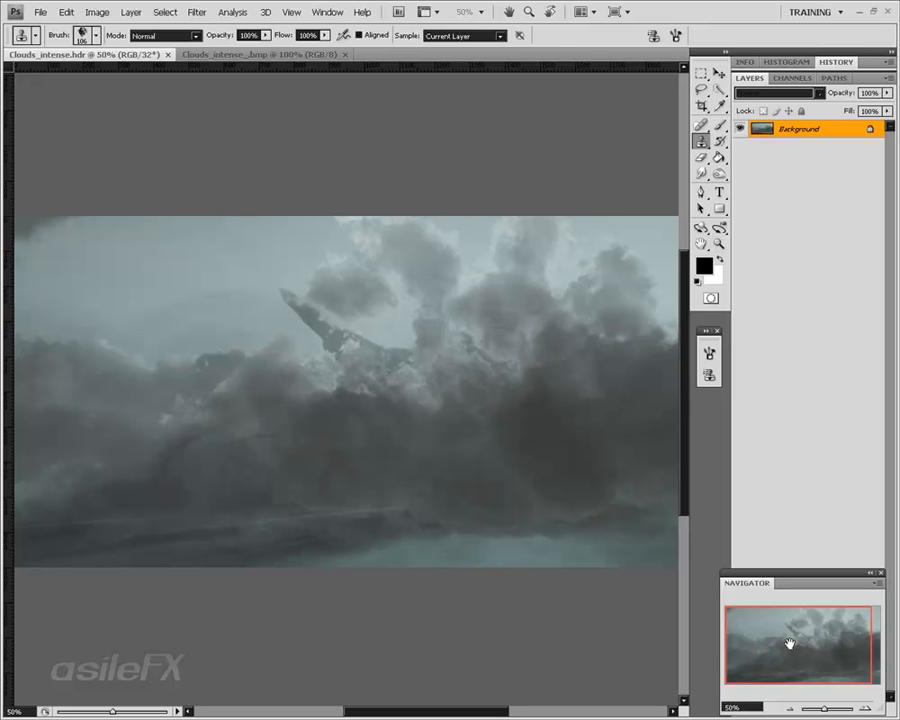
click(866, 707)
click(866, 707)
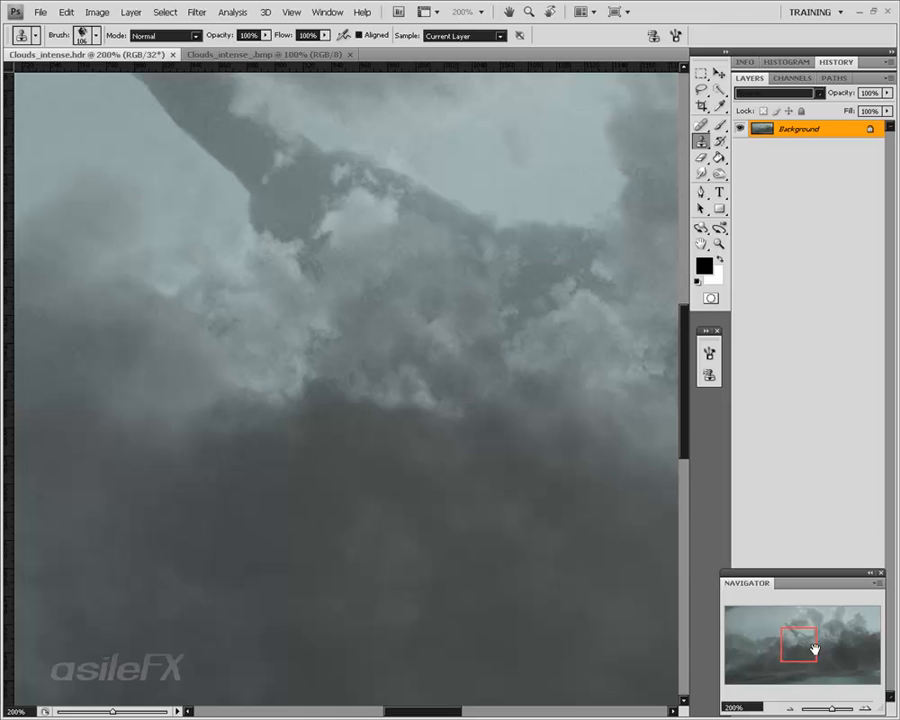
click(790, 708)
drag(789, 644, 806, 657)
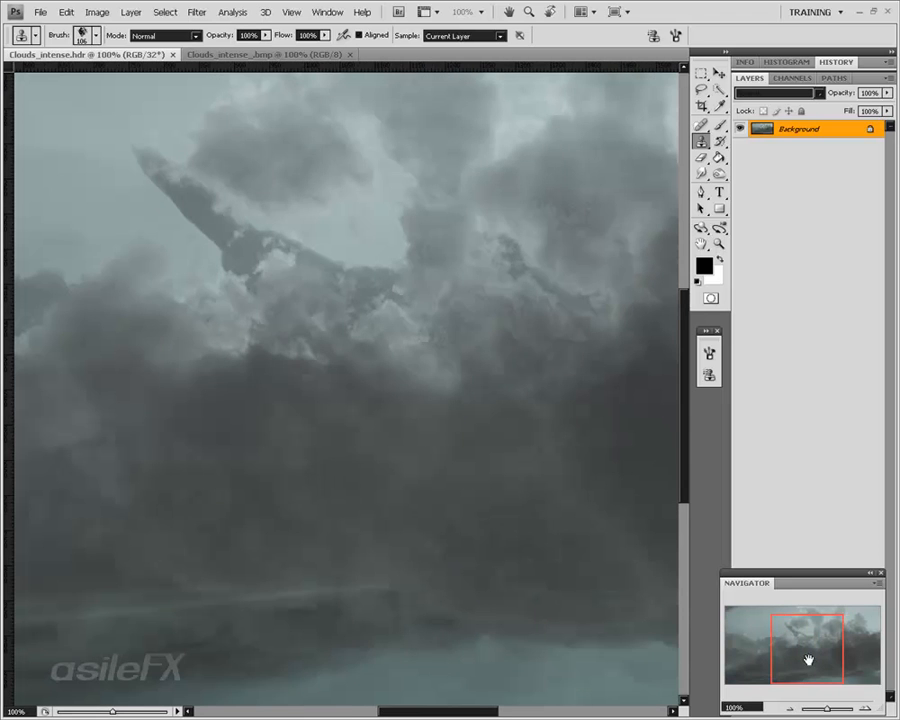
click(790, 708)
click(790, 708)
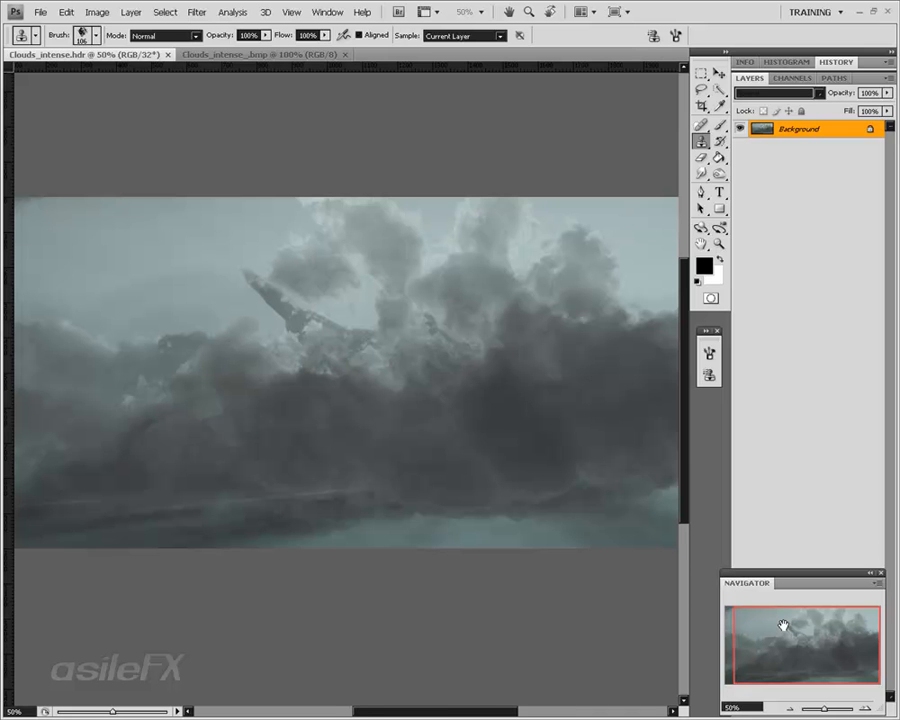
drag(781, 624, 768, 630)
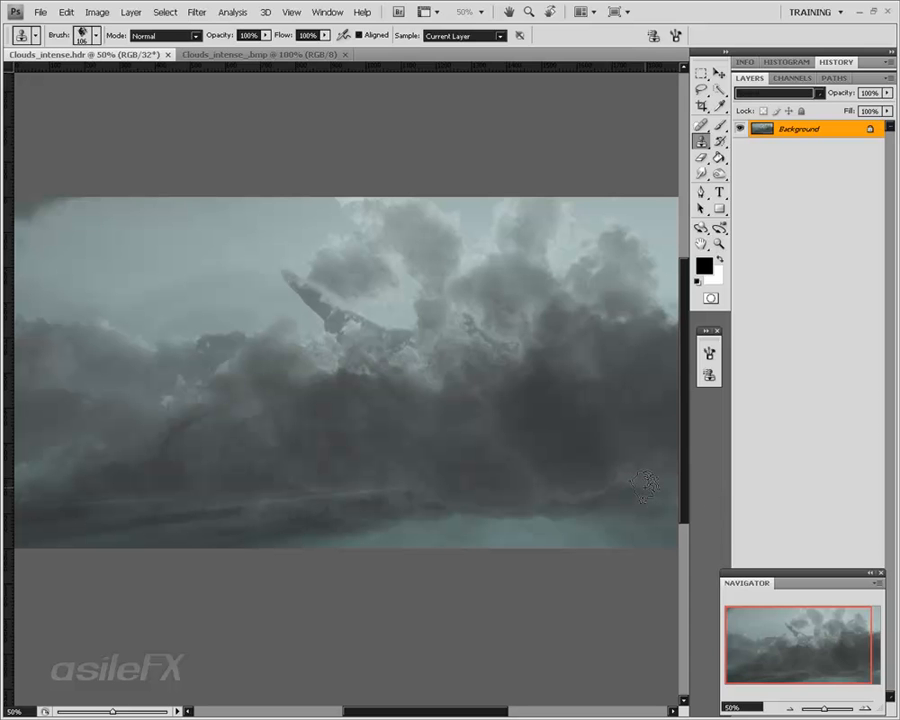
mouse_move(770, 638)
mouse_down()
mouse_move(812, 627)
mouse_move(762, 635)
mouse_up()
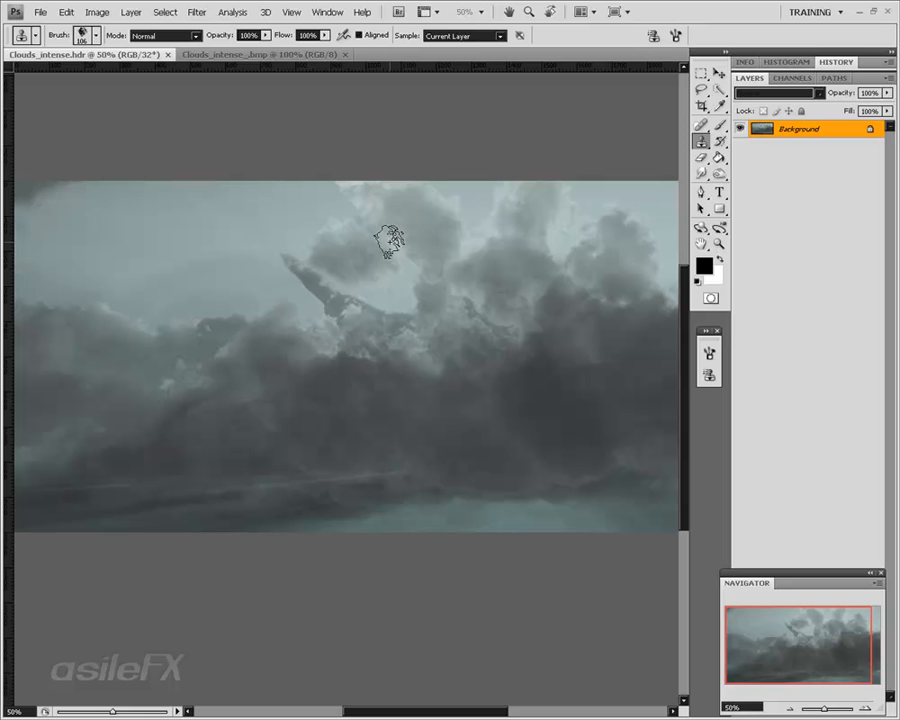
Switch back to CINEMA 4D, look through Camera_Animation and render frame 278 in the viewport with the Environment object hidden
click(859, 11)
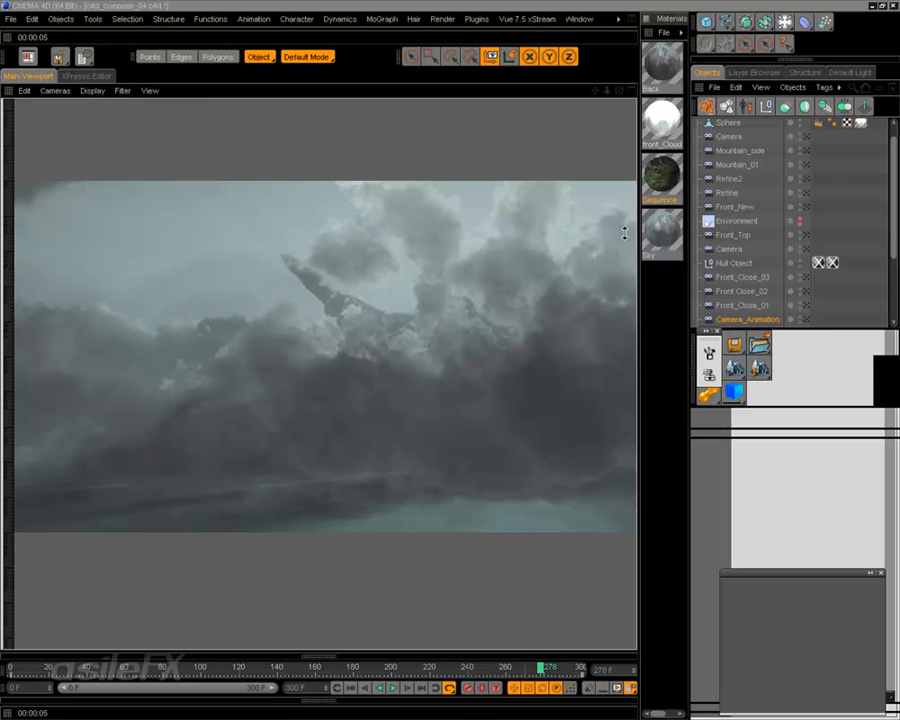
click(456, 398)
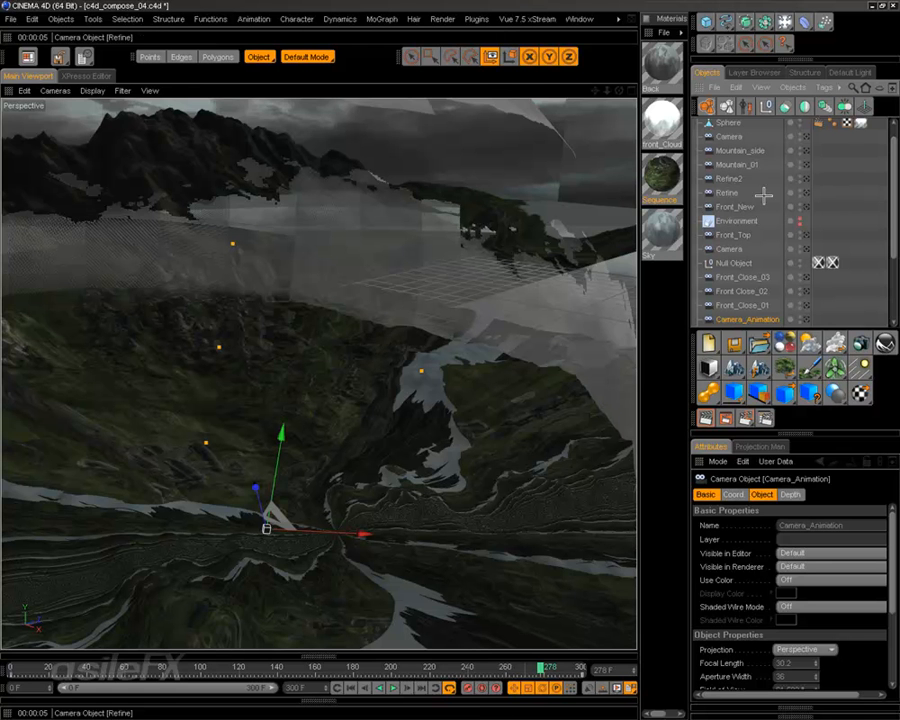
scroll(876, 185, down, 4)
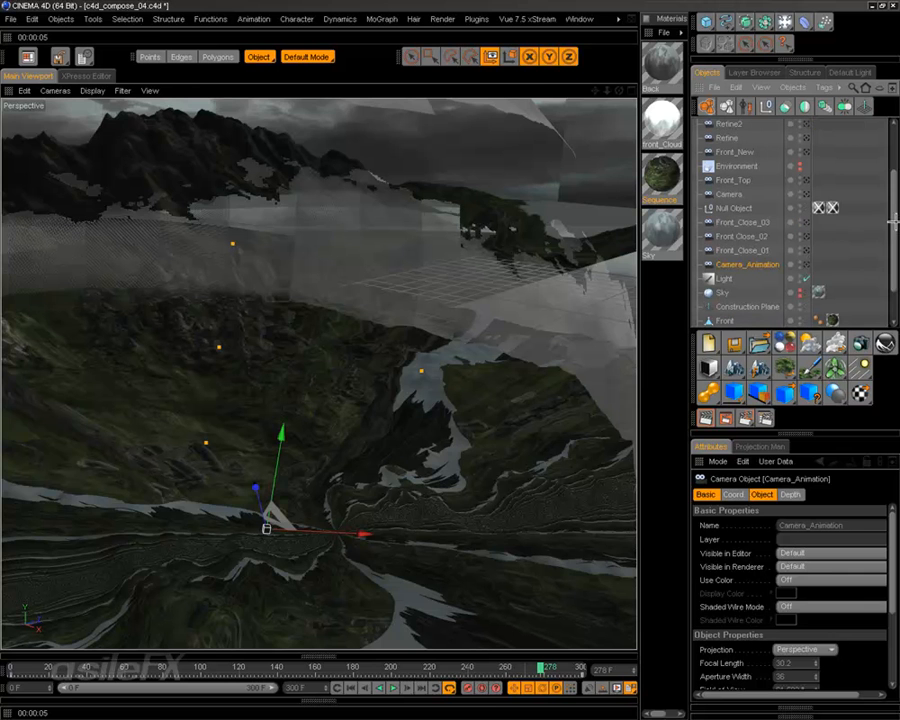
click(807, 264)
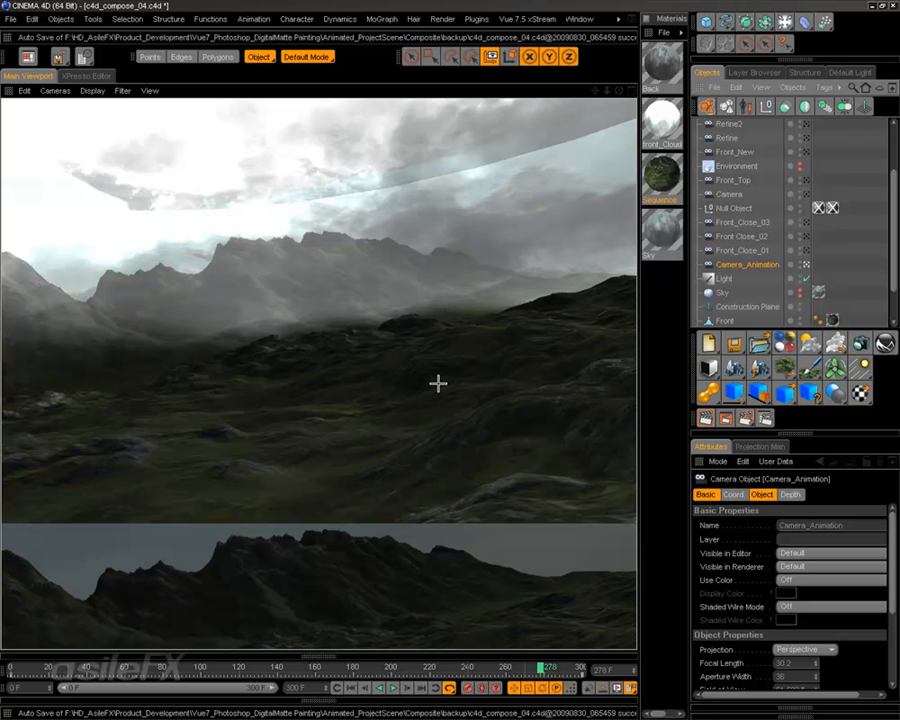
Switch to the castle scene and examine the castle model on the terrain from afar and up close
click(10, 19)
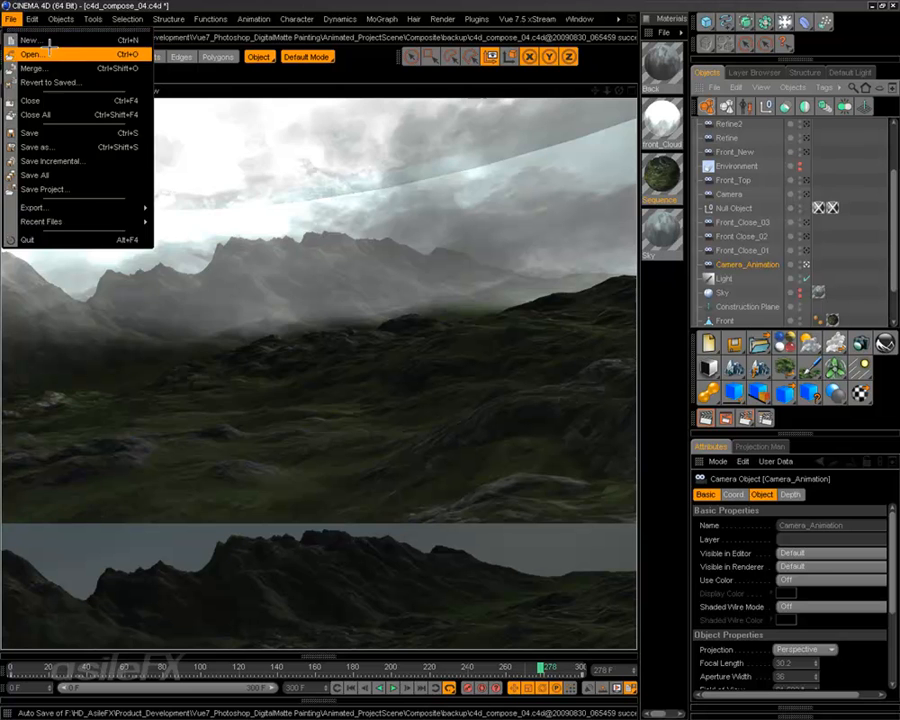
key(Escape)
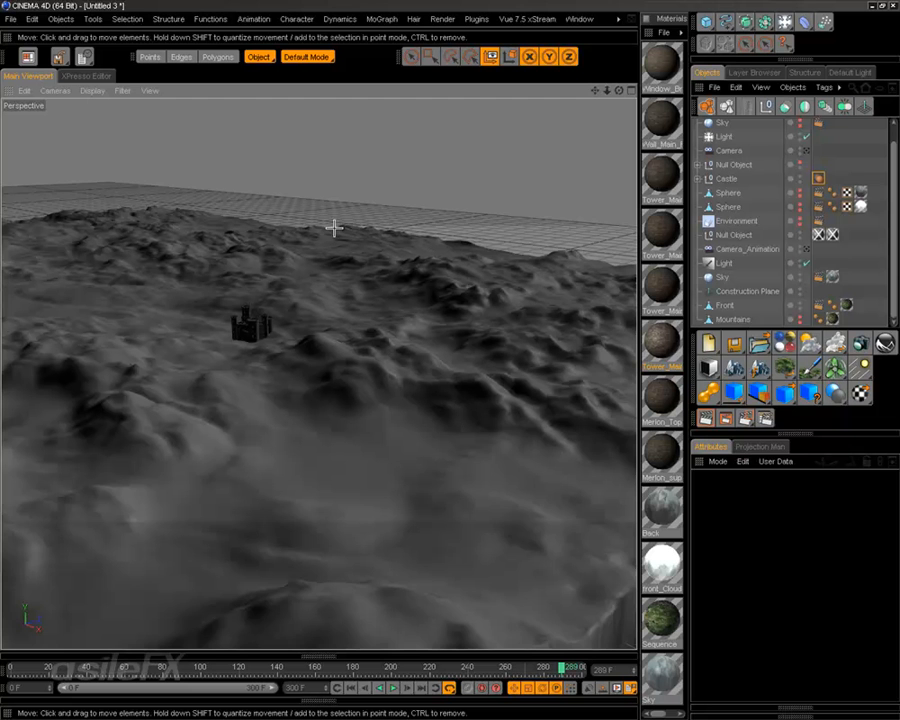
alt+drag(334, 228, 364, 273)
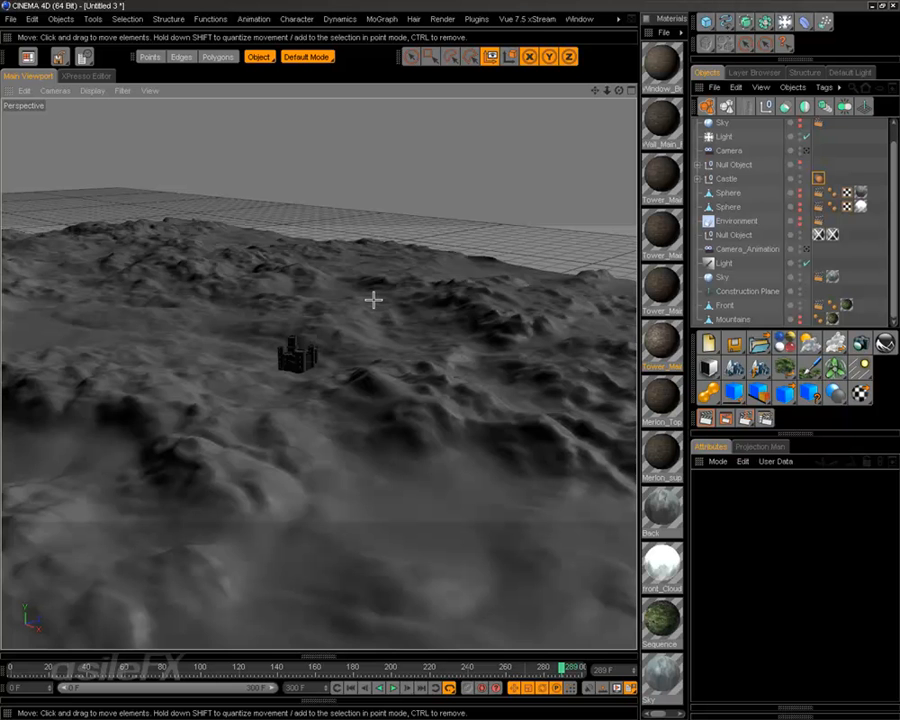
scroll(394, 307, up, 5)
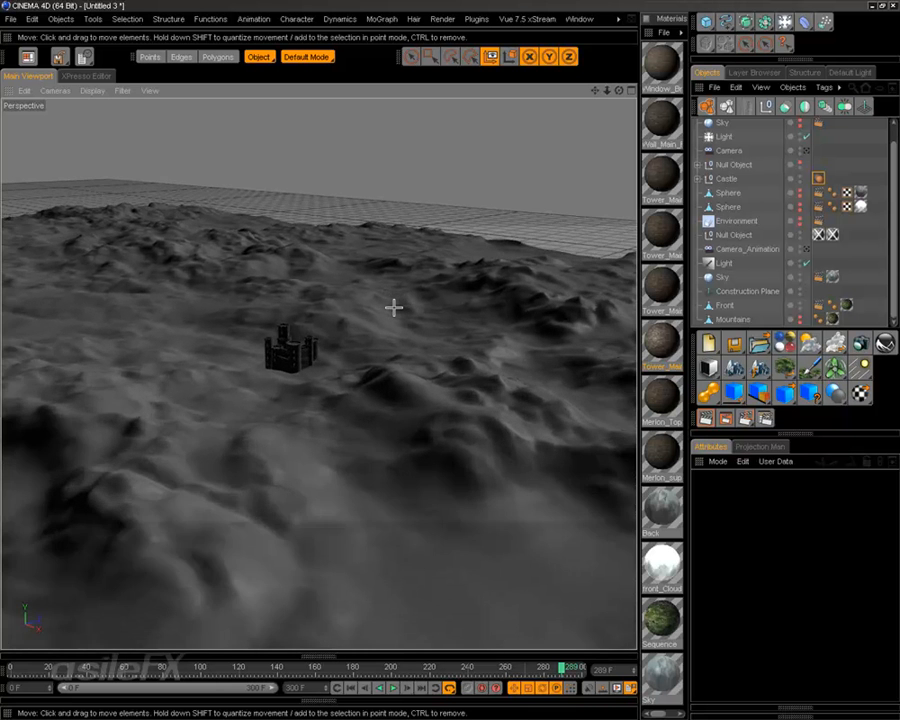
scroll(394, 307, up, 2)
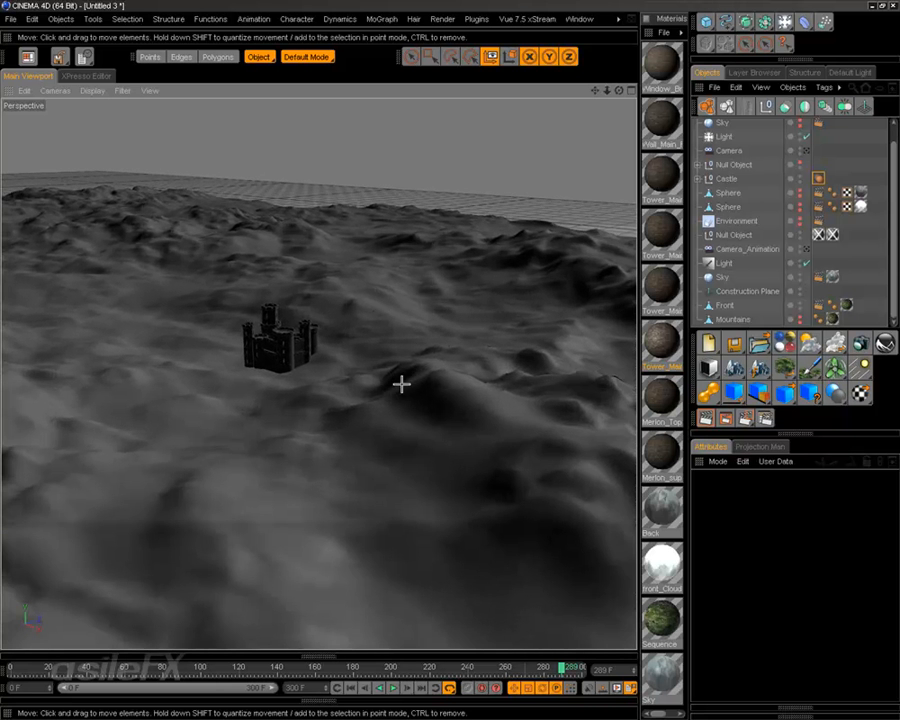
alt+middle_drag(282, 329, 343, 357)
scroll(287, 333, up, 10)
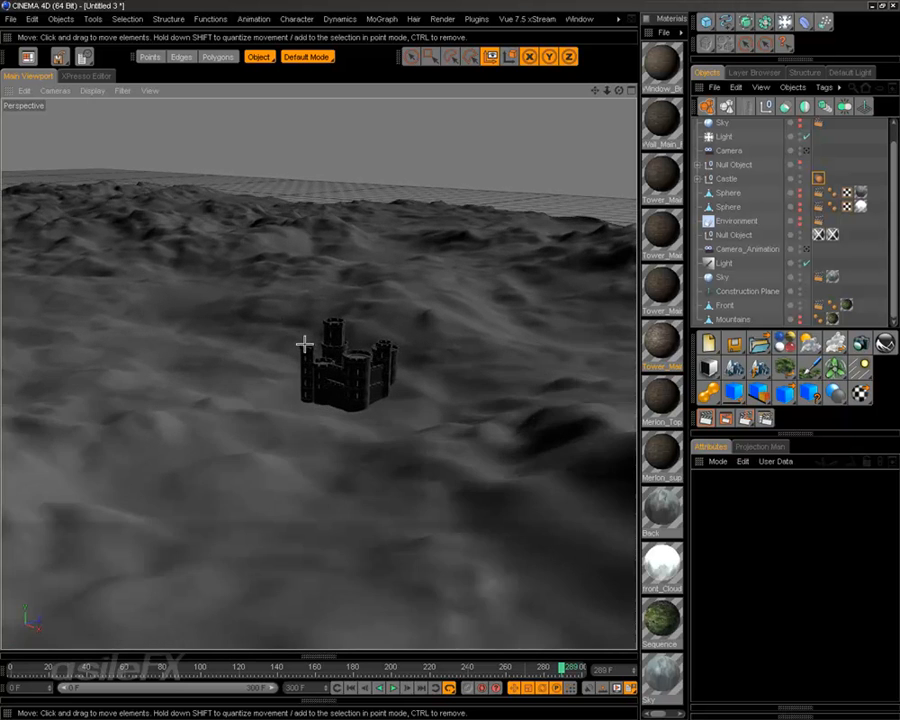
scroll(306, 344, down, 3)
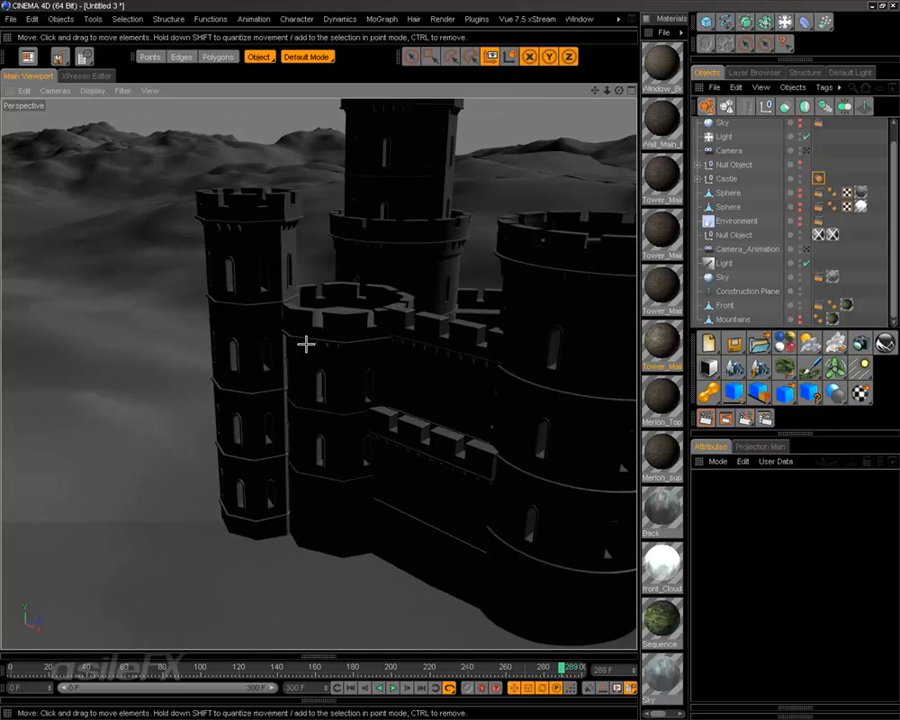
alt+middle_drag(439, 323, 420, 260)
alt+drag(560, 260, 506, 257)
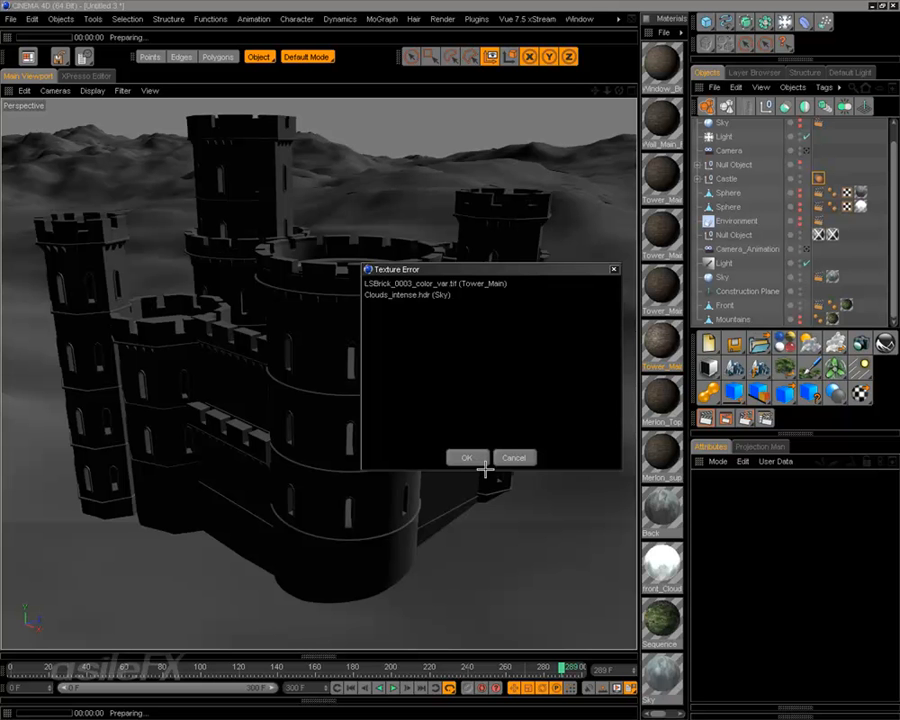
Try a viewport render of the castle despite the missing textures, stop it, and examine the castle from a higher angle
click(476, 458)
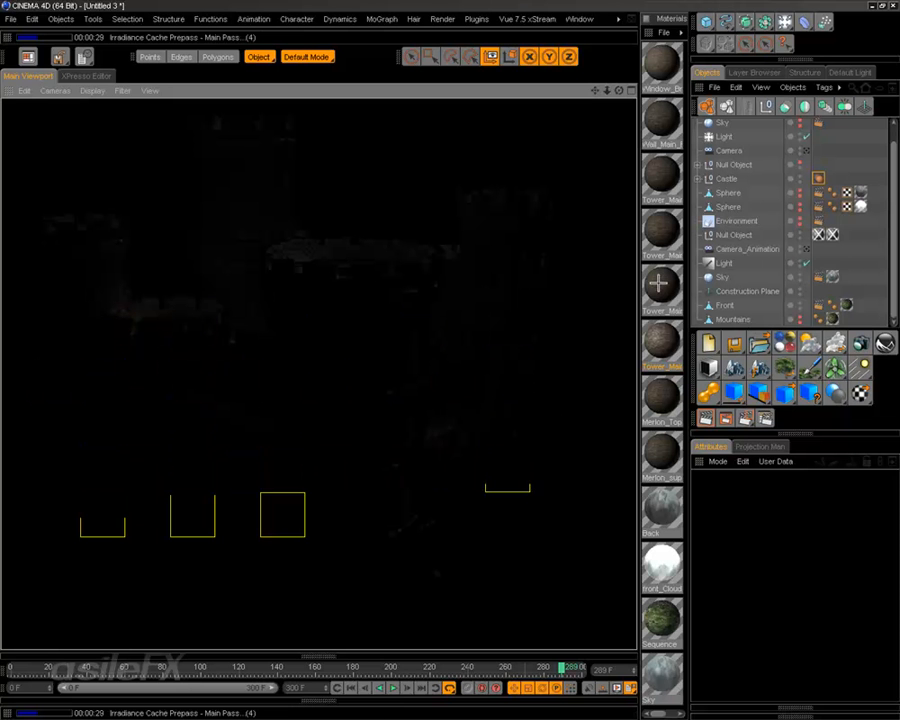
key(Escape)
click(464, 343)
scroll(462, 343, down, 5)
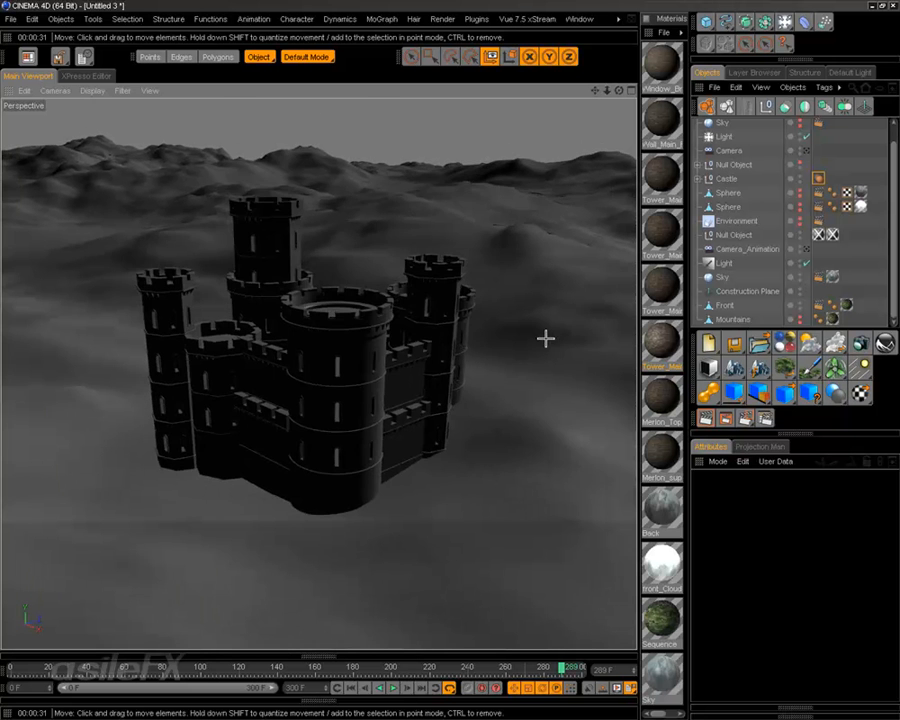
scroll(546, 337, up, 5)
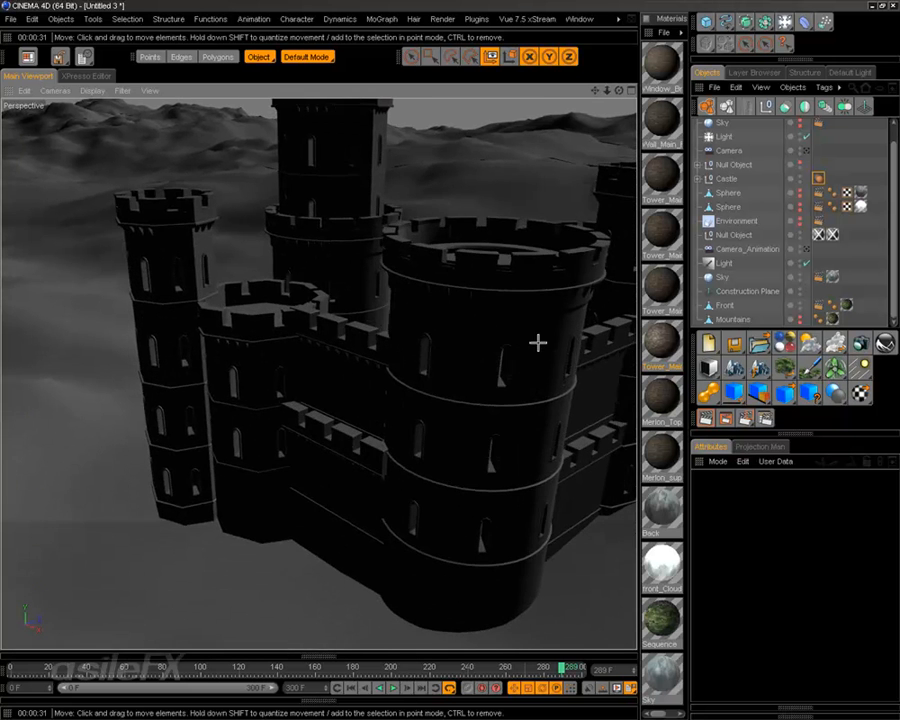
alt+drag(530, 342, 481, 431)
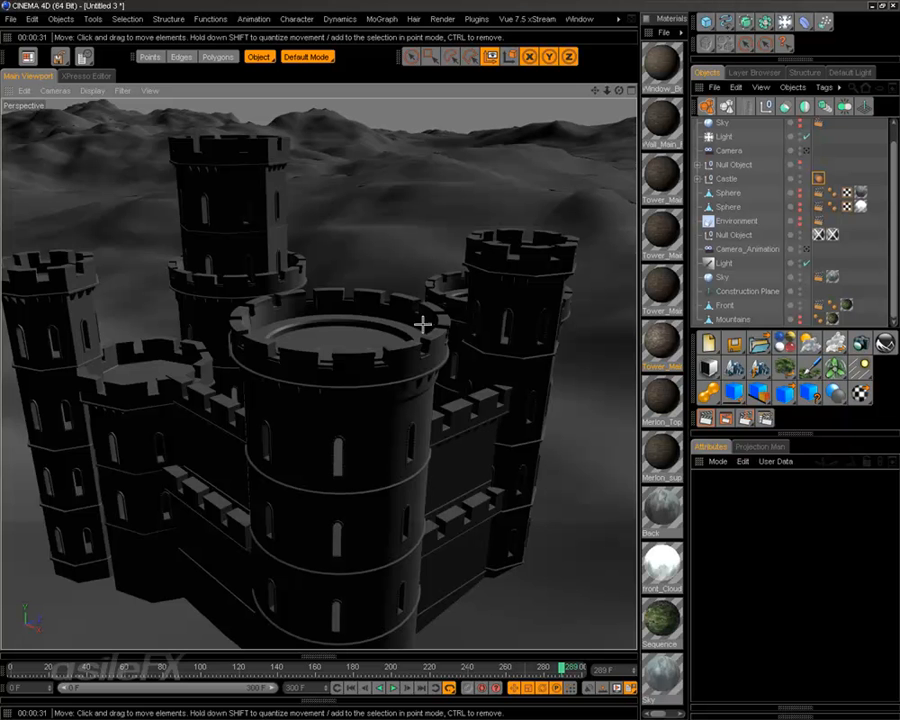
Look through Camera_Animation and scrub the timeline up to frame 300 to preview the castle in the camera move
click(806, 249)
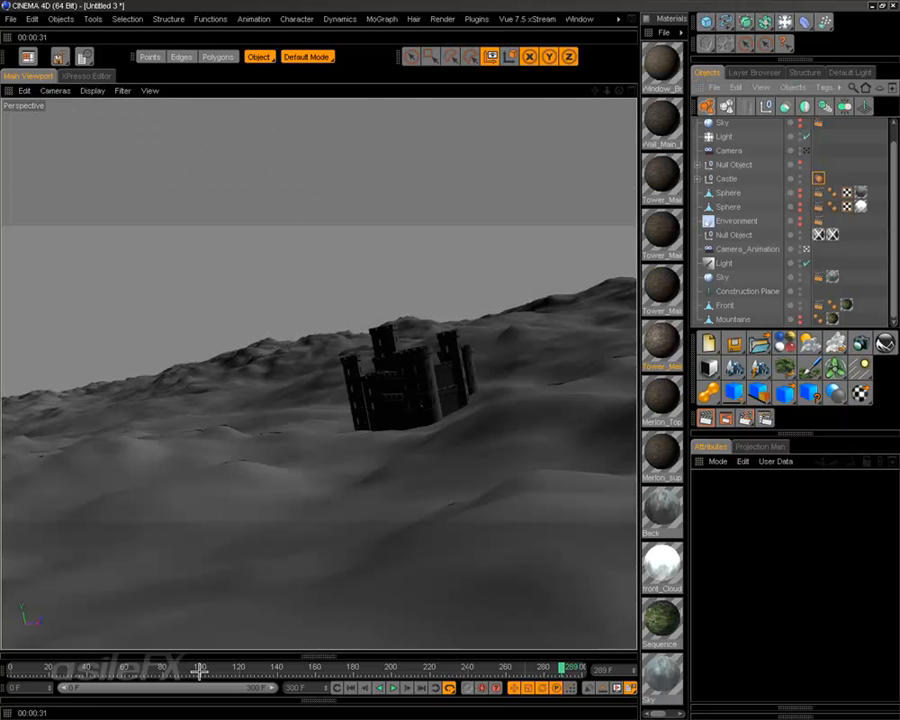
drag(207, 665, 248, 665)
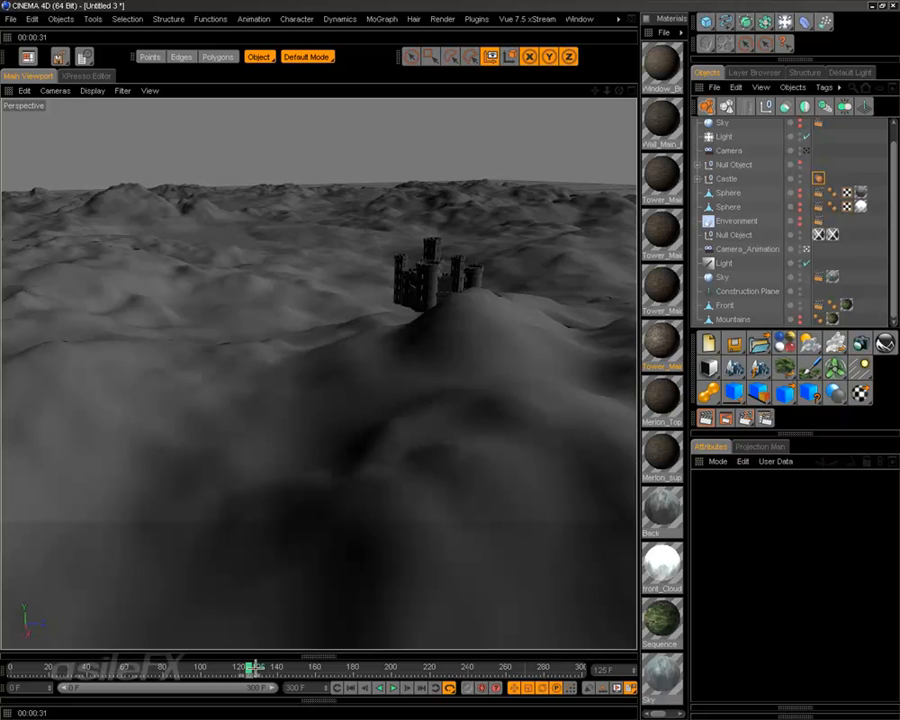
drag(256, 666, 619, 656)
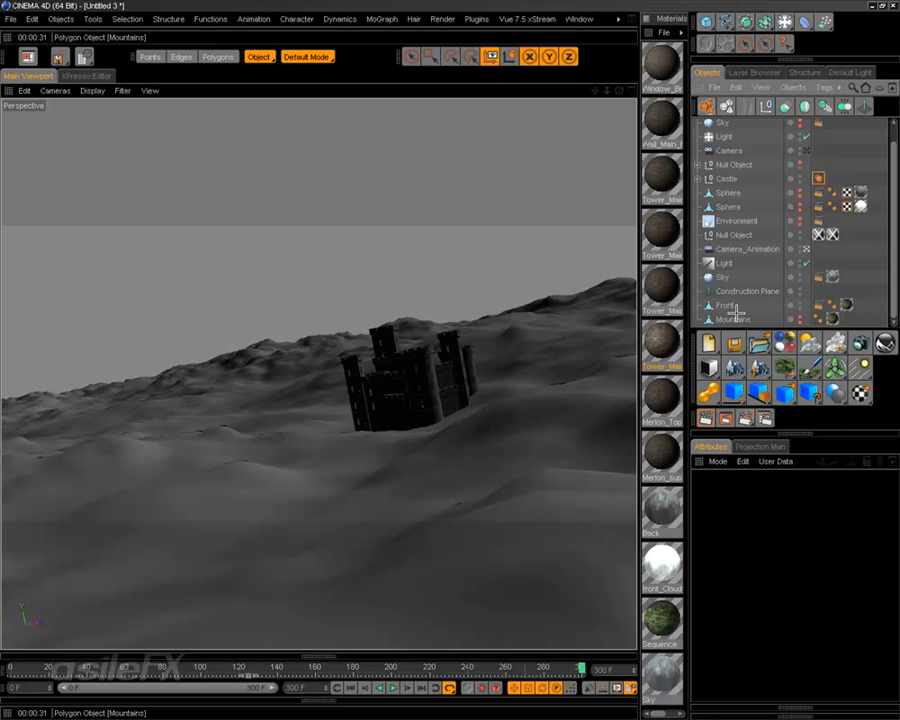
Examine the Front terrain's compositing tag down to its Matte Object settings, and deselect everything
click(560, 476)
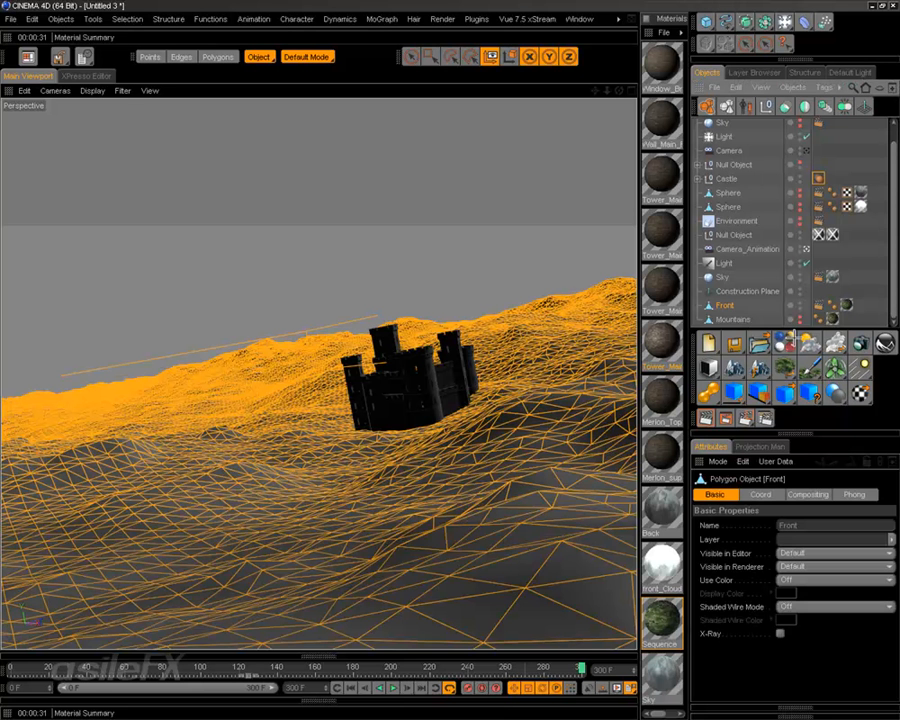
click(818, 304)
scroll(887, 537, down, 4)
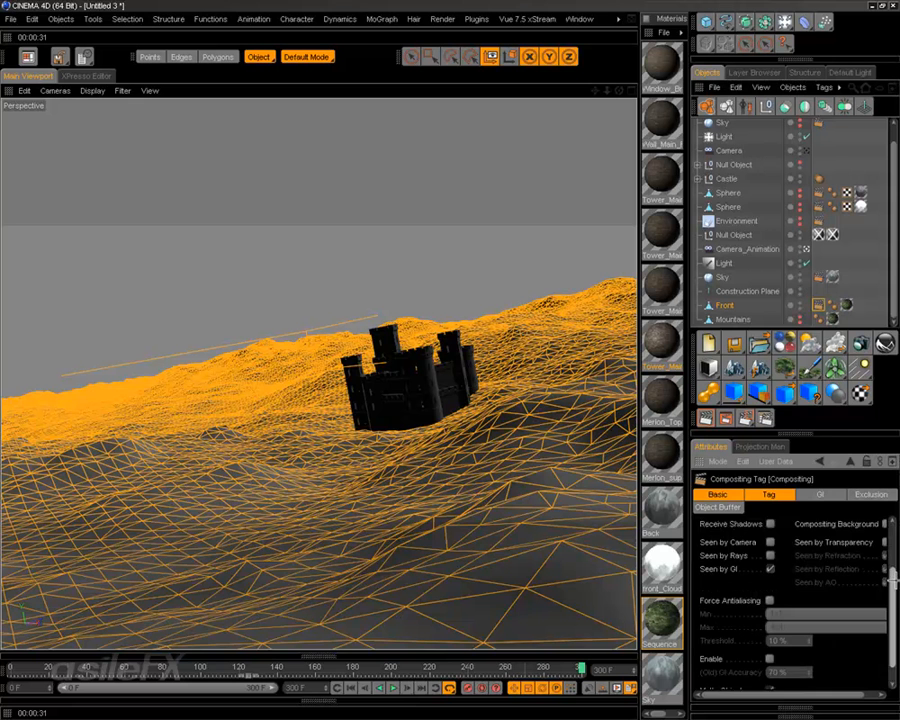
click(770, 670)
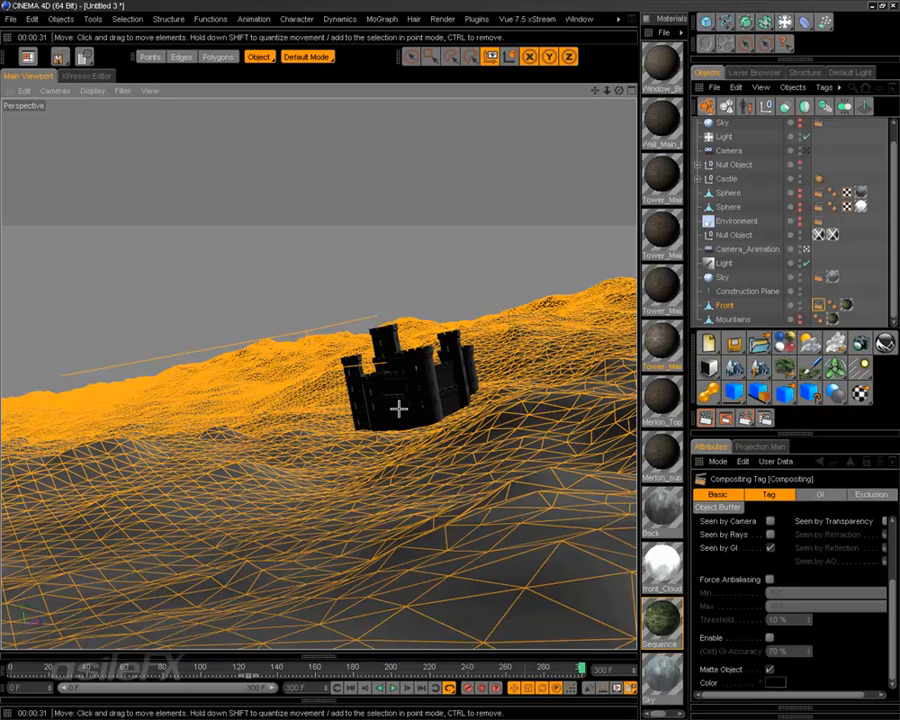
key(ctrl+shift+a)
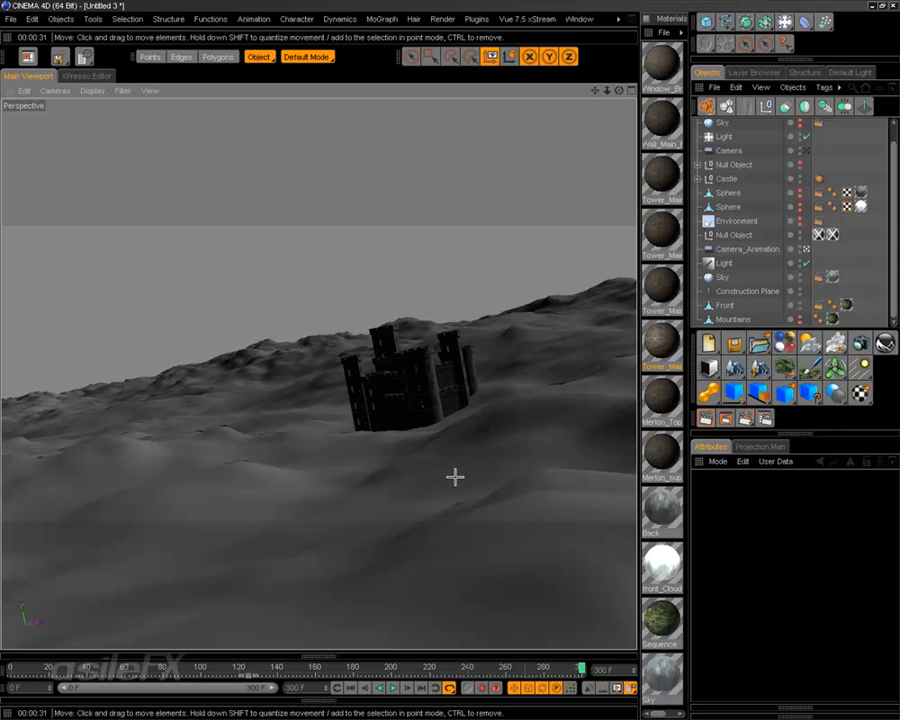
Preview the castle animation at frames 216 and 69 and scrub forward to frame 194
click(425, 667)
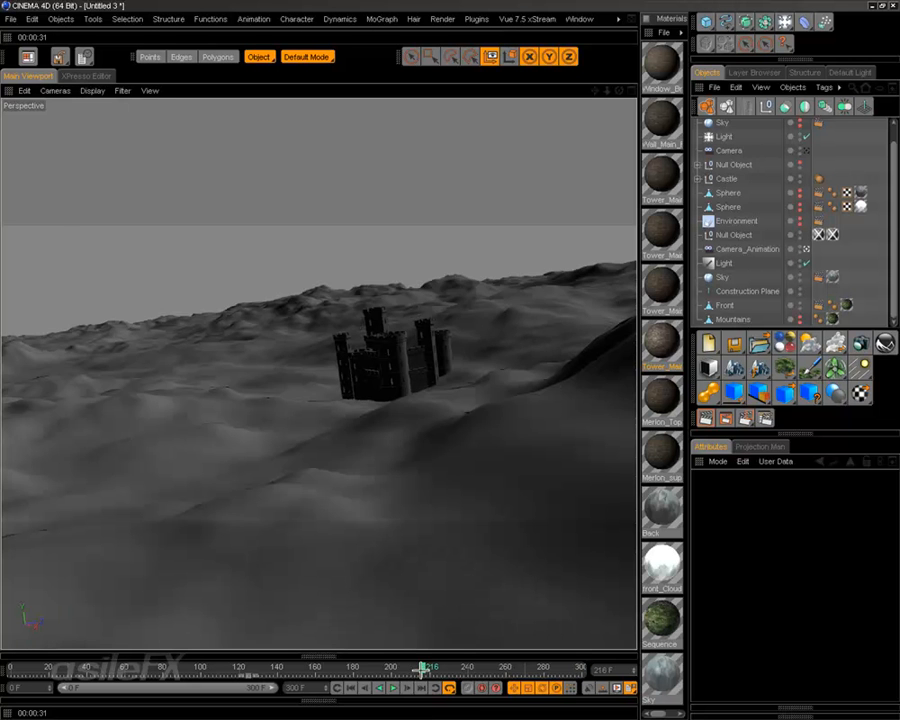
click(310, 667)
click(129, 666)
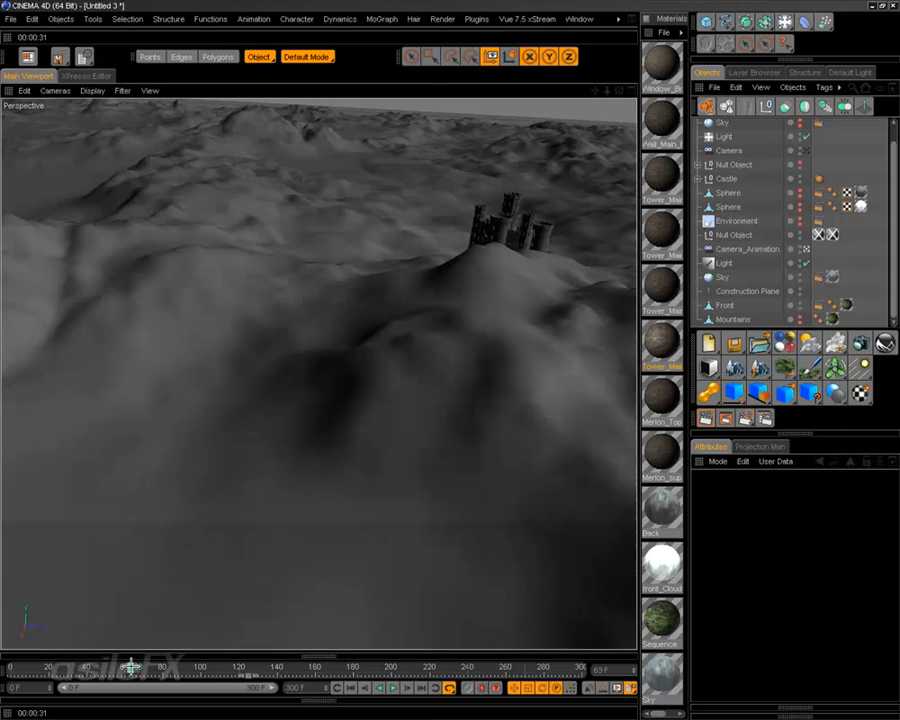
drag(129, 666, 381, 672)
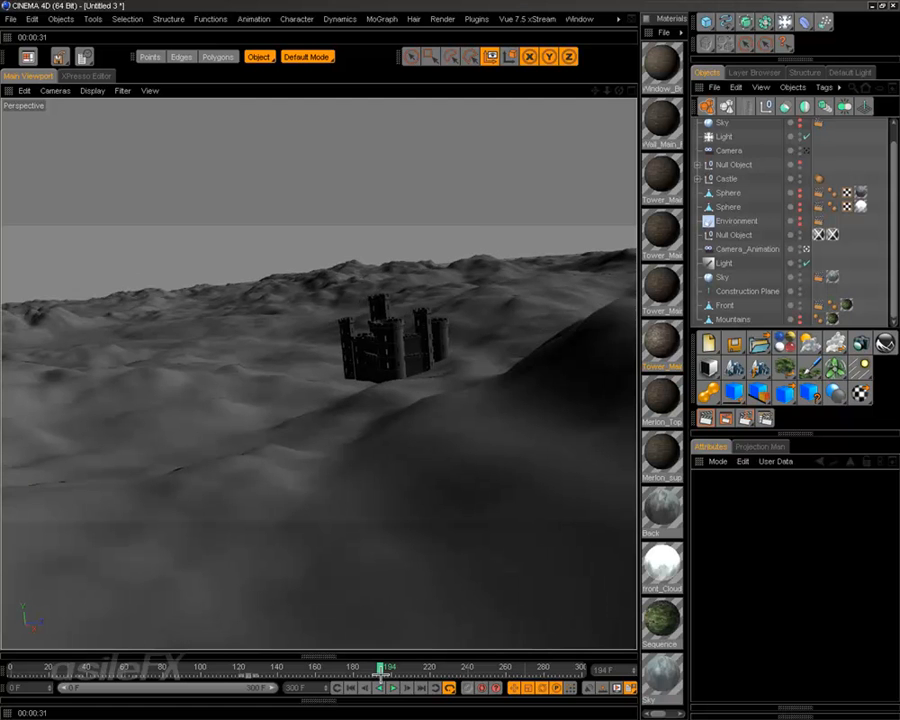
Examine the Front terrain's texture and compositing tags, including the visibility and Matte Object options in c4d_compose_04_castle_02.c4d
click(845, 304)
click(818, 304)
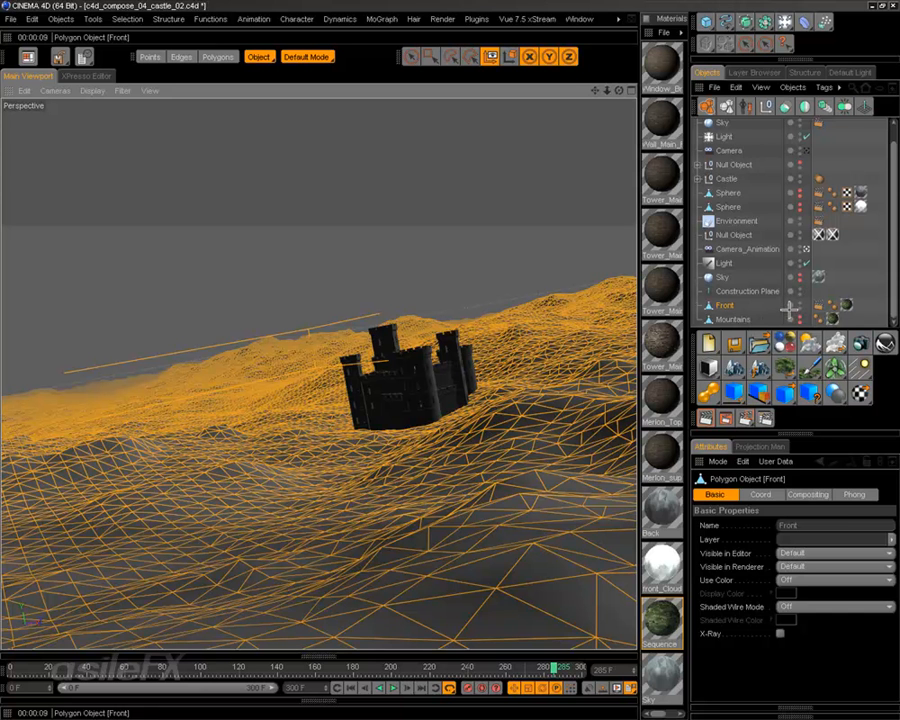
click(818, 305)
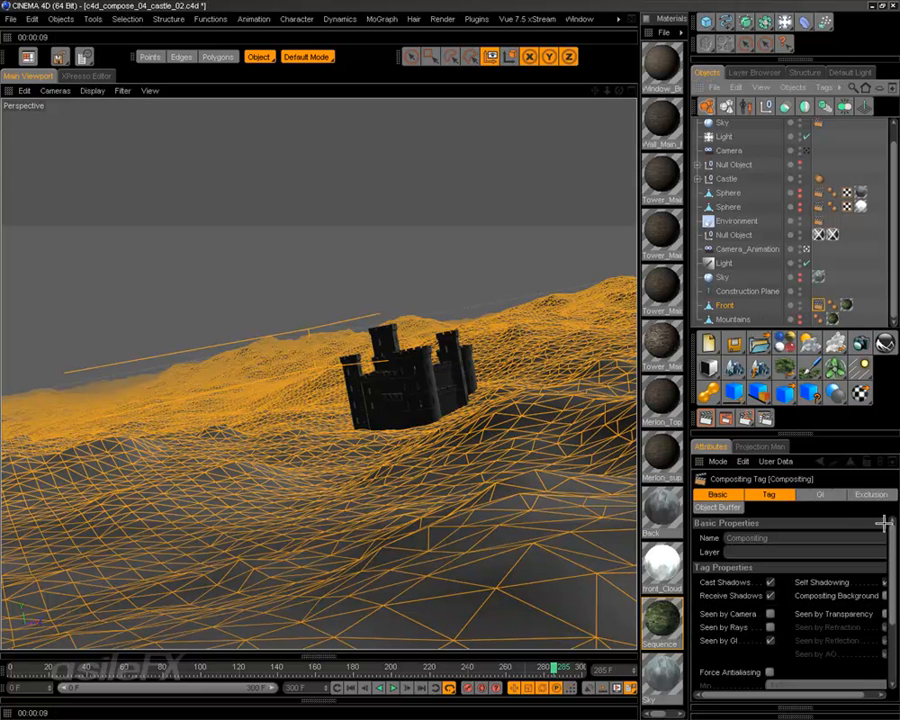
scroll(864, 600, down, 3)
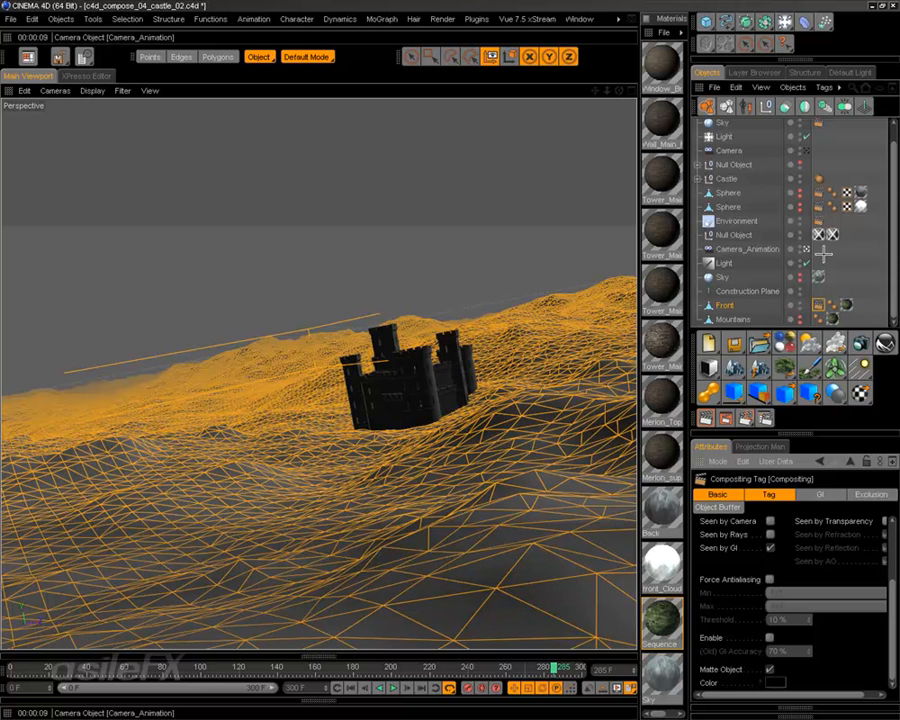
Select the Background object, render frame 285 in the viewport to view the isolated castle, and scrub to frame 156
drag(890, 214, 890, 195)
click(736, 125)
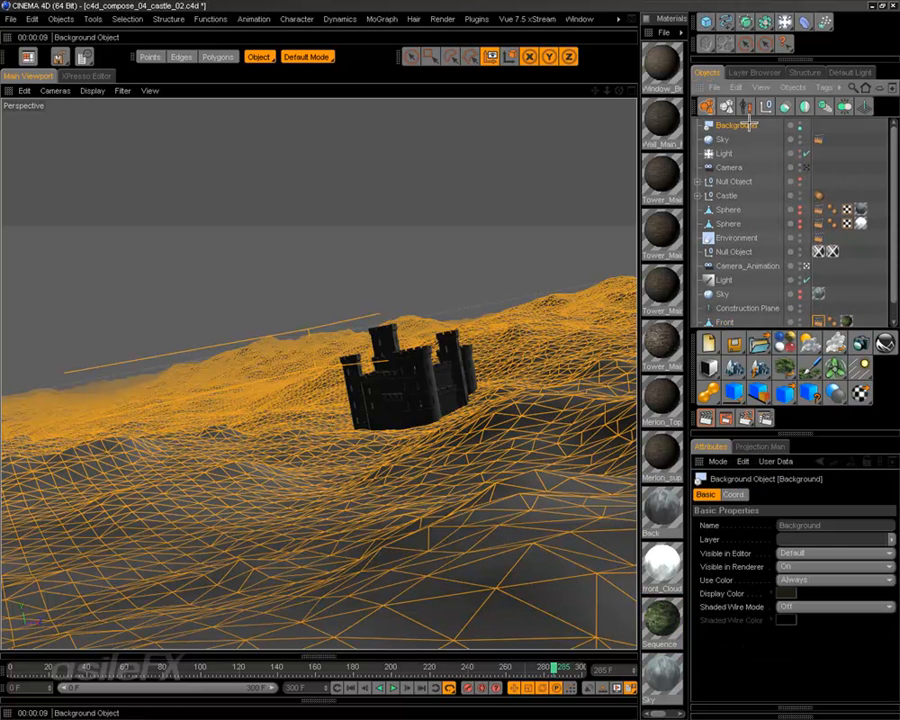
click(706, 418)
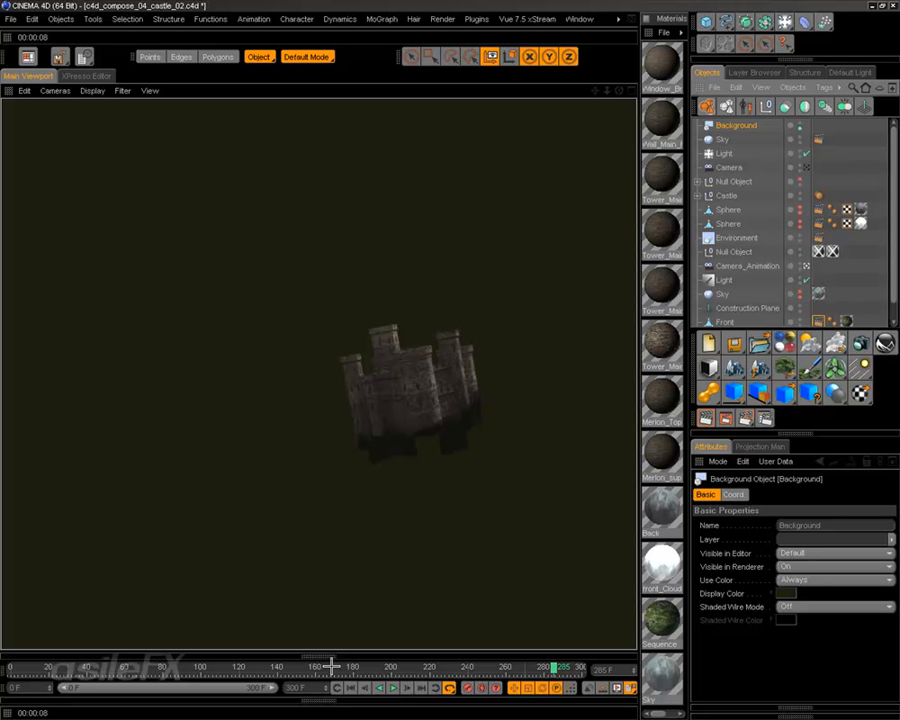
drag(321, 666, 310, 666)
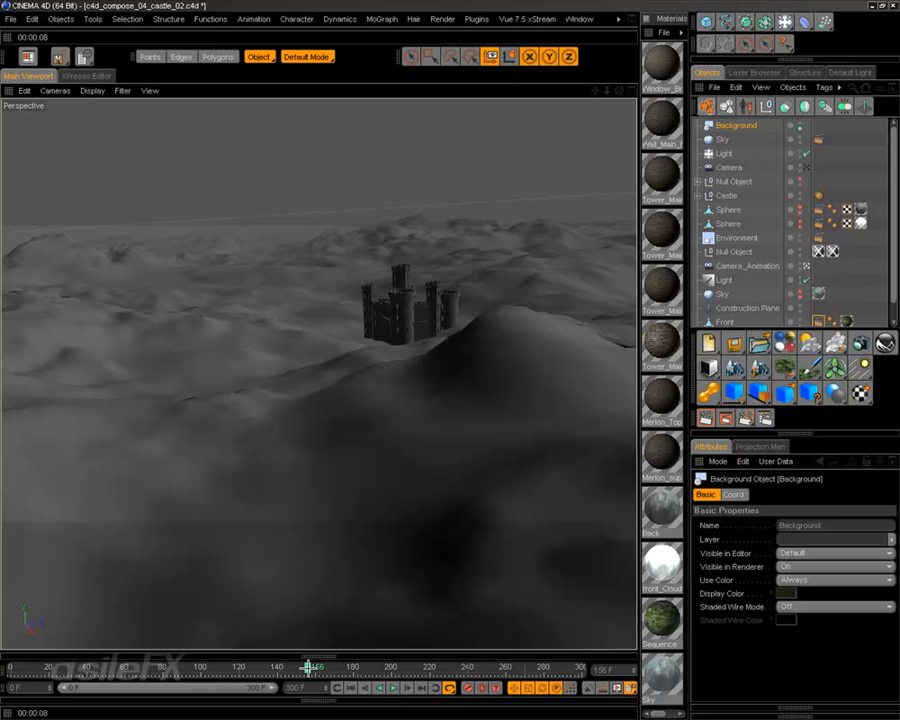